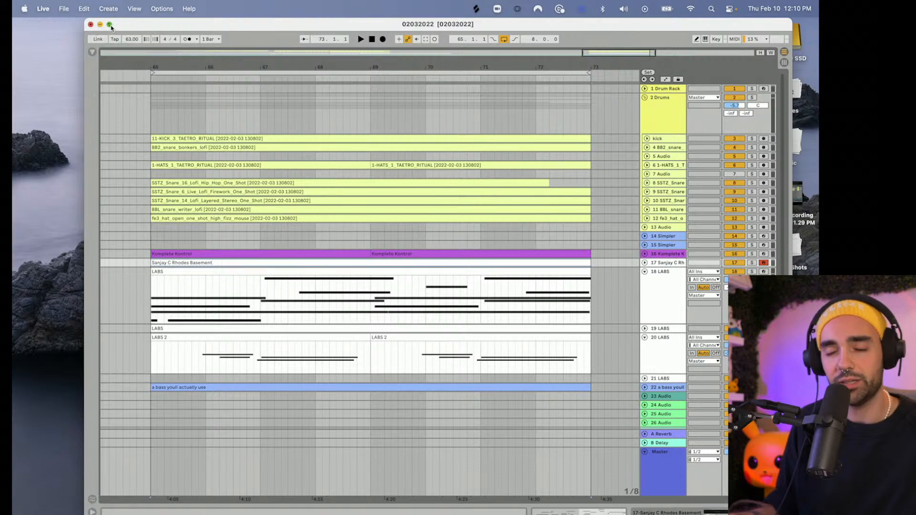
Step: Expand the project window to full screen and play the looped section from bar 65 to 73
{"action": "left_click", "coordinate": [110, 26]}
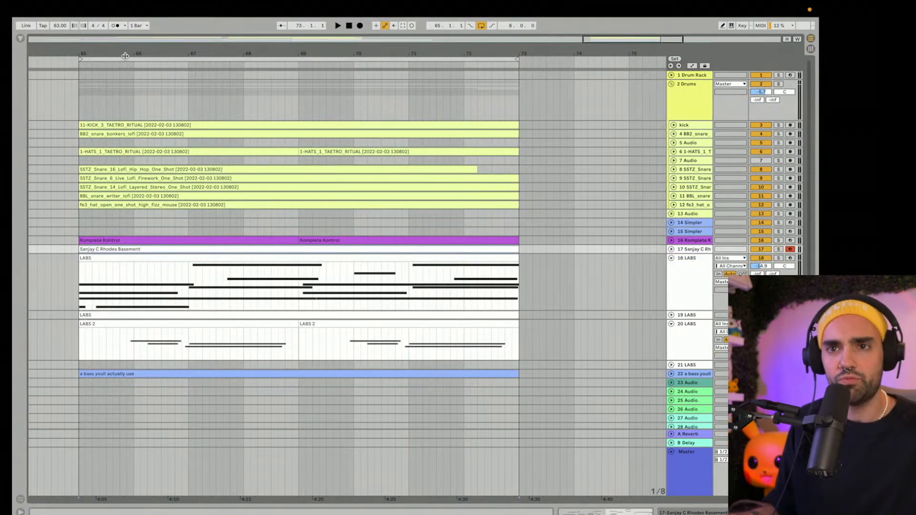
{"action": "mouse_move", "coordinate": [110, 53]}
{"action": "left_mouse_down"}
{"action": "mouse_move", "coordinate": [255, 54]}
{"action": "mouse_move", "coordinate": [102, 61]}
{"action": "left_mouse_up"}
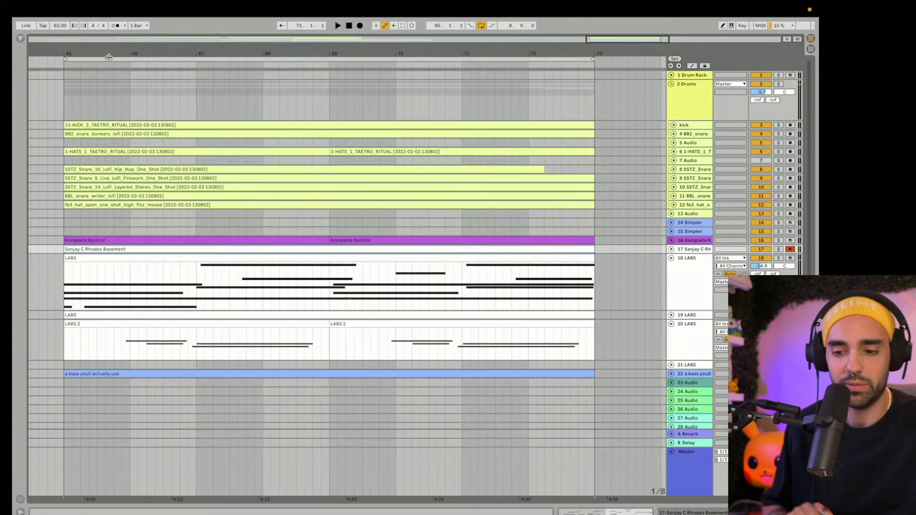
{"action": "key", "text": "space"}
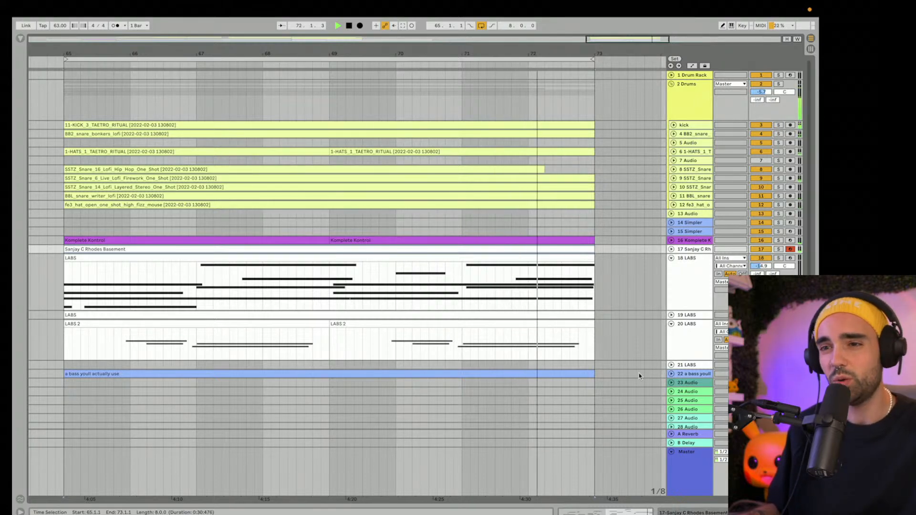
Step: Unfold the small waves cape cod audio track while listening to the full loop, and stop playback
{"action": "scroll", "coordinate": [640, 376], "scroll_direction": "down", "scroll_amount": 2}
{"action": "left_click", "coordinate": [671, 404]}
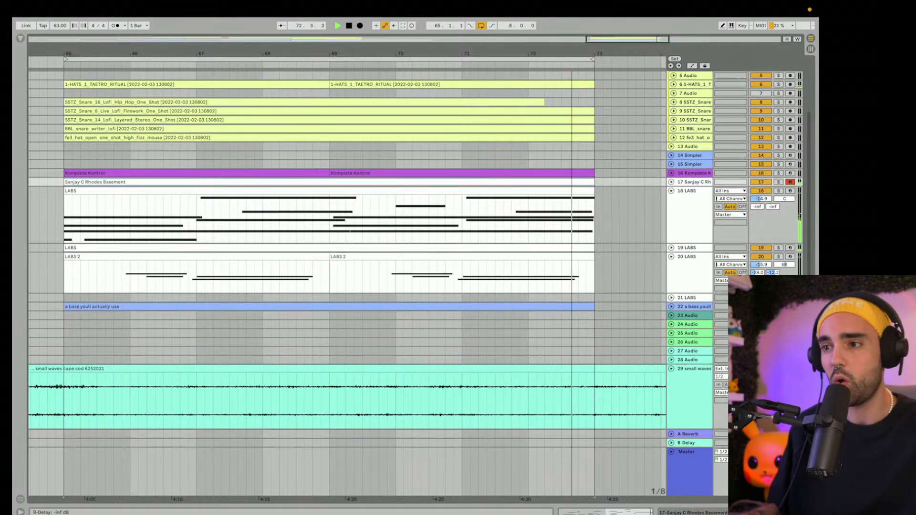
{"action": "scroll", "coordinate": [605, 343], "scroll_direction": "up", "scroll_amount": 3}
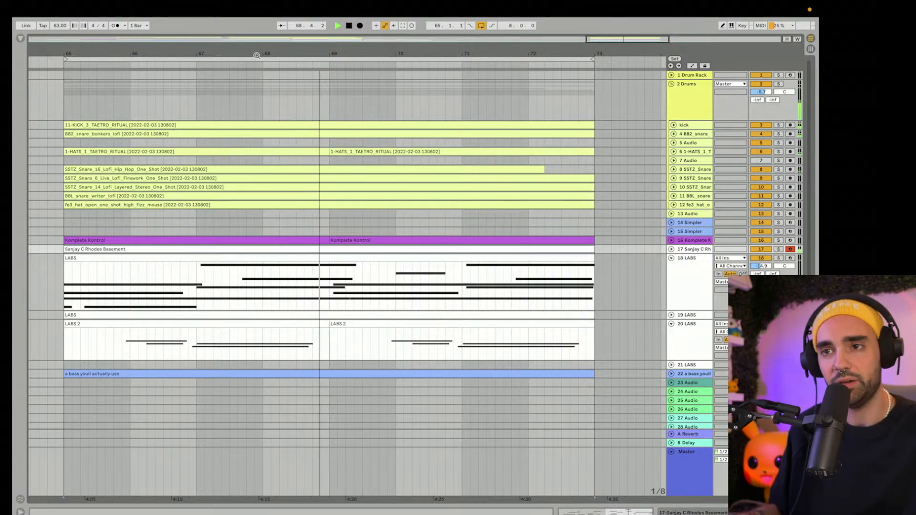
{"action": "key", "text": "space"}
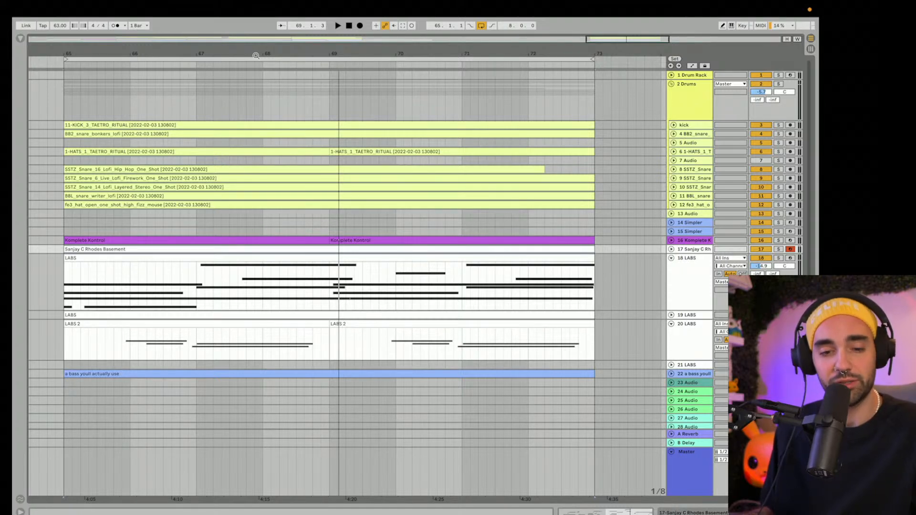
{"action": "mouse_move", "coordinate": [256, 56]}
{"action": "left_mouse_down"}
{"action": "mouse_move", "coordinate": [256, 42]}
{"action": "mouse_move", "coordinate": [272, 56]}
{"action": "mouse_move", "coordinate": [271, 43]}
{"action": "mouse_move", "coordinate": [271, 56]}
{"action": "left_mouse_up"}
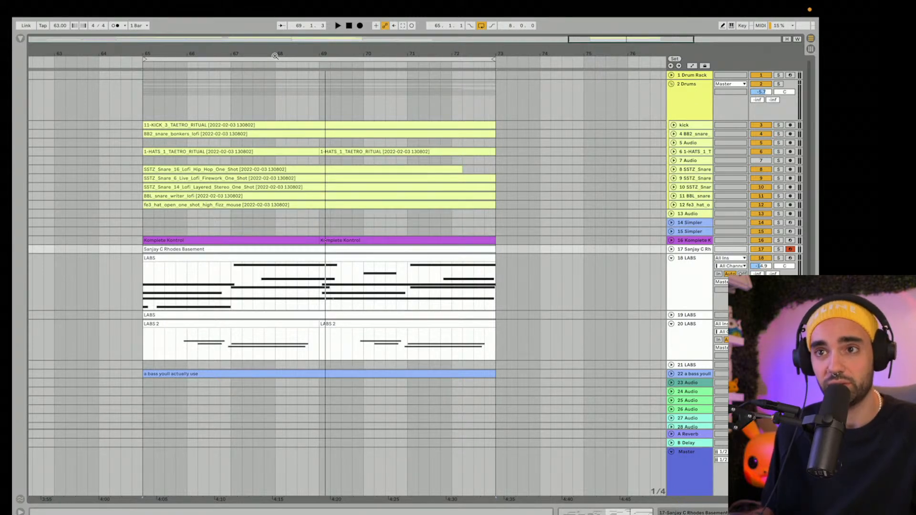
{"action": "mouse_move", "coordinate": [279, 56]}
{"action": "left_mouse_down"}
{"action": "mouse_move", "coordinate": [287, 88]}
{"action": "mouse_move", "coordinate": [287, 54]}
{"action": "left_mouse_up"}
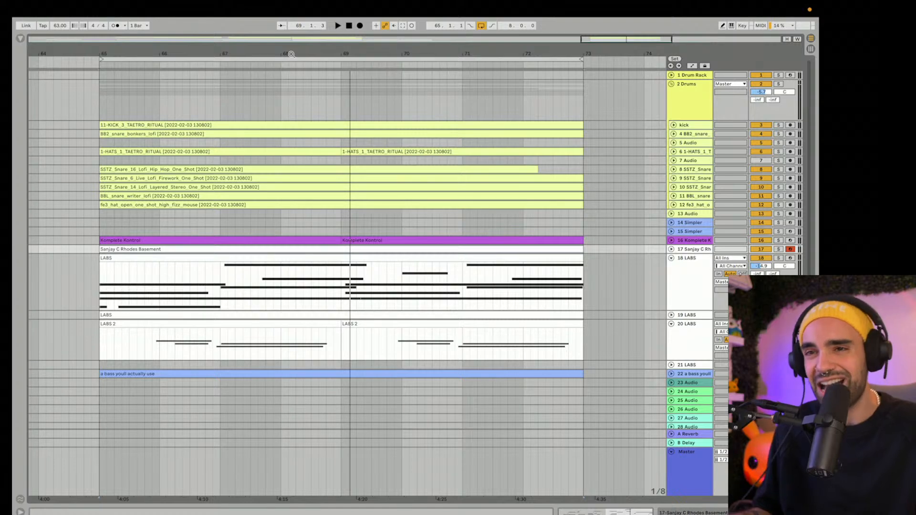
{"action": "left_click_drag", "start_coordinate": [291, 54], "coordinate": [292, 52]}
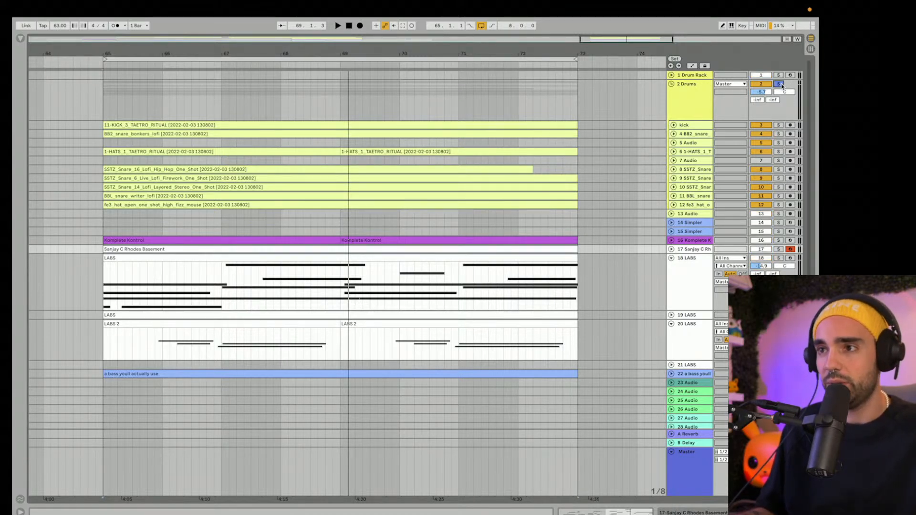
Step: Play the soloed Drums group and unfold the BB2 snare, 7 Audio and 1-HATS tracks to see their waveforms
{"action": "key", "text": "space"}
{"action": "left_click", "coordinate": [674, 134]}
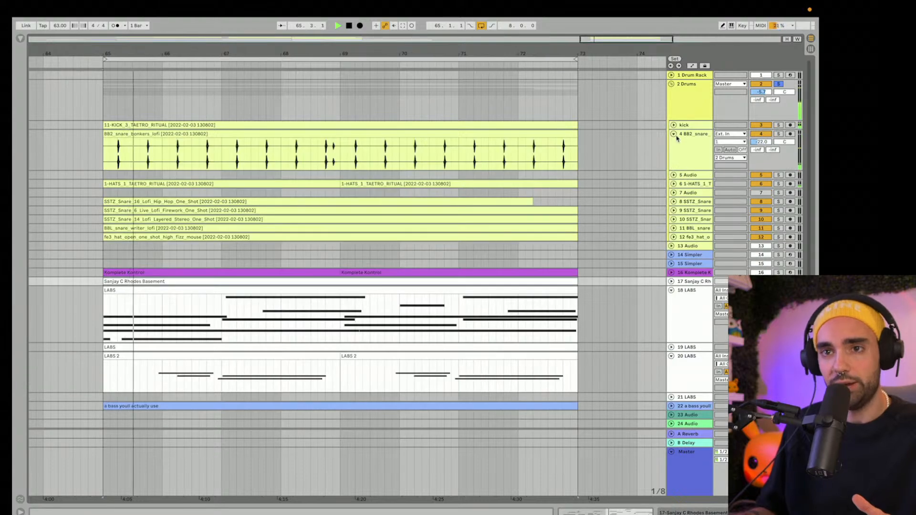
{"action": "left_click", "coordinate": [674, 193]}
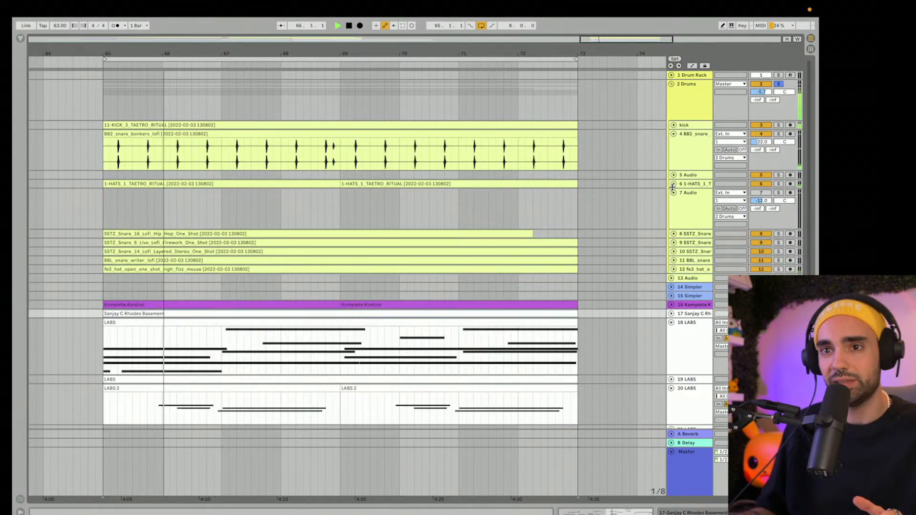
{"action": "left_click", "coordinate": [674, 184]}
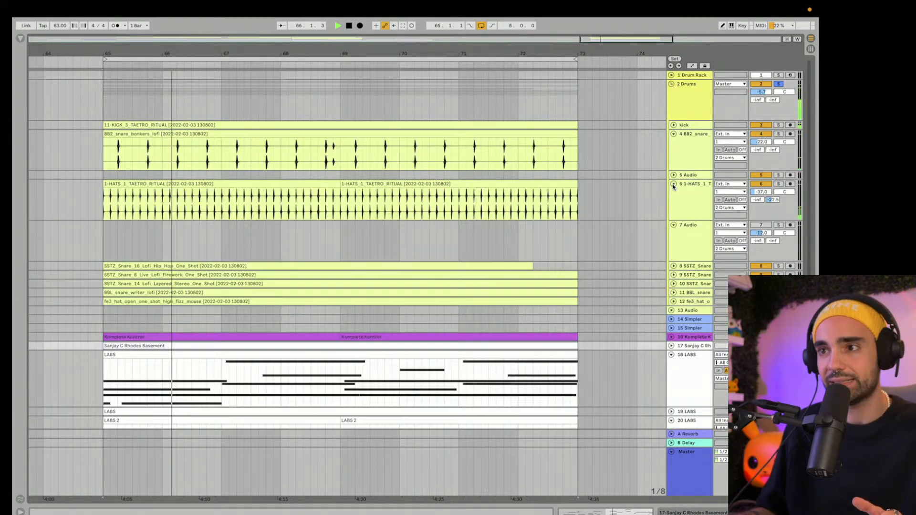
Step: Unfold the three SSTZ snare tracks, the BBL snare track and the fe3 open hat track in the Drums group
{"action": "left_click", "coordinate": [673, 266]}
{"action": "scroll", "coordinate": [675, 274], "scroll_direction": "down", "scroll_amount": 1}
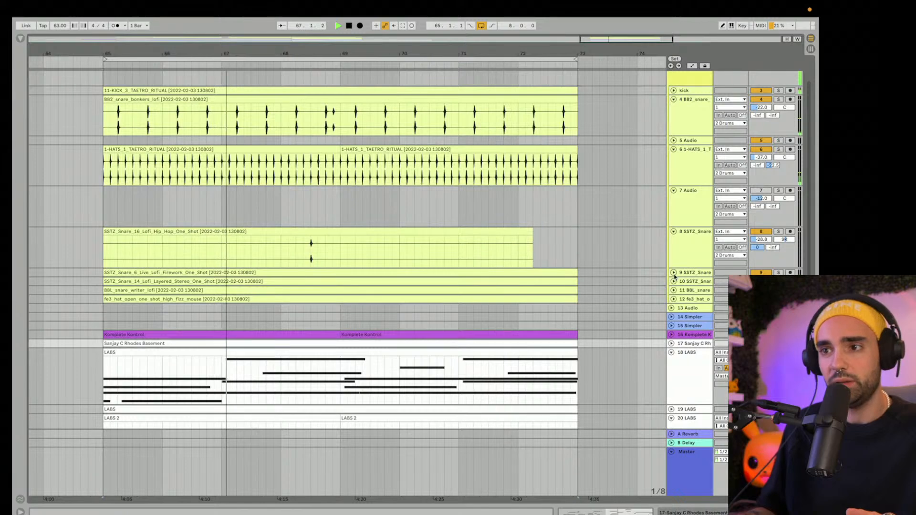
{"action": "left_click", "coordinate": [674, 272]}
{"action": "scroll", "coordinate": [675, 275], "scroll_direction": "down", "scroll_amount": 1}
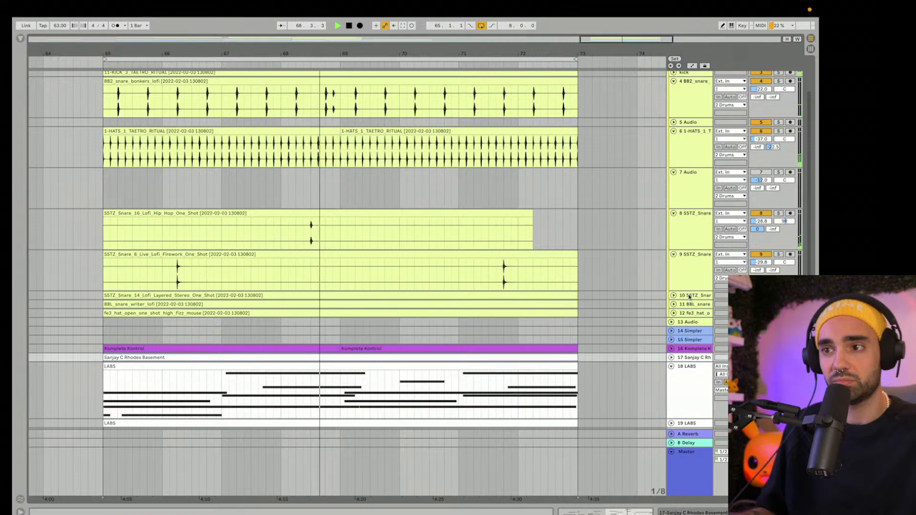
{"action": "left_click", "coordinate": [674, 313]}
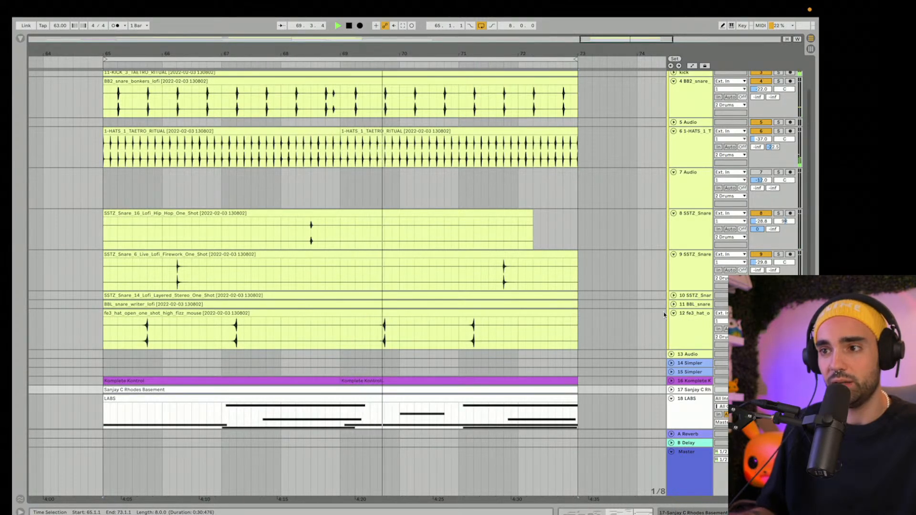
{"action": "left_click", "coordinate": [674, 304]}
{"action": "left_click", "coordinate": [674, 296]}
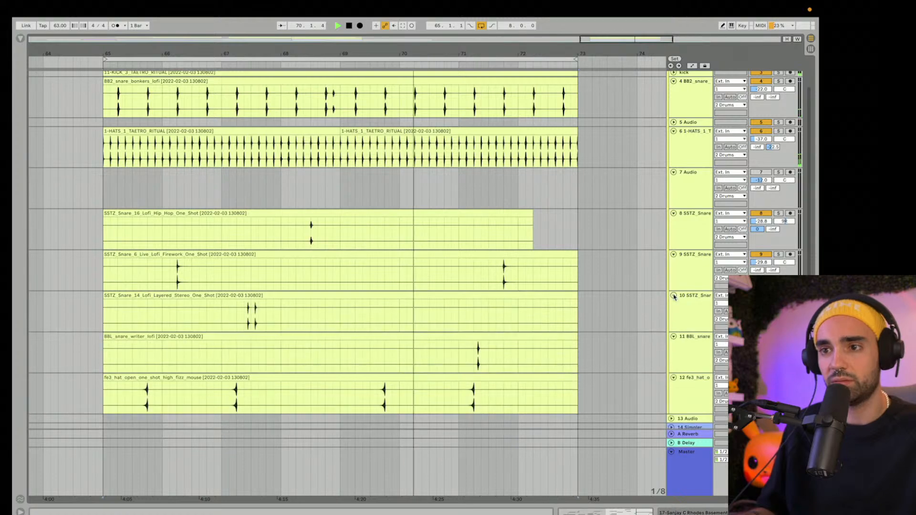
{"action": "scroll", "coordinate": [722, 170], "scroll_direction": "down", "scroll_amount": 2}
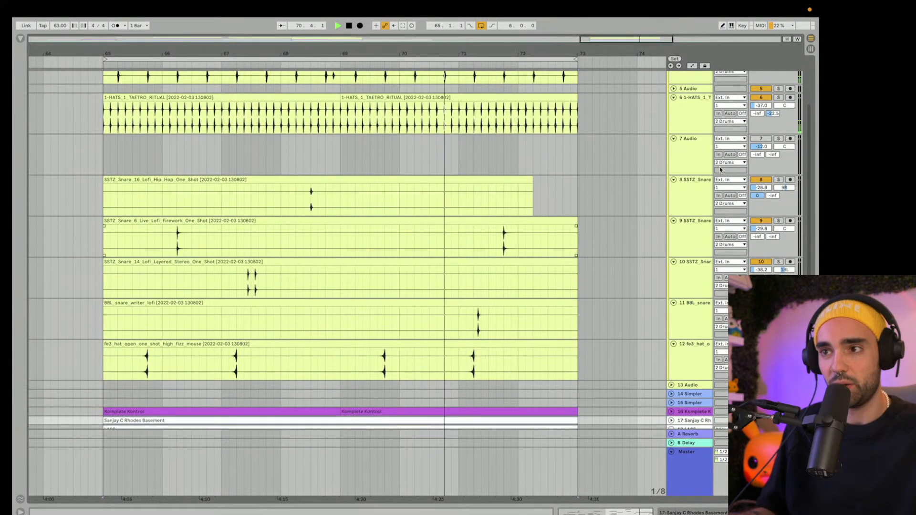
Step: Check the kick track's waveform, fold the track again and collapse the whole Drums group
{"action": "scroll", "coordinate": [684, 175], "scroll_direction": "up", "scroll_amount": 5}
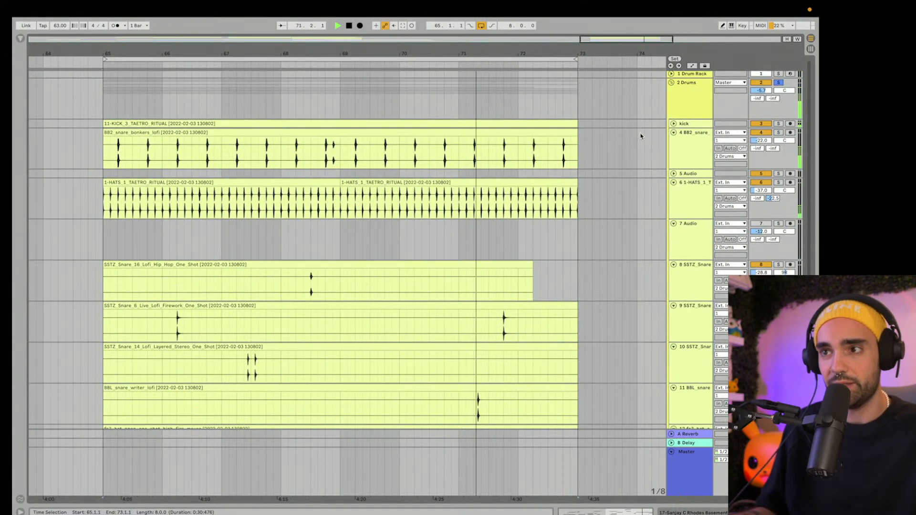
{"action": "left_click", "coordinate": [674, 123]}
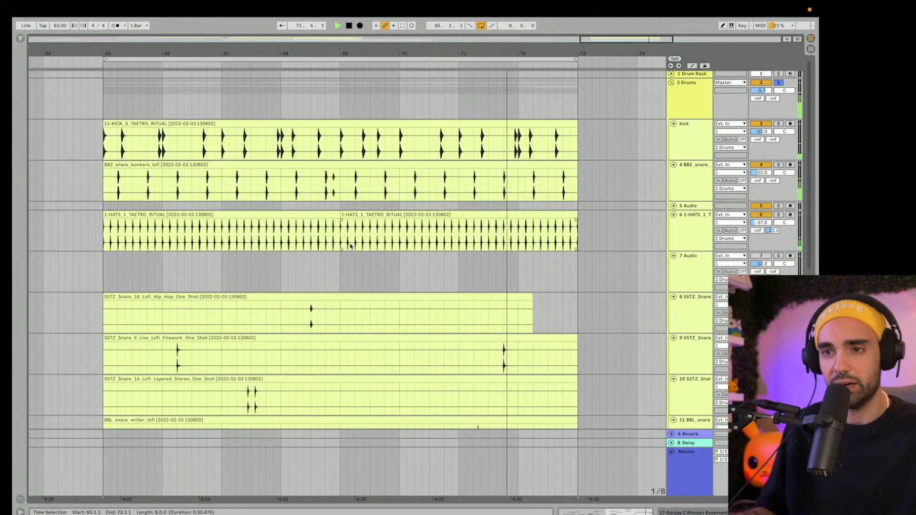
{"action": "left_click", "coordinate": [674, 123]}
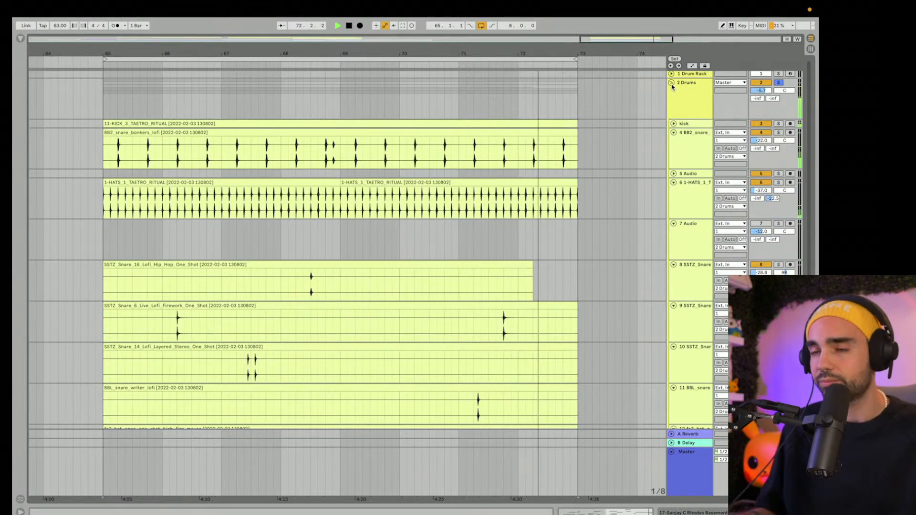
{"action": "left_click", "coordinate": [671, 83]}
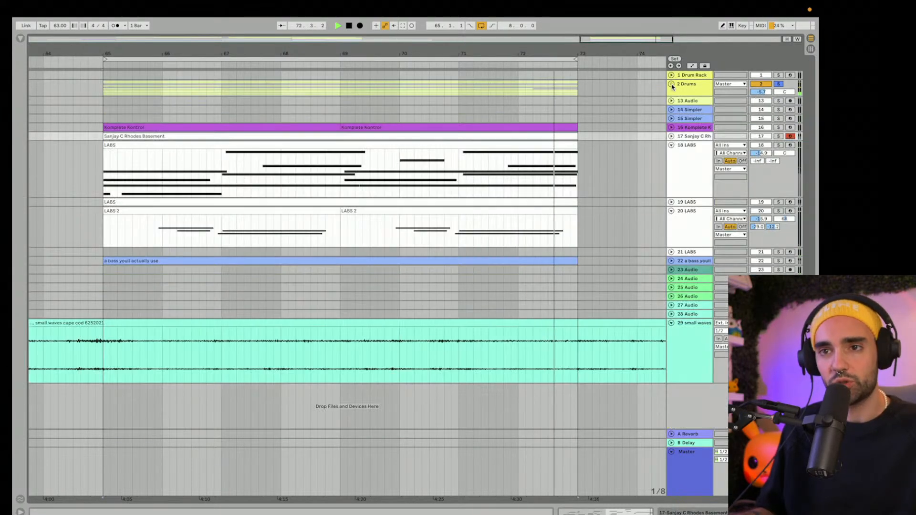
Step: Unfold the Komplete Kontrol track and audition its part in solo
{"action": "left_click", "coordinate": [671, 127]}
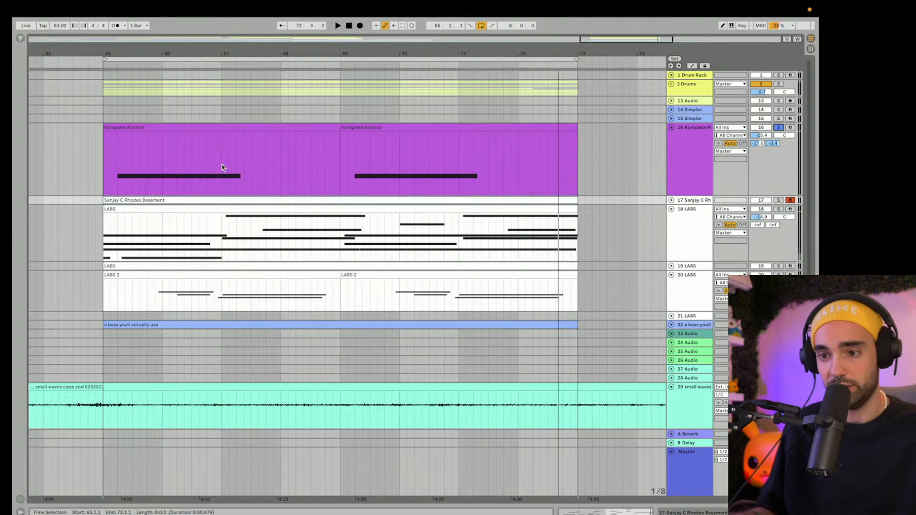
{"action": "key", "text": "space"}
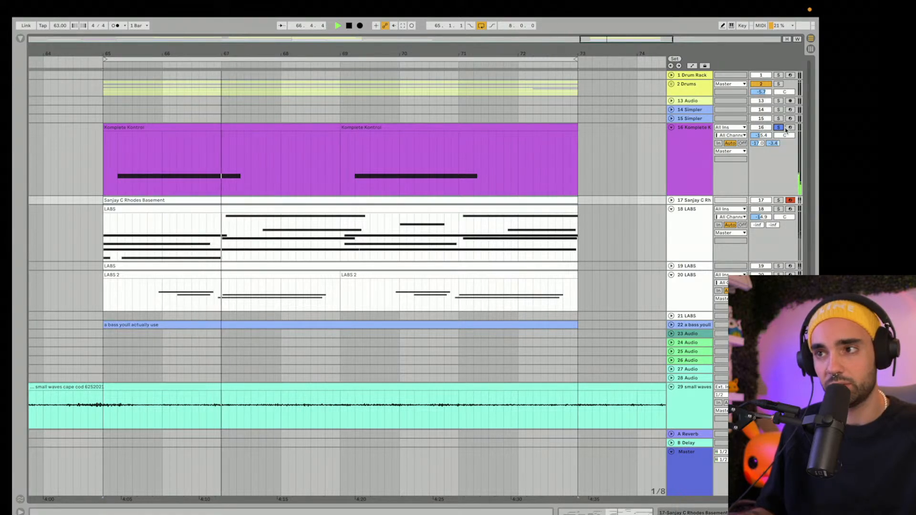
{"action": "key", "text": "space"}
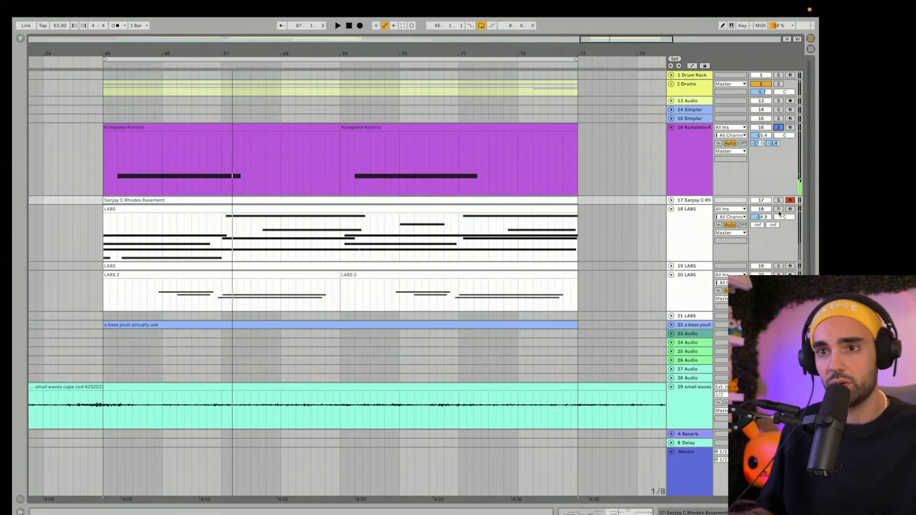
Step: Unfold the Sanjay C Rhodes Basement track, audition it in solo and turn its solo off
{"action": "left_click", "coordinate": [672, 201]}
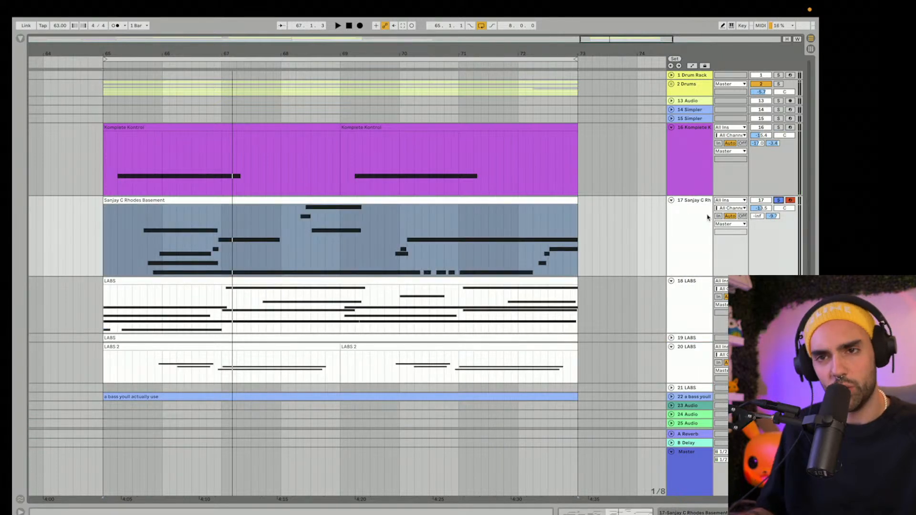
{"action": "key", "text": "space"}
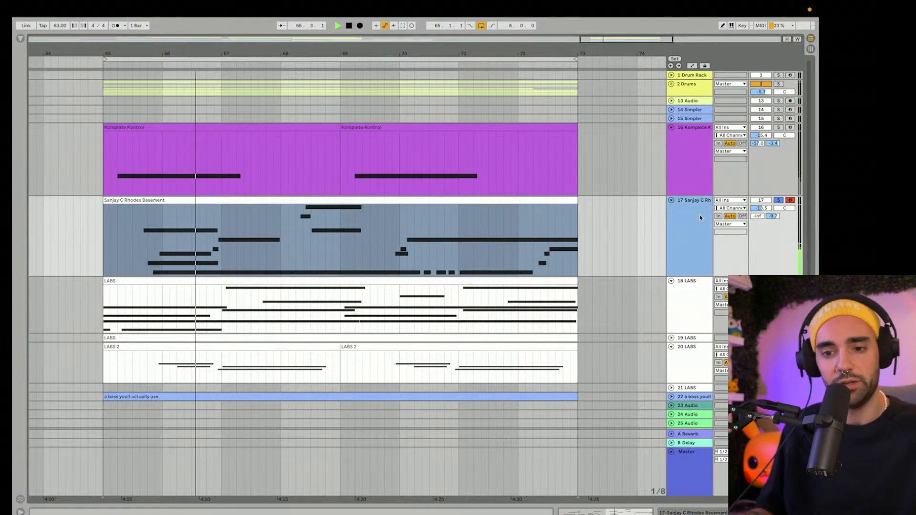
{"action": "left_click", "coordinate": [701, 218]}
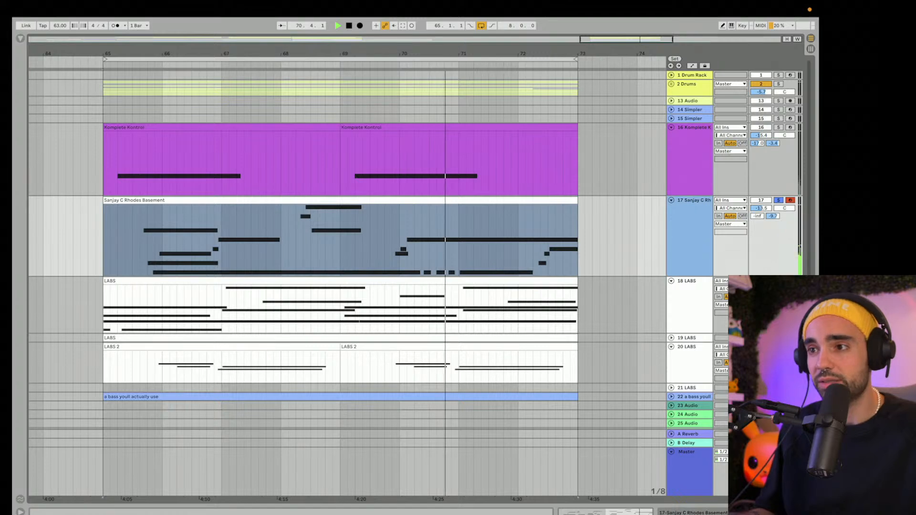
{"action": "key", "text": "s"}
{"action": "key", "text": "space"}
Step: Play track 18 LABS in solo and inspect its device chain and LABS instrument preset, closing the plugin window
{"action": "key", "text": "space"}
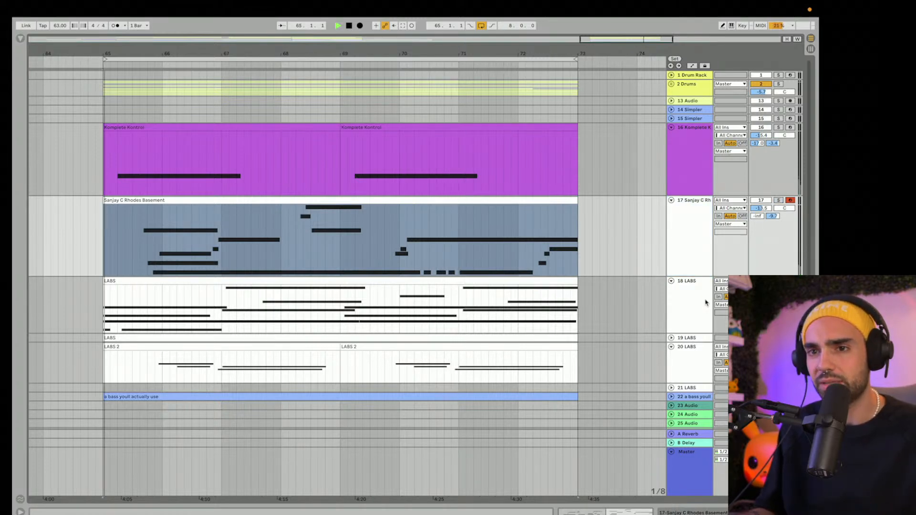
{"action": "double_click", "coordinate": [693, 304]}
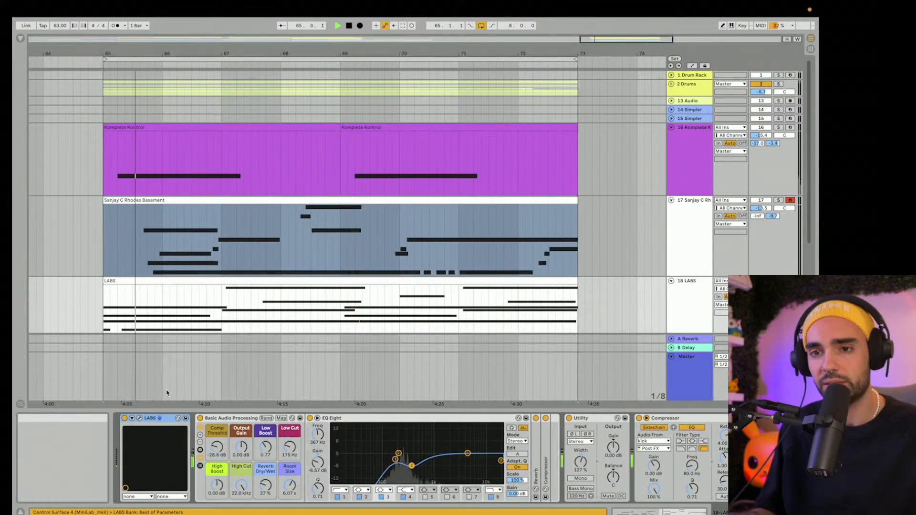
{"action": "left_click", "coordinate": [140, 418]}
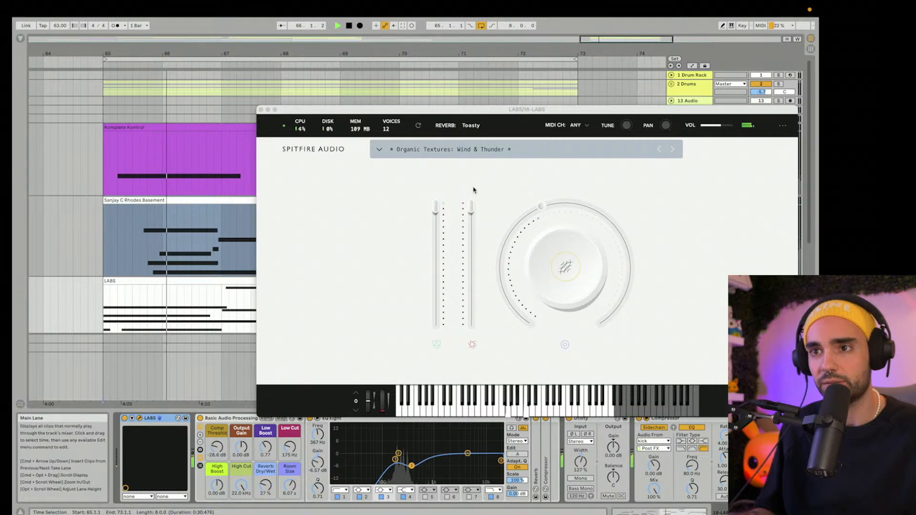
{"action": "left_click", "coordinate": [261, 110]}
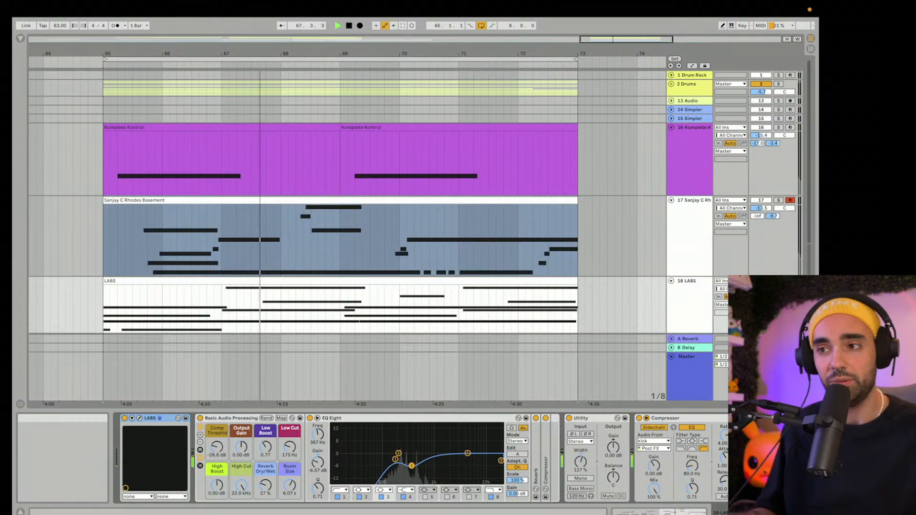
Step: Unfold track 19 LABS, play it in solo and open its LABS instrument window
{"action": "scroll", "coordinate": [711, 284], "scroll_direction": "down", "scroll_amount": 5}
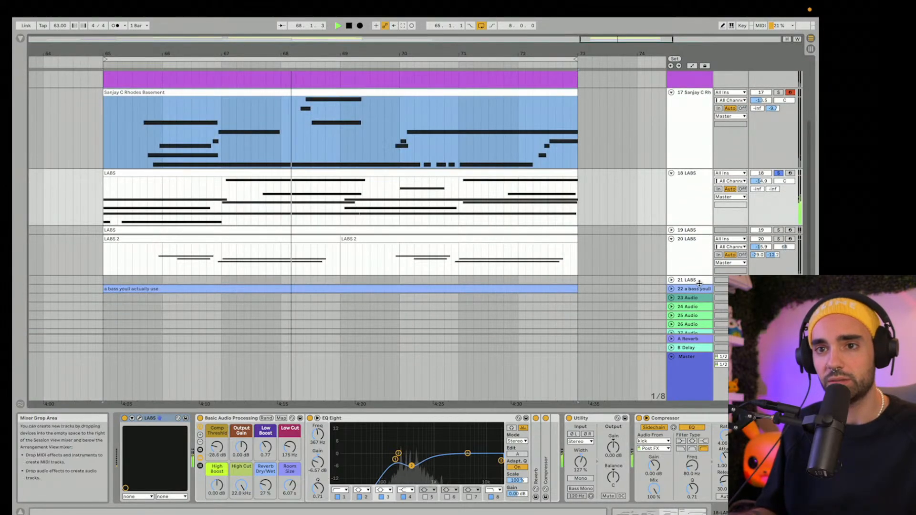
{"action": "left_click", "coordinate": [672, 230]}
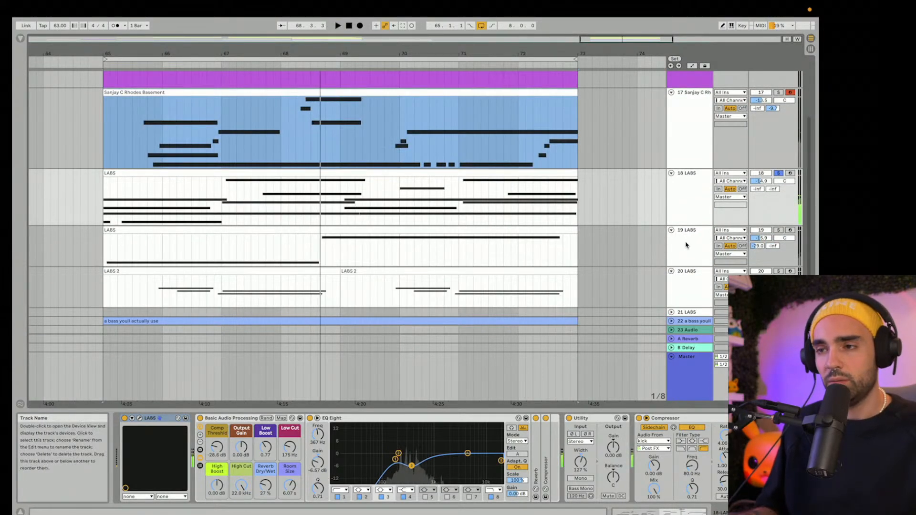
{"action": "left_click", "coordinate": [680, 245]}
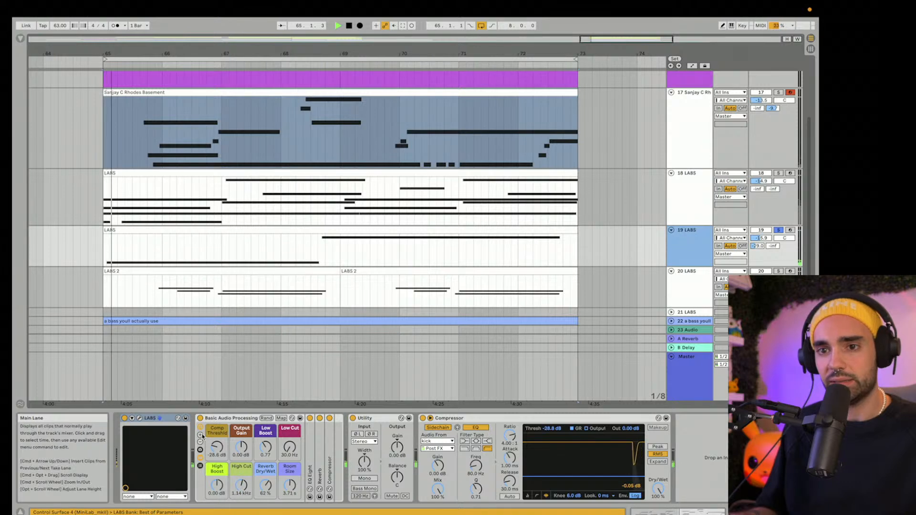
{"action": "left_click", "coordinate": [143, 419]}
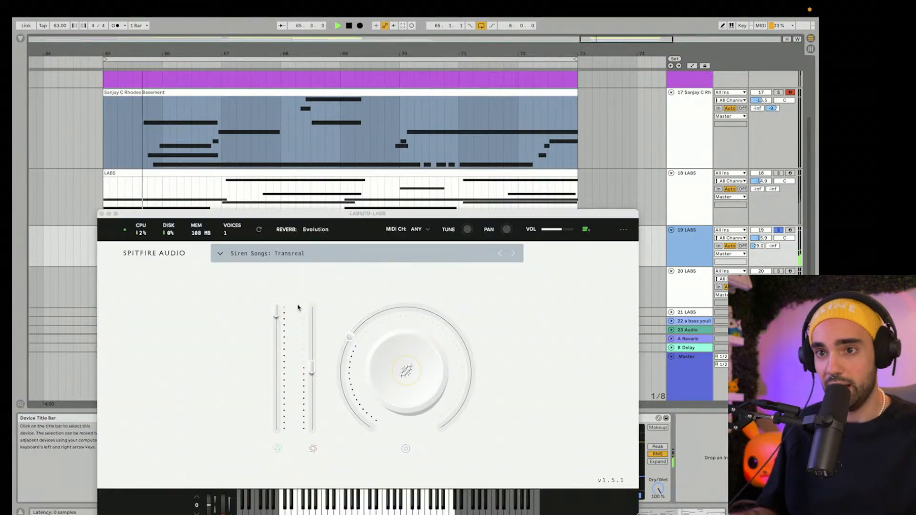
Step: Close the LABS instrument window of track 19 and audition track 20 LABS in solo
{"action": "left_click", "coordinate": [101, 215]}
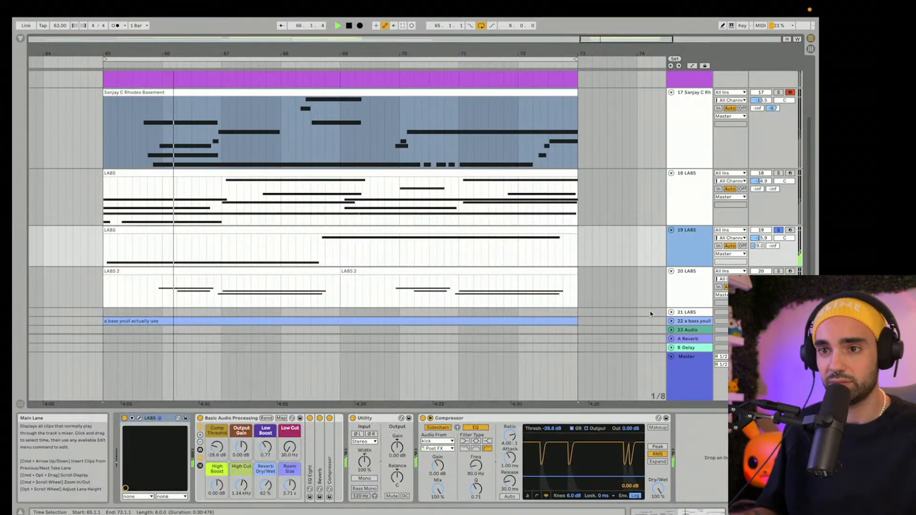
{"action": "left_click", "coordinate": [778, 271]}
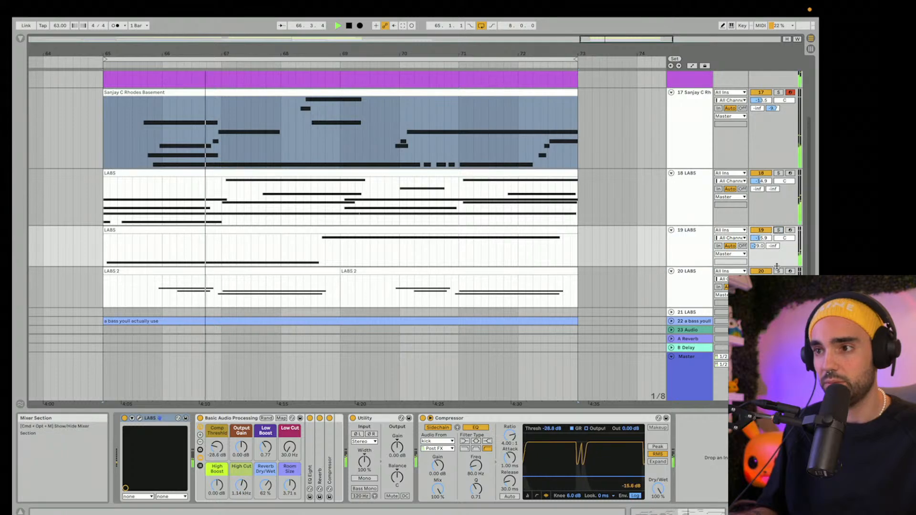
{"action": "left_click", "coordinate": [705, 284]}
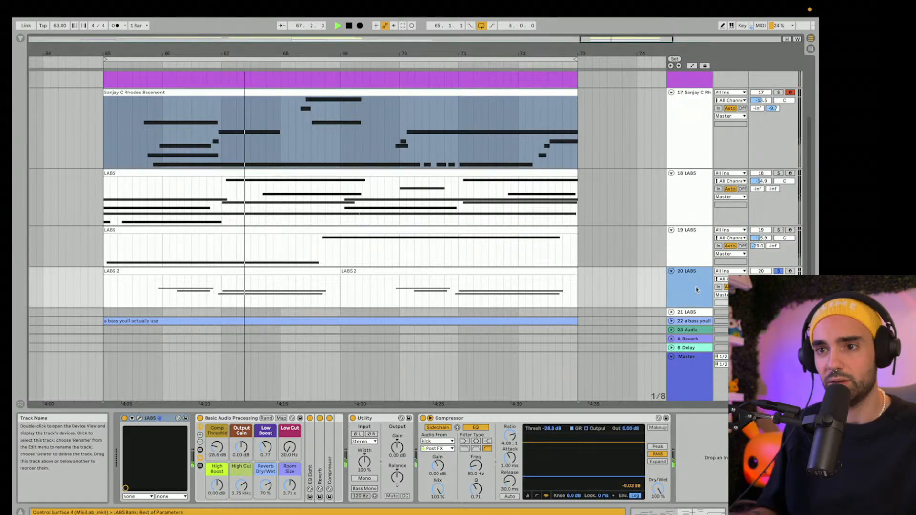
{"action": "left_click", "coordinate": [391, 299]}
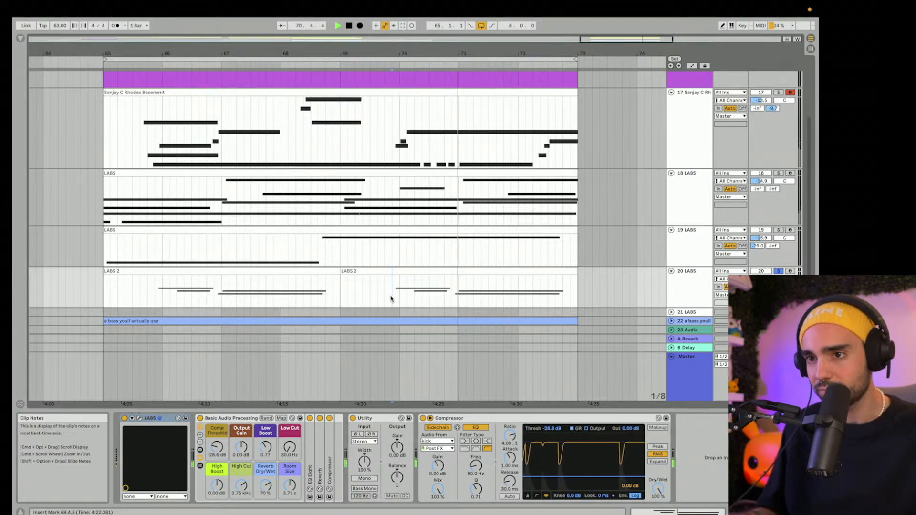
{"action": "left_click", "coordinate": [780, 273]}
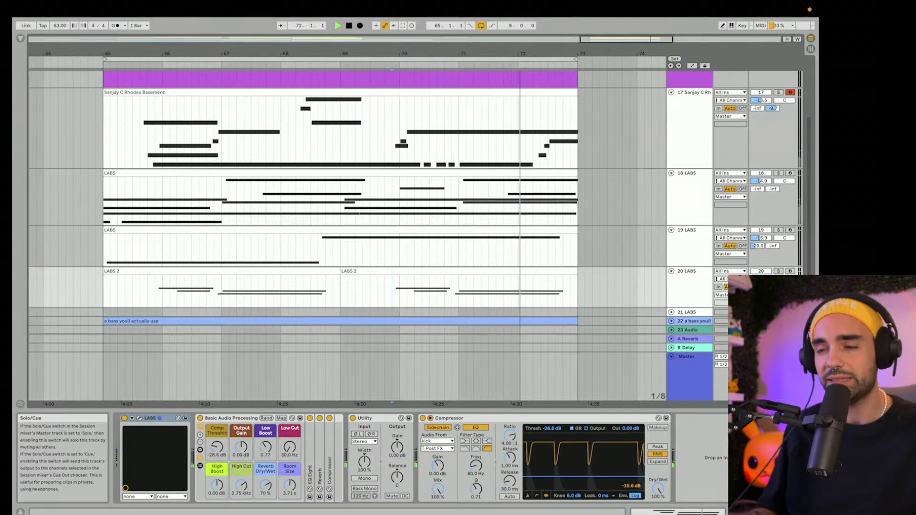
Step: Unfold the bass track 22 and audition it in solo, followed by the small waves field recording on track 29
{"action": "left_click", "coordinate": [671, 321]}
{"action": "scroll", "coordinate": [606, 316], "scroll_direction": "down", "scroll_amount": 1}
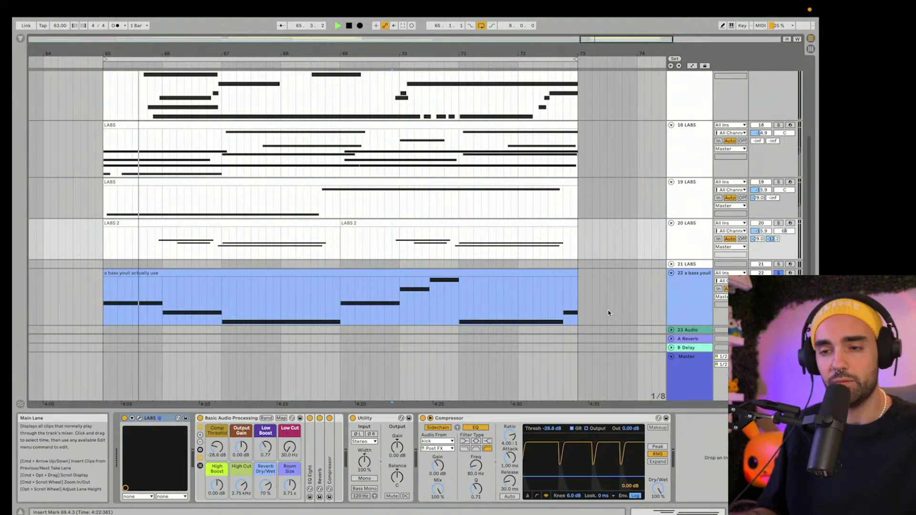
{"action": "scroll", "coordinate": [609, 313], "scroll_direction": "down", "scroll_amount": 10}
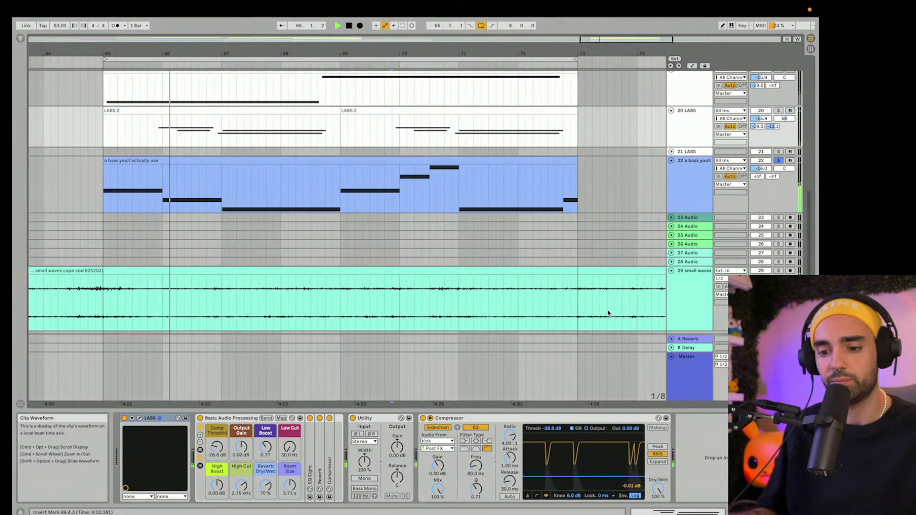
{"action": "left_click", "coordinate": [778, 271]}
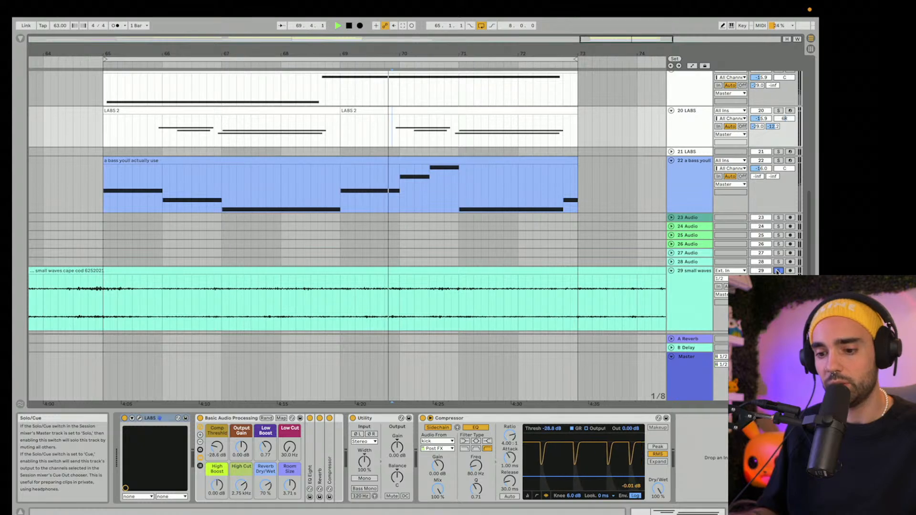
{"action": "left_click", "coordinate": [778, 271]}
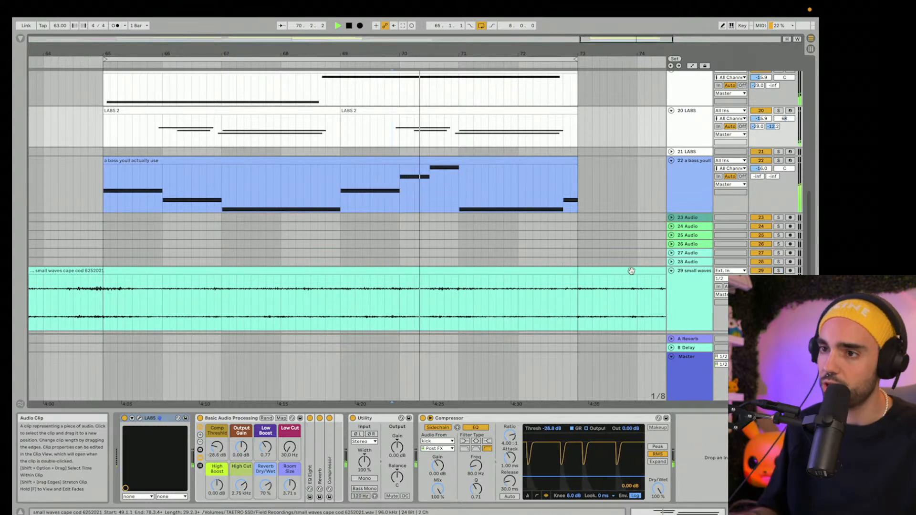
Step: Fold the small waves, bass, 20 LABS, 19 LABS, 18 LABS and Sanjay C Rhodes Basement tracks
{"action": "left_click", "coordinate": [671, 270]}
{"action": "left_click", "coordinate": [671, 160]}
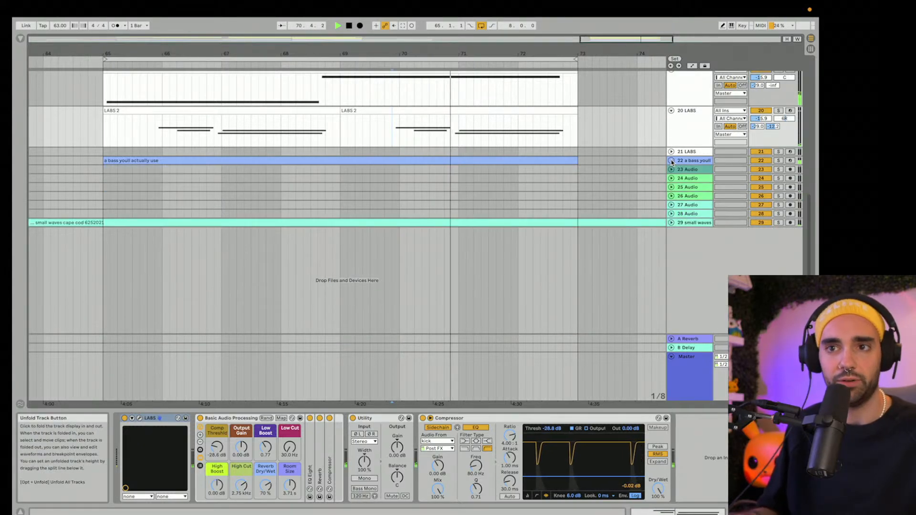
{"action": "scroll", "coordinate": [673, 179], "scroll_direction": "up", "scroll_amount": 1}
{"action": "left_click", "coordinate": [671, 149]}
{"action": "scroll", "coordinate": [671, 175], "scroll_direction": "up", "scroll_amount": 1}
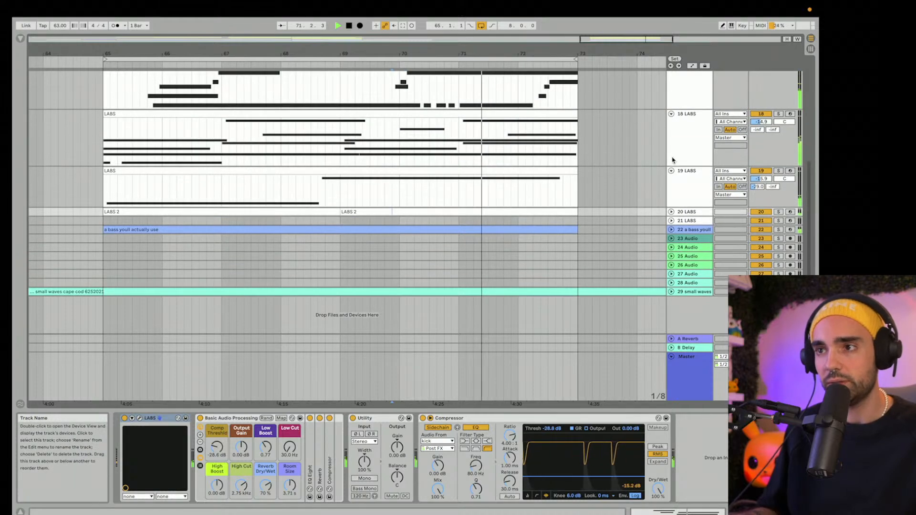
{"action": "left_click", "coordinate": [671, 172]}
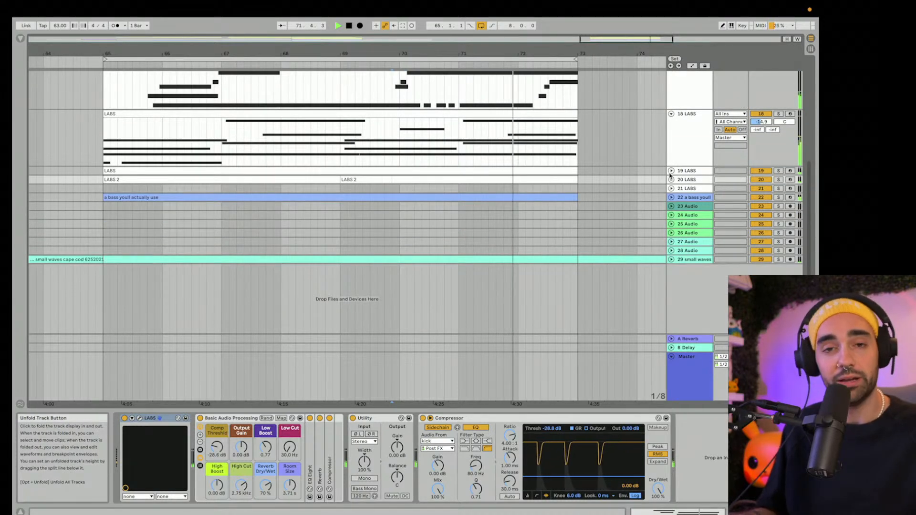
{"action": "scroll", "coordinate": [671, 176], "scroll_direction": "up", "scroll_amount": 2}
{"action": "left_click", "coordinate": [672, 190]}
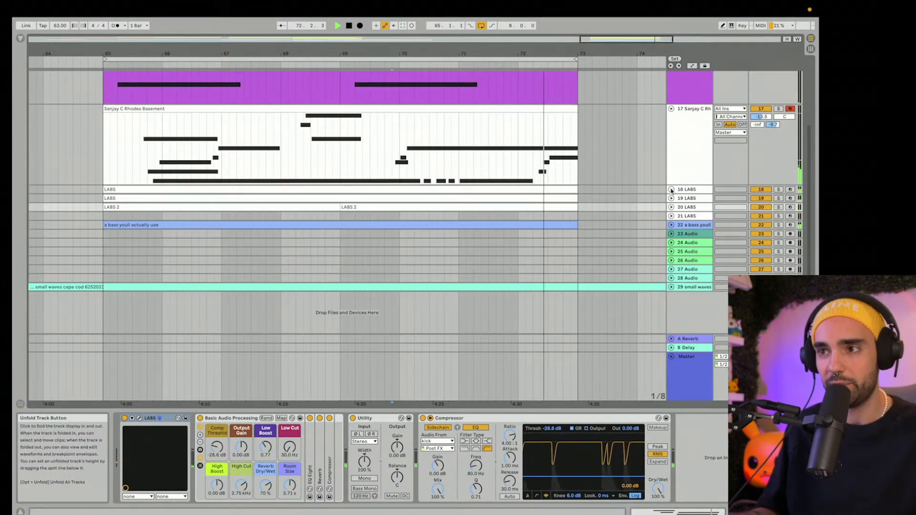
{"action": "scroll", "coordinate": [671, 191], "scroll_direction": "up", "scroll_amount": 2}
{"action": "left_click", "coordinate": [672, 164]}
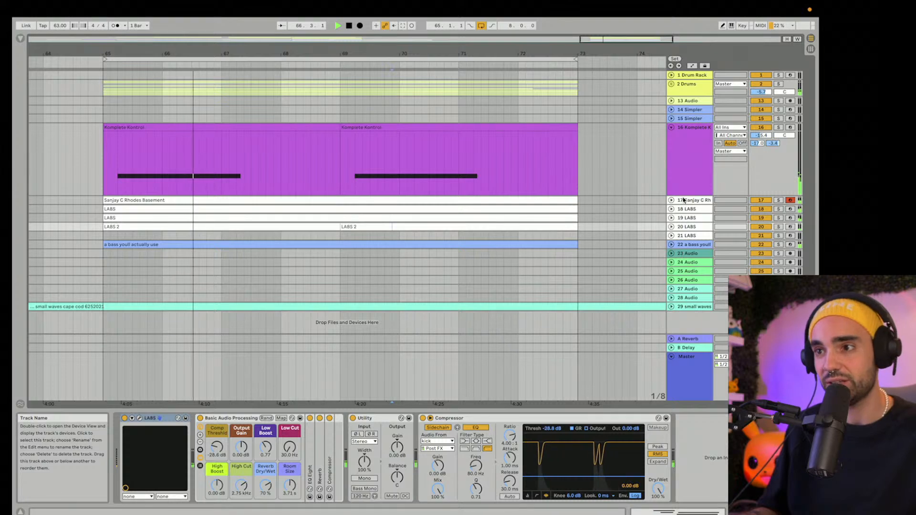
Step: Stop playback and set the arrangement loop to span 46 bars from bar 1 to bar 47
{"action": "key", "text": "space"}
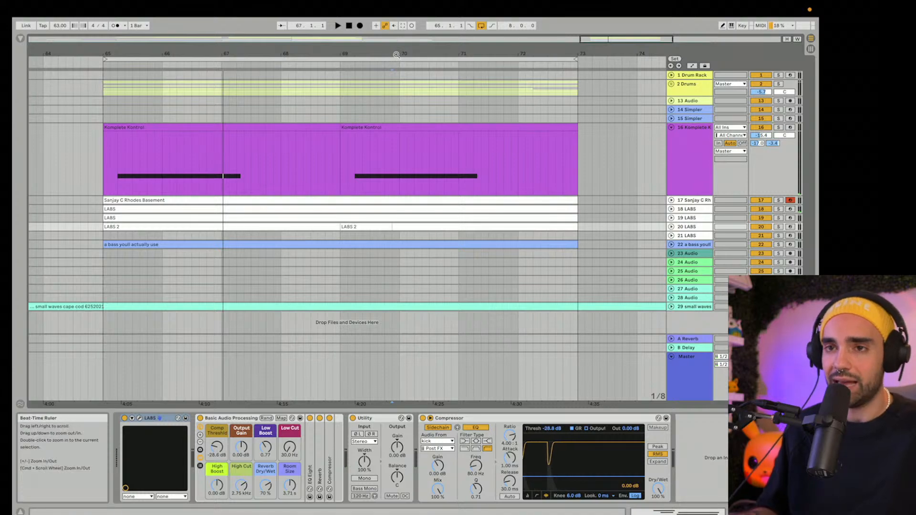
{"action": "left_click_drag", "start_coordinate": [396, 54], "coordinate": [355, 7]}
{"action": "left_click", "coordinate": [355, 59]}
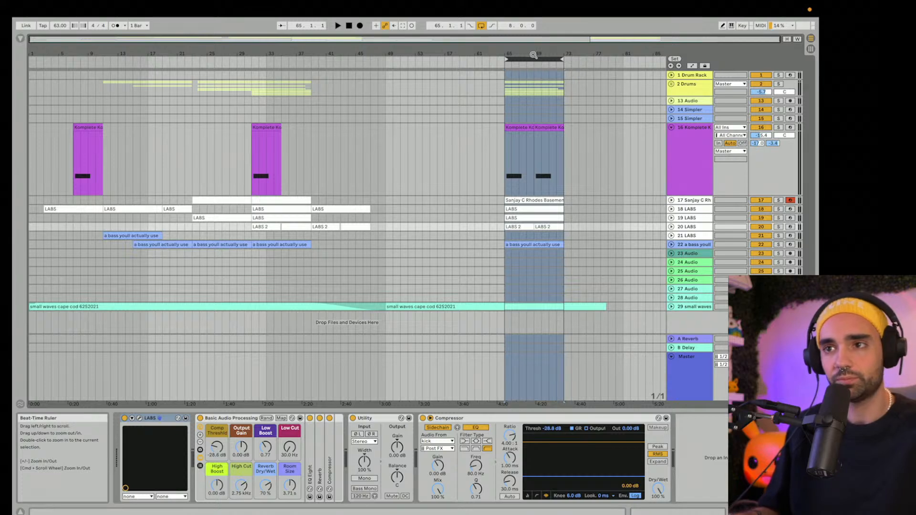
{"action": "left_click_drag", "start_coordinate": [532, 59], "coordinate": [386, 88]}
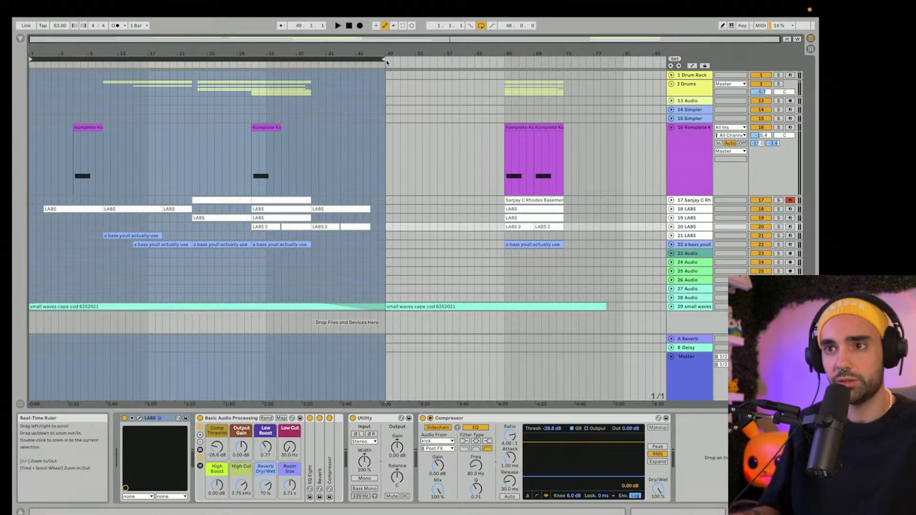
{"action": "left_click_drag", "start_coordinate": [384, 60], "coordinate": [369, 61]}
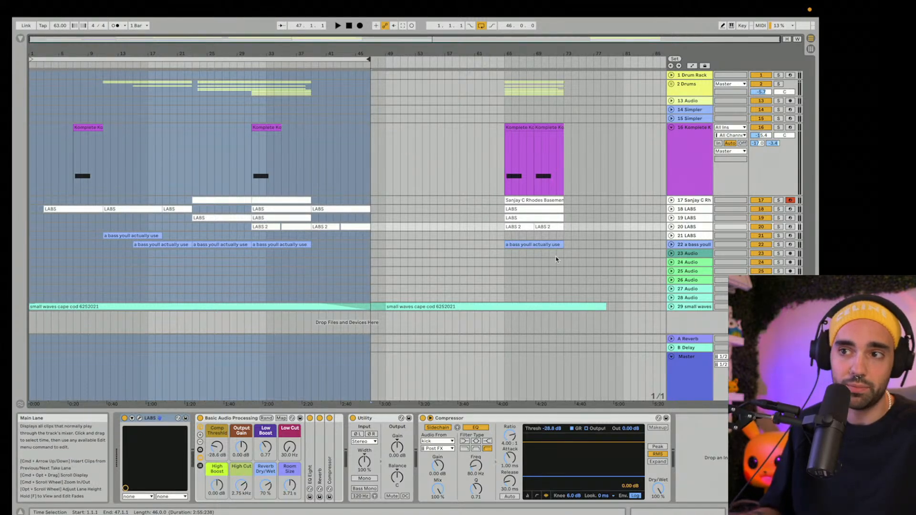
Step: Play the arrangement from bar 1 and inspect the intro's small waves, LABS and Komplete Kontrol clips
{"action": "double_click", "coordinate": [350, 27]}
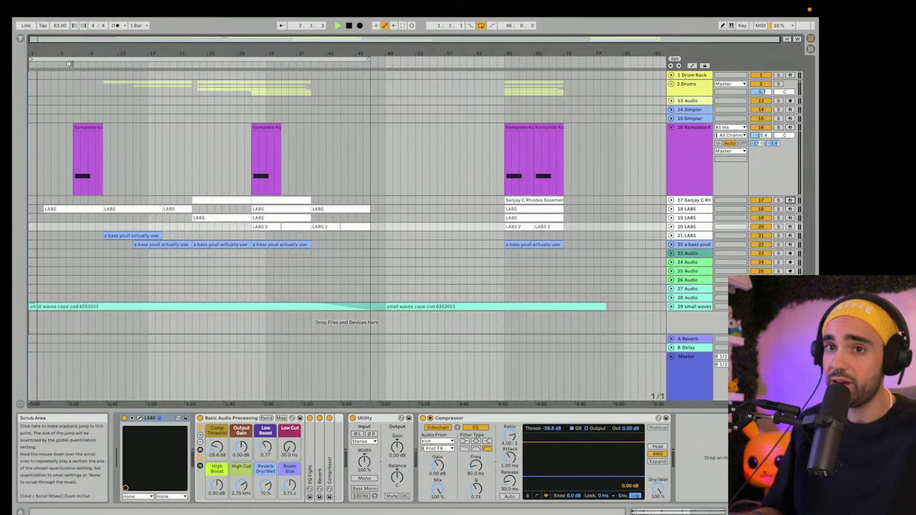
{"action": "left_click_drag", "start_coordinate": [67, 54], "coordinate": [95, 74]}
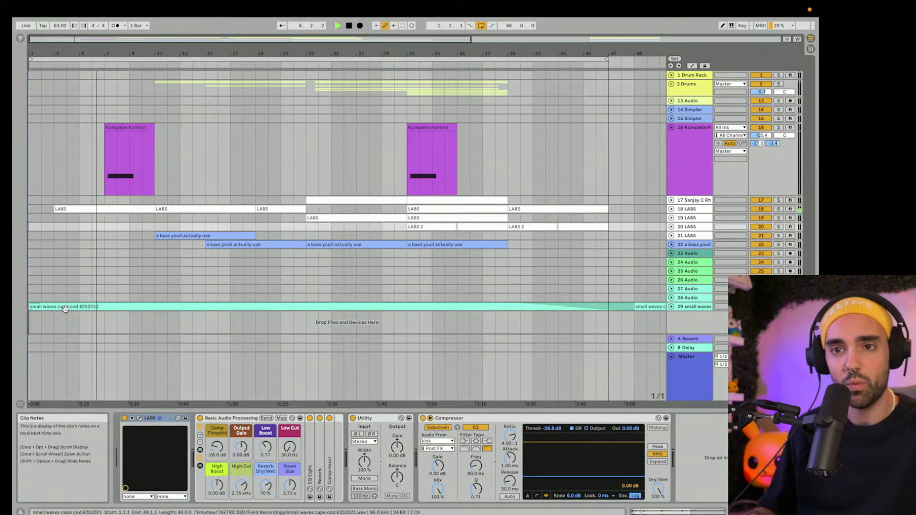
{"action": "left_click", "coordinate": [75, 210]}
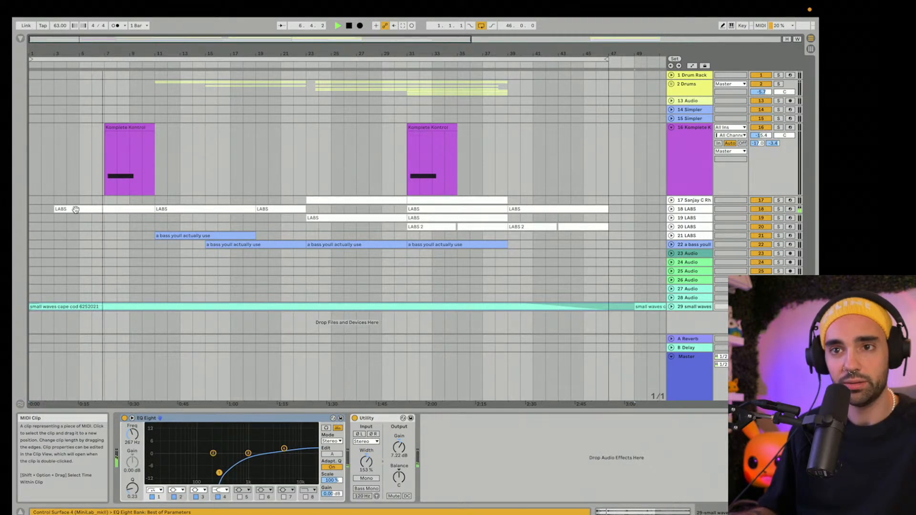
{"action": "left_click", "coordinate": [115, 128]}
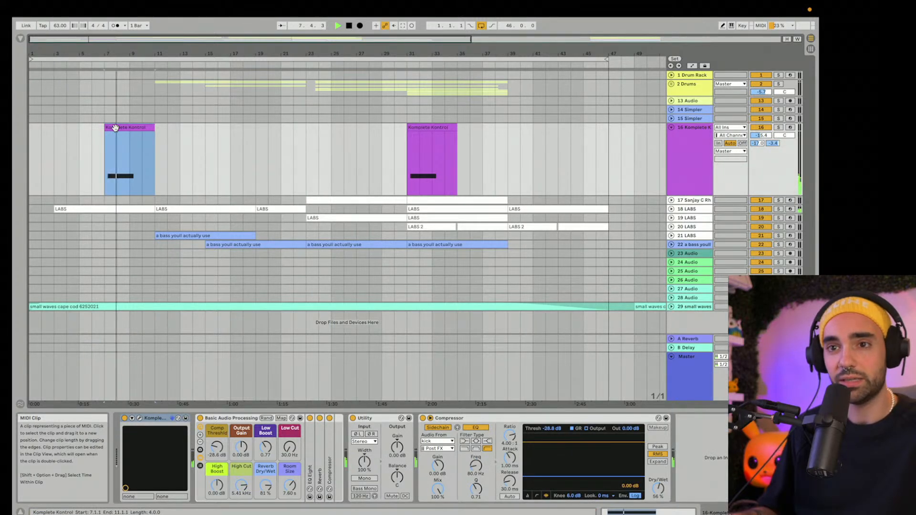
Step: Add a locator named "intro" at bar 1 of the arrangement
{"action": "right_click", "coordinate": [31, 66]}
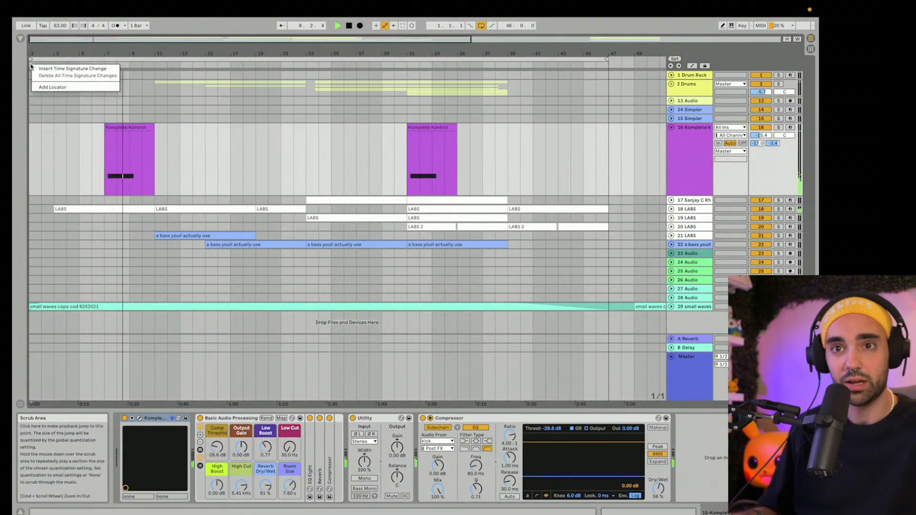
{"action": "left_click", "coordinate": [45, 88]}
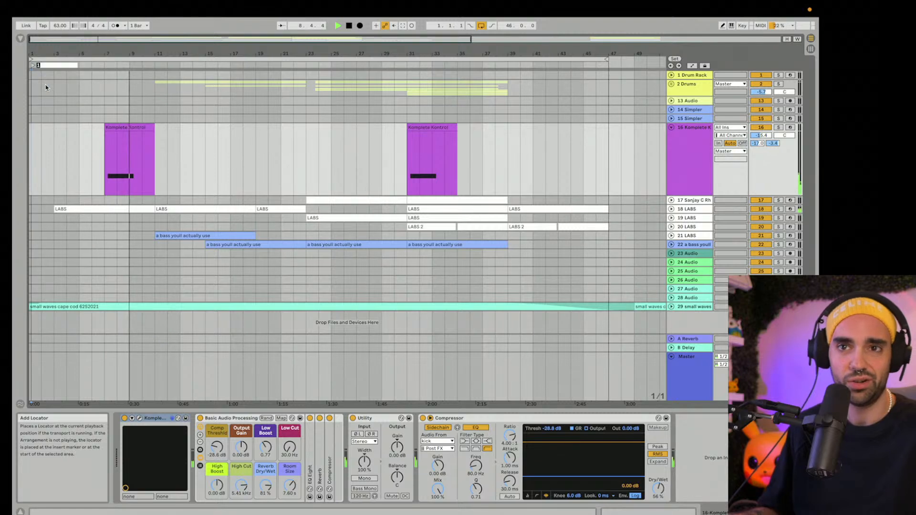
{"action": "type", "text": "intro"}
{"action": "key", "text": "Return"}
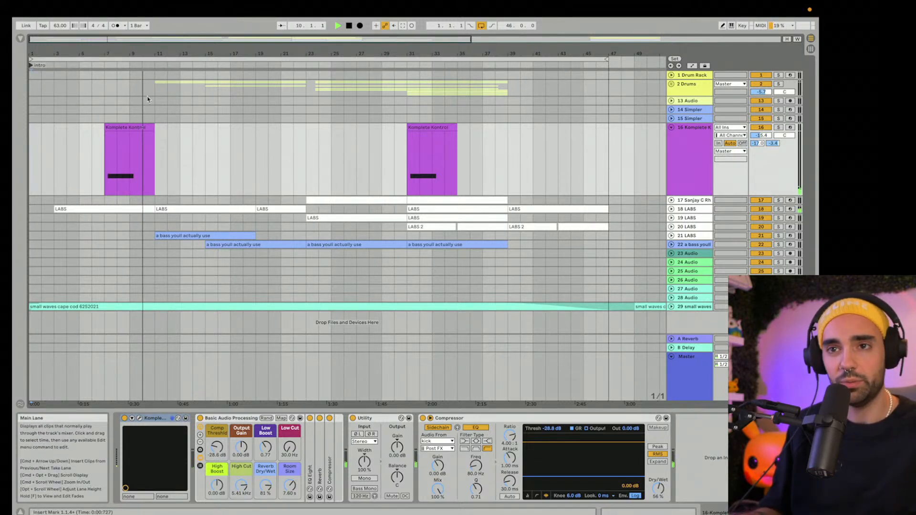
Step: Add a locator named "verse 1" at bar 11, where the drums come in
{"action": "right_click", "coordinate": [155, 65]}
{"action": "left_click", "coordinate": [179, 87]}
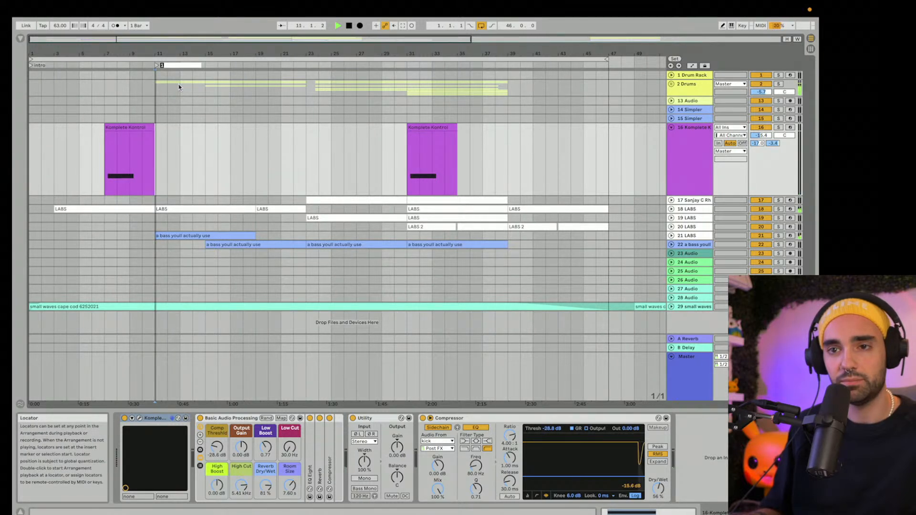
{"action": "type", "text": "vers"}
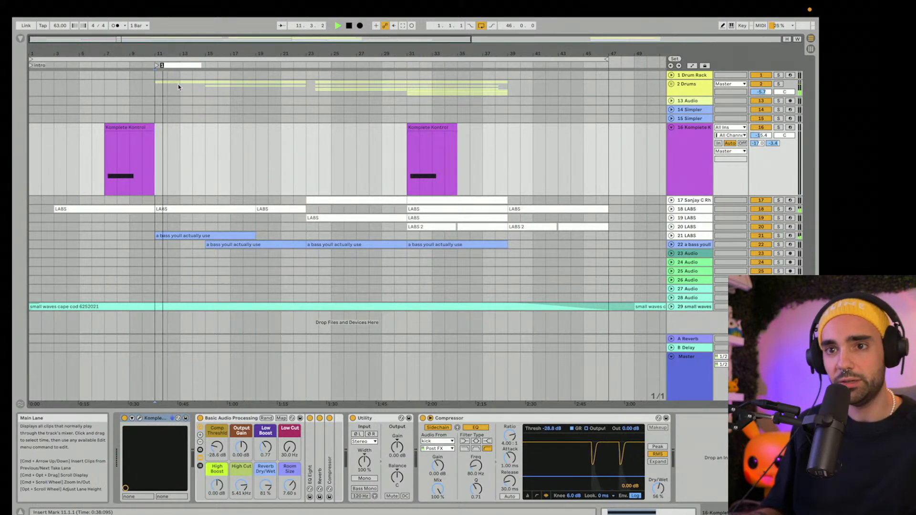
{"action": "type", "text": "e 1"}
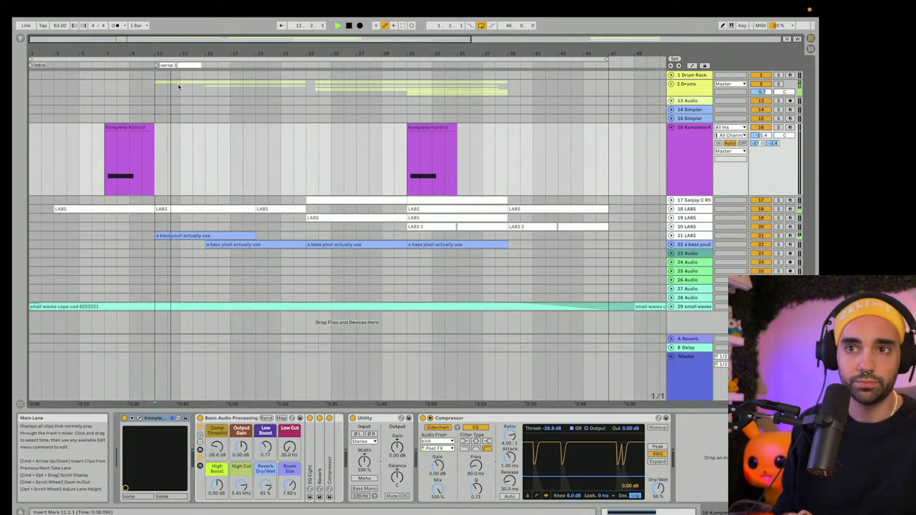
{"action": "key", "text": "Return"}
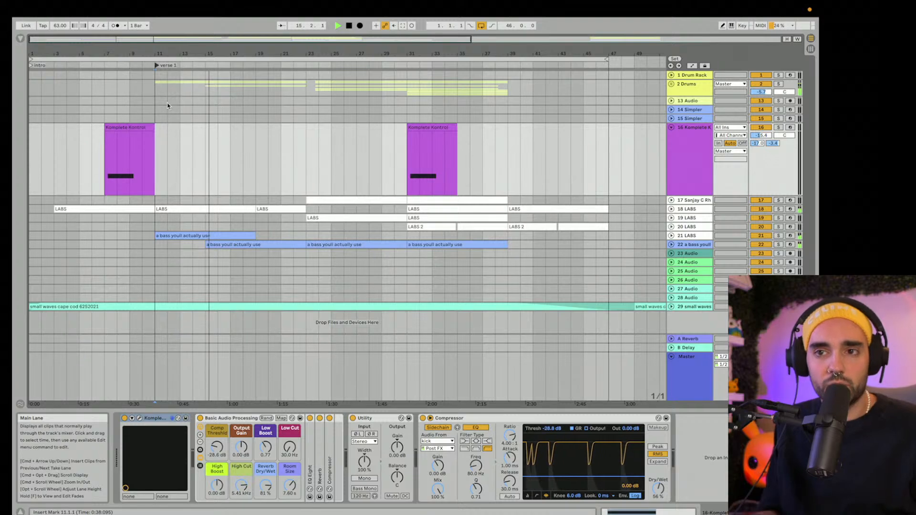
Step: Unfold tracks 22 and 21 LABS, select the bass clip on track 21 and stop playback
{"action": "left_click", "coordinate": [672, 245]}
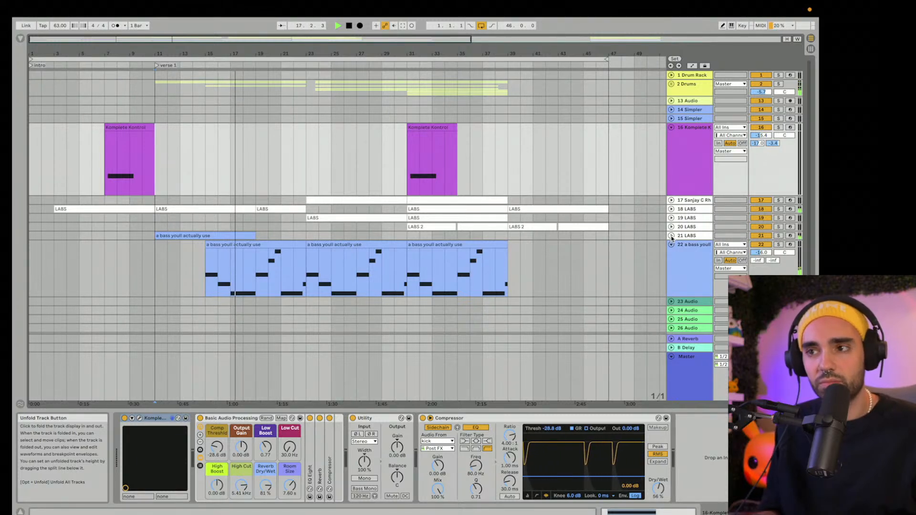
{"action": "left_click", "coordinate": [671, 237]}
{"action": "scroll", "coordinate": [324, 221], "scroll_direction": "down", "scroll_amount": 1}
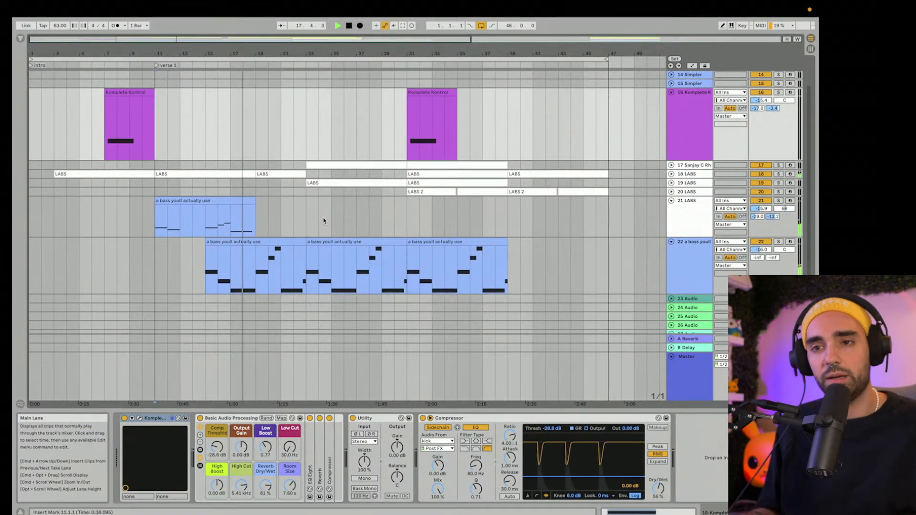
{"action": "left_click", "coordinate": [179, 200]}
{"action": "key", "text": "space"}
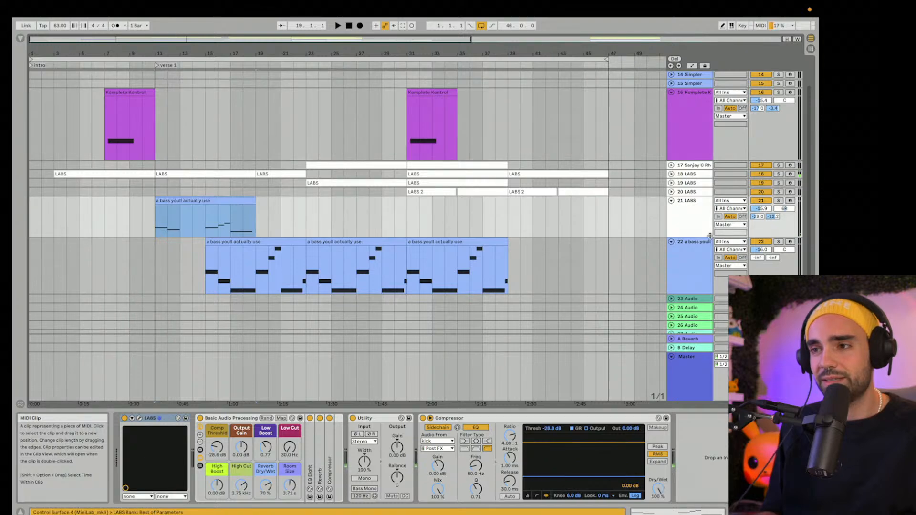
Step: Arm track 21 LABS for live playing and compare its bass clip with the one on track 22
{"action": "left_click", "coordinate": [791, 201]}
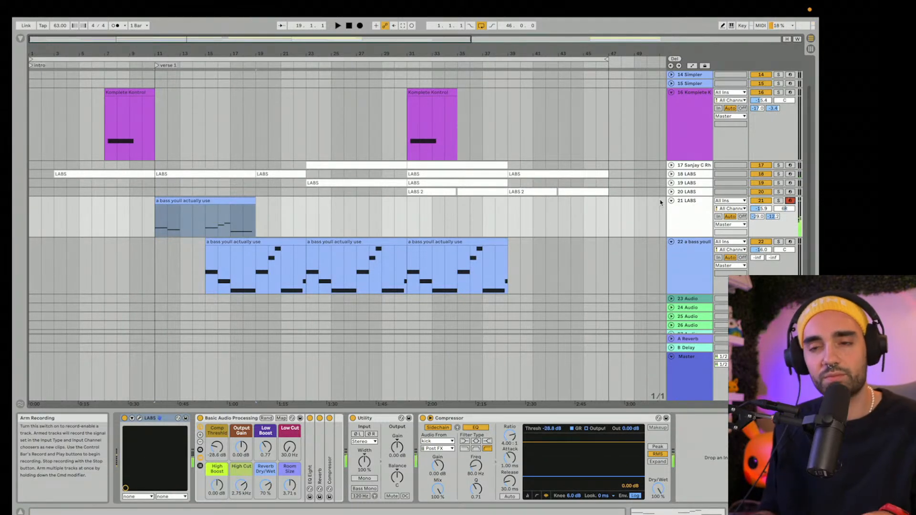
{"action": "left_click", "coordinate": [172, 220]}
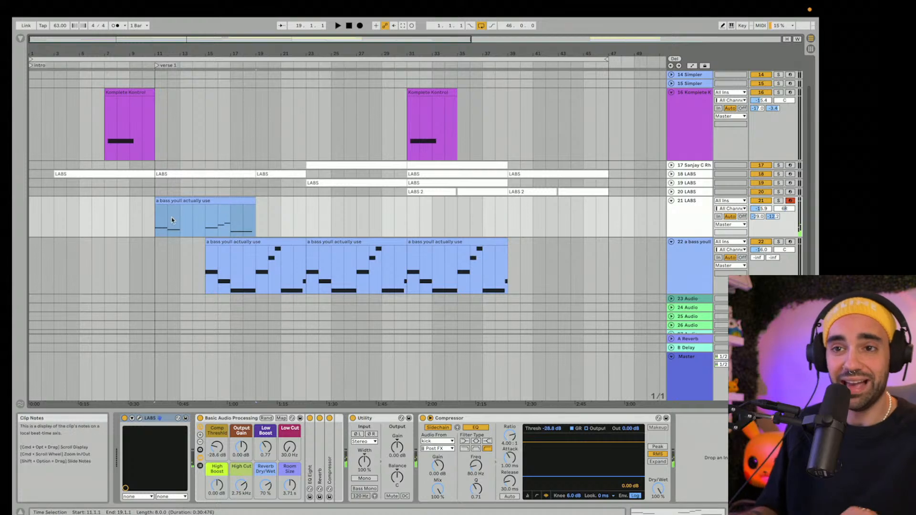
{"action": "left_click", "coordinate": [233, 242]}
{"action": "left_click", "coordinate": [182, 193]}
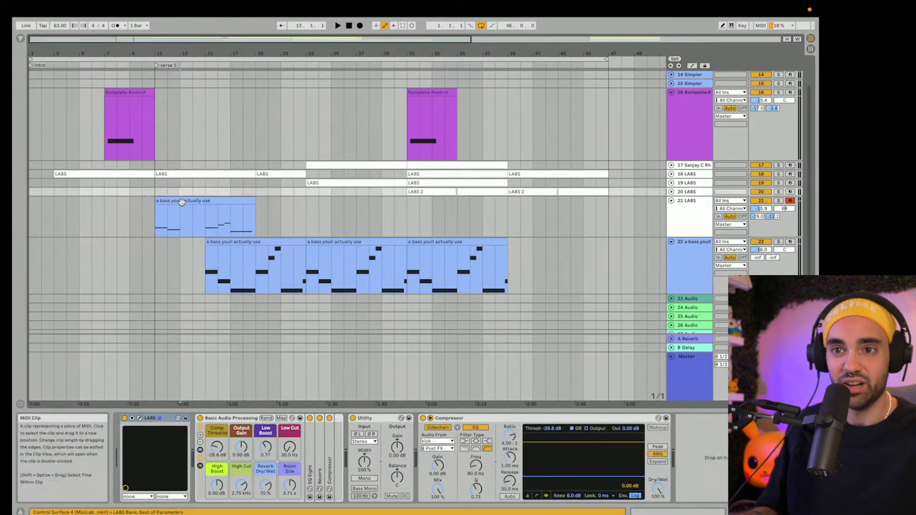
Step: Play the arrangement from bar 11 to hear verse 1 with its bass layers, and stop playback just after bar 23
{"action": "left_click", "coordinate": [155, 224]}
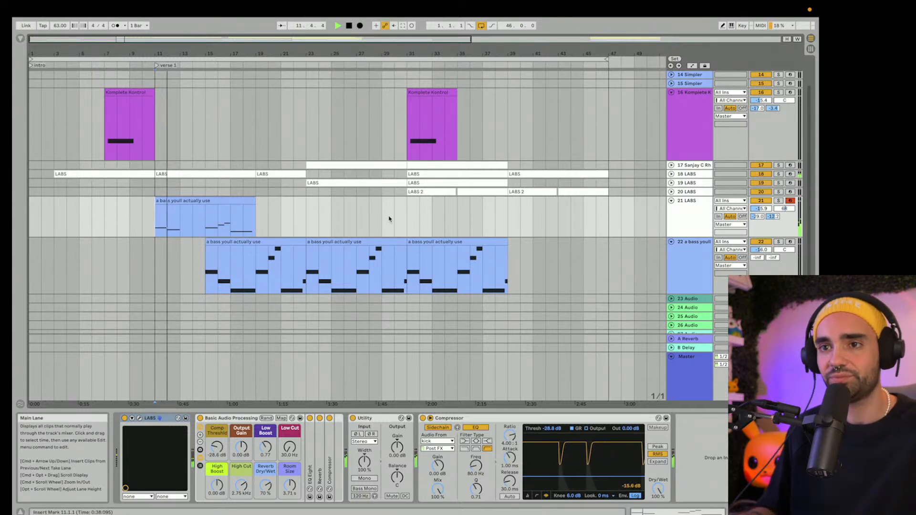
{"action": "scroll", "coordinate": [368, 221], "scroll_direction": "up", "scroll_amount": 2}
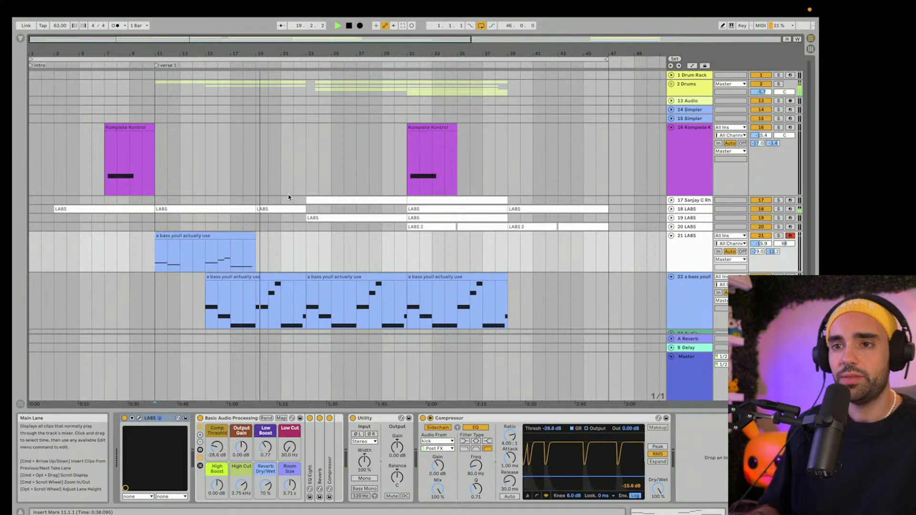
{"action": "scroll", "coordinate": [288, 197], "scroll_direction": "down", "scroll_amount": 3}
{"action": "scroll", "coordinate": [288, 197], "scroll_direction": "up", "scroll_amount": 3}
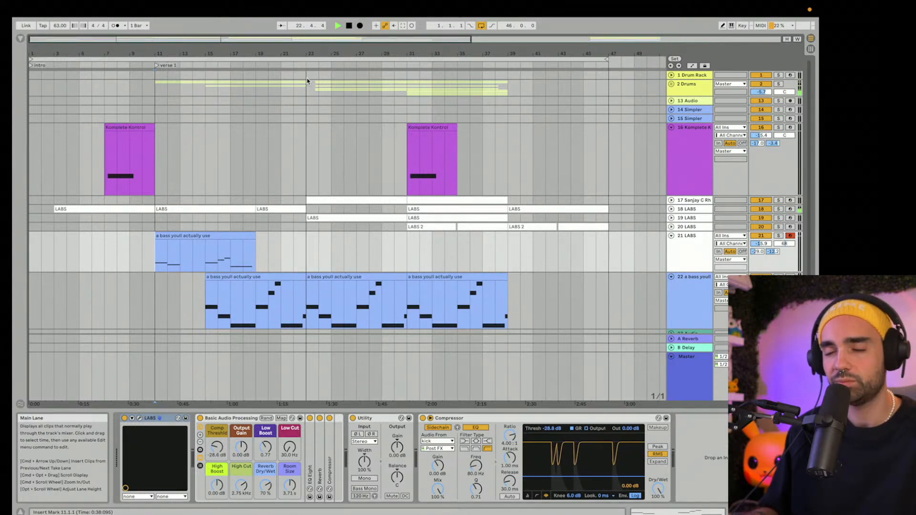
{"action": "key", "text": "space"}
Step: Review the intro's layers by selecting the small waves clip, the first LABS clip on track 18 and the first Komplete Kontrol clip
{"action": "left_click_drag", "start_coordinate": [544, 53], "coordinate": [545, 29]}
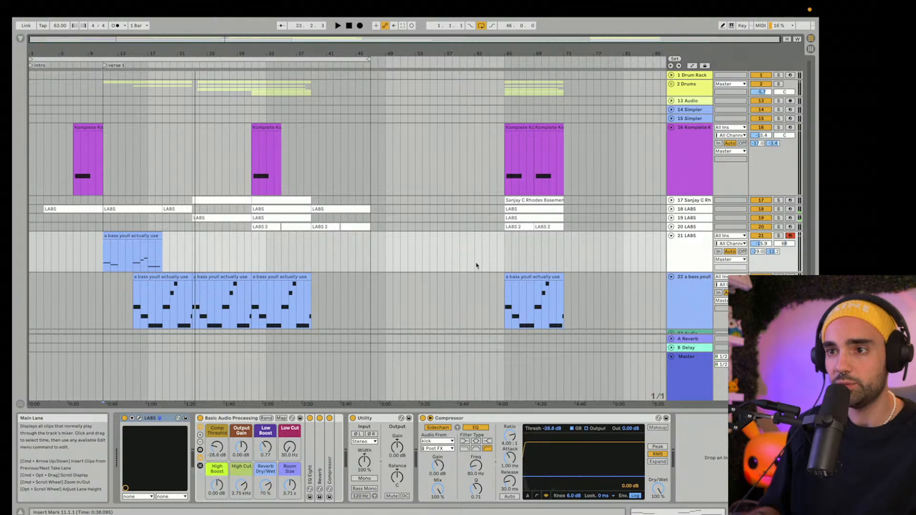
{"action": "scroll", "coordinate": [276, 236], "scroll_direction": "down", "scroll_amount": 3}
{"action": "scroll", "coordinate": [276, 237], "scroll_direction": "up", "scroll_amount": 3}
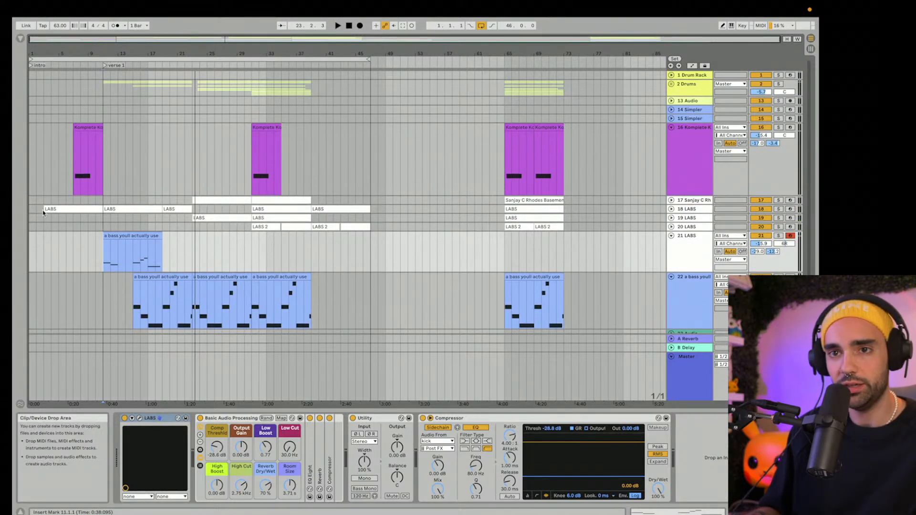
{"action": "scroll", "coordinate": [48, 212], "scroll_direction": "down", "scroll_amount": 3}
{"action": "left_click", "coordinate": [77, 309]}
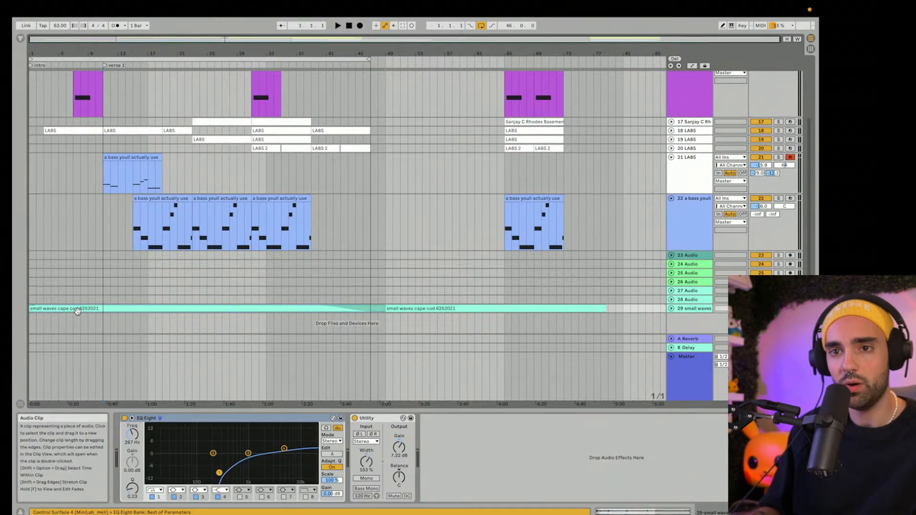
{"action": "scroll", "coordinate": [78, 289], "scroll_direction": "up", "scroll_amount": 3}
{"action": "left_click", "coordinate": [66, 210]}
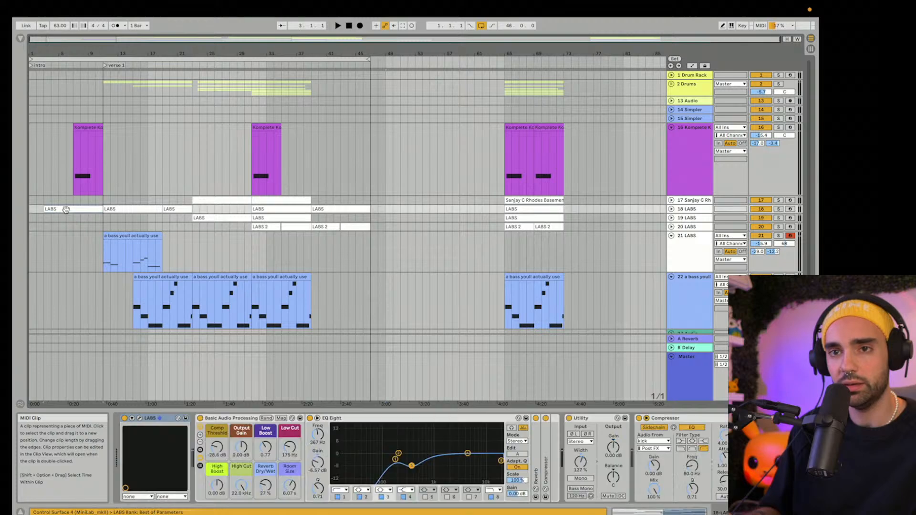
{"action": "left_click", "coordinate": [84, 124]}
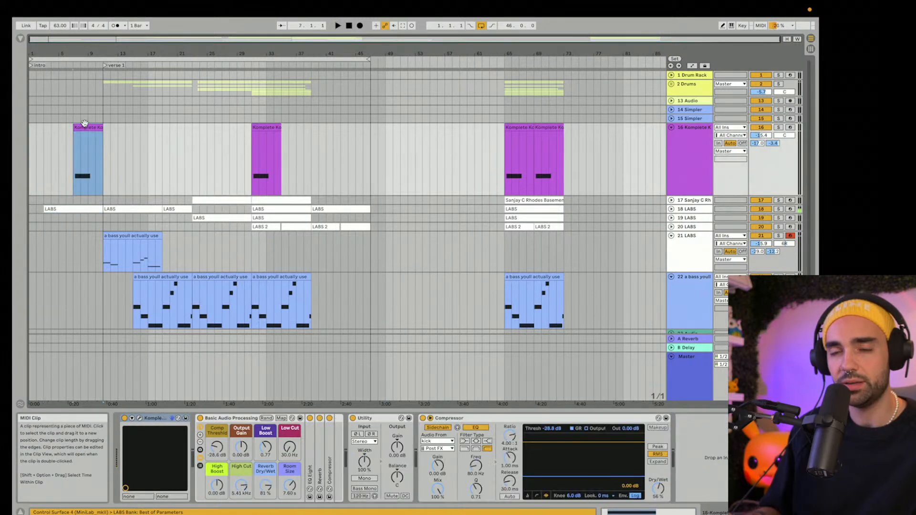
{"action": "key", "text": "space"}
Step: Go through the verse 1 entry by selecting its locator, the LABS clip and the track 21 bass clip, and play from bar 15
{"action": "left_click", "coordinate": [105, 65]}
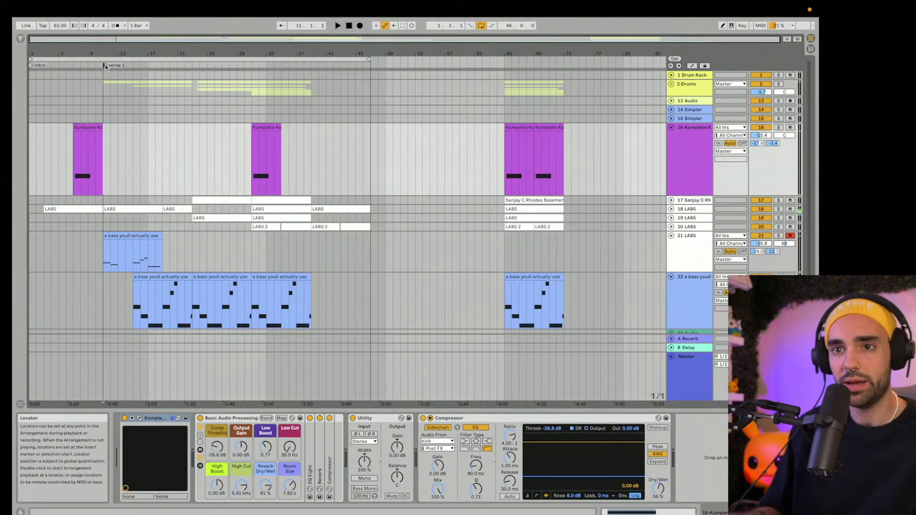
{"action": "left_click", "coordinate": [94, 125]}
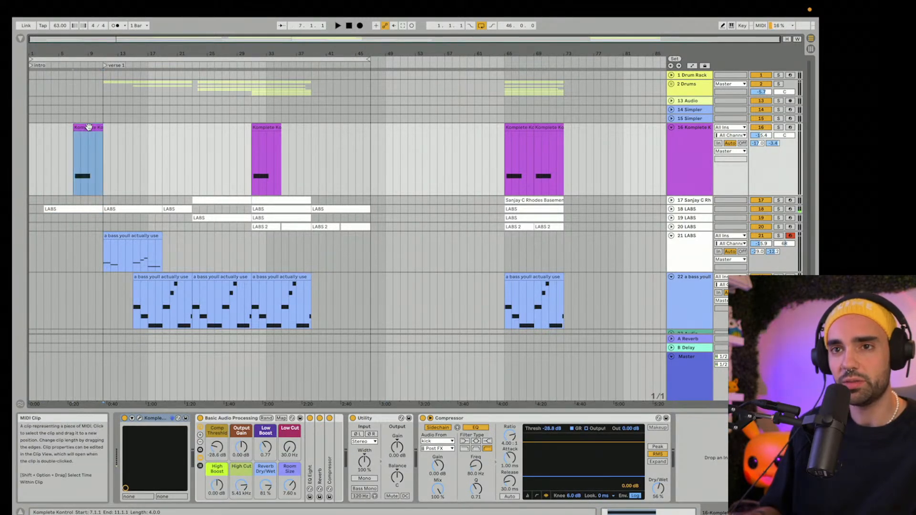
{"action": "left_click", "coordinate": [115, 211]}
{"action": "left_click", "coordinate": [138, 253]}
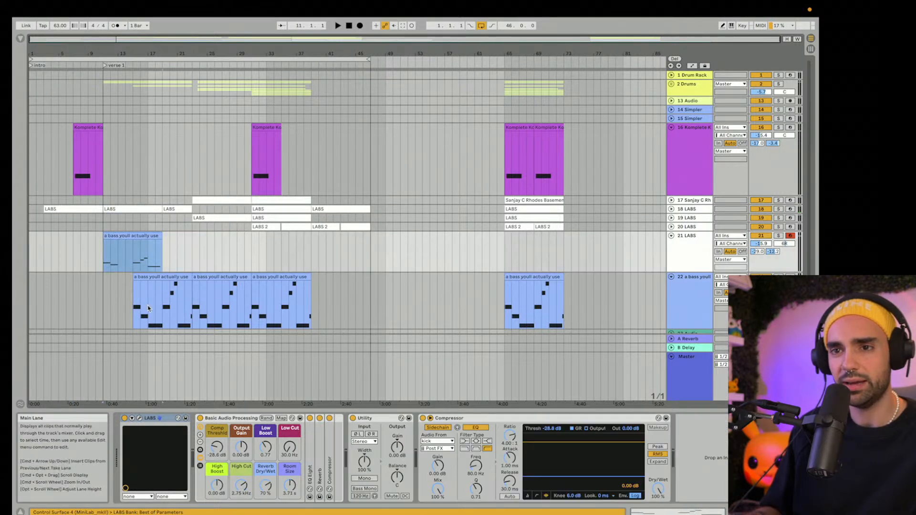
{"action": "left_click", "coordinate": [136, 269]}
{"action": "key", "text": "space"}
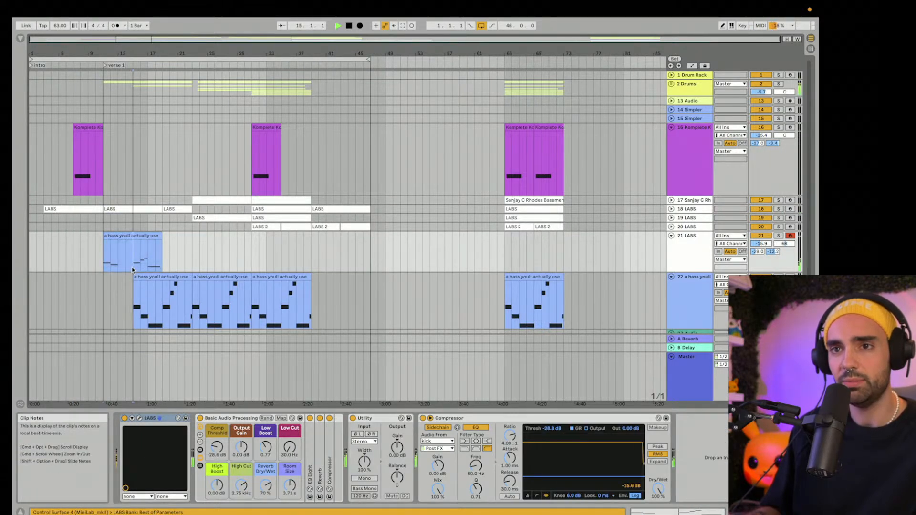
Step: Unfold the Drums group and play it from bar 11, and again from bar 15 where the hats enter
{"action": "left_click", "coordinate": [672, 84]}
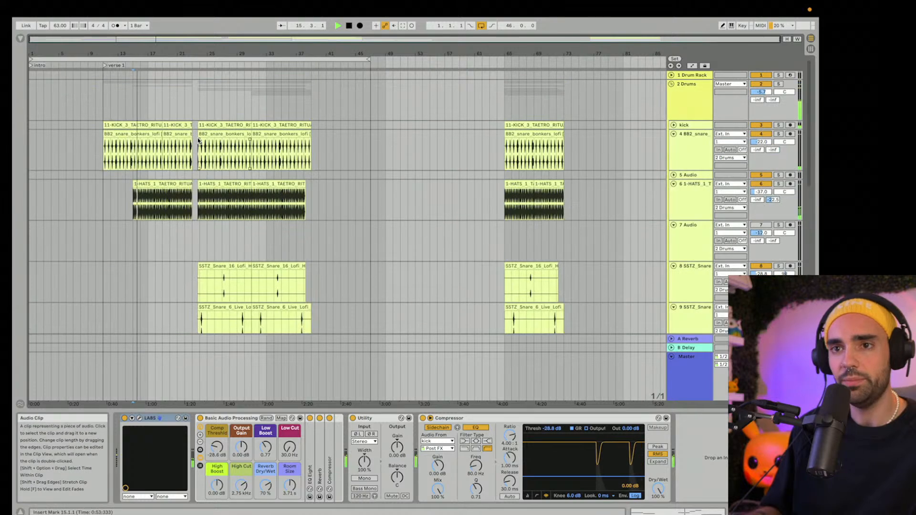
{"action": "scroll", "coordinate": [100, 175], "scroll_direction": "down", "scroll_amount": 2}
{"action": "left_click", "coordinate": [105, 176]}
{"action": "key", "text": "space"}
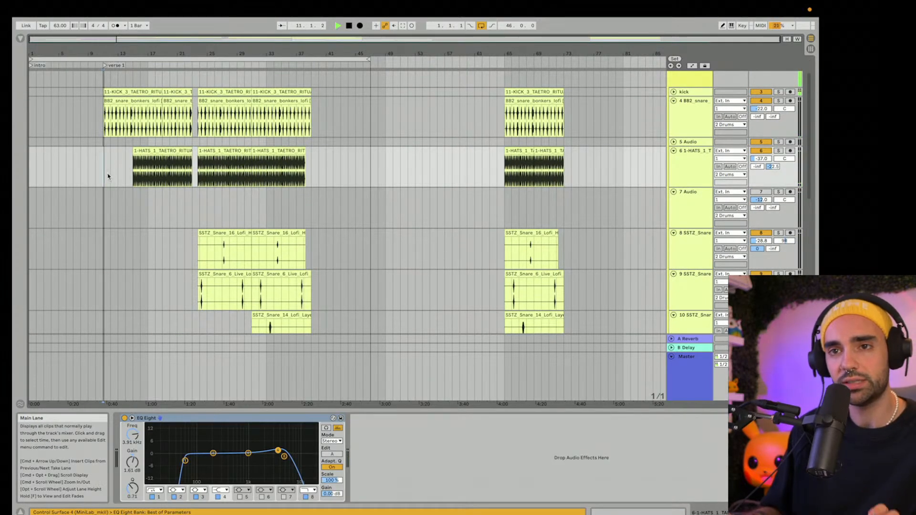
{"action": "key", "text": "space"}
{"action": "left_click", "coordinate": [134, 173]}
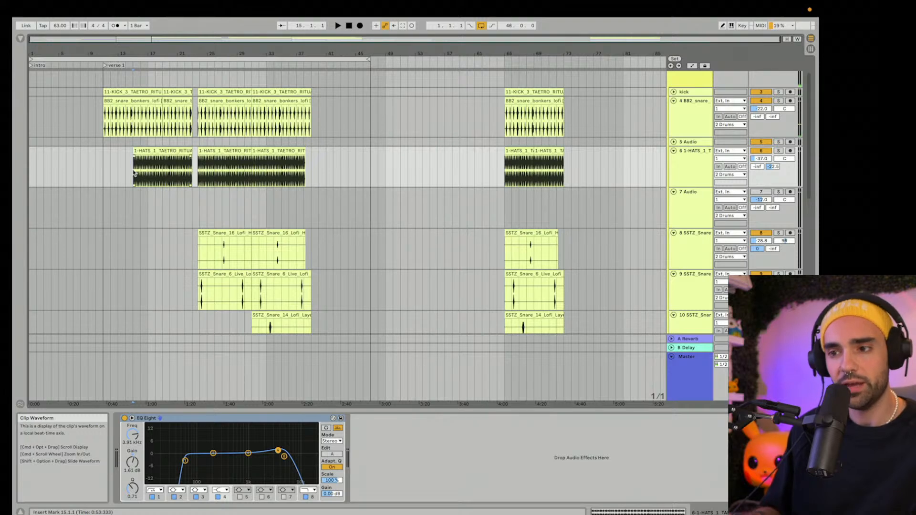
{"action": "key", "text": "space"}
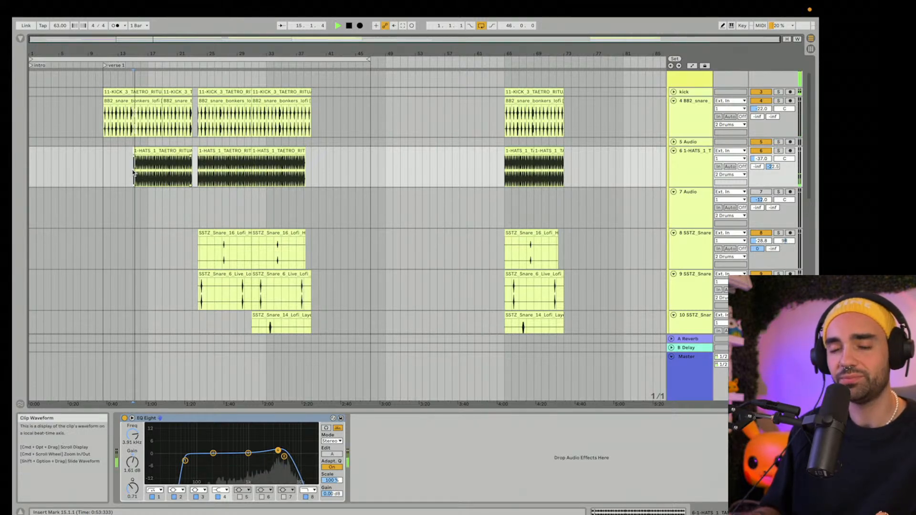
Step: Fold the hats track and all the other tracks inside the Drums group
{"action": "scroll", "coordinate": [132, 173], "scroll_direction": "down", "scroll_amount": 3}
{"action": "scroll", "coordinate": [132, 173], "scroll_direction": "up", "scroll_amount": 3}
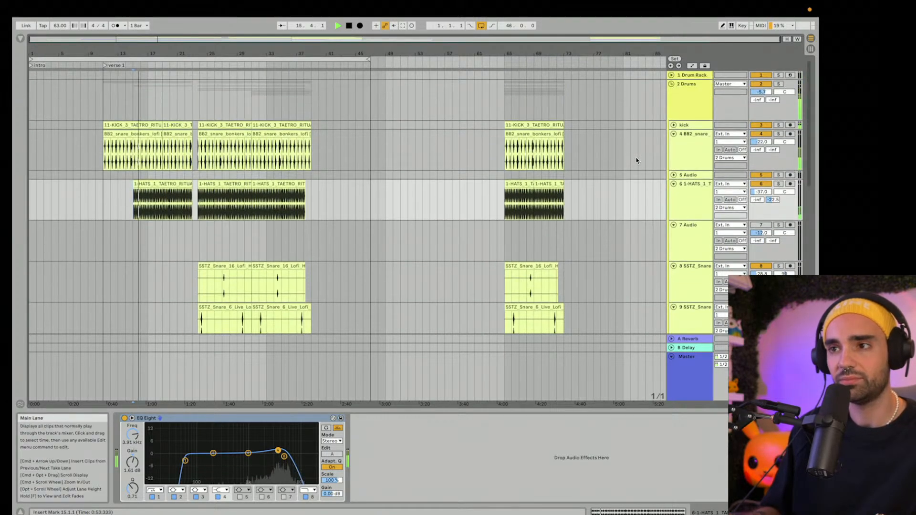
{"action": "left_click", "coordinate": [674, 185]}
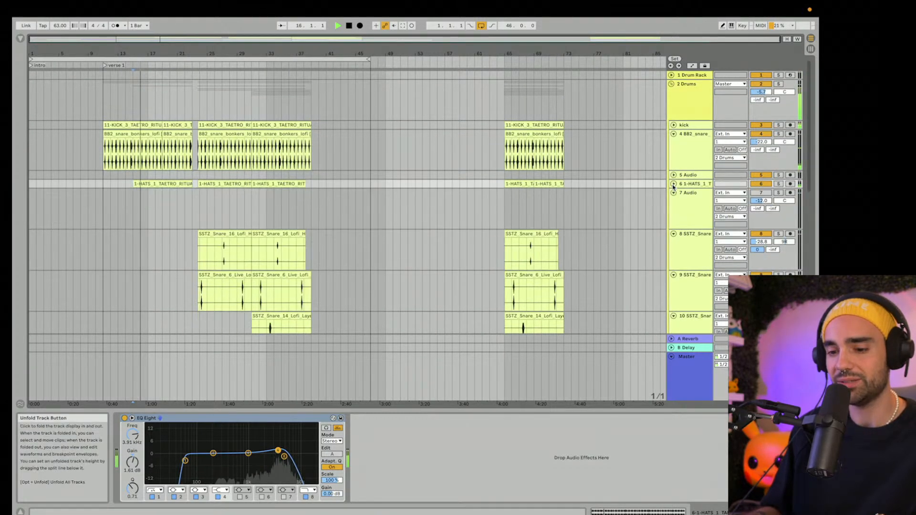
{"action": "left_click", "coordinate": [674, 134], "text": "alt"}
{"action": "scroll", "coordinate": [423, 149], "scroll_direction": "down", "scroll_amount": 5}
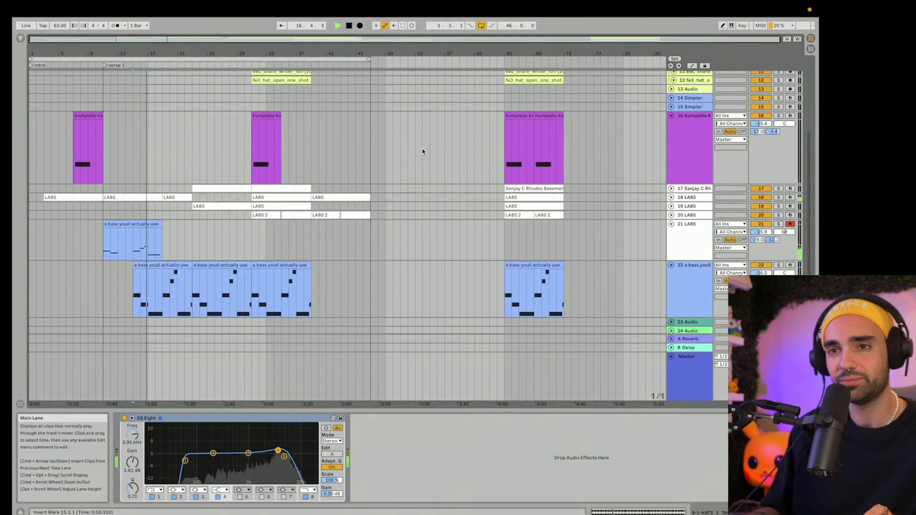
{"action": "scroll", "coordinate": [301, 137], "scroll_direction": "up", "scroll_amount": 2}
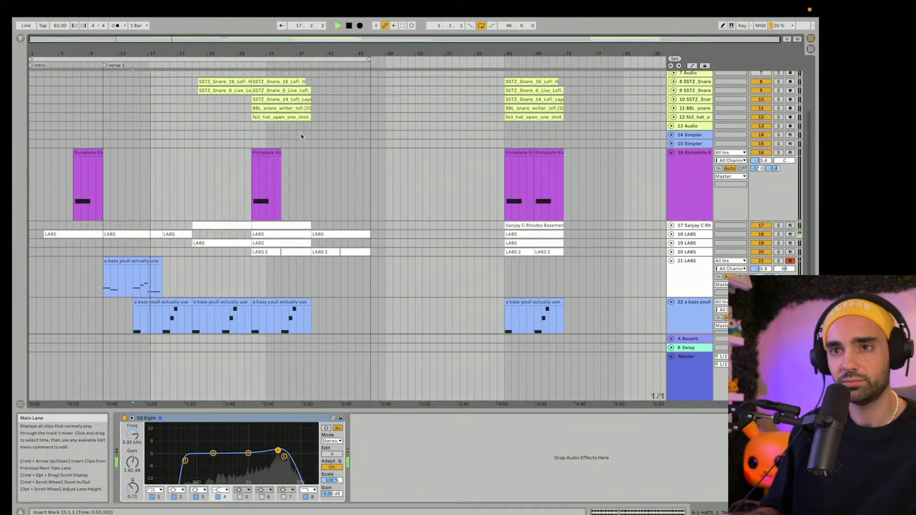
Step: Set the arrangement loop to verse 1, from bar 11 to bar 23, and look over the tracks within it
{"action": "left_click_drag", "start_coordinate": [30, 59], "coordinate": [103, 59]}
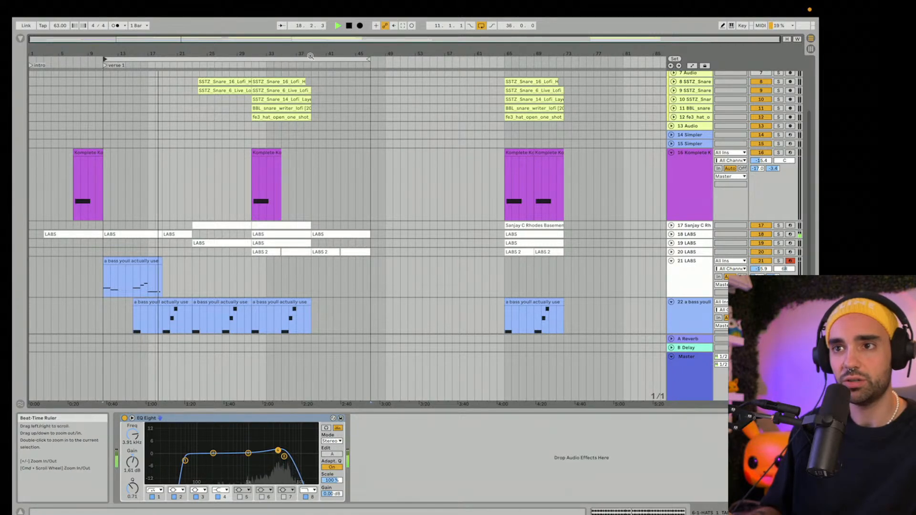
{"action": "left_click_drag", "start_coordinate": [365, 58], "coordinate": [192, 58]}
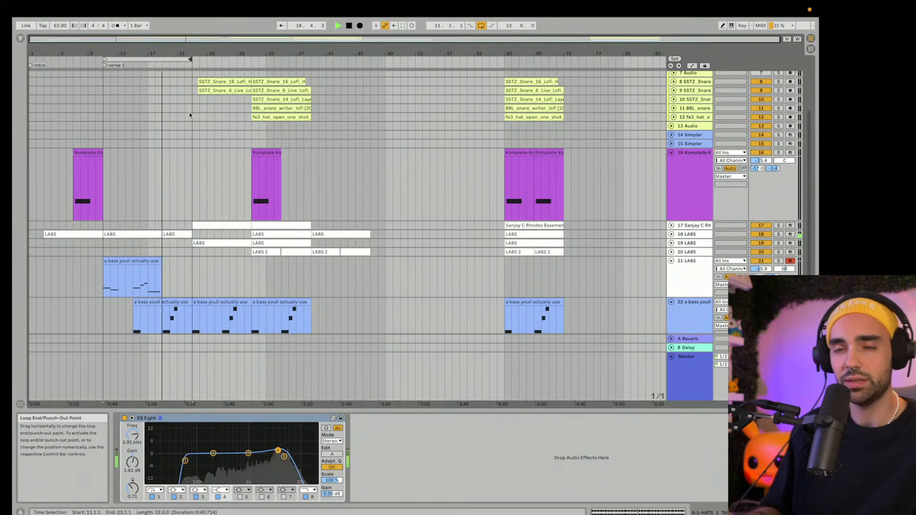
{"action": "scroll", "coordinate": [193, 111], "scroll_direction": "up", "scroll_amount": 3}
{"action": "scroll", "coordinate": [186, 113], "scroll_direction": "down", "scroll_amount": 6}
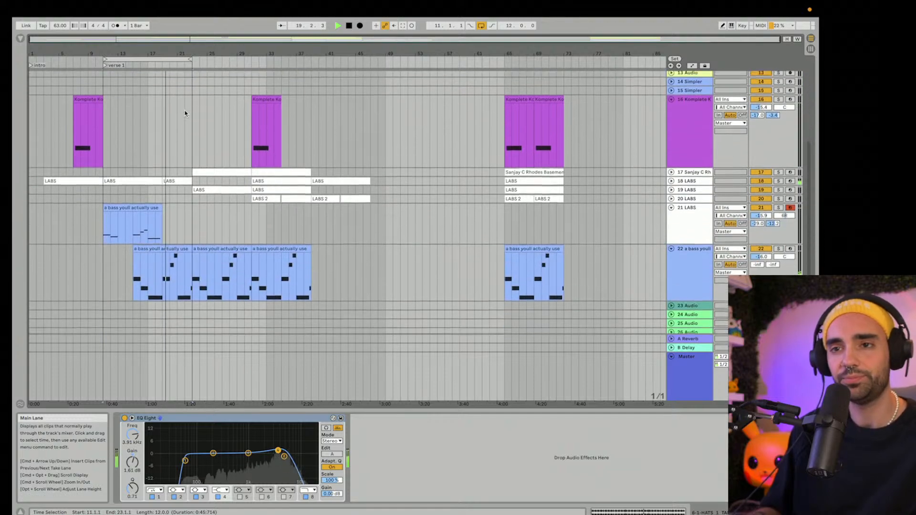
{"action": "scroll", "coordinate": [185, 113], "scroll_direction": "up", "scroll_amount": 6}
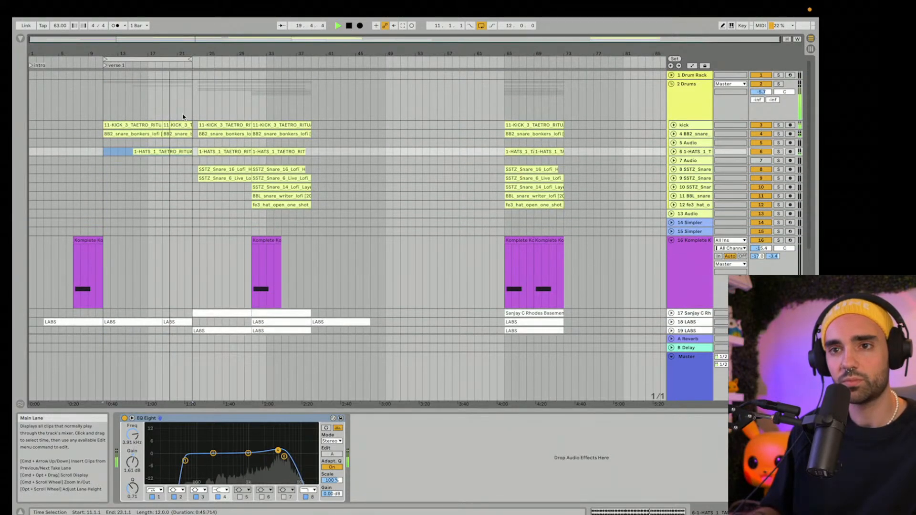
{"action": "scroll", "coordinate": [200, 121], "scroll_direction": "down", "scroll_amount": 5}
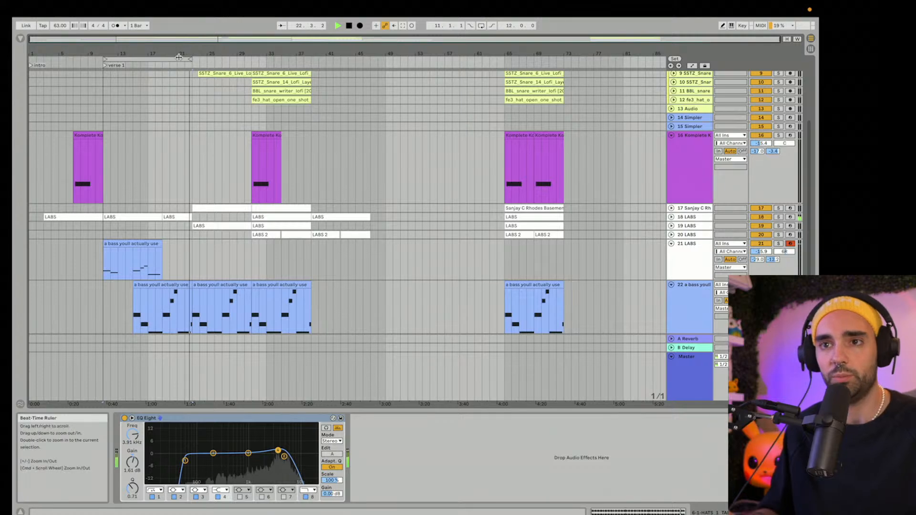
Step: Move the 12-bar loop to start at bar 23 and select its time span across the tracks
{"action": "left_click_drag", "start_coordinate": [172, 59], "coordinate": [261, 59]}
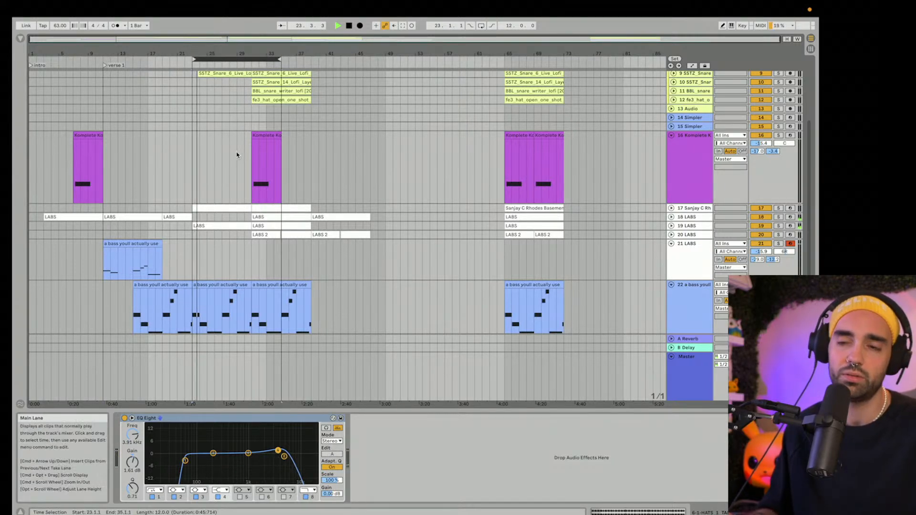
{"action": "scroll", "coordinate": [239, 154], "scroll_direction": "up", "scroll_amount": 5}
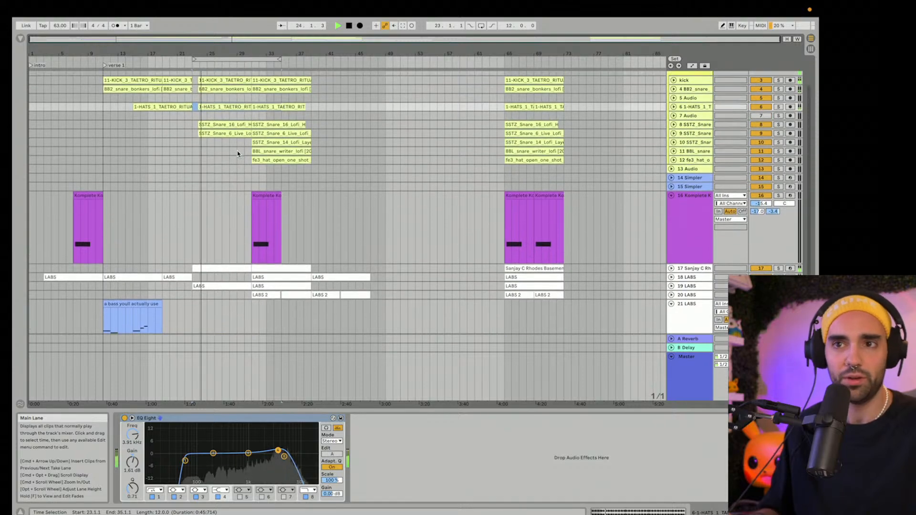
{"action": "left_click", "coordinate": [207, 59]}
{"action": "scroll", "coordinate": [219, 114], "scroll_direction": "down", "scroll_amount": 1}
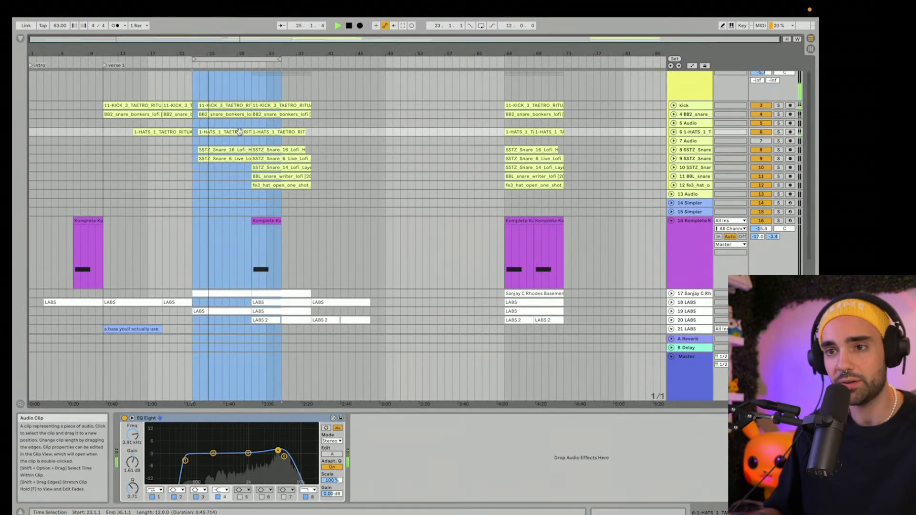
{"action": "left_click", "coordinate": [671, 295]}
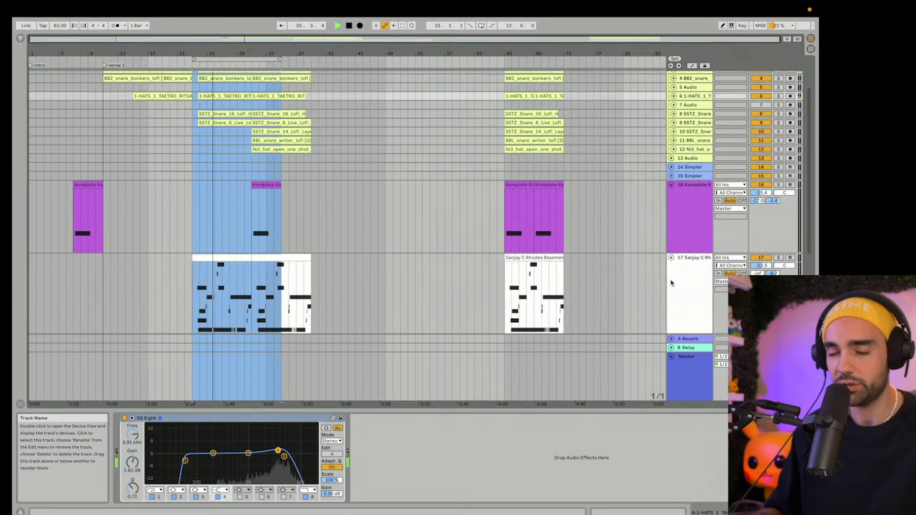
{"action": "left_click", "coordinate": [671, 258]}
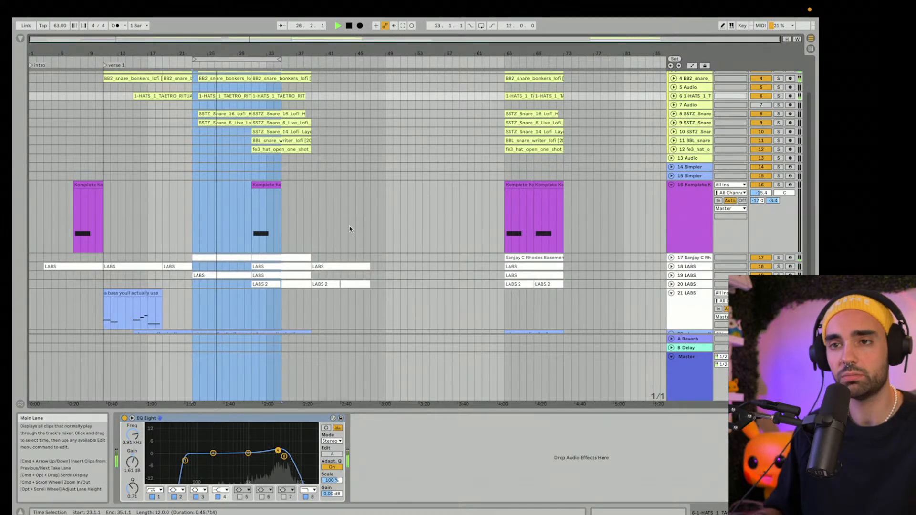
Step: Add a locator named "verse 2" at bar 23
{"action": "right_click", "coordinate": [192, 63]}
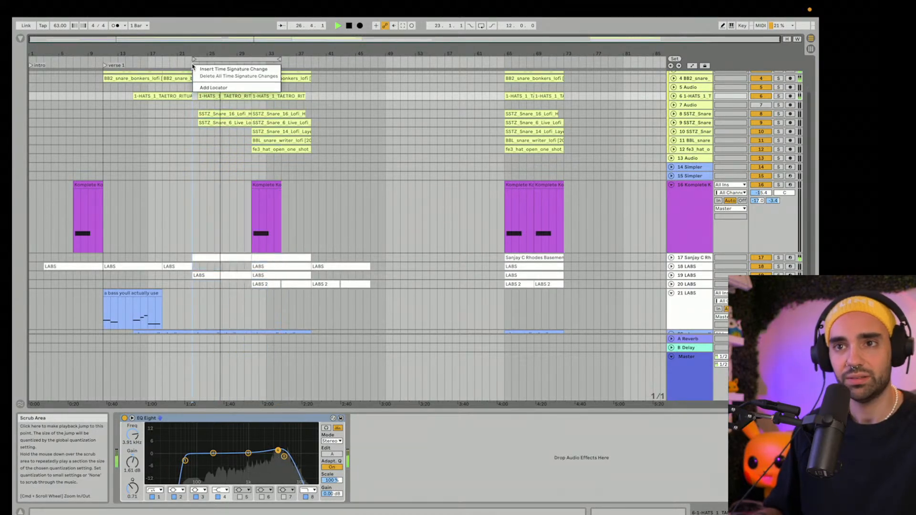
{"action": "left_click", "coordinate": [205, 88]}
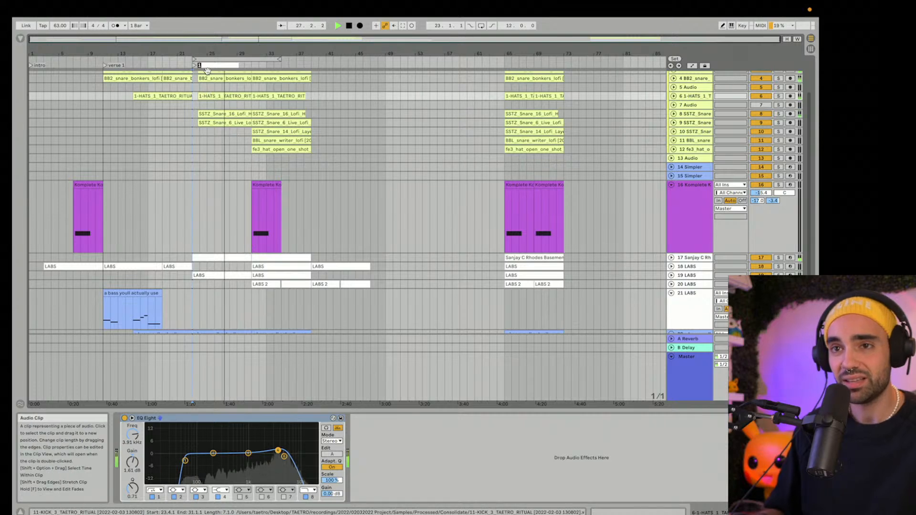
{"action": "type", "text": "verse"}
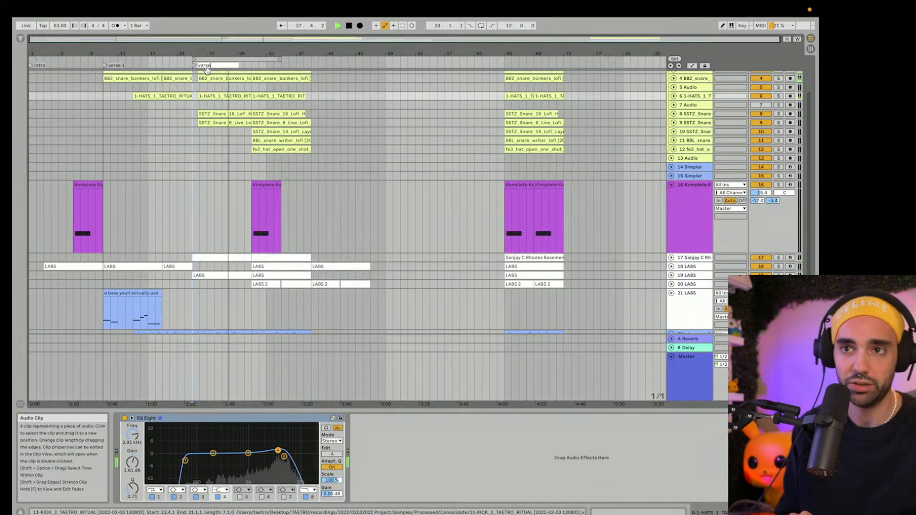
{"action": "type", "text": "2"}
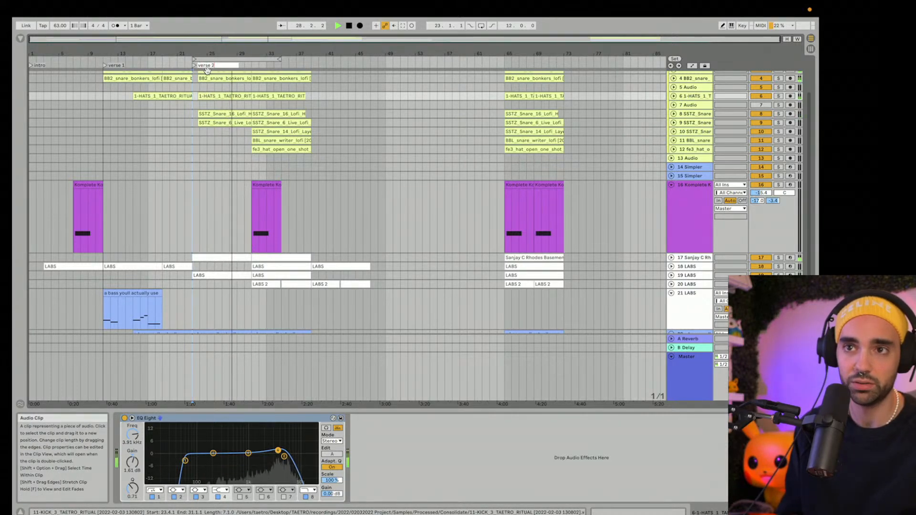
{"action": "key", "text": "Return"}
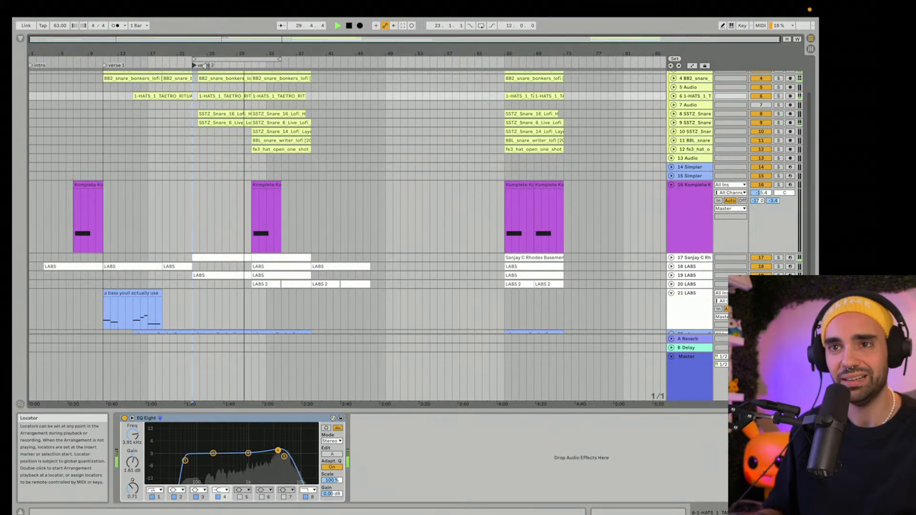
Step: Move the 12-bar arrangement loop to verse 1, starting at bar 11, and play it
{"action": "left_click_drag", "start_coordinate": [230, 64], "coordinate": [297, 64]}
{"action": "key", "text": "Left"}
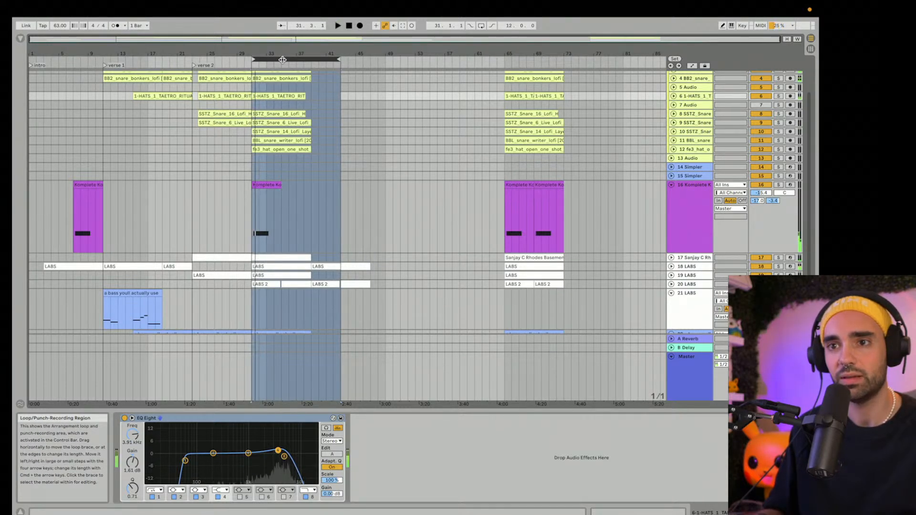
{"action": "left_click_drag", "start_coordinate": [283, 59], "coordinate": [135, 56]}
{"action": "key", "text": "space"}
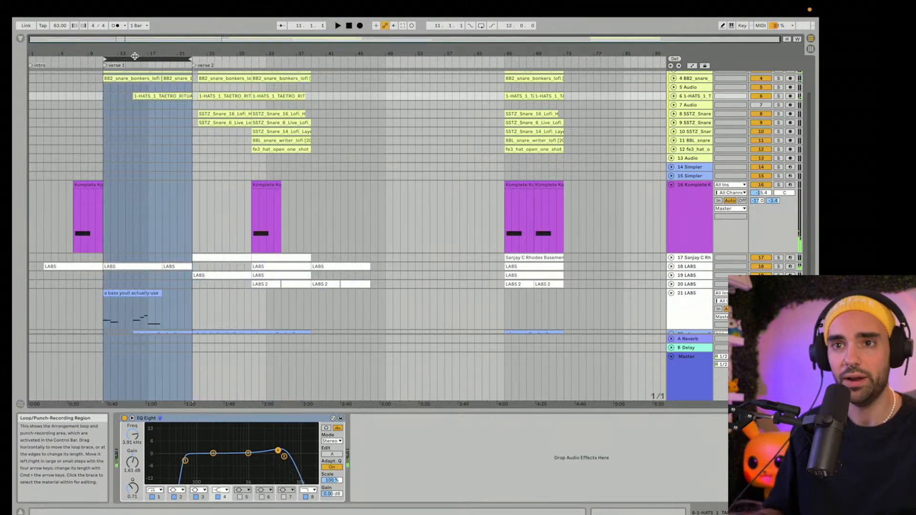
Step: Rename the "verse 1" locator at bar 11 to "A" and play from it
{"action": "left_click", "coordinate": [105, 66]}
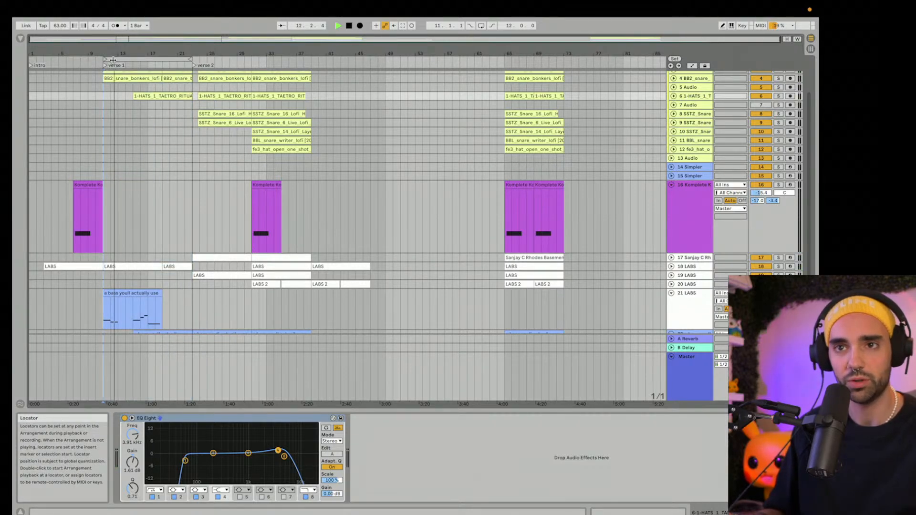
{"action": "left_click_drag", "start_coordinate": [112, 53], "coordinate": [138, 66]}
{"action": "left_click", "coordinate": [114, 66]}
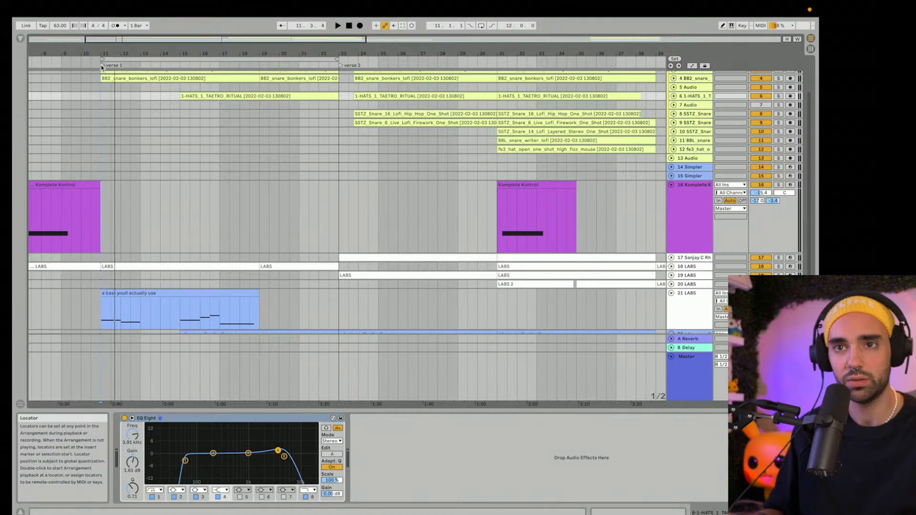
{"action": "left_click", "coordinate": [102, 66]}
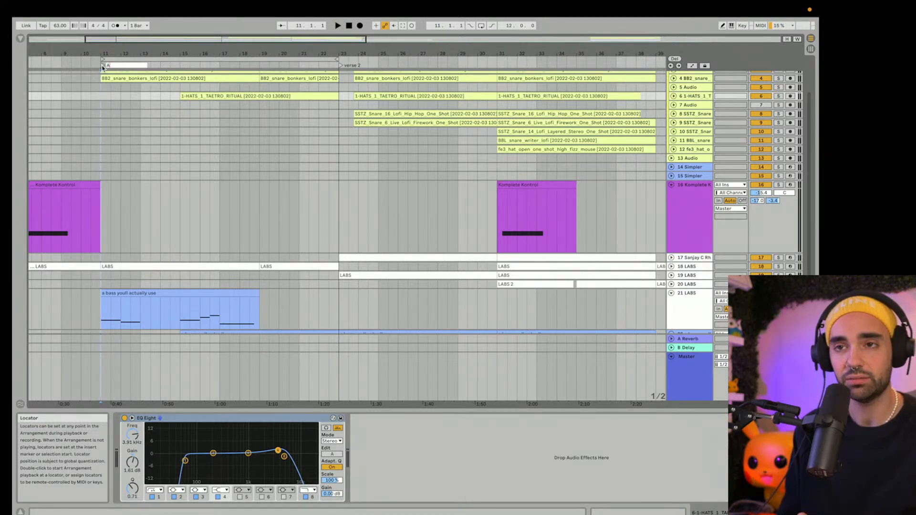
{"action": "key", "text": "space"}
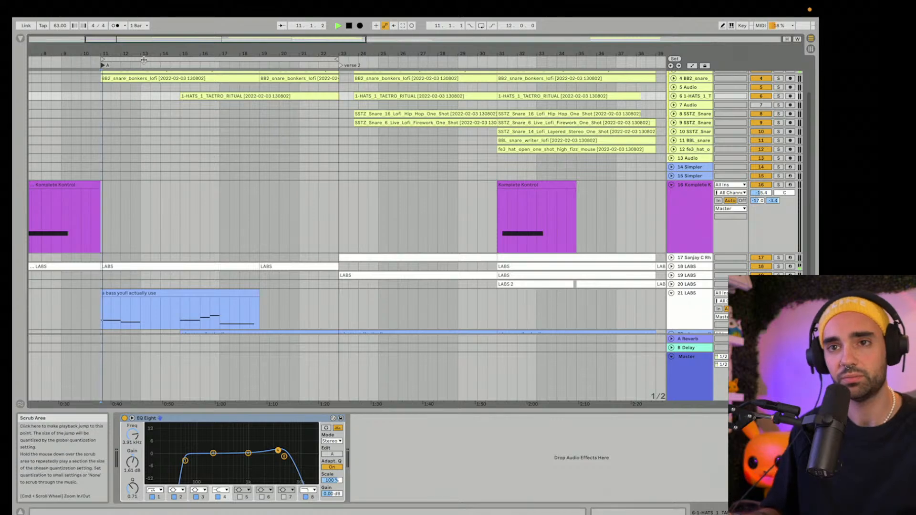
Step: Stop playback, move the 12-bar loop to start at bar 23, and rename the "verse 2" locator to "A1"
{"action": "left_click_drag", "start_coordinate": [151, 60], "coordinate": [128, 27]}
{"action": "key", "text": "space"}
{"action": "left_click_drag", "start_coordinate": [121, 61], "coordinate": [218, 66]}
{"action": "left_click", "coordinate": [206, 68]}
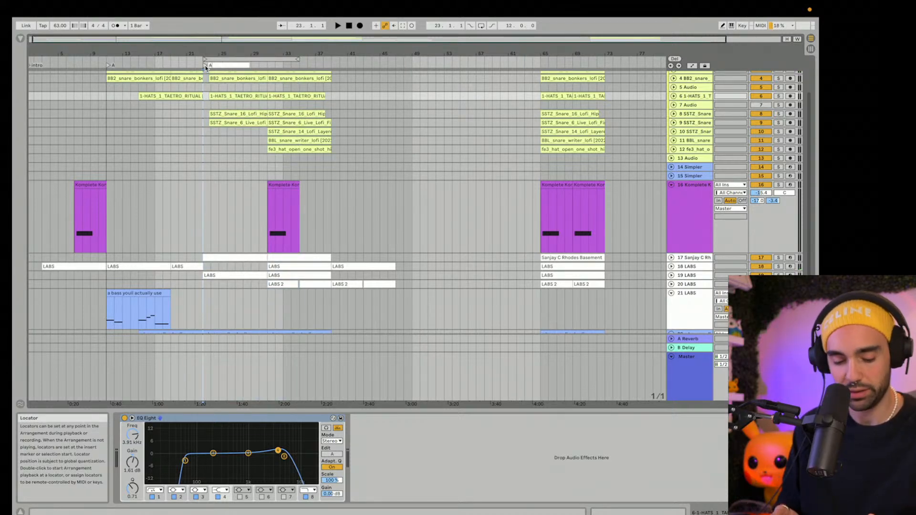
Step: Play the A1 section and shorten its loop to 8 bars, from bar 23 to bar 31, selecting its time span
{"action": "left_click", "coordinate": [212, 60]}
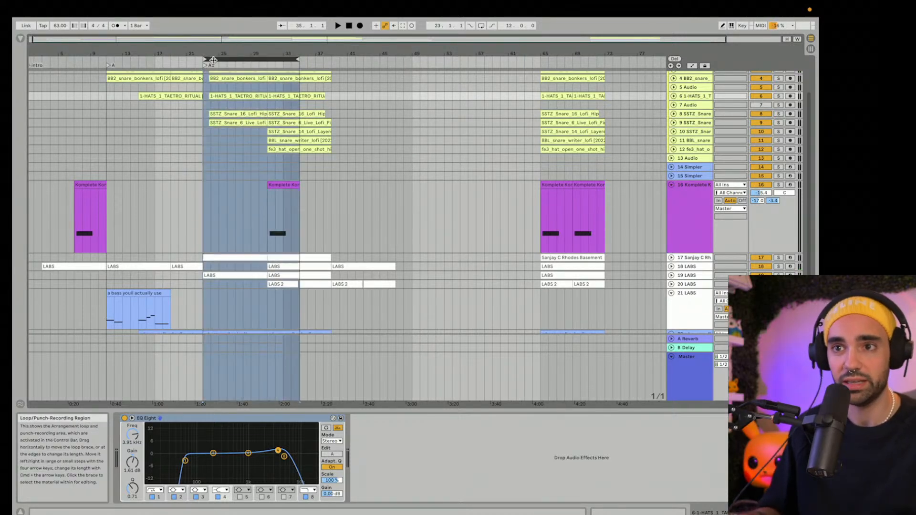
{"action": "key", "text": "space"}
{"action": "left_click_drag", "start_coordinate": [297, 60], "coordinate": [267, 61]}
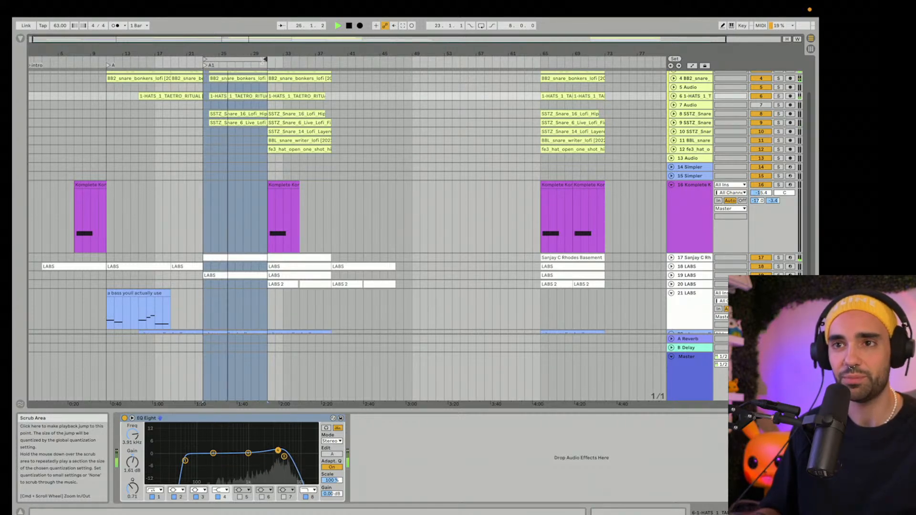
{"action": "left_click", "coordinate": [261, 60]}
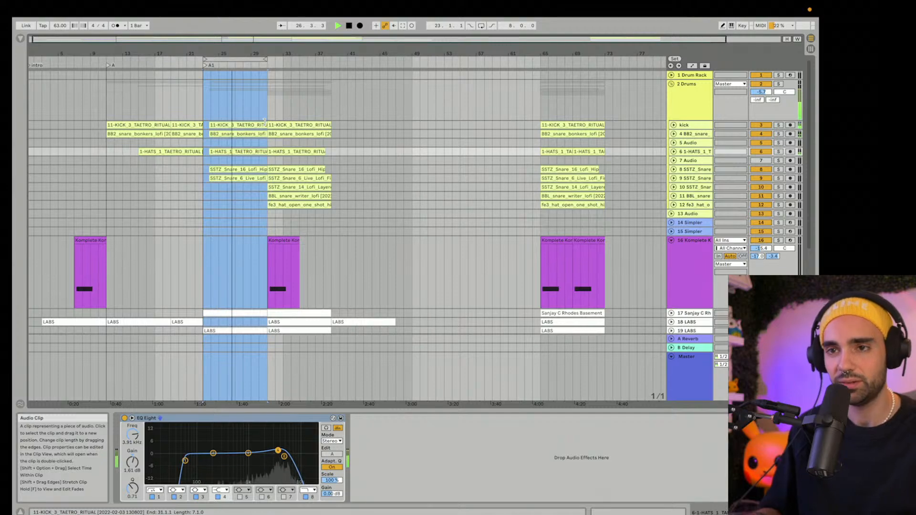
Step: Look over the tracks within the A1 loop, unfolding 19 LABS and 17 Sanjay C Rhodes to view their notes
{"action": "scroll", "coordinate": [266, 125], "scroll_direction": "down", "scroll_amount": 3}
{"action": "scroll", "coordinate": [266, 125], "scroll_direction": "down", "scroll_amount": 4}
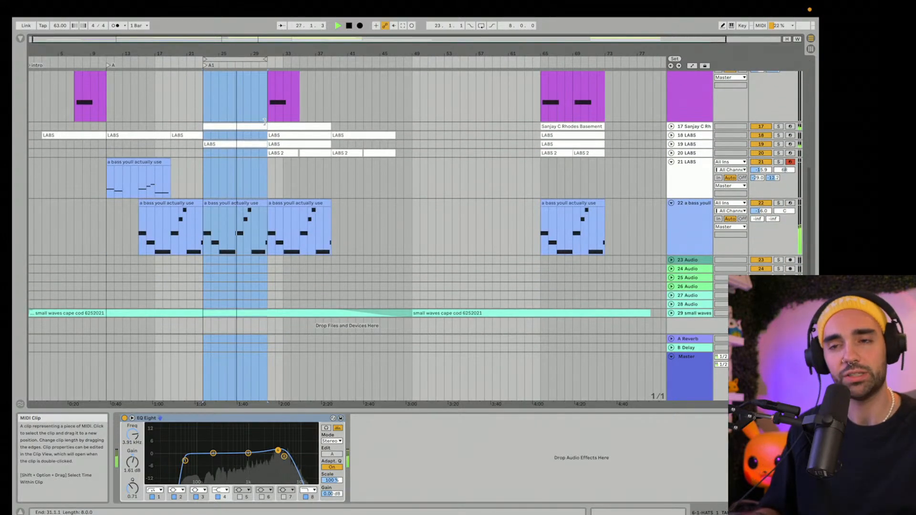
{"action": "scroll", "coordinate": [266, 125], "scroll_direction": "up", "scroll_amount": 4}
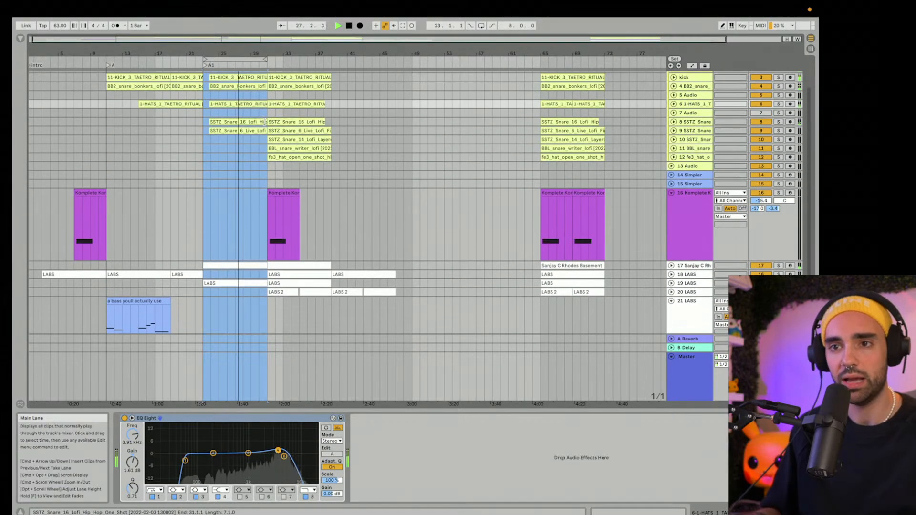
{"action": "left_click", "coordinate": [672, 292]}
{"action": "left_click", "coordinate": [672, 292]}
{"action": "left_click", "coordinate": [672, 283]}
{"action": "scroll", "coordinate": [672, 283], "scroll_direction": "down", "scroll_amount": 1}
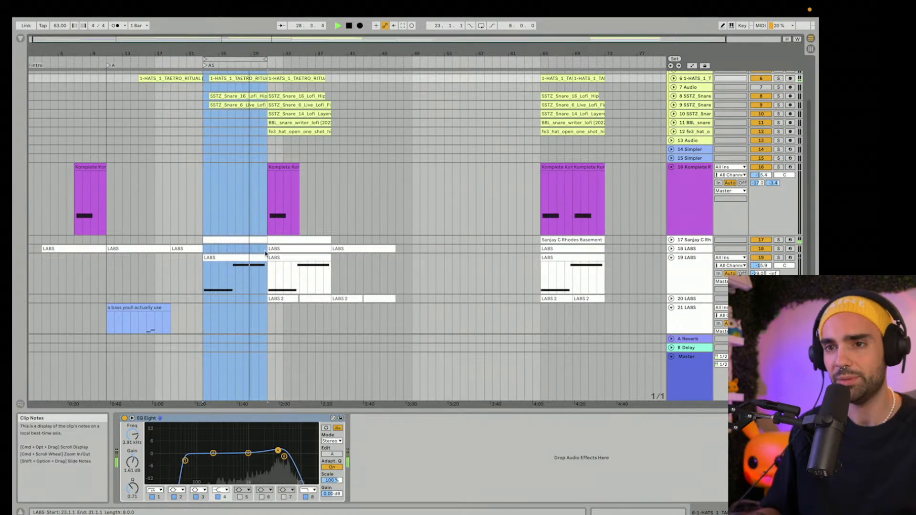
{"action": "left_click", "coordinate": [672, 240]}
{"action": "scroll", "coordinate": [269, 274], "scroll_direction": "up", "scroll_amount": 3}
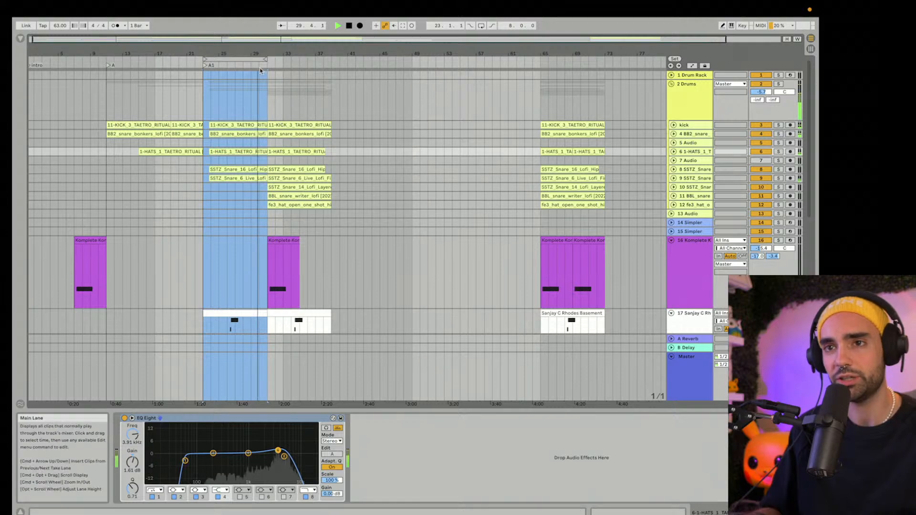
Step: Move the 8-bar loop to start at bar 31 and look over the drum, keys and bass tracks within it
{"action": "left_click_drag", "start_coordinate": [247, 58], "coordinate": [312, 59]}
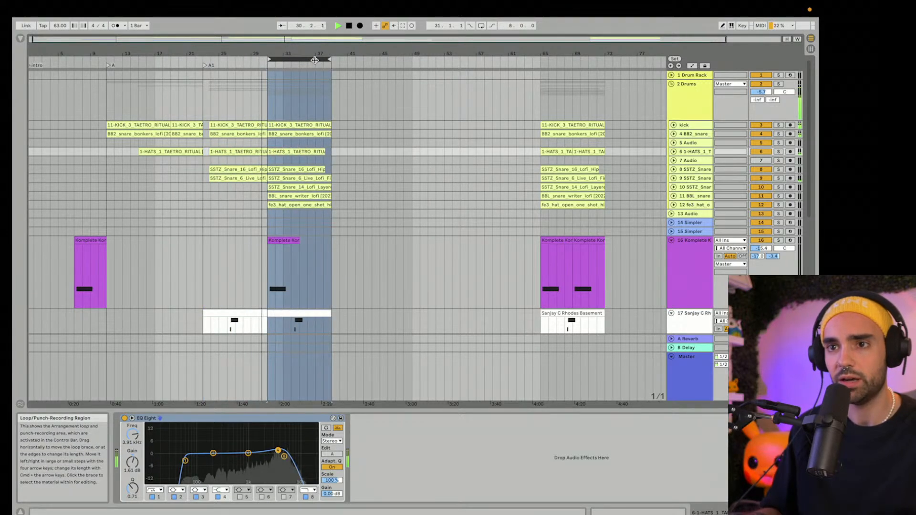
{"action": "scroll", "coordinate": [308, 91], "scroll_direction": "down", "scroll_amount": 10}
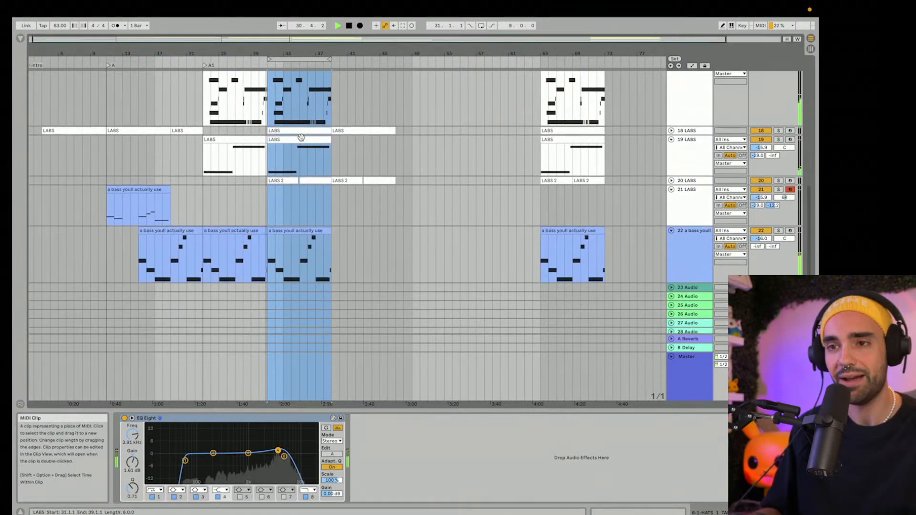
{"action": "scroll", "coordinate": [301, 137], "scroll_direction": "up", "scroll_amount": 10}
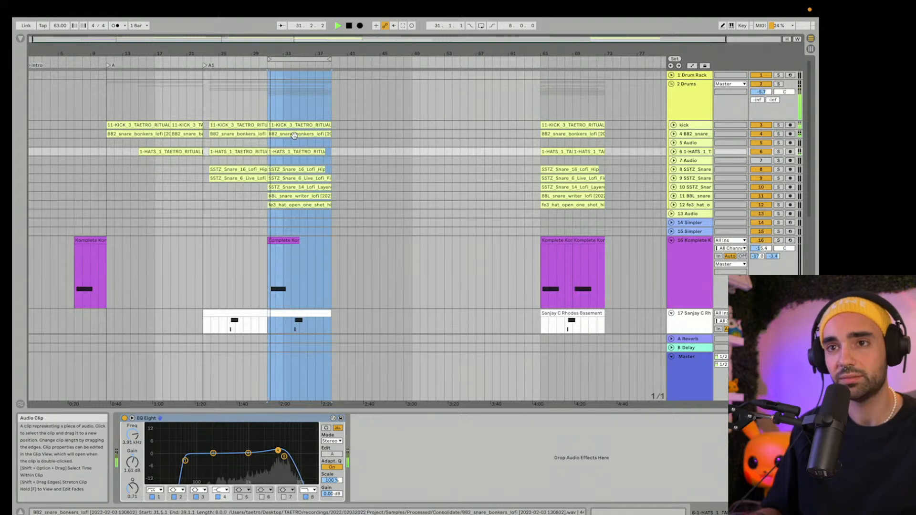
{"action": "right_click", "coordinate": [277, 58]}
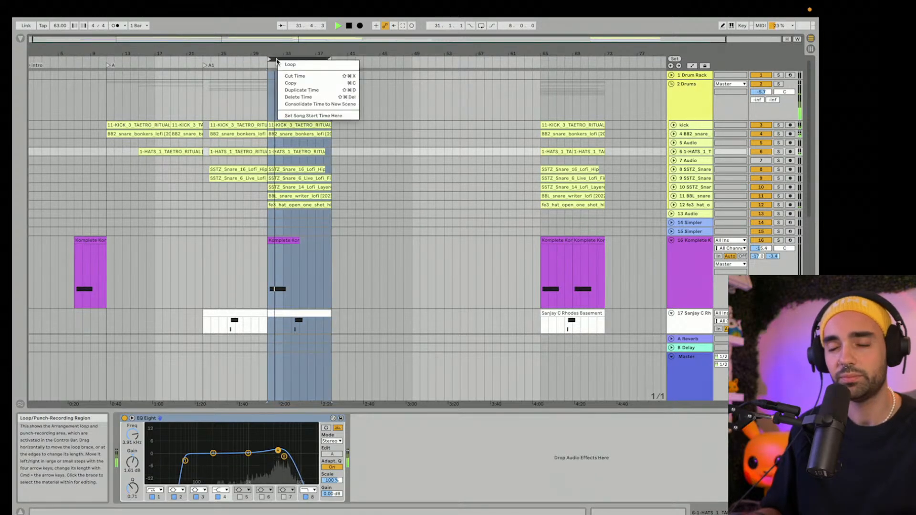
{"action": "left_click", "coordinate": [277, 59]}
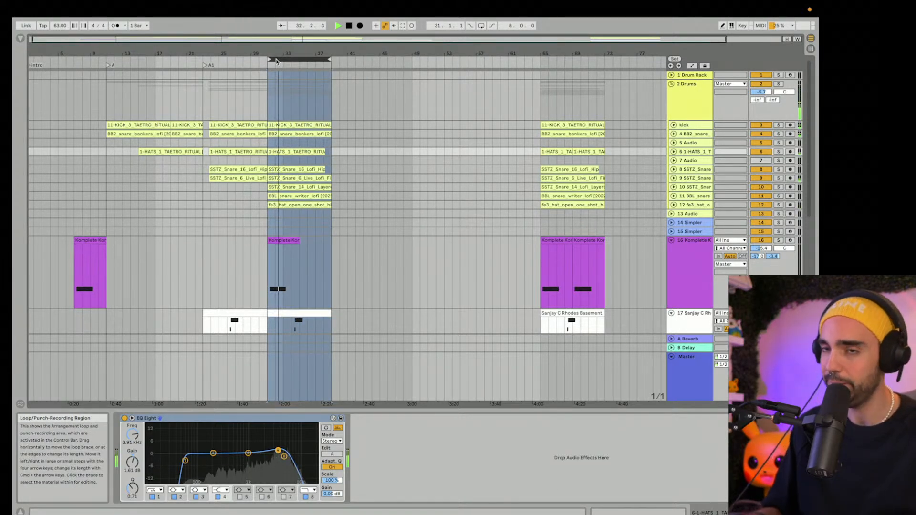
{"action": "scroll", "coordinate": [635, 173], "scroll_direction": "down", "scroll_amount": 15}
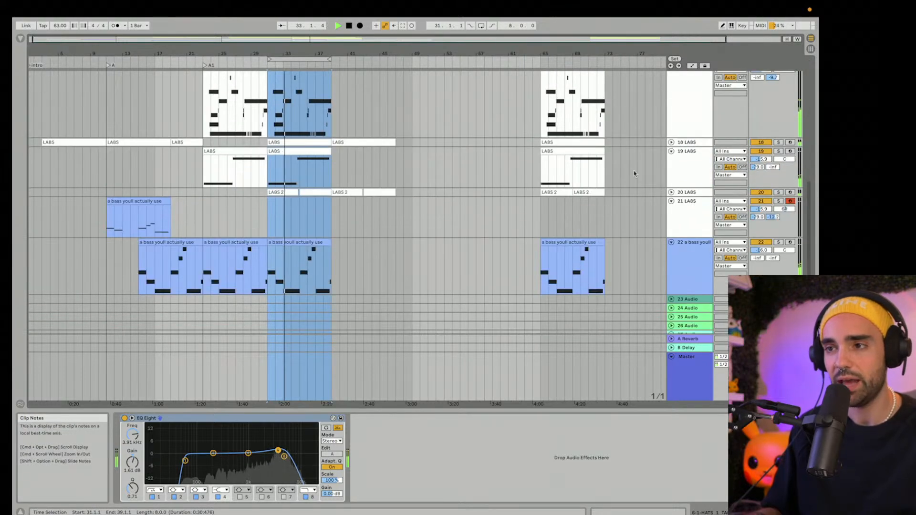
Step: Fold all tracks and move tracks 13 Audio, 14 Simpler and 15 Simpler to the end of the track list
{"action": "left_click", "coordinate": [671, 243], "text": "alt"}
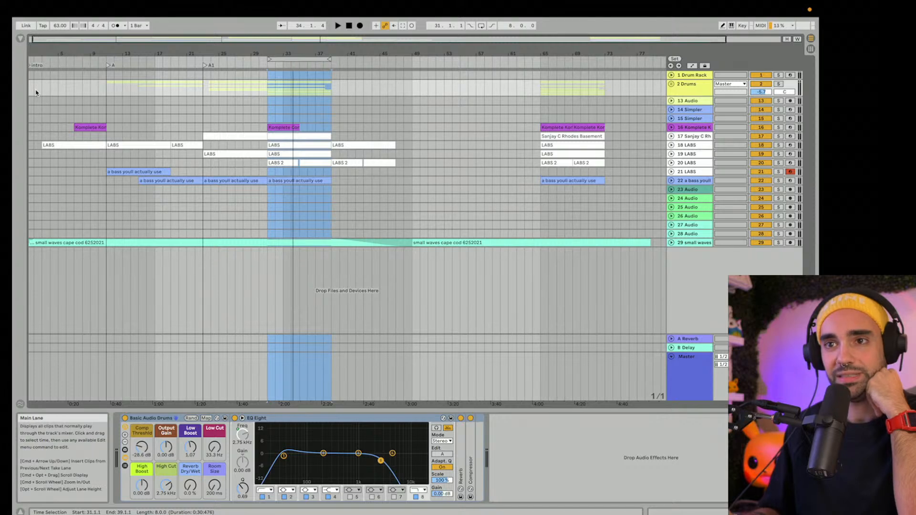
{"action": "left_click", "coordinate": [688, 101]}
{"action": "left_click", "coordinate": [689, 121]}
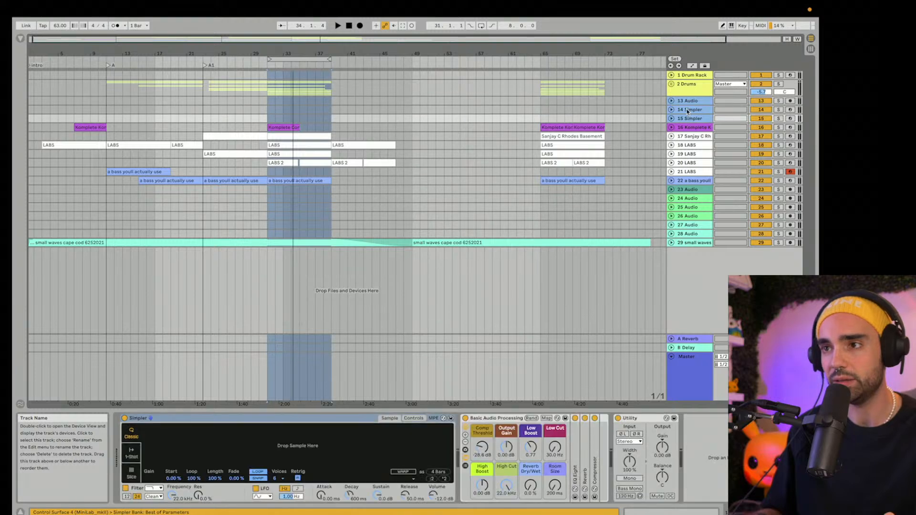
{"action": "left_click", "coordinate": [692, 103]}
{"action": "left_click_drag", "start_coordinate": [690, 257], "coordinate": [690, 256]}
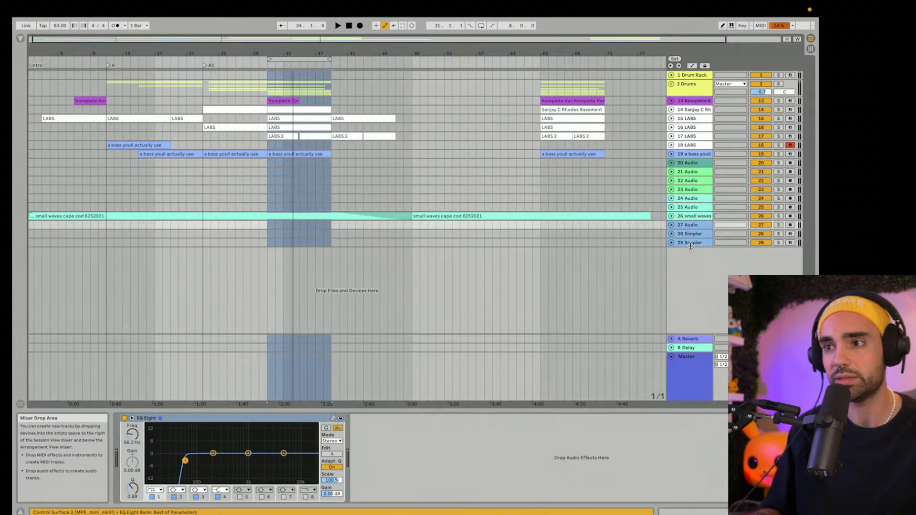
Step: Move the small waves track directly below the bass track, and the Drum Rack track to the end of the list
{"action": "left_click_drag", "start_coordinate": [692, 217], "coordinate": [687, 165]}
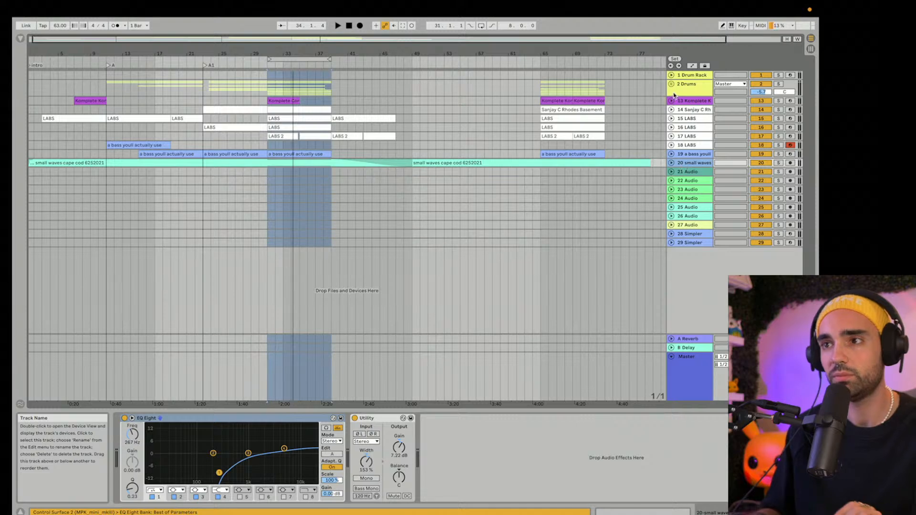
{"action": "left_click_drag", "start_coordinate": [690, 77], "coordinate": [691, 244]}
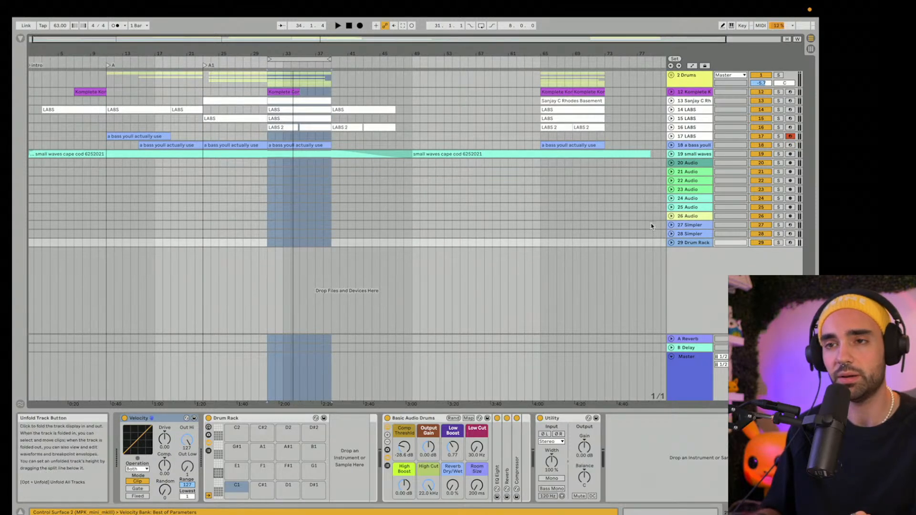
Step: Select the looped section from bar 31 to bar 39 and play it
{"action": "left_click_drag", "start_coordinate": [228, 54], "coordinate": [305, 57]}
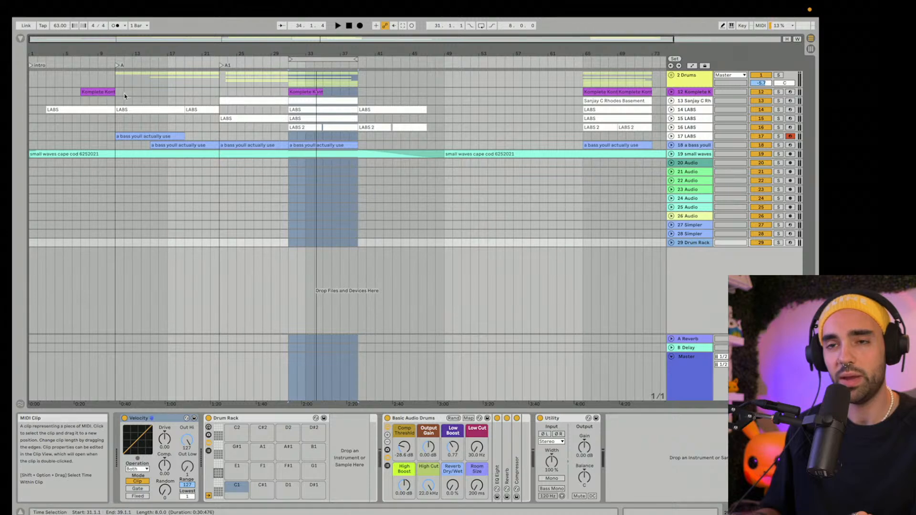
{"action": "left_click", "coordinate": [294, 59]}
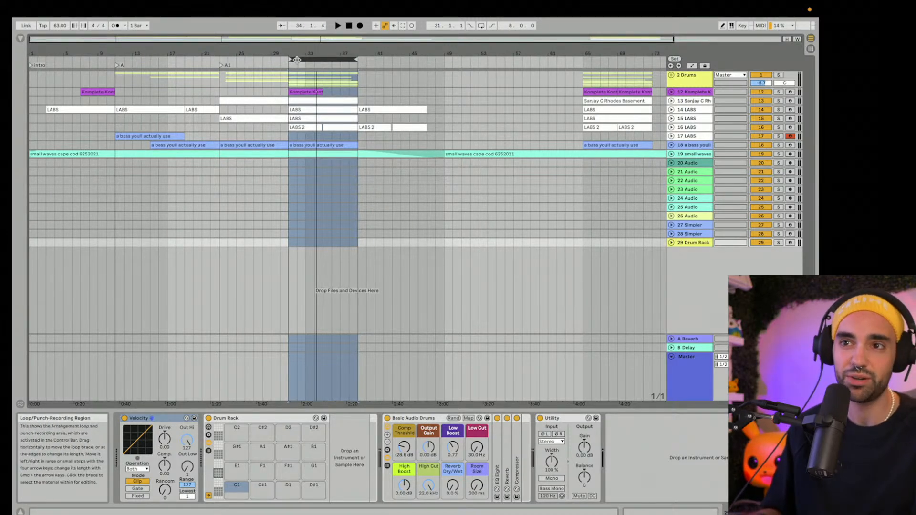
{"action": "key", "text": "space"}
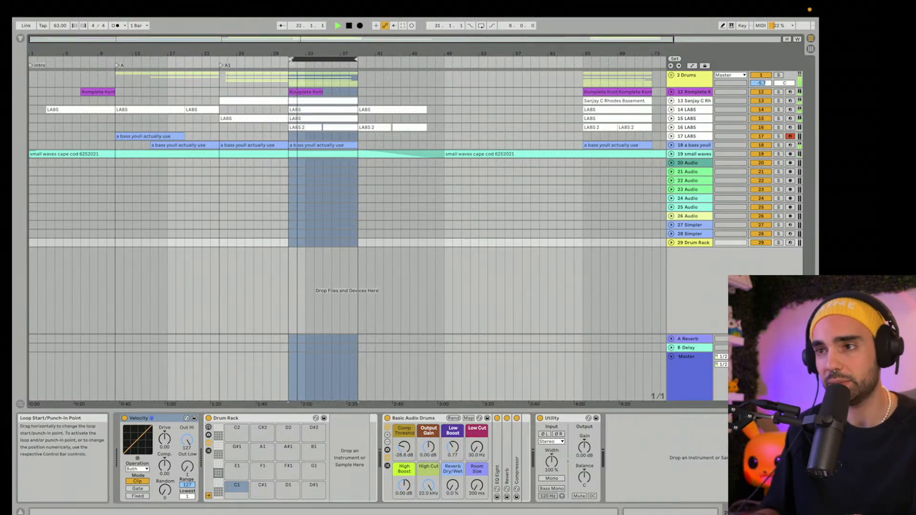
{"action": "left_click_drag", "start_coordinate": [319, 53], "coordinate": [319, 46]}
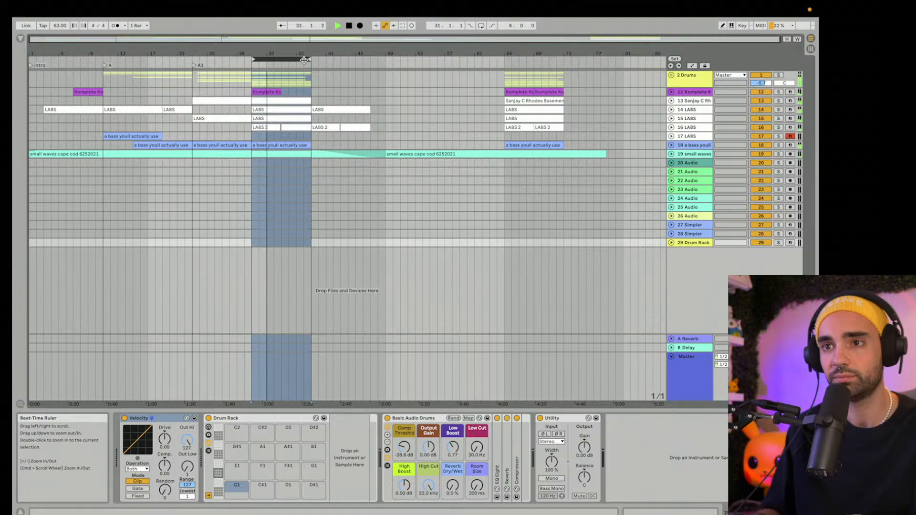
Step: Add a locator named "A3" at bar 31 and stop playback
{"action": "right_click", "coordinate": [263, 61]}
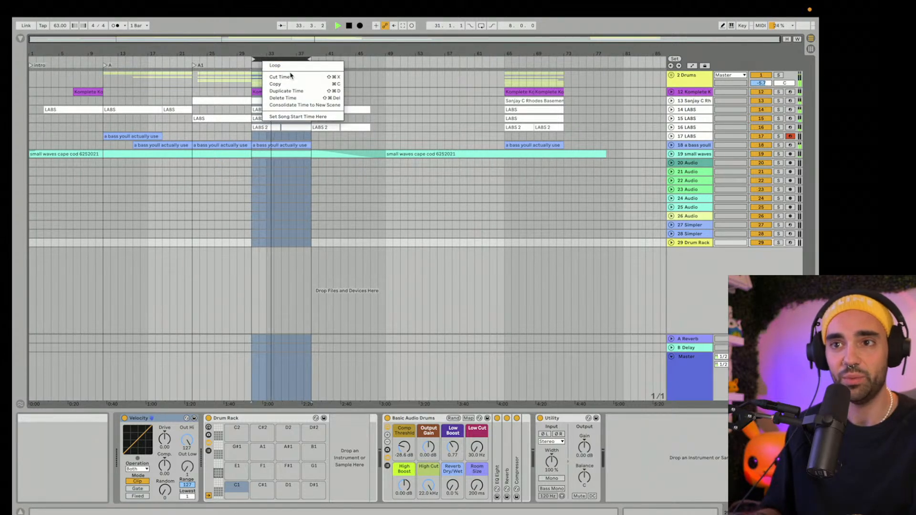
{"action": "right_click", "coordinate": [253, 63]}
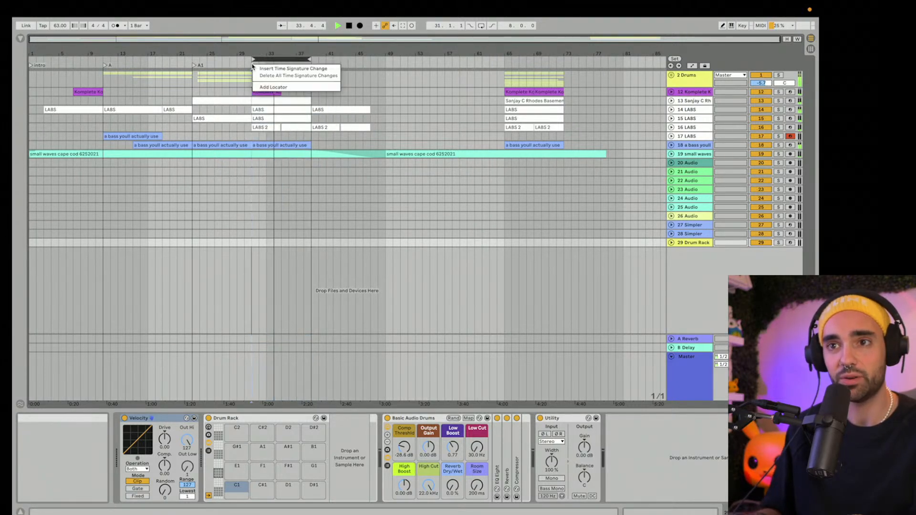
{"action": "left_click", "coordinate": [273, 88]}
{"action": "type", "text": "a"}
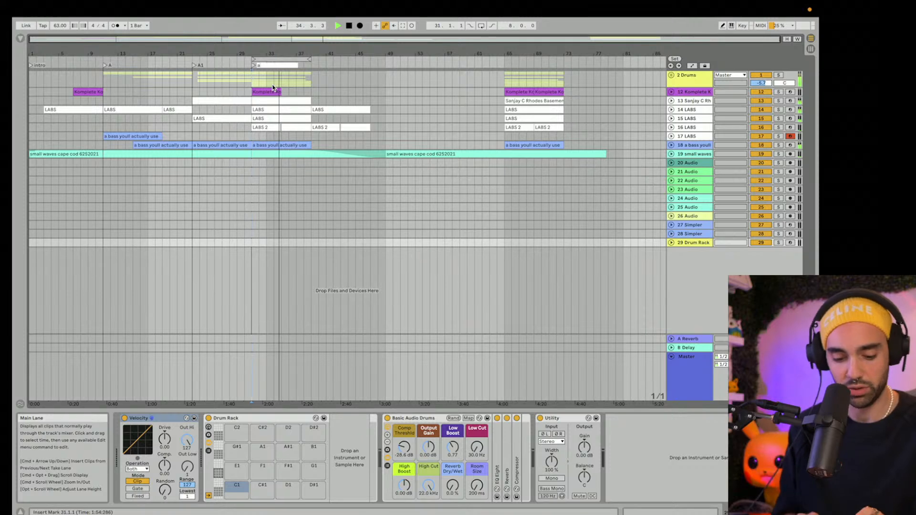
{"action": "type", "text": "3"}
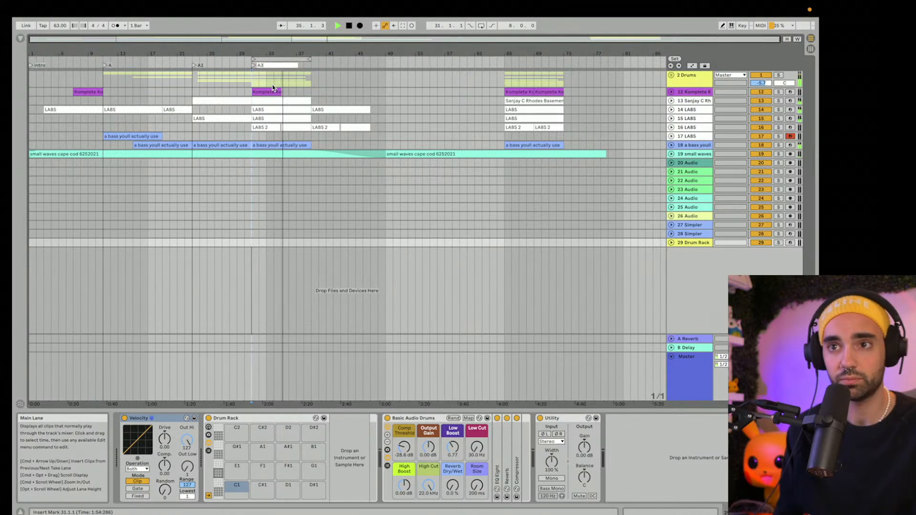
{"action": "key", "text": "Return"}
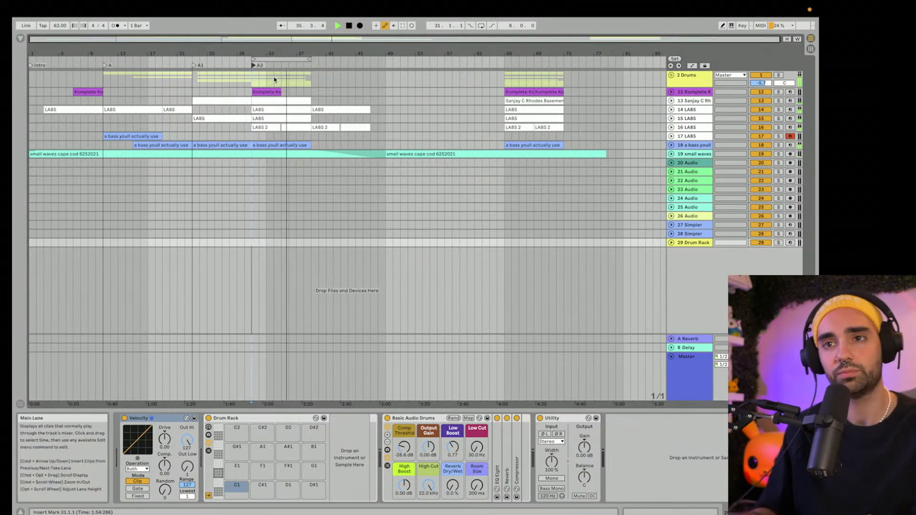
{"action": "key", "text": "space"}
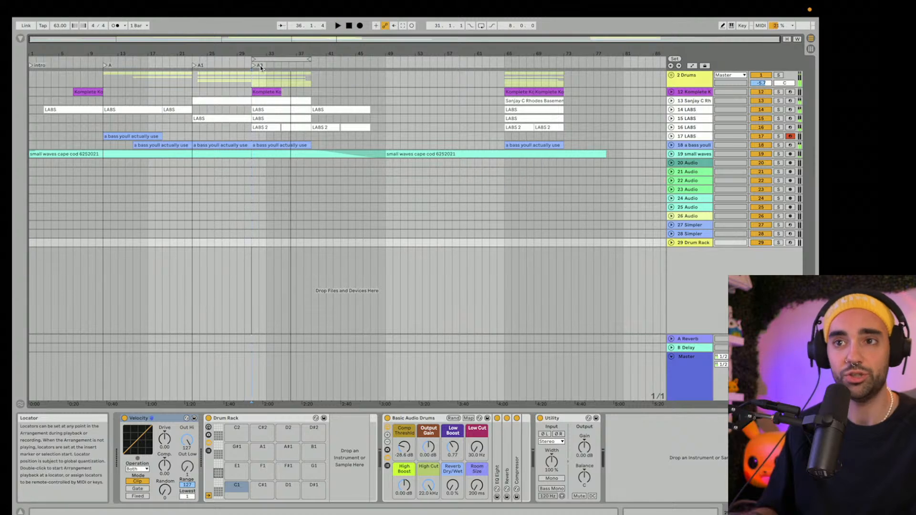
Step: Move the eight-bar loop to bars 39 to 47 and audition that section
{"action": "left_click", "coordinate": [253, 67]}
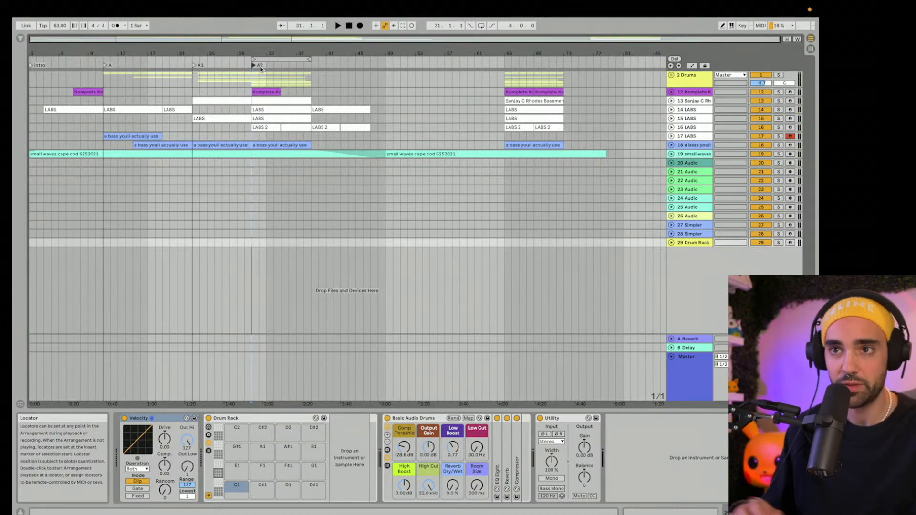
{"action": "left_click_drag", "start_coordinate": [262, 64], "coordinate": [331, 63]}
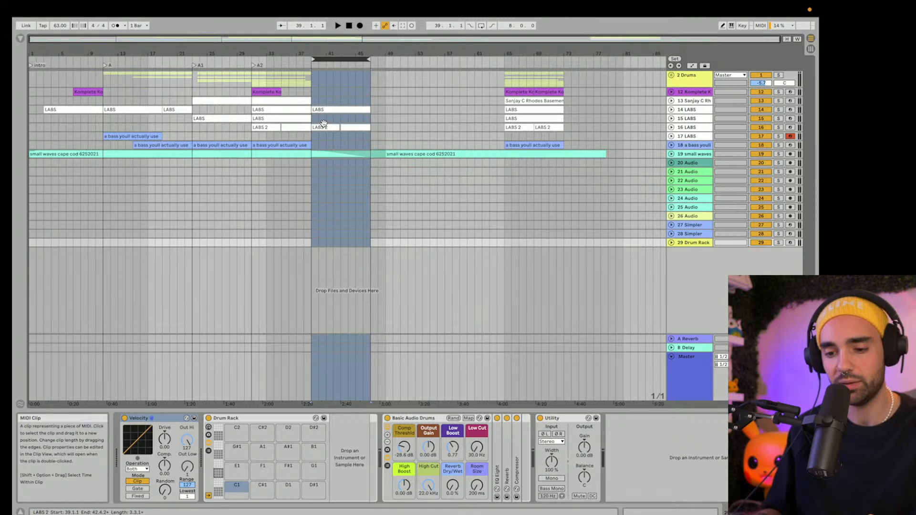
{"action": "key", "text": "space"}
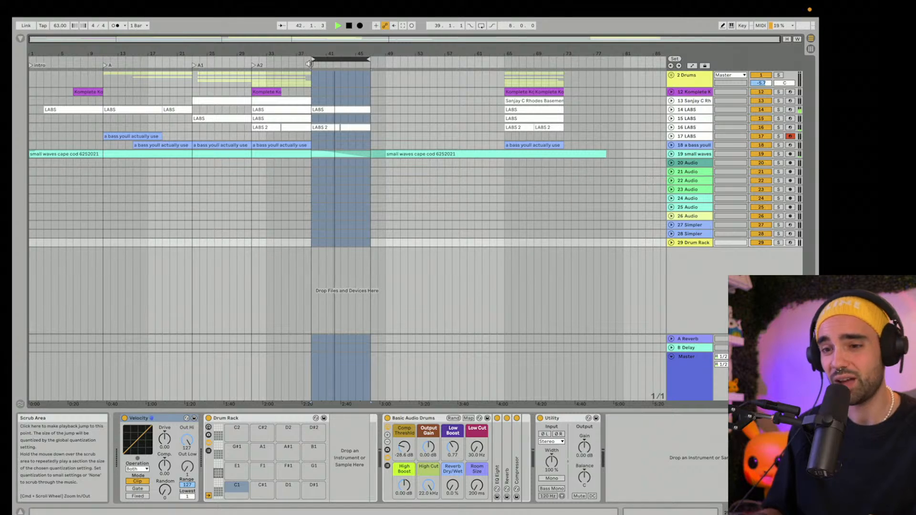
{"action": "key", "text": "space"}
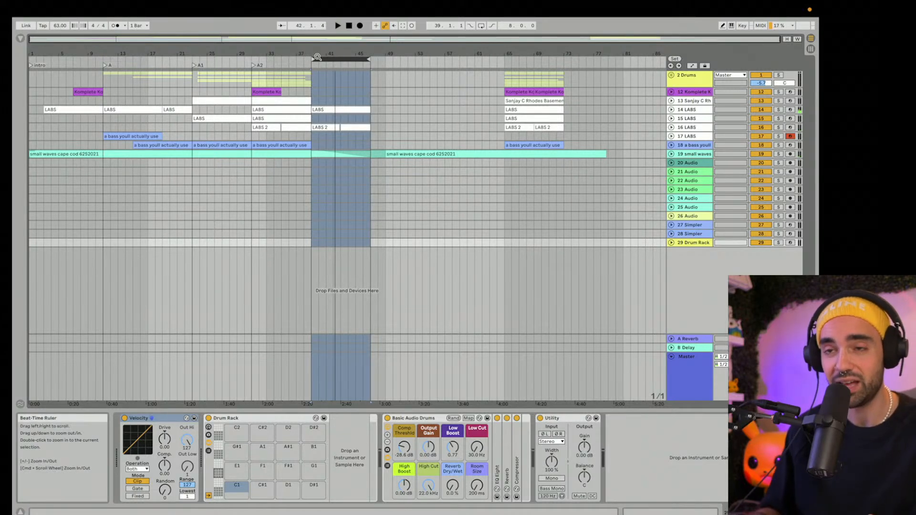
Step: Add a locator named "outro" at bar 39
{"action": "left_click", "coordinate": [311, 62]}
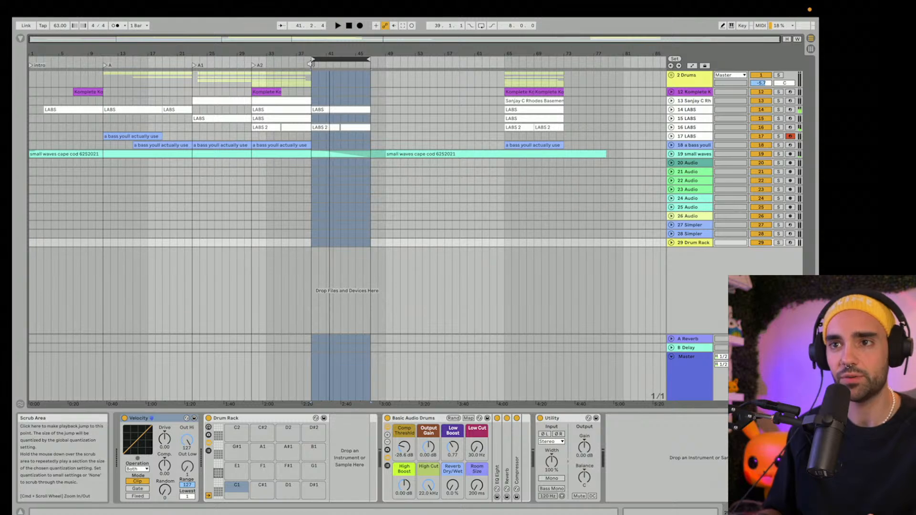
{"action": "key", "text": "space"}
{"action": "right_click", "coordinate": [313, 66]}
{"action": "left_click", "coordinate": [335, 88]}
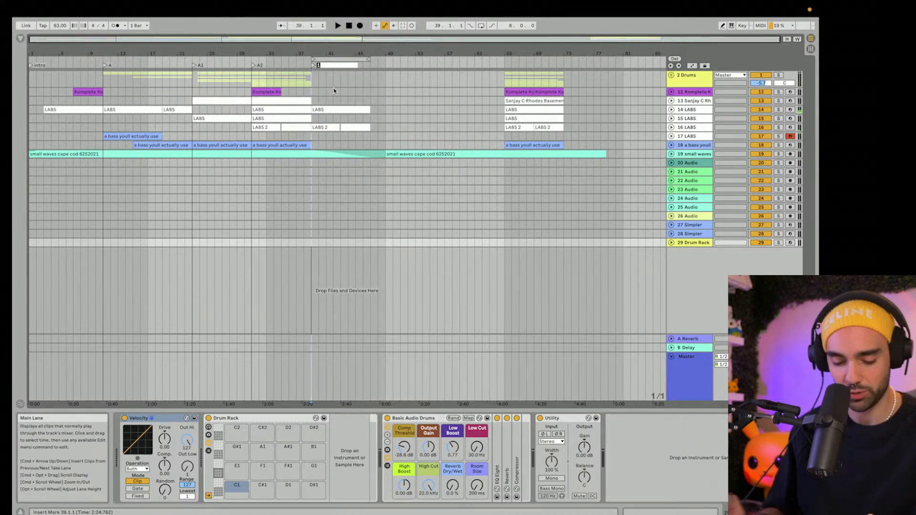
{"action": "key", "text": "Return"}
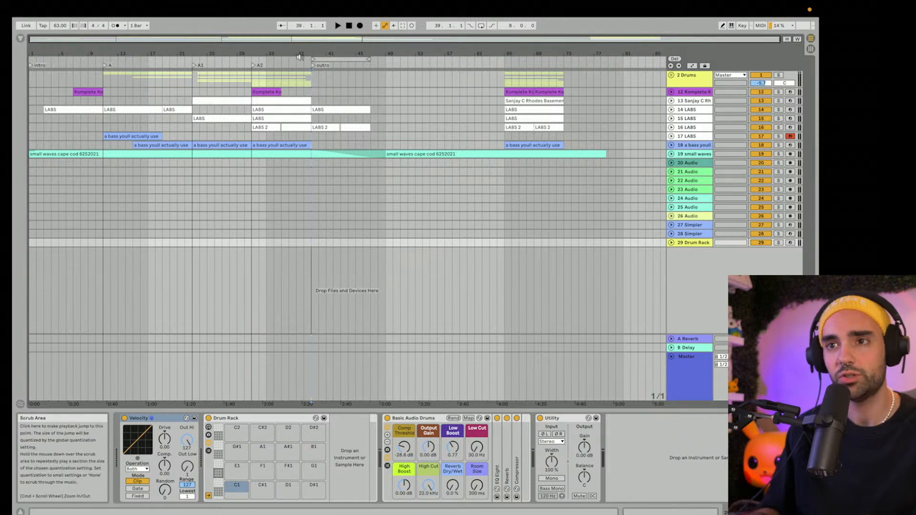
Step: Set the loop to span the whole arrangement from bar 1 to bar 49
{"action": "left_click_drag", "start_coordinate": [314, 56], "coordinate": [30, 56]}
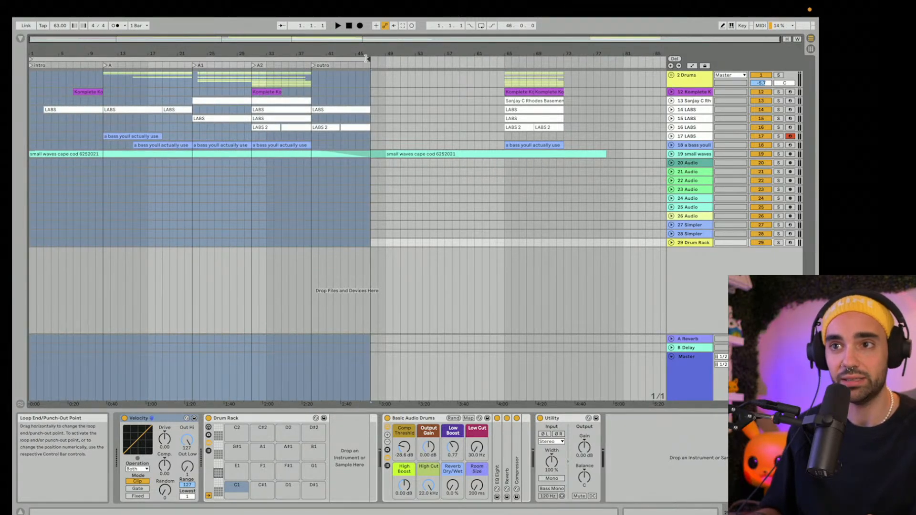
{"action": "mouse_move", "coordinate": [367, 58]}
{"action": "left_mouse_down"}
{"action": "mouse_move", "coordinate": [393, 58]}
{"action": "mouse_move", "coordinate": [385, 58]}
{"action": "left_mouse_up"}
{"action": "left_click_drag", "start_coordinate": [126, 51], "coordinate": [127, 64]}
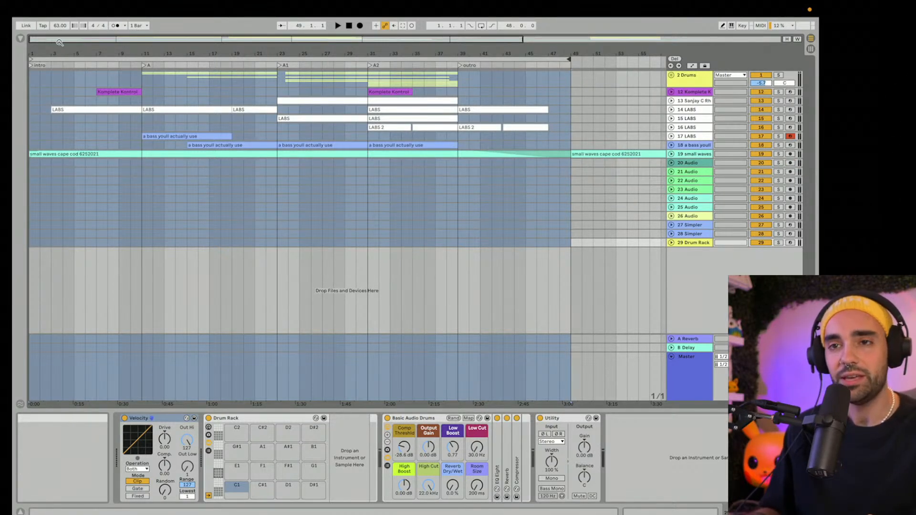
{"action": "left_click_drag", "start_coordinate": [90, 55], "coordinate": [87, 50]}
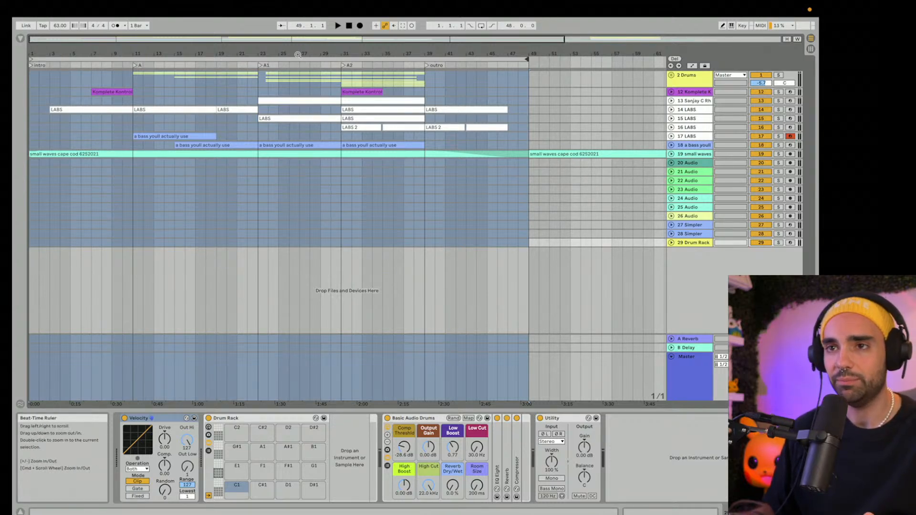
Step: Set the loop to the separate eight-bar block of clips from bar 65 to bar 73
{"action": "left_click_drag", "start_coordinate": [289, 53], "coordinate": [213, 53]}
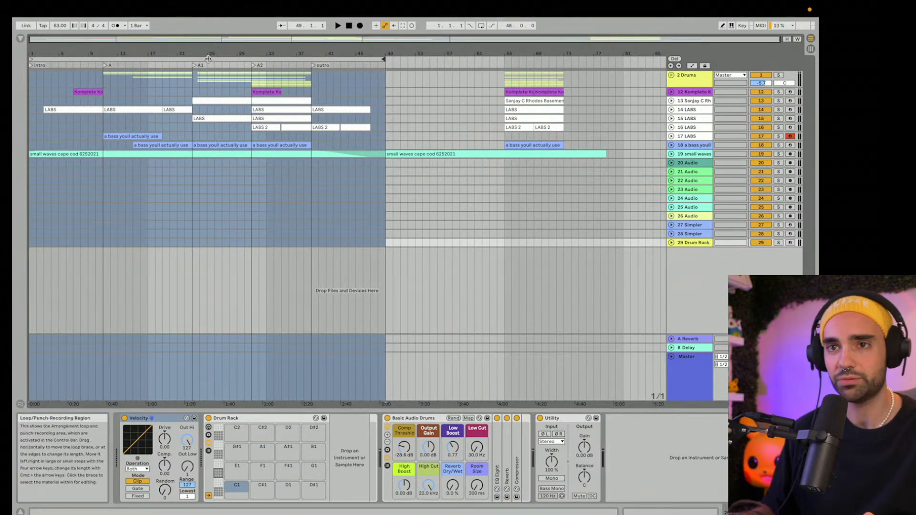
{"action": "left_click_drag", "start_coordinate": [31, 58], "coordinate": [534, 57]}
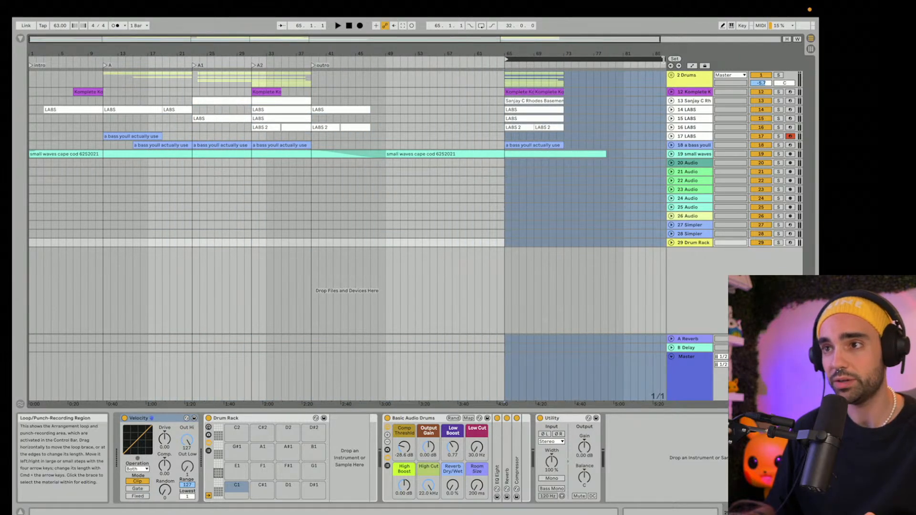
{"action": "left_click_drag", "start_coordinate": [667, 58], "coordinate": [561, 57]}
{"action": "double_click", "coordinate": [559, 53]}
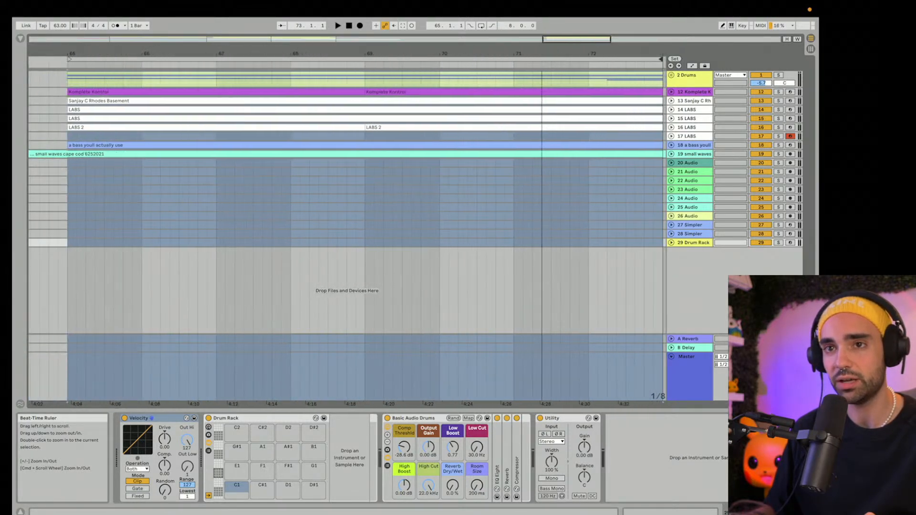
{"action": "left_click_drag", "start_coordinate": [537, 53], "coordinate": [512, 17]}
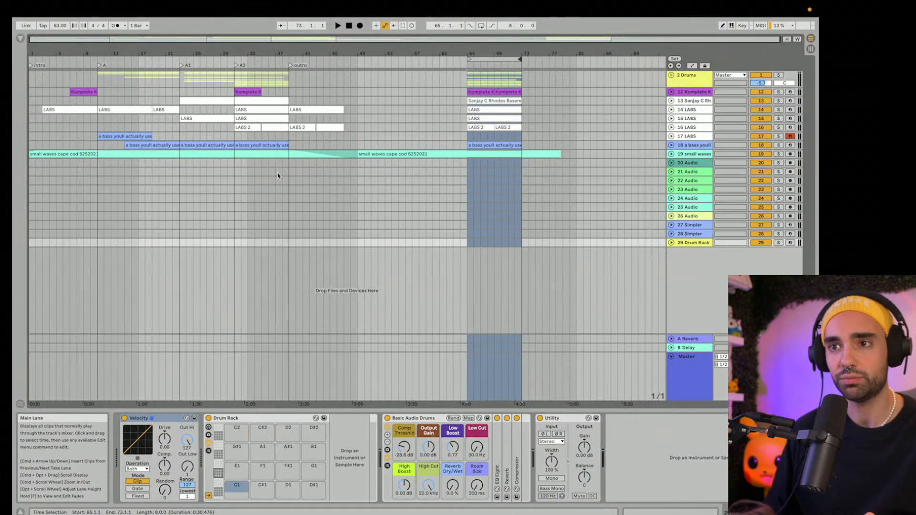
Step: Loop bars 1 to 49 again and play the arrangement from the start of the intro
{"action": "left_click_drag", "start_coordinate": [473, 55], "coordinate": [344, 75]}
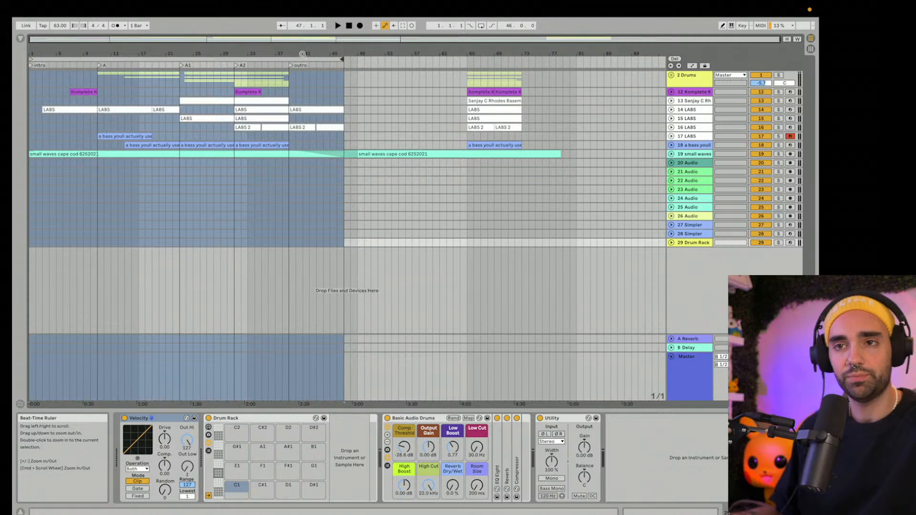
{"action": "left_click_drag", "start_coordinate": [303, 54], "coordinate": [304, 77]}
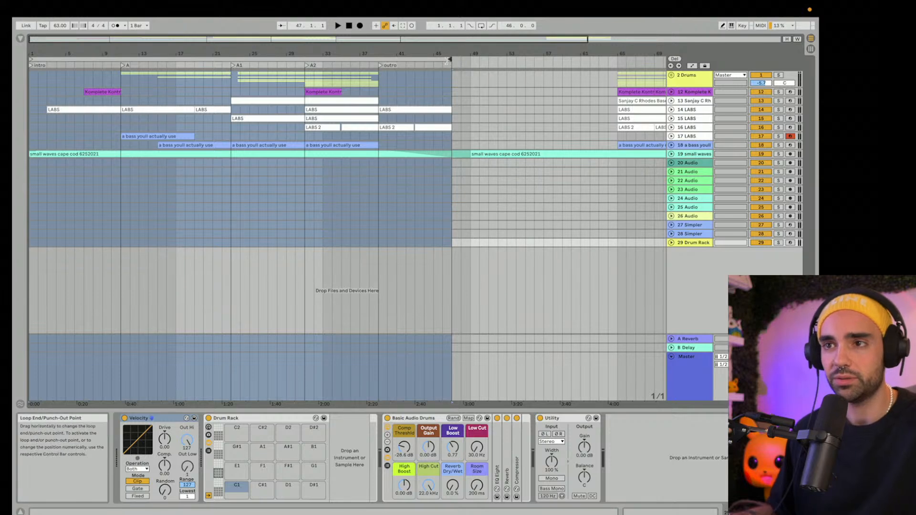
{"action": "left_click_drag", "start_coordinate": [450, 61], "coordinate": [469, 61]}
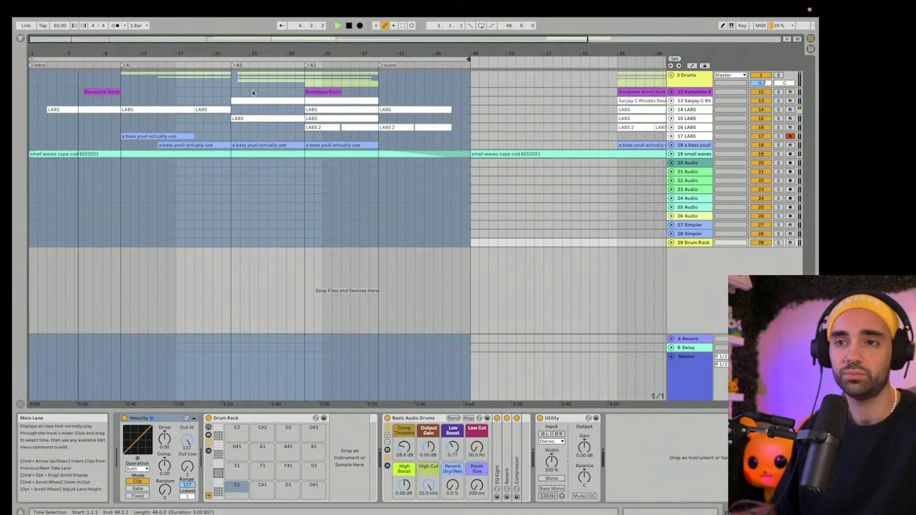
{"action": "left_click", "coordinate": [232, 94]}
{"action": "left_click", "coordinate": [233, 96]}
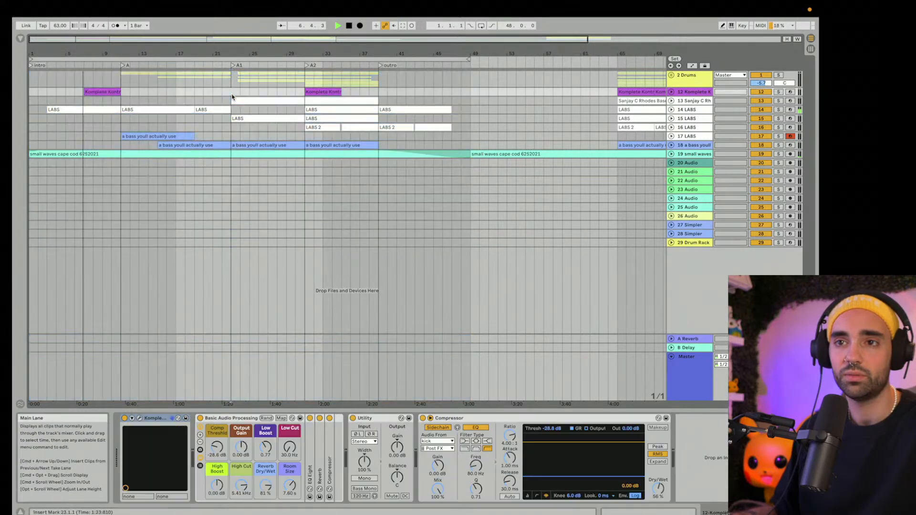
{"action": "left_click", "coordinate": [310, 58]}
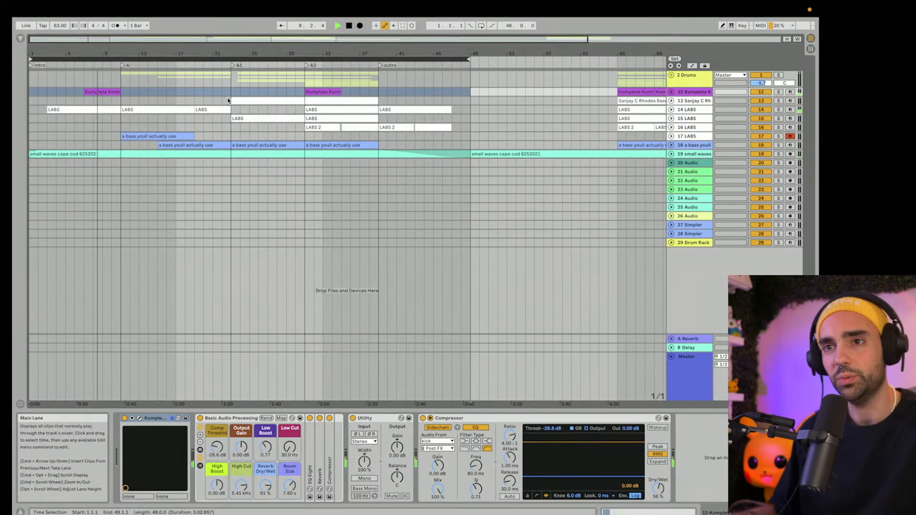
Step: Set the loop to the A section, bars 11 to 23, and play it from bar 11
{"action": "left_click", "coordinate": [119, 104]}
{"action": "key", "text": "space"}
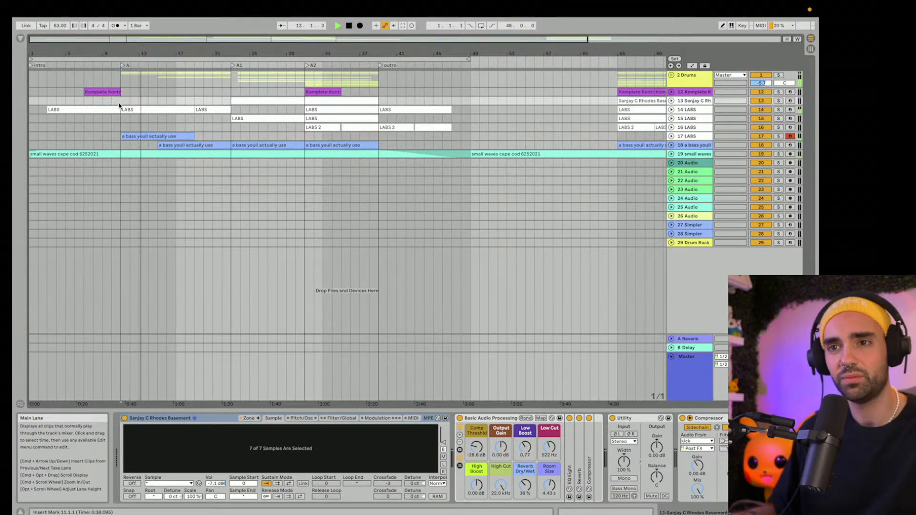
{"action": "left_click_drag", "start_coordinate": [33, 60], "coordinate": [123, 59]}
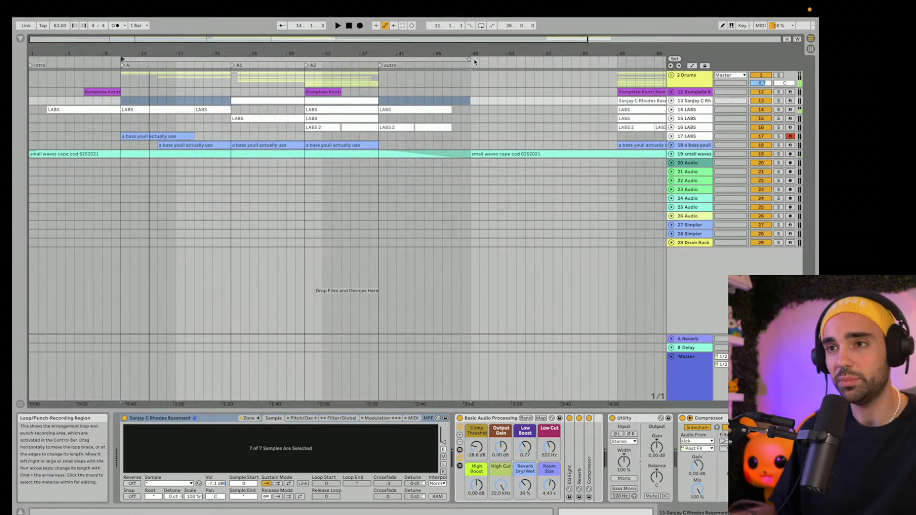
{"action": "left_click_drag", "start_coordinate": [469, 59], "coordinate": [218, 48]}
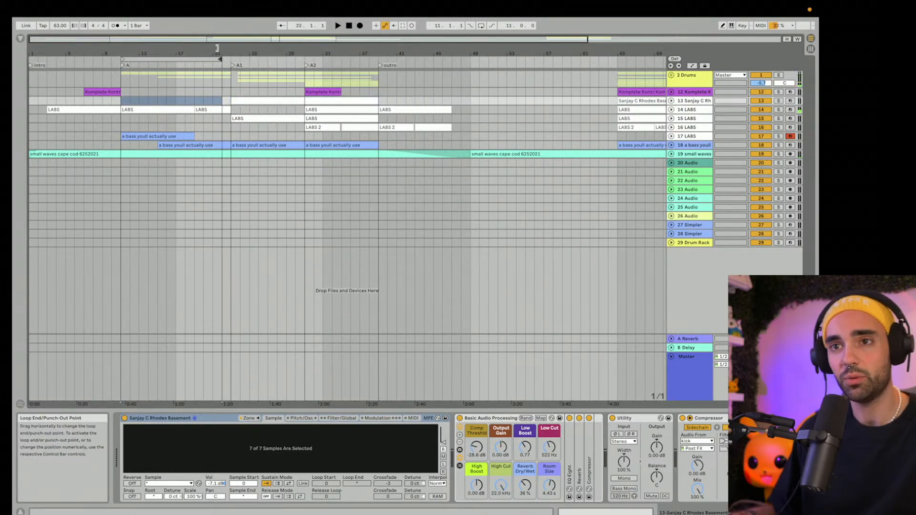
{"action": "left_click", "coordinate": [197, 60]}
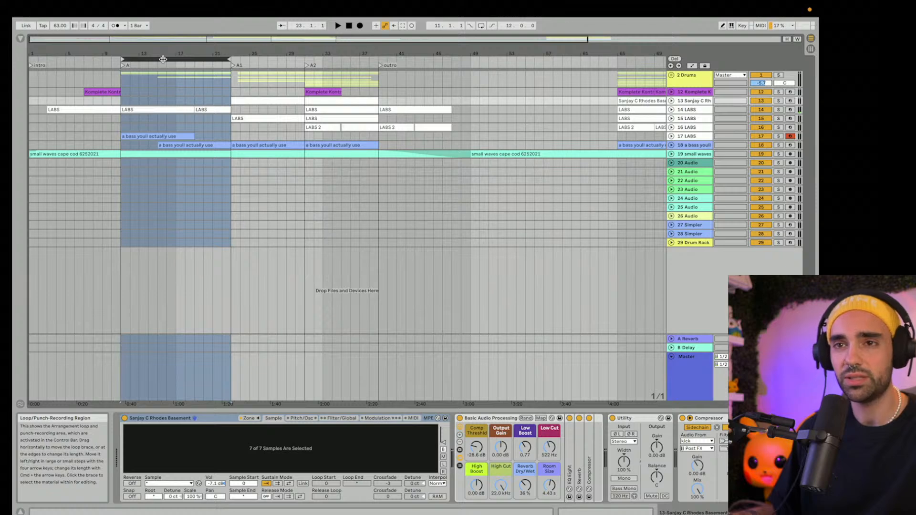
{"action": "mouse_move", "coordinate": [163, 60]}
{"action": "left_mouse_down"}
{"action": "mouse_move", "coordinate": [317, 54]}
{"action": "mouse_move", "coordinate": [152, 56]}
{"action": "mouse_move", "coordinate": [167, 55]}
{"action": "left_mouse_up"}
{"action": "key", "text": "space"}
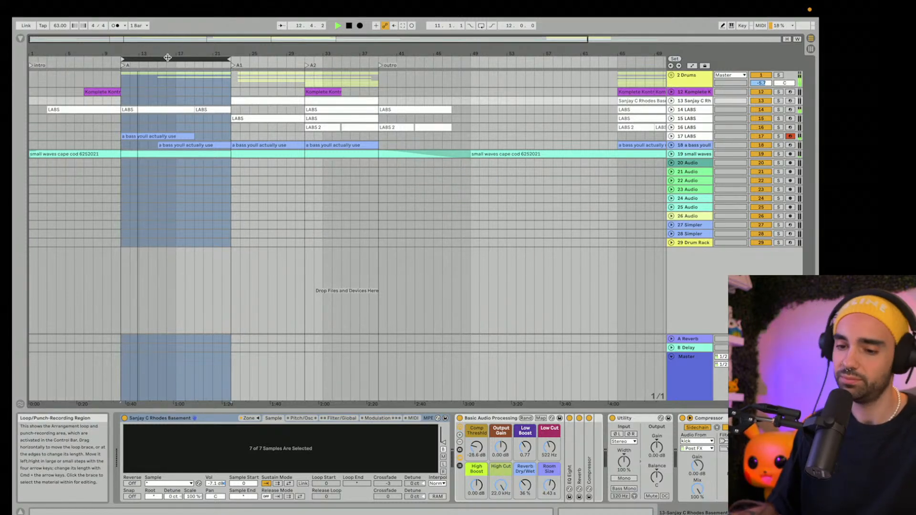
Step: Set the loop to bars 19 to 23 at the end of section A, and delete that time from the arrangement
{"action": "left_click_drag", "start_coordinate": [197, 53], "coordinate": [318, 64]}
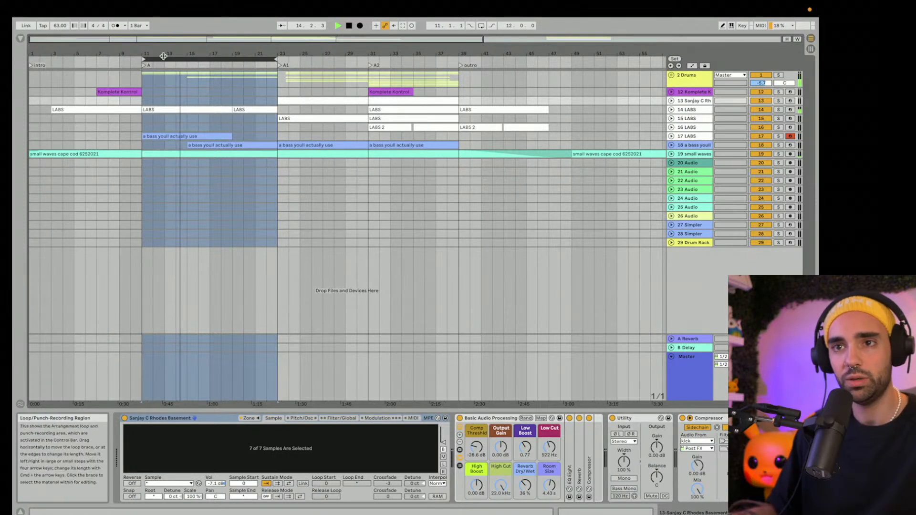
{"action": "left_click_drag", "start_coordinate": [155, 50], "coordinate": [147, 53]}
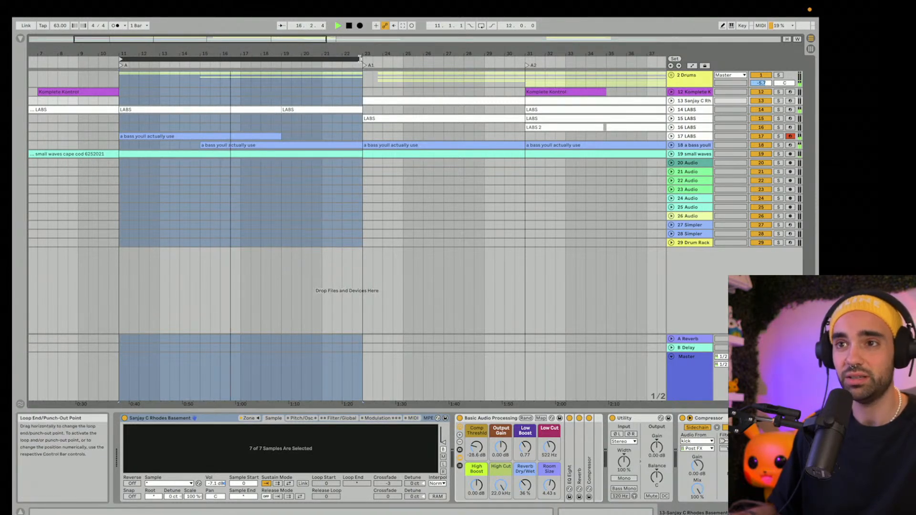
{"action": "left_click_drag", "start_coordinate": [361, 61], "coordinate": [280, 66]}
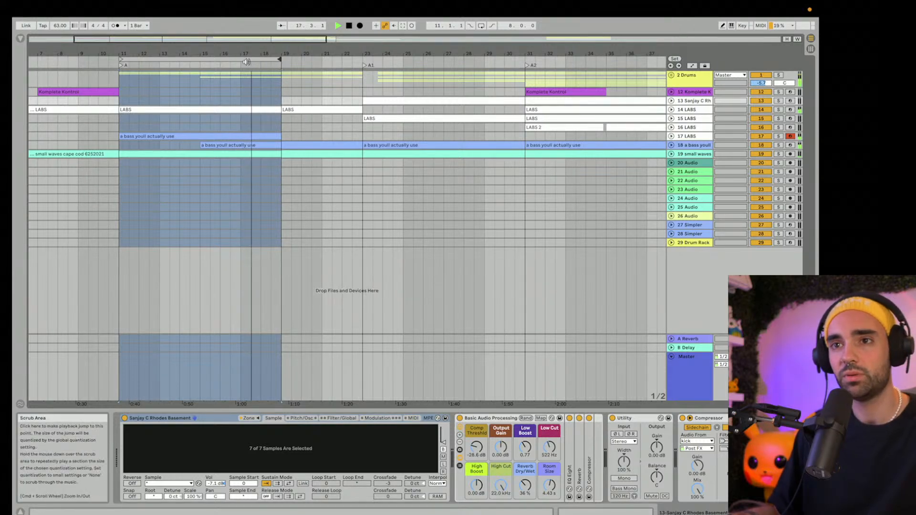
{"action": "mouse_move", "coordinate": [237, 65]}
{"action": "left_mouse_down"}
{"action": "mouse_move", "coordinate": [399, 65]}
{"action": "mouse_move", "coordinate": [362, 60]}
{"action": "left_mouse_up"}
{"action": "key", "text": "space"}
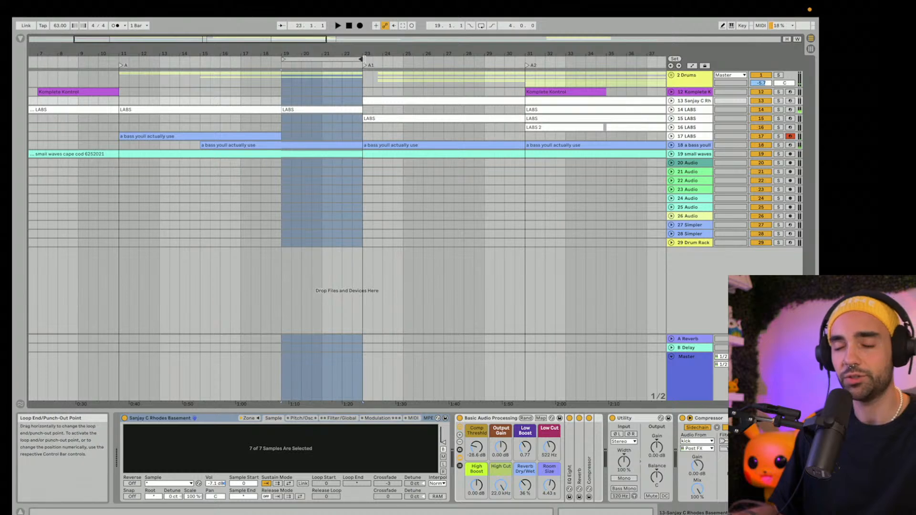
{"action": "right_click", "coordinate": [344, 59]}
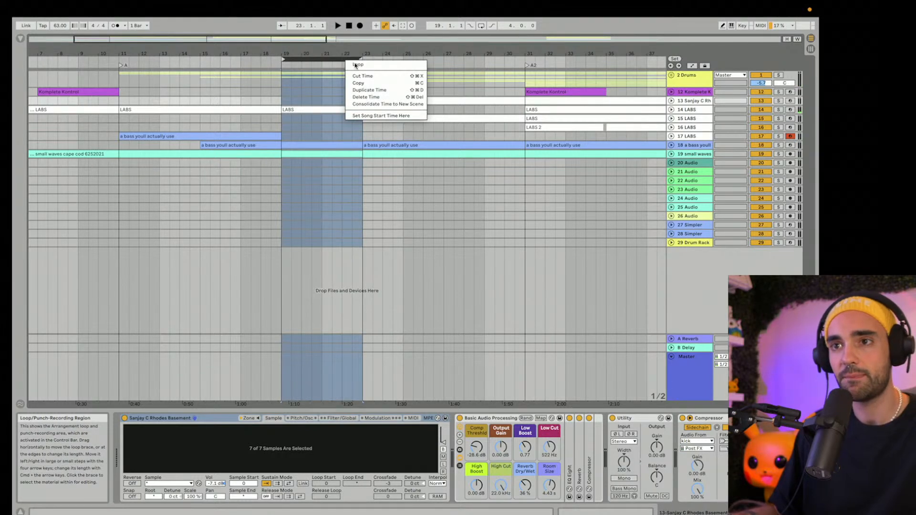
{"action": "left_click", "coordinate": [358, 96]}
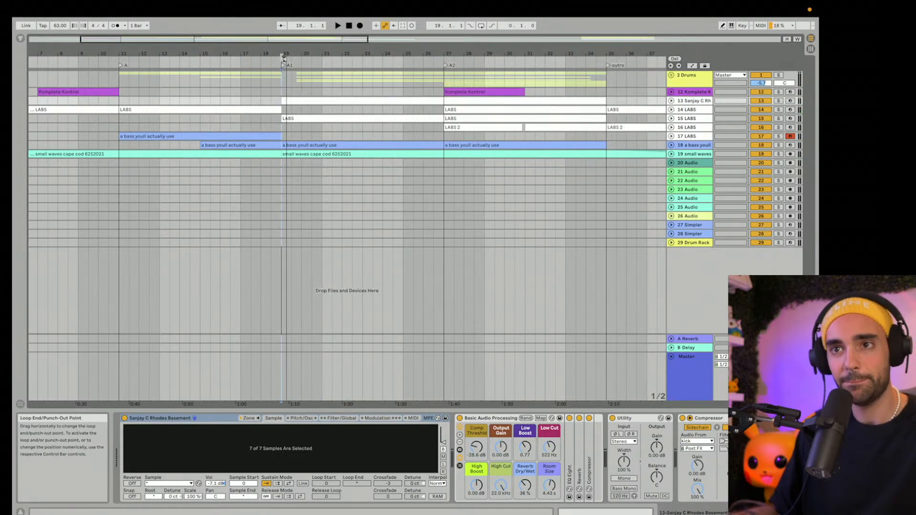
Step: Set the loop to the shortened A section, bars 11 to 19, and play from bar 17
{"action": "left_click_drag", "start_coordinate": [283, 59], "coordinate": [120, 60]}
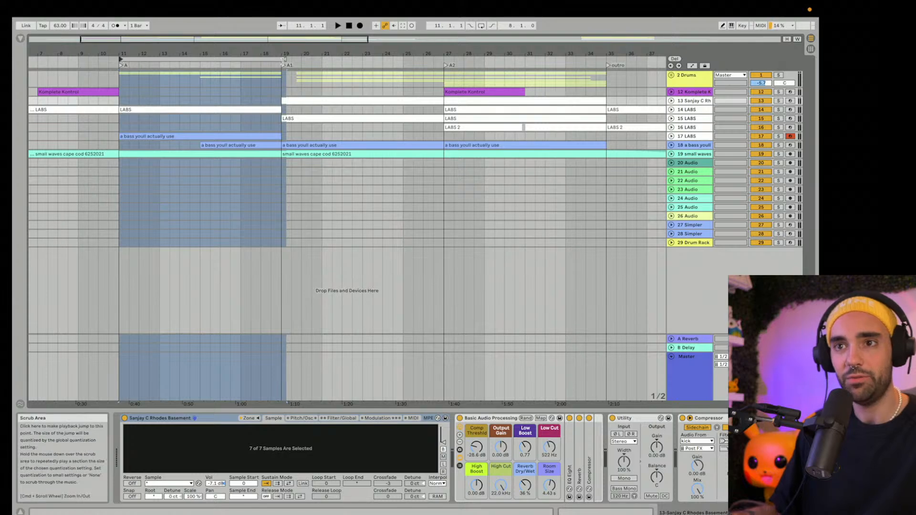
{"action": "left_click_drag", "start_coordinate": [285, 60], "coordinate": [280, 59]}
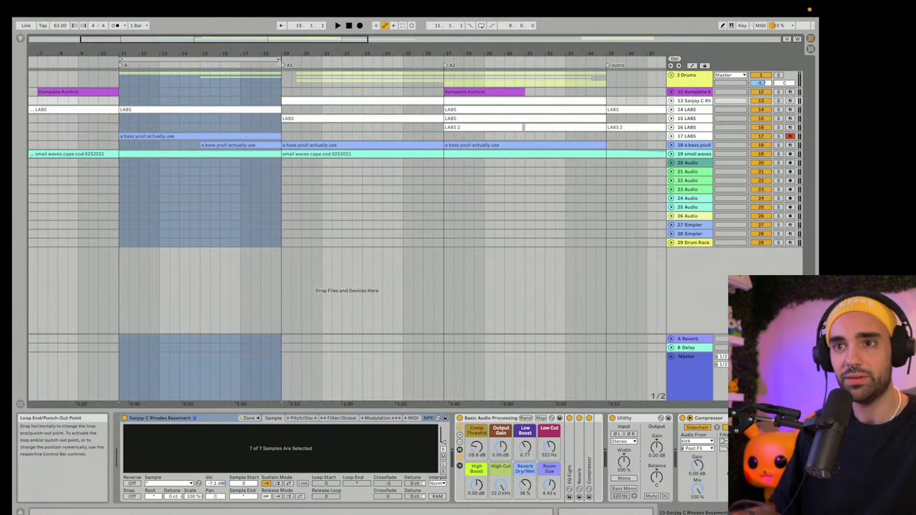
{"action": "left_click", "coordinate": [237, 101]}
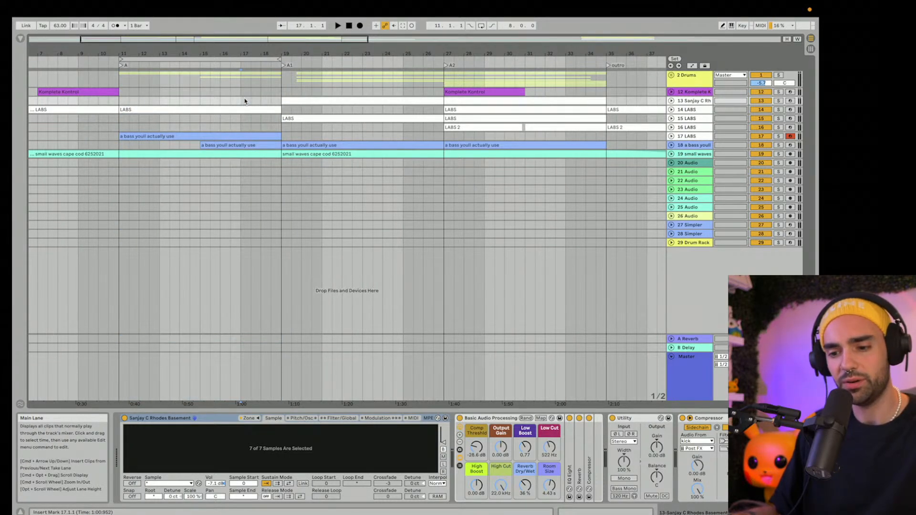
{"action": "key", "text": "space"}
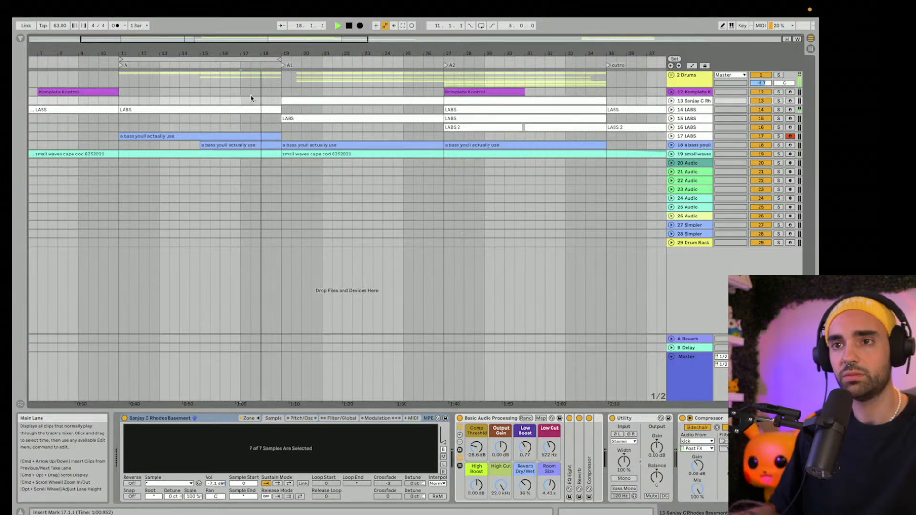
{"action": "left_click_drag", "start_coordinate": [238, 62], "coordinate": [239, 57]}
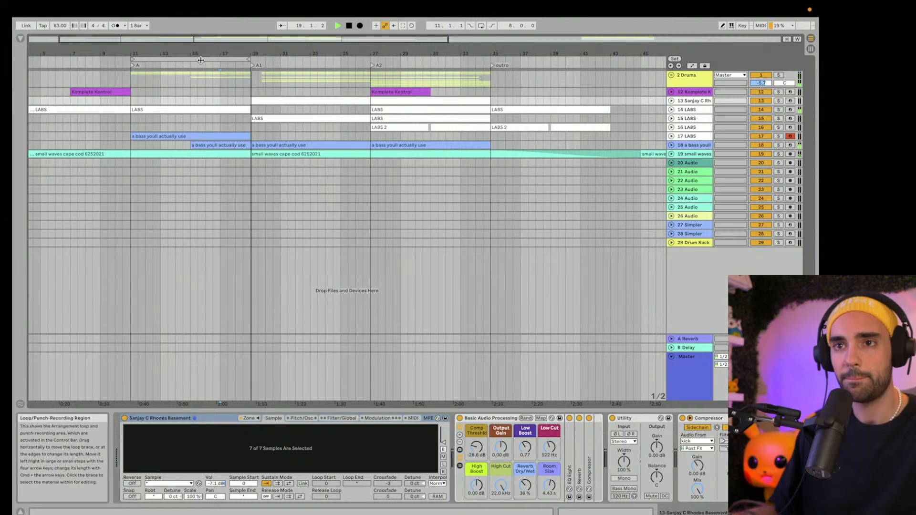
Step: Loop the A1 section, bars 19 to 27, play it and stop the playback
{"action": "left_click_drag", "start_coordinate": [201, 60], "coordinate": [217, 45]}
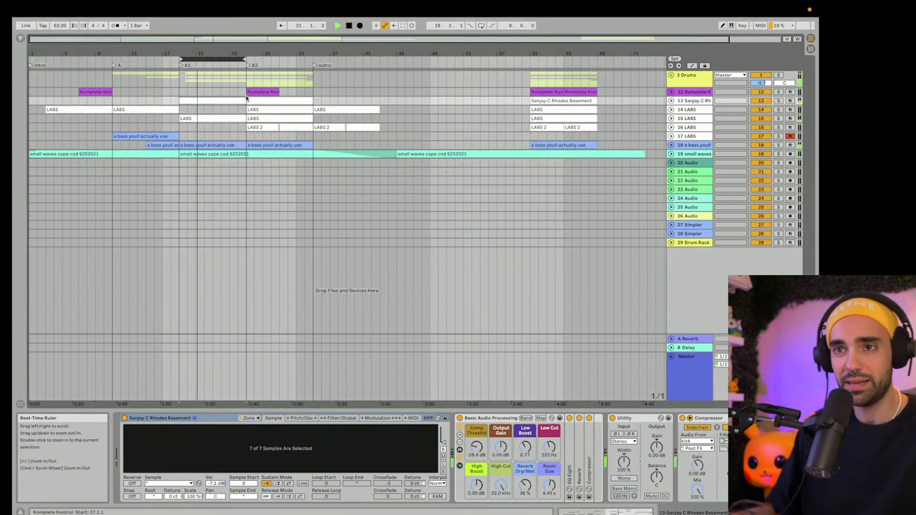
{"action": "key", "text": "space"}
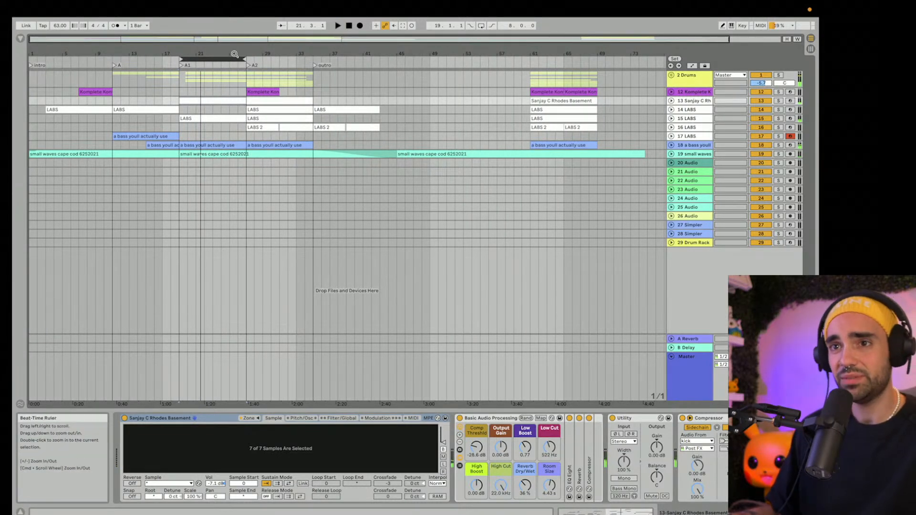
Step: Select the empty bars 77 to 85 past the end of the arrangement with the loop and cut that time
{"action": "left_click_drag", "start_coordinate": [234, 54], "coordinate": [542, 93]}
{"action": "left_click", "coordinate": [588, 59]}
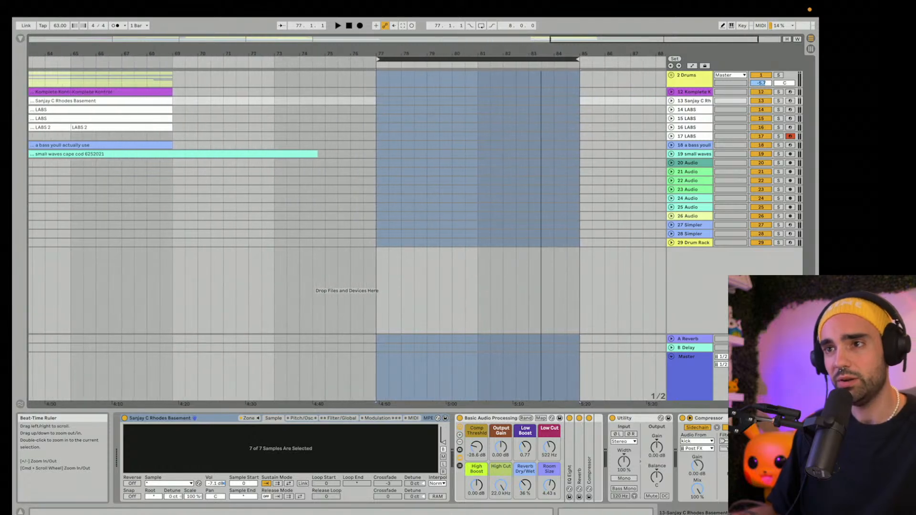
{"action": "right_click", "coordinate": [484, 60]}
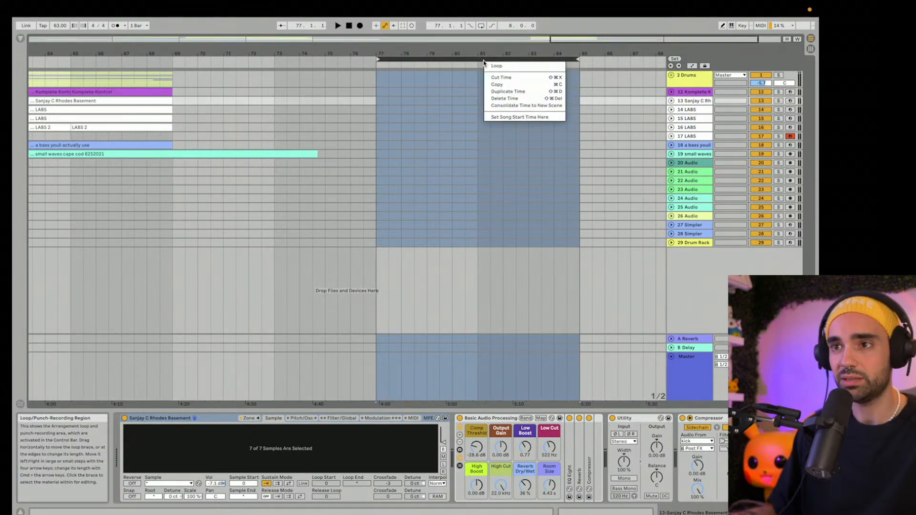
{"action": "left_click", "coordinate": [503, 77]}
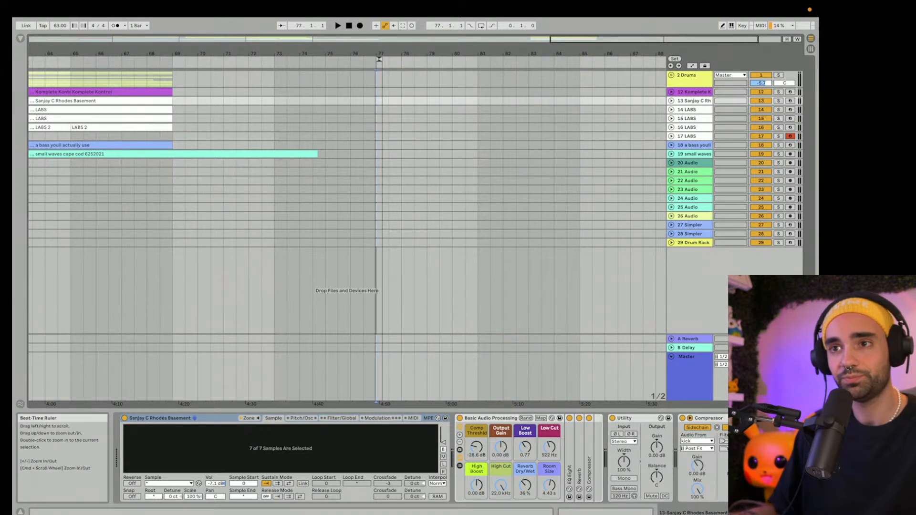
Step: Set the loop to the A2 section, bars 27 to 35, and paste the cut eight bars of time ahead of A2
{"action": "left_click_drag", "start_coordinate": [381, 61], "coordinate": [214, 58]}
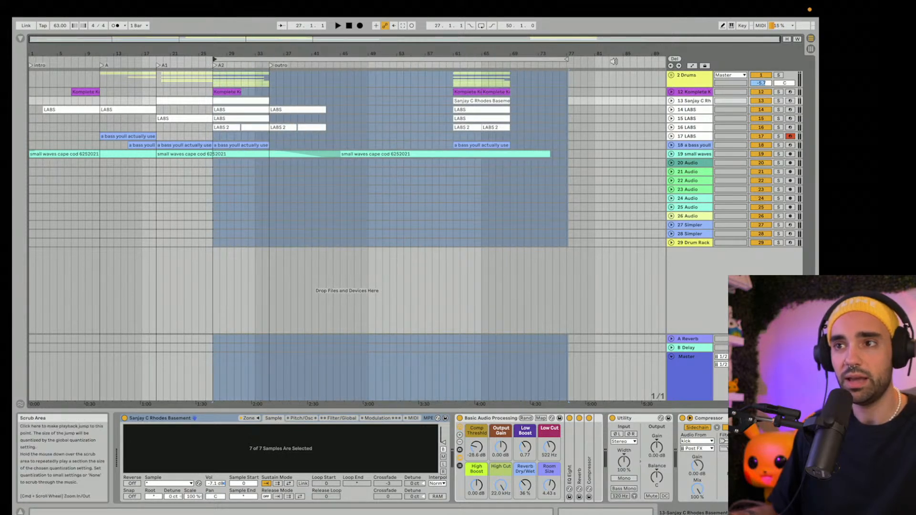
{"action": "left_click_drag", "start_coordinate": [567, 59], "coordinate": [268, 58]}
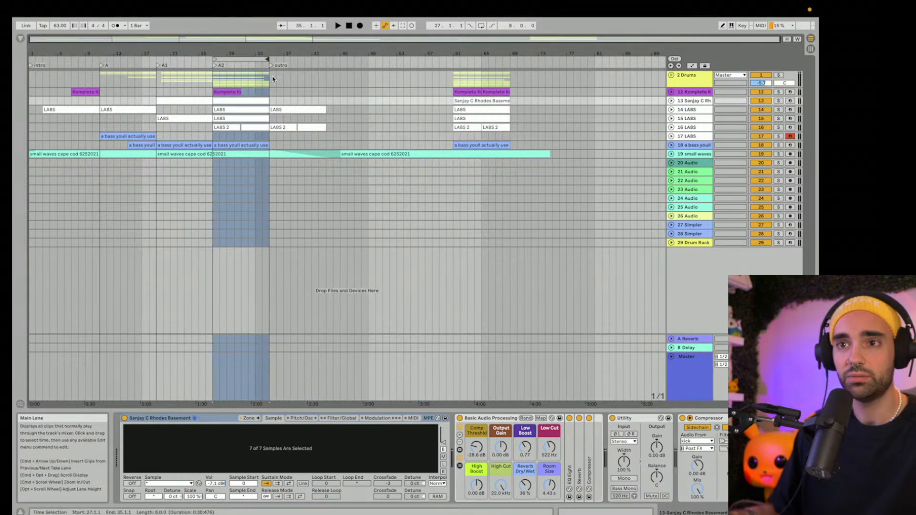
{"action": "right_click", "coordinate": [228, 58]}
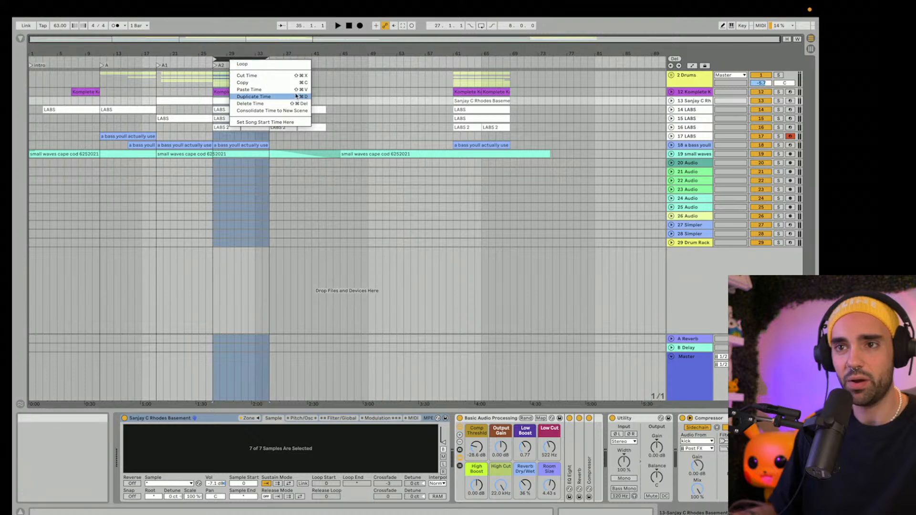
{"action": "left_click", "coordinate": [280, 98]}
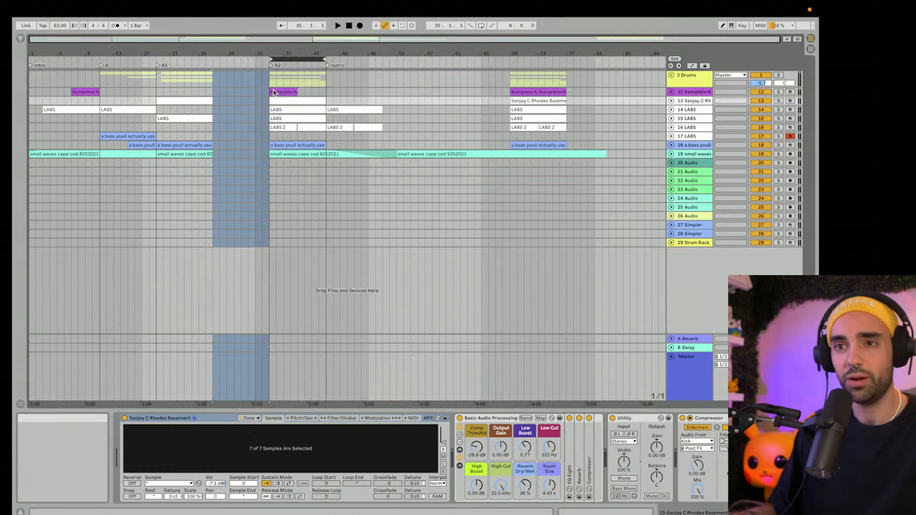
Step: Move the loop to the empty bars 27 to 35 and add a locator named B at bar 27
{"action": "left_click_drag", "start_coordinate": [268, 59], "coordinate": [233, 61]}
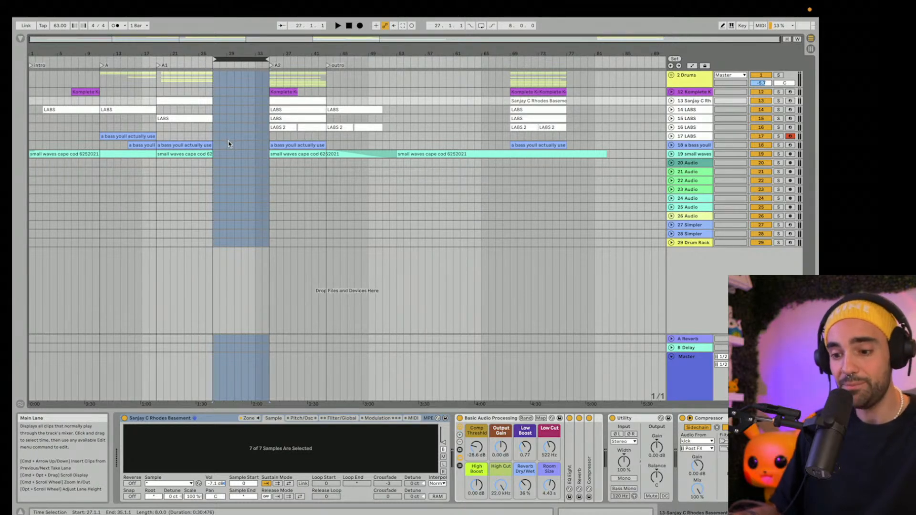
{"action": "right_click", "coordinate": [215, 62]}
{"action": "left_click", "coordinate": [225, 88]}
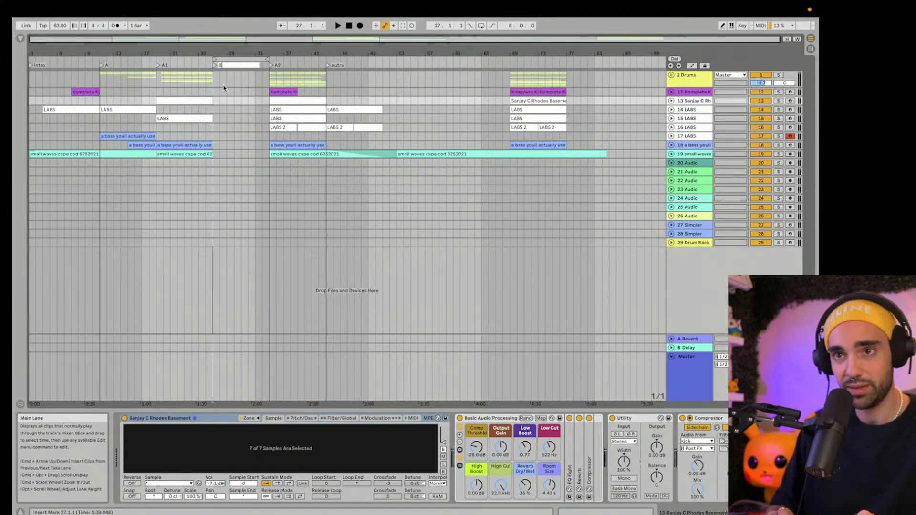
{"action": "key", "text": "Return"}
{"action": "left_click", "coordinate": [244, 288]}
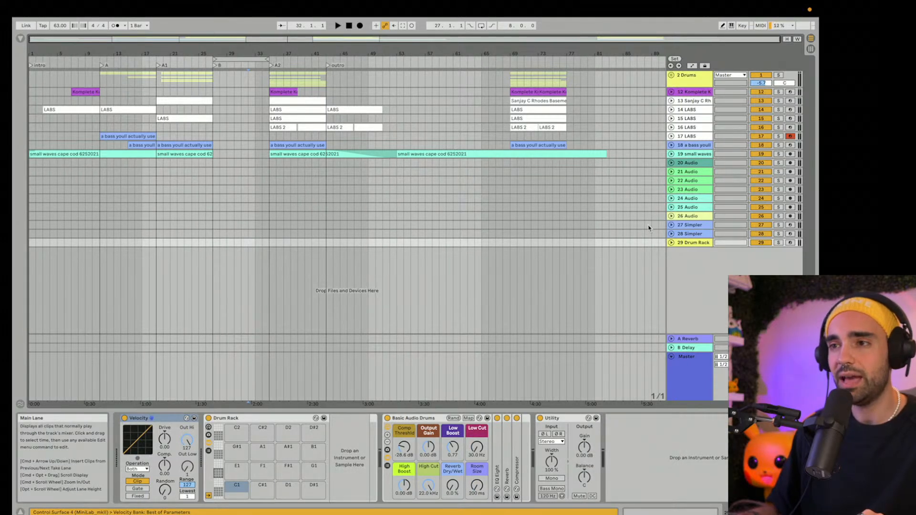
{"action": "left_click_drag", "start_coordinate": [215, 59], "coordinate": [154, 57]}
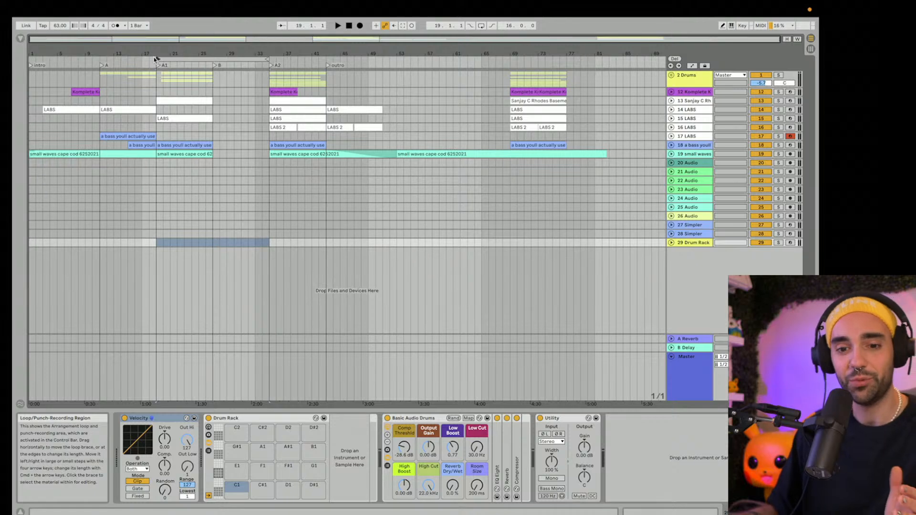
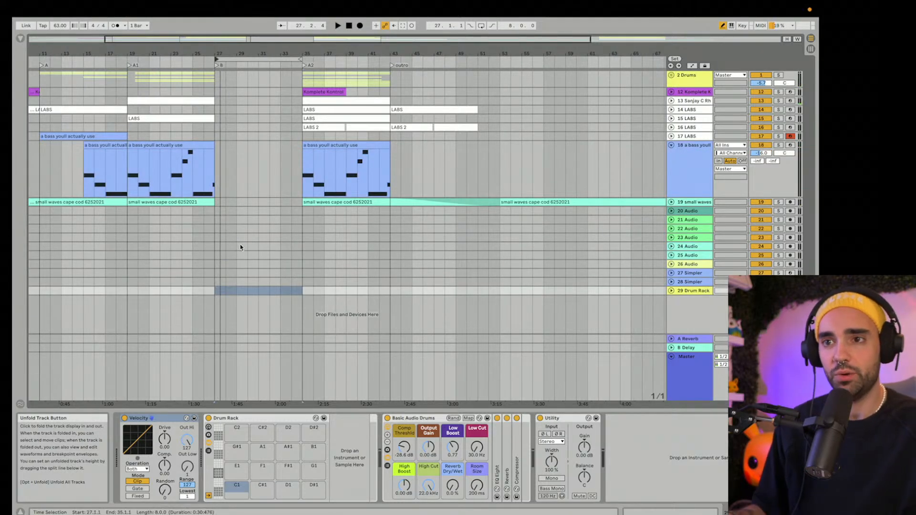
Step: Extend the small waves cape cod clip across the B section, bars 27 to 35, and unfold its track
{"action": "scroll", "coordinate": [240, 241], "scroll_direction": "left", "scroll_amount": 1}
{"action": "left_click_drag", "start_coordinate": [213, 201], "coordinate": [302, 215]}
{"action": "left_click", "coordinate": [672, 202]}
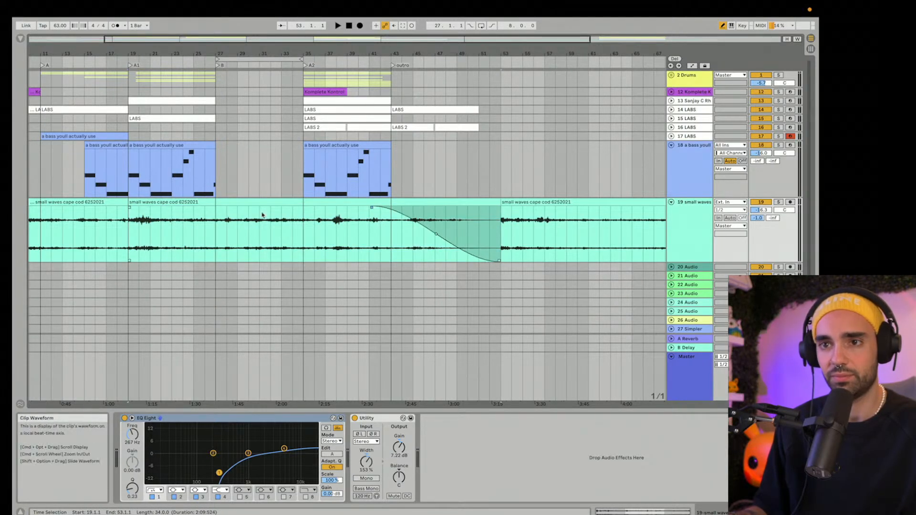
Step: Play the small waves ambience in the B section from bar 27, and stop the playback
{"action": "left_click", "coordinate": [213, 237]}
{"action": "key", "text": "space"}
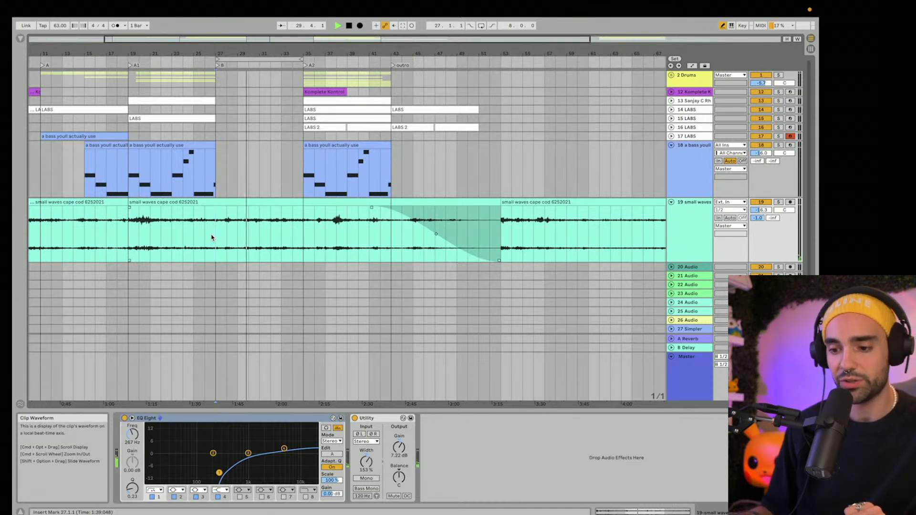
{"action": "key", "text": "space"}
Step: Arm bass track 18 and open the A1 bass clip in an enlarged note editor, folded to its used notes
{"action": "left_click", "coordinate": [690, 180]}
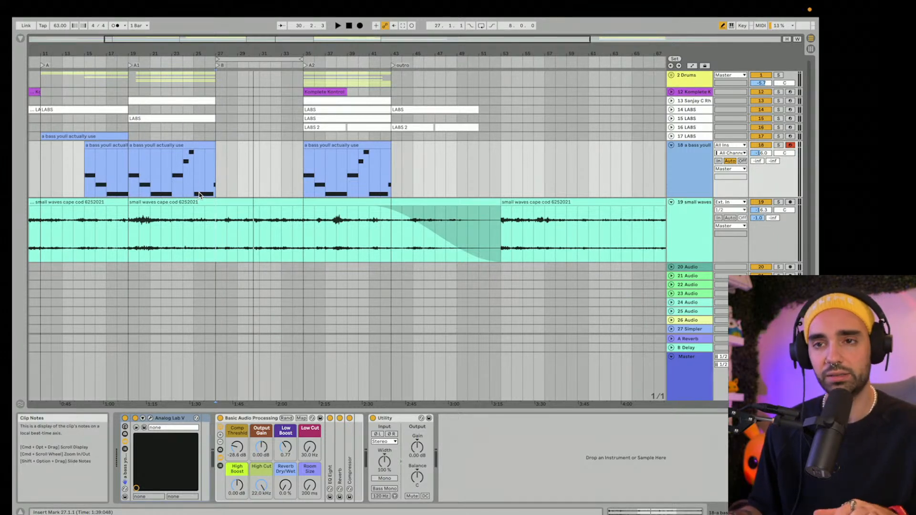
{"action": "left_click", "coordinate": [171, 153]}
{"action": "left_click_drag", "start_coordinate": [428, 409], "coordinate": [428, 257]}
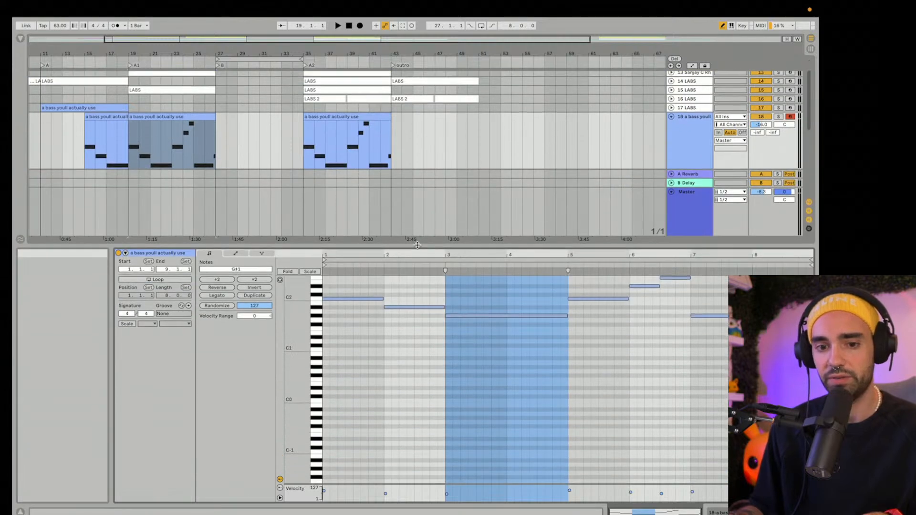
{"action": "left_click", "coordinate": [287, 286]}
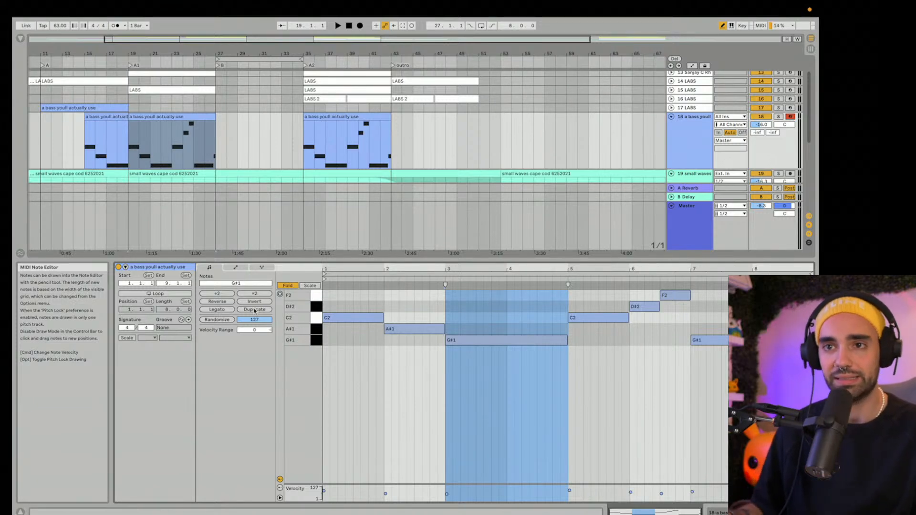
Step: Play the B section from bar 27 on the bass track with the metronome turned on, and stop the playback
{"action": "left_click", "coordinate": [216, 161]}
{"action": "left_click", "coordinate": [217, 163]}
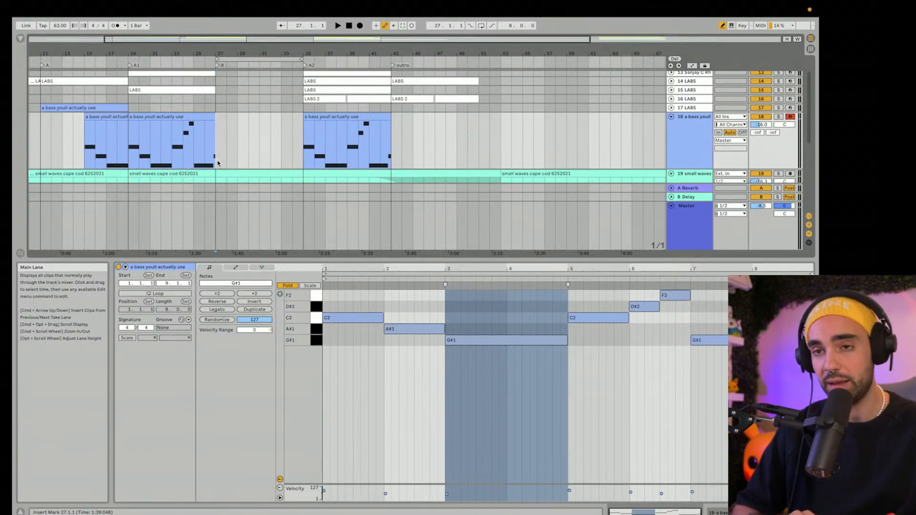
{"action": "key", "text": "space"}
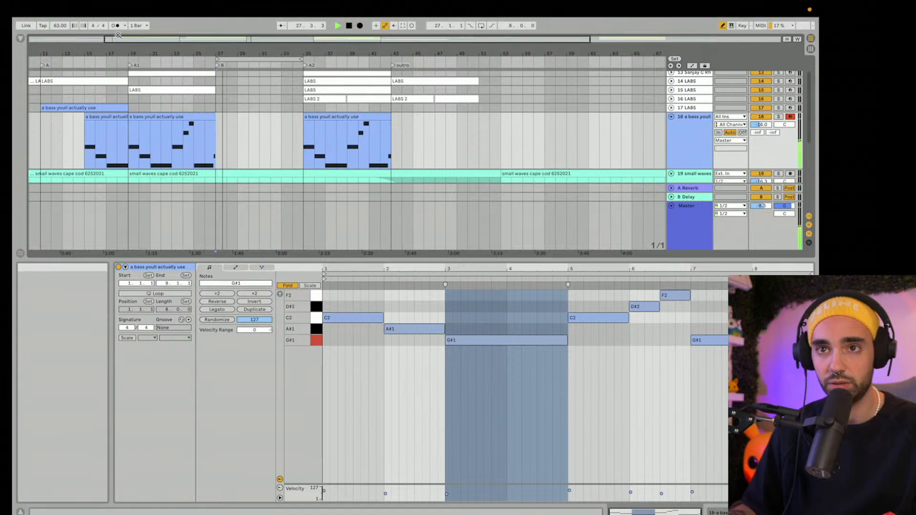
{"action": "left_click", "coordinate": [116, 25]}
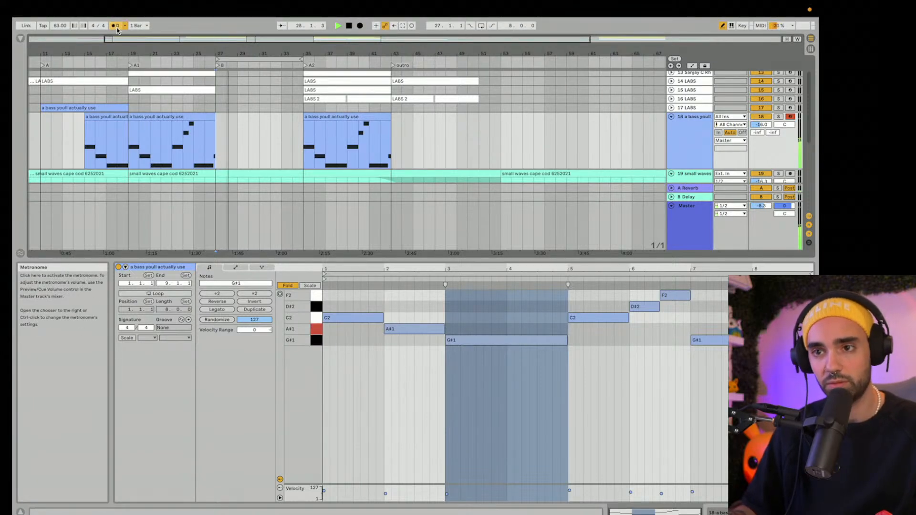
{"action": "key", "text": "space"}
Step: Unfold the Drums group and copy the BB2_snare_bonkers_lofi clip from A2 to bar 27 in the B section
{"action": "scroll", "coordinate": [286, 141], "scroll_direction": "up", "scroll_amount": 3}
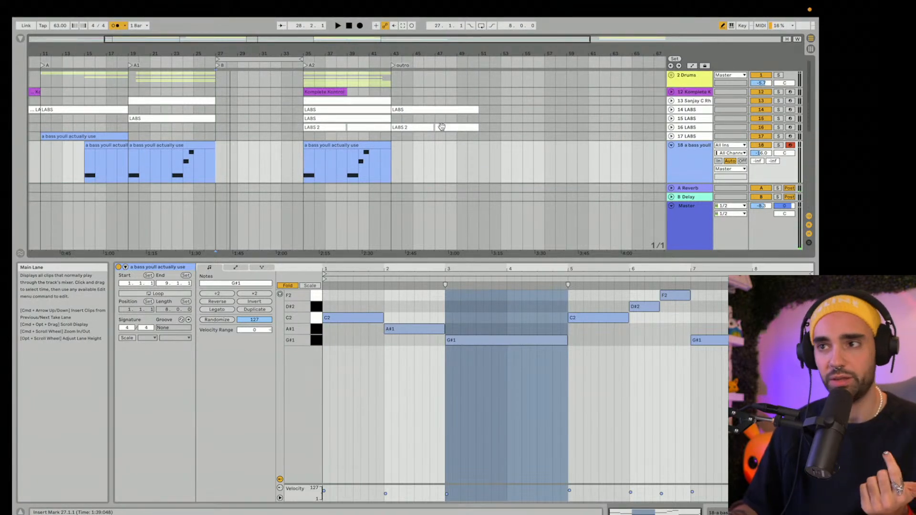
{"action": "left_click", "coordinate": [671, 76]}
{"action": "scroll", "coordinate": [485, 97], "scroll_direction": "down", "scroll_amount": 1}
{"action": "scroll", "coordinate": [483, 95], "scroll_direction": "down", "scroll_amount": 2}
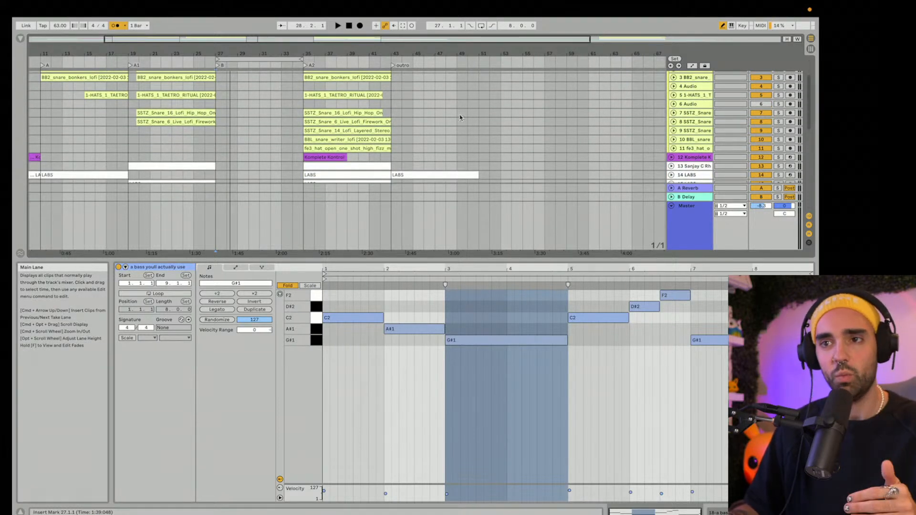
{"action": "scroll", "coordinate": [242, 118], "scroll_direction": "up", "scroll_amount": 3}
{"action": "scroll", "coordinate": [242, 119], "scroll_direction": "down", "scroll_amount": 2}
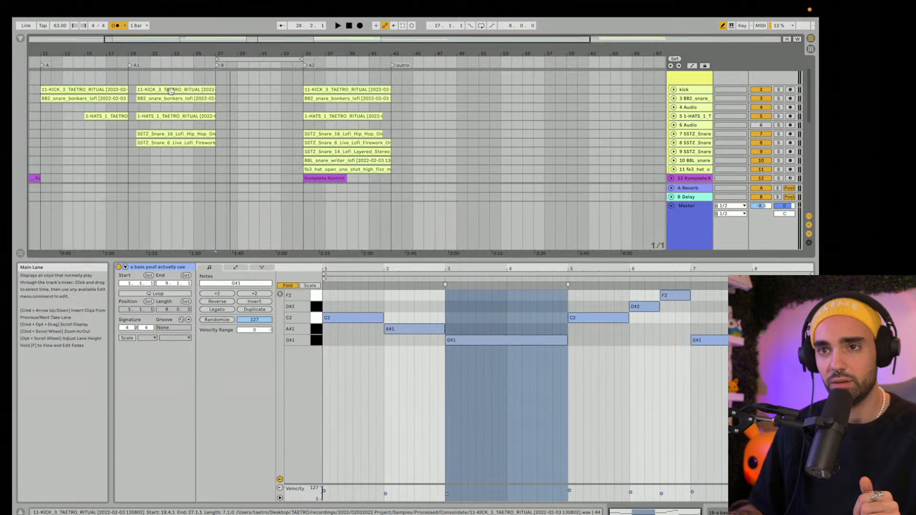
{"action": "left_click", "coordinate": [344, 100]}
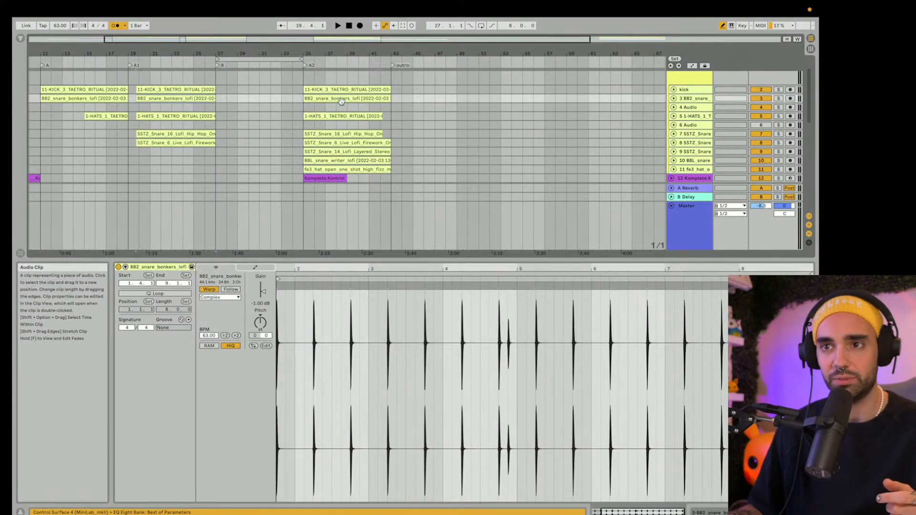
{"action": "left_click", "coordinate": [337, 102]}
{"action": "left_click_drag", "start_coordinate": [337, 99], "coordinate": [248, 98]}
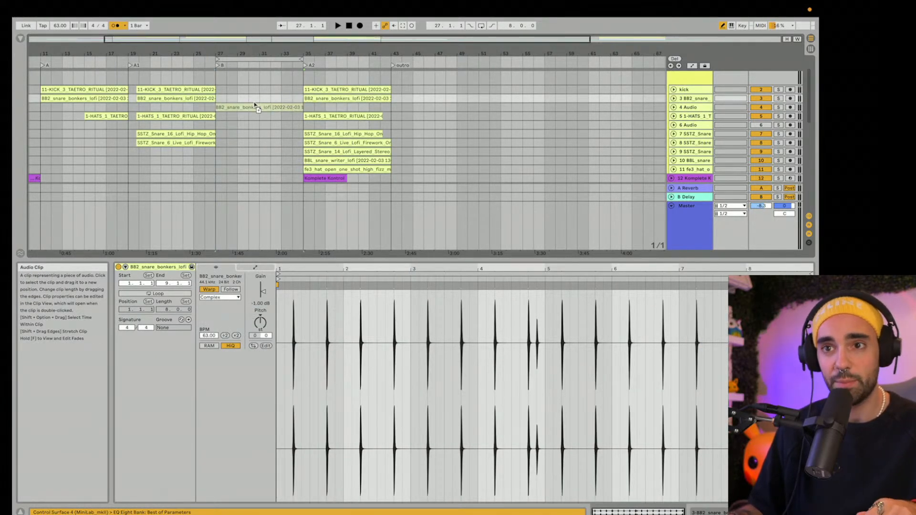
Step: Play the B section with its snare and the metronome off, shrinking the clip view to show more tracks
{"action": "key", "text": "space"}
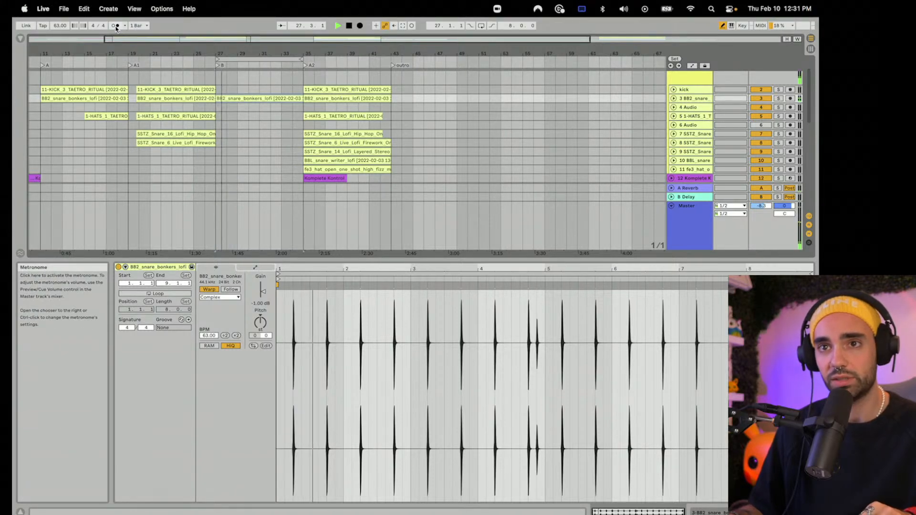
{"action": "scroll", "coordinate": [242, 122], "scroll_direction": "down", "scroll_amount": 3}
{"action": "left_click_drag", "start_coordinate": [347, 264], "coordinate": [334, 497]}
{"action": "scroll", "coordinate": [288, 247], "scroll_direction": "up", "scroll_amount": 2}
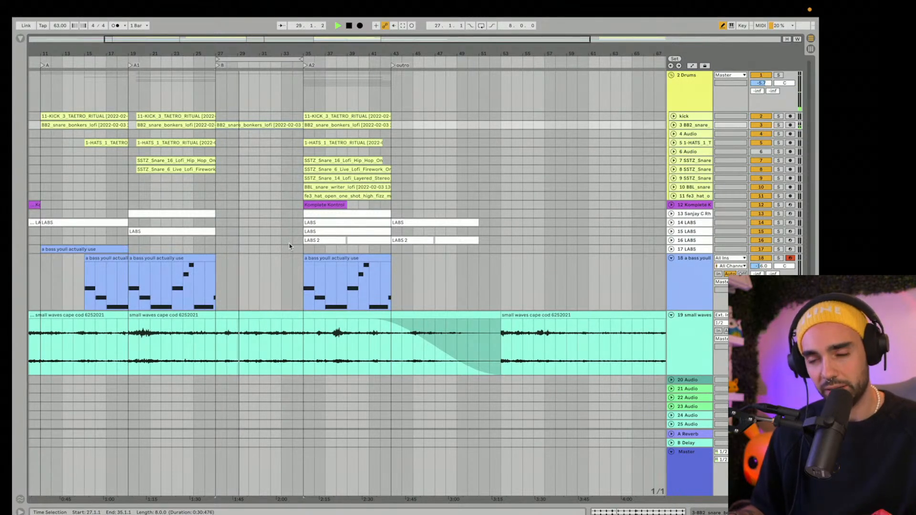
{"action": "scroll", "coordinate": [289, 246], "scroll_direction": "down", "scroll_amount": 1}
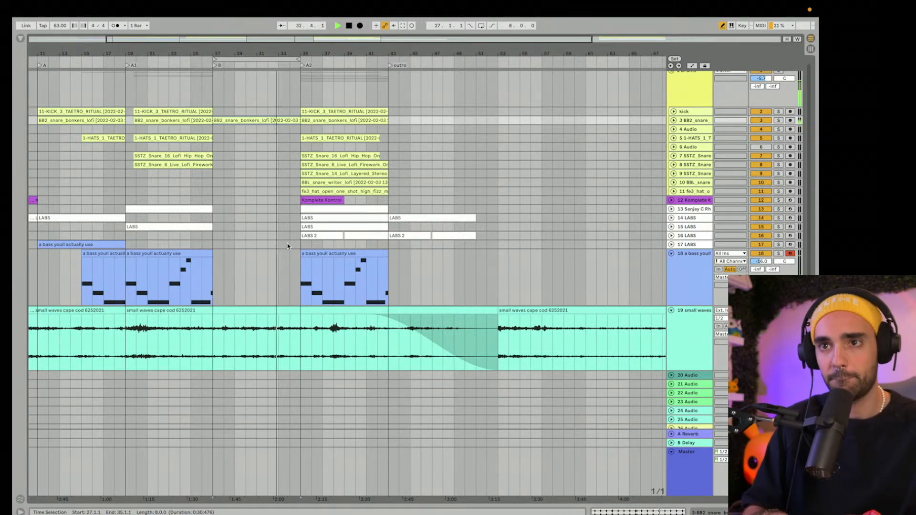
{"action": "key", "text": "space"}
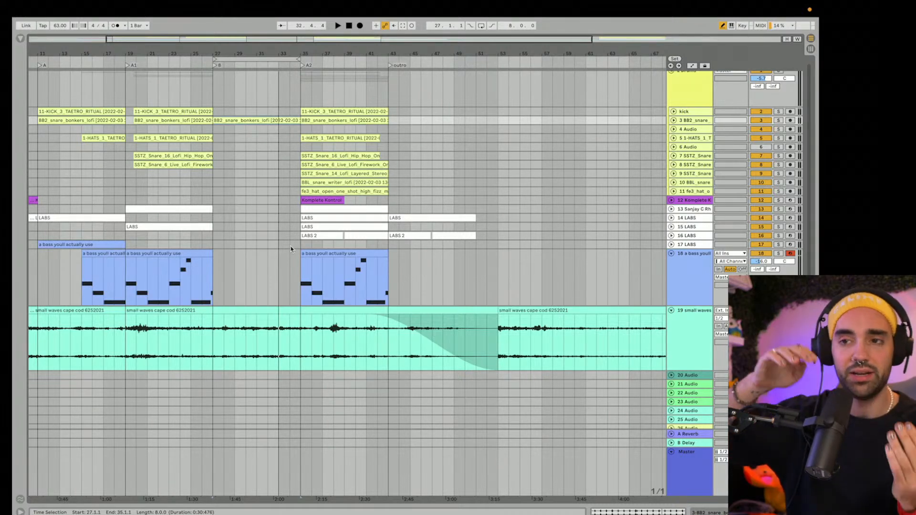
Step: Open the bass clip recorded in the B section, bars 27 to 35, and quantize all of its notes
{"action": "left_click", "coordinate": [268, 57]}
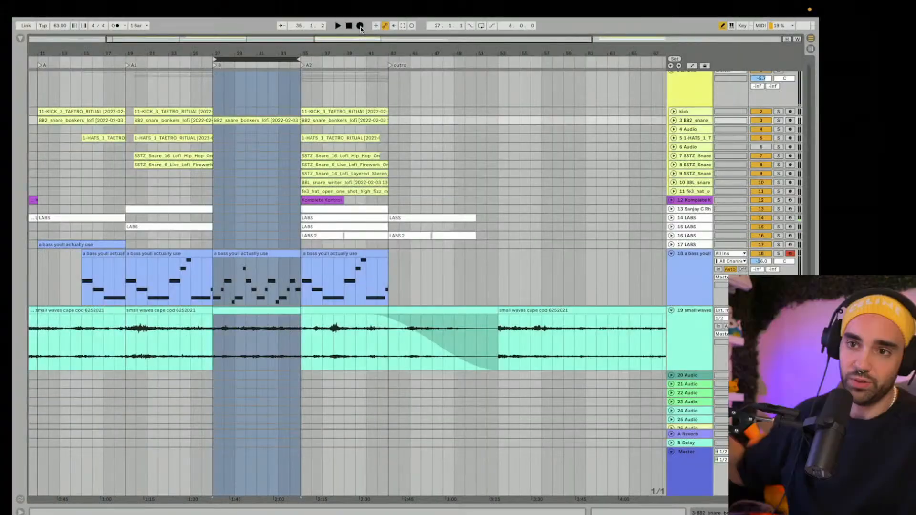
{"action": "double_click", "coordinate": [256, 253]}
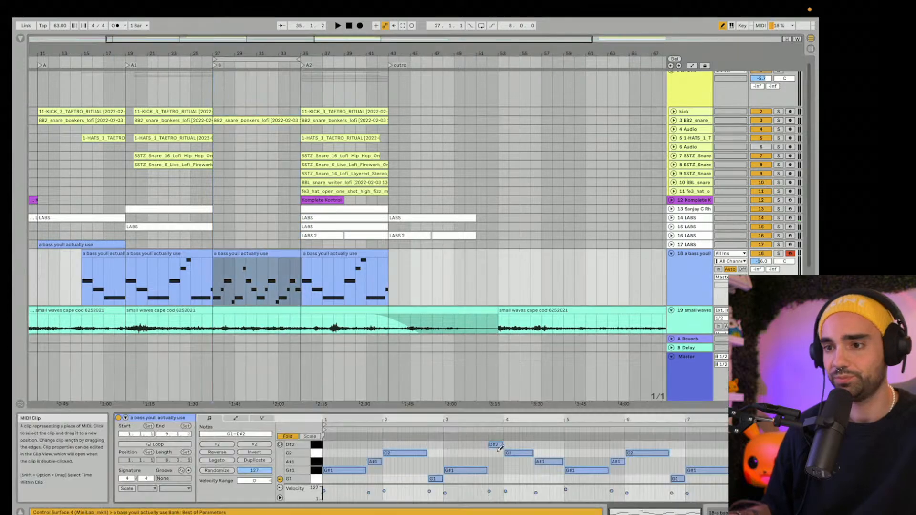
{"action": "left_click", "coordinate": [471, 460]}
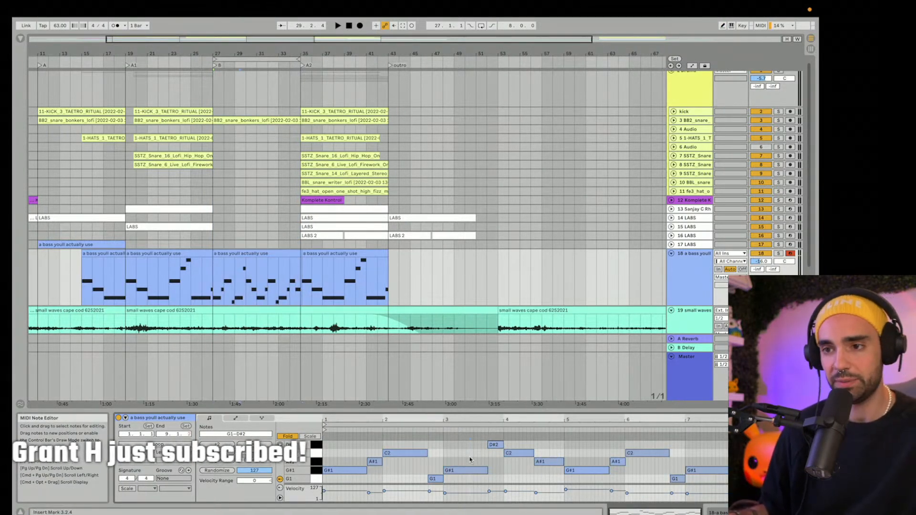
{"action": "key", "text": "super+a"}
{"action": "key", "text": "super+u"}
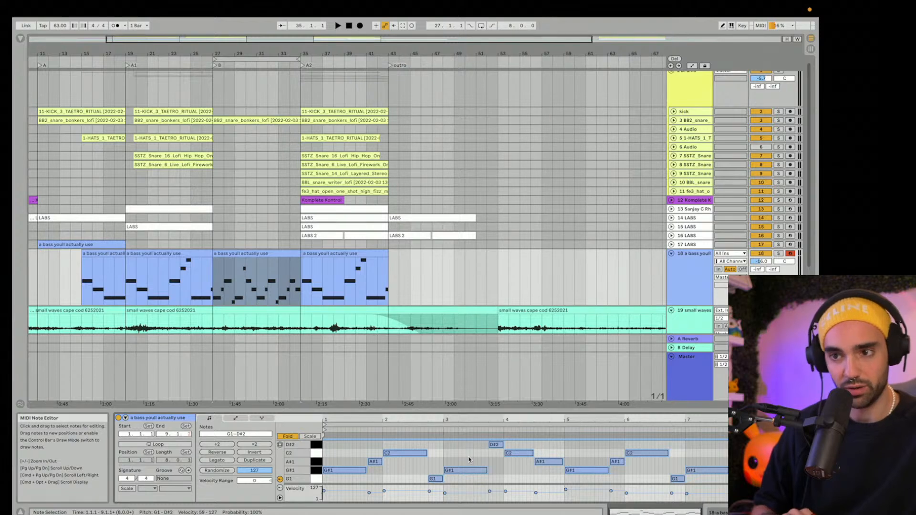
Step: Play the quantized B section, and play the arrangement from bar 25 inside the preceding bass clip
{"action": "key", "text": "space"}
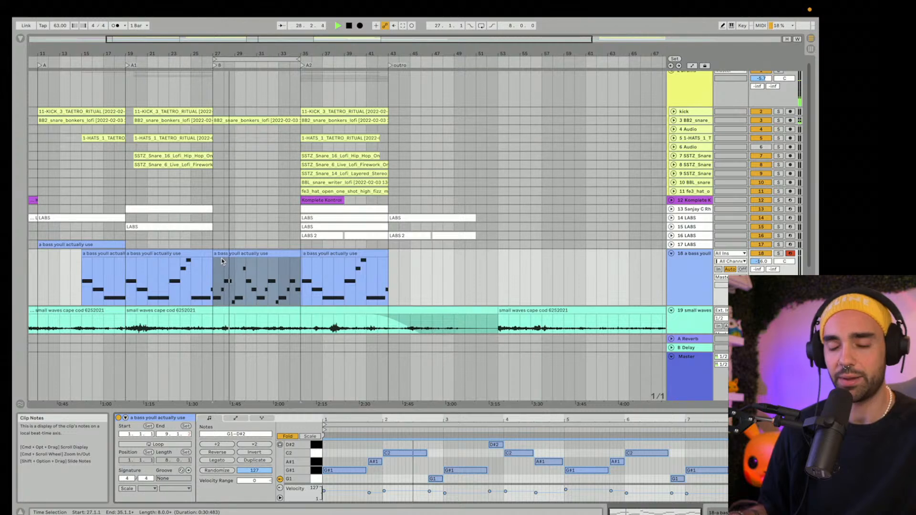
{"action": "left_click", "coordinate": [192, 291]}
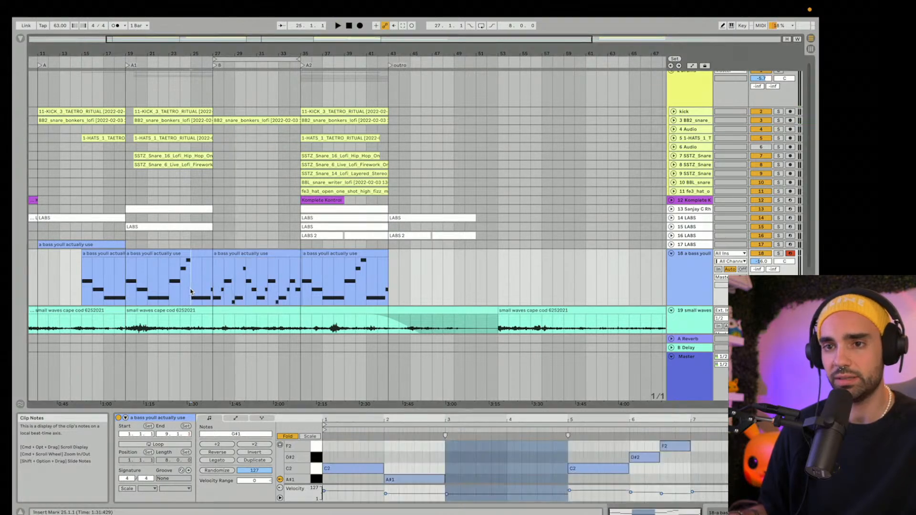
{"action": "key", "text": "space"}
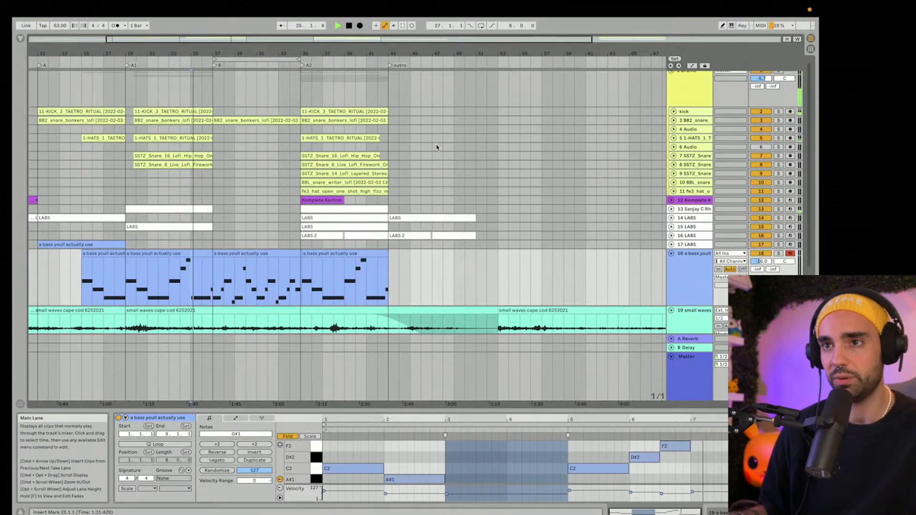
Step: Examine the Audio, Link/Tempo/MIDI, File/Folder, Library, Plug-Ins and Record/Warp/Launch preferences for a MIDI note playback option, and close the preferences
{"action": "left_click", "coordinate": [44, 9]}
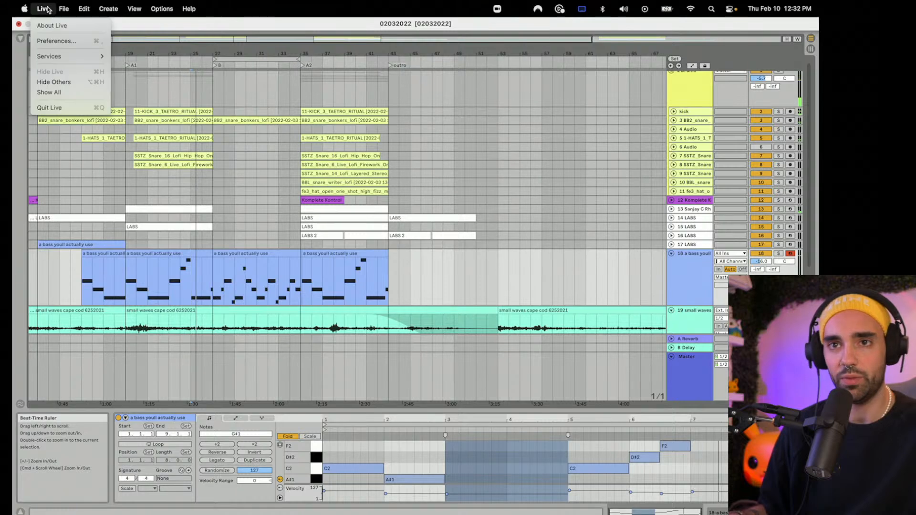
{"action": "left_click", "coordinate": [66, 44]}
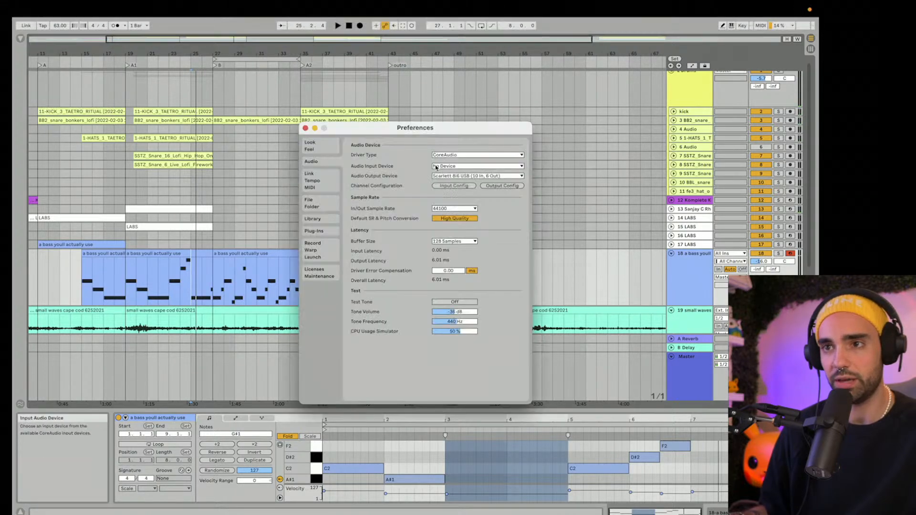
{"action": "left_click", "coordinate": [311, 184]}
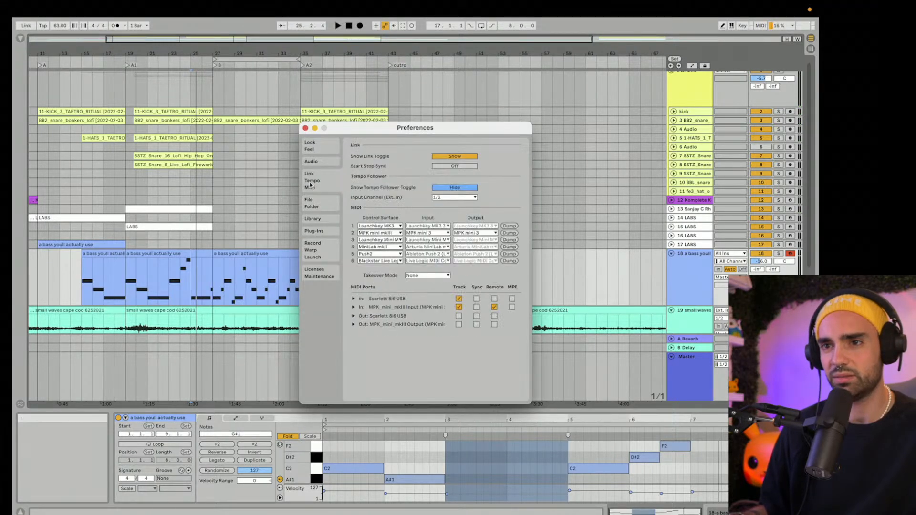
{"action": "left_click", "coordinate": [319, 165]}
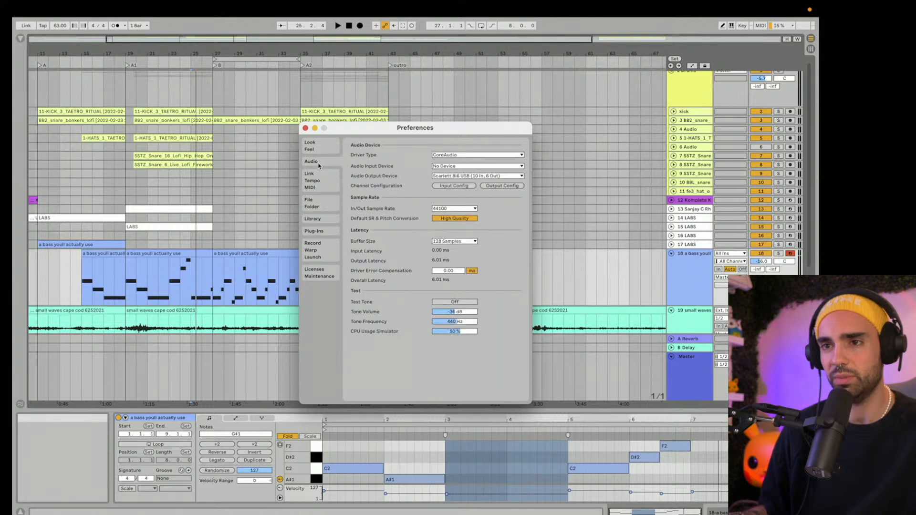
{"action": "left_click", "coordinate": [319, 152]}
{"action": "left_click", "coordinate": [318, 181]}
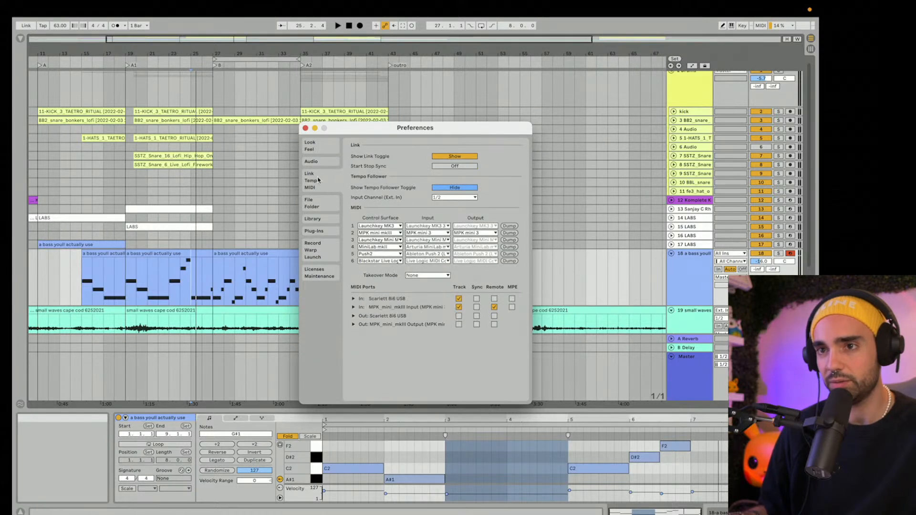
{"action": "left_click", "coordinate": [321, 152]}
{"action": "left_click", "coordinate": [320, 164]}
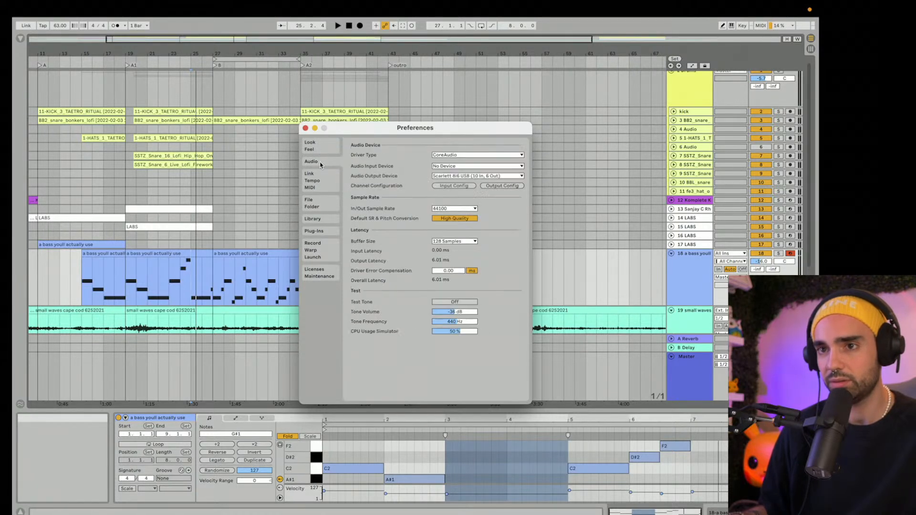
{"action": "left_click", "coordinate": [320, 187]}
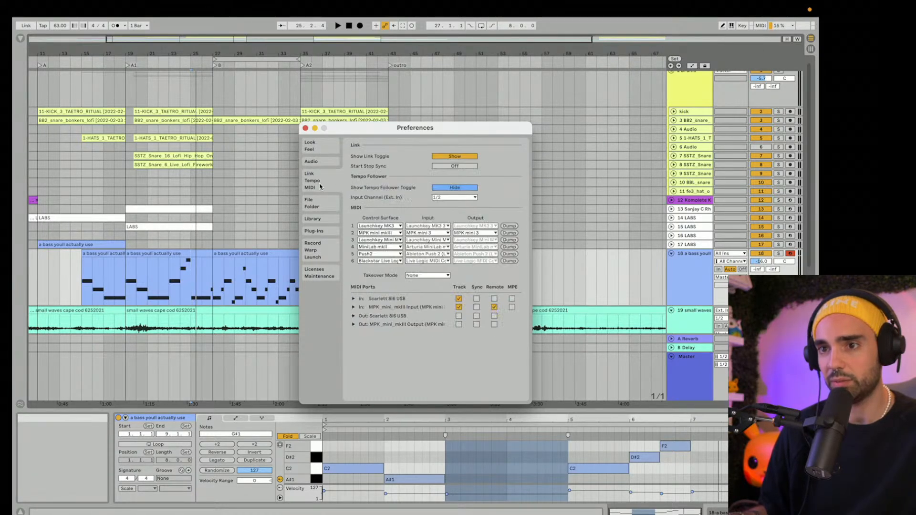
{"action": "left_click", "coordinate": [316, 208]}
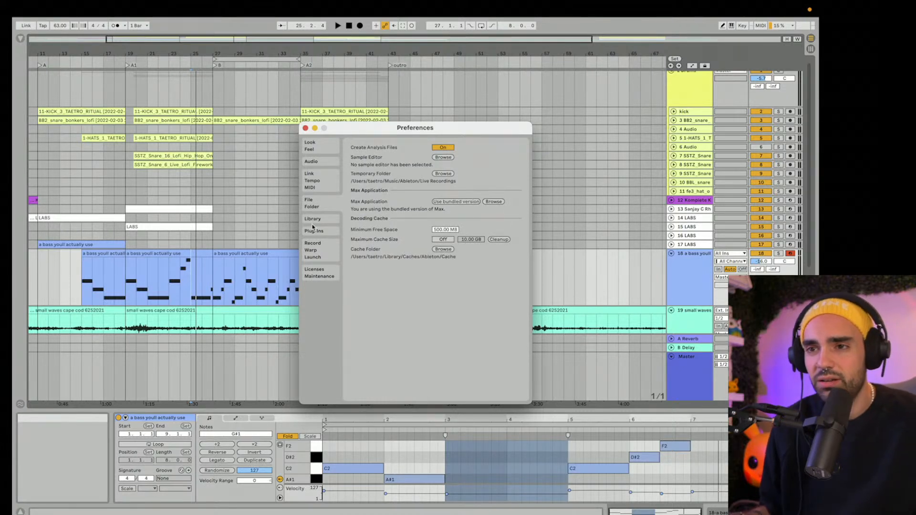
{"action": "left_click", "coordinate": [311, 221]}
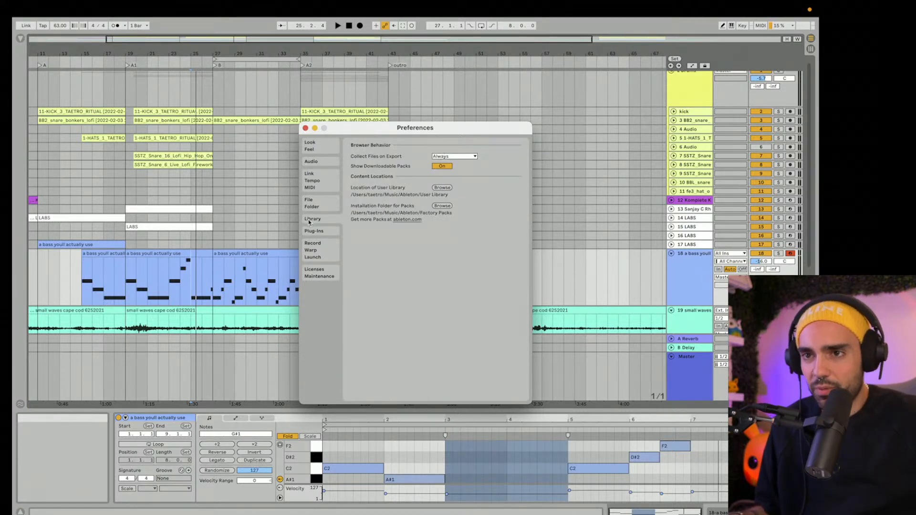
{"action": "left_click", "coordinate": [309, 232]}
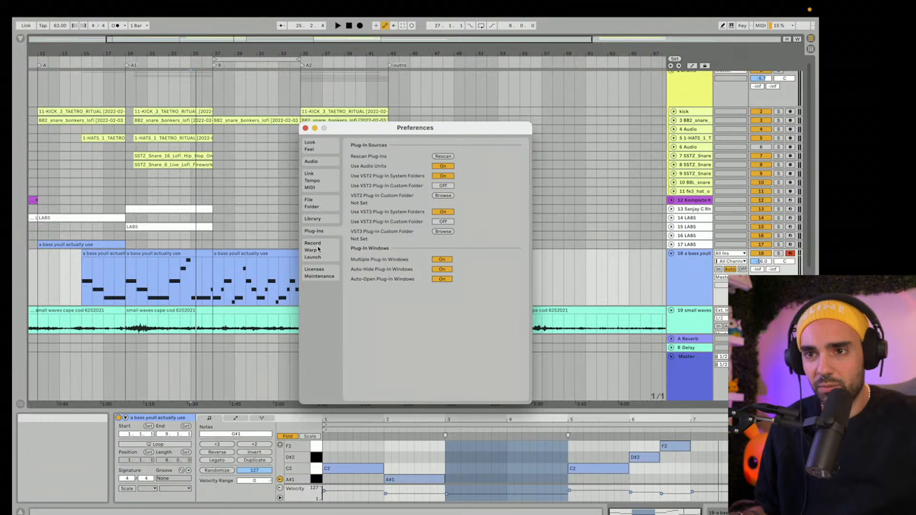
{"action": "left_click", "coordinate": [318, 249]}
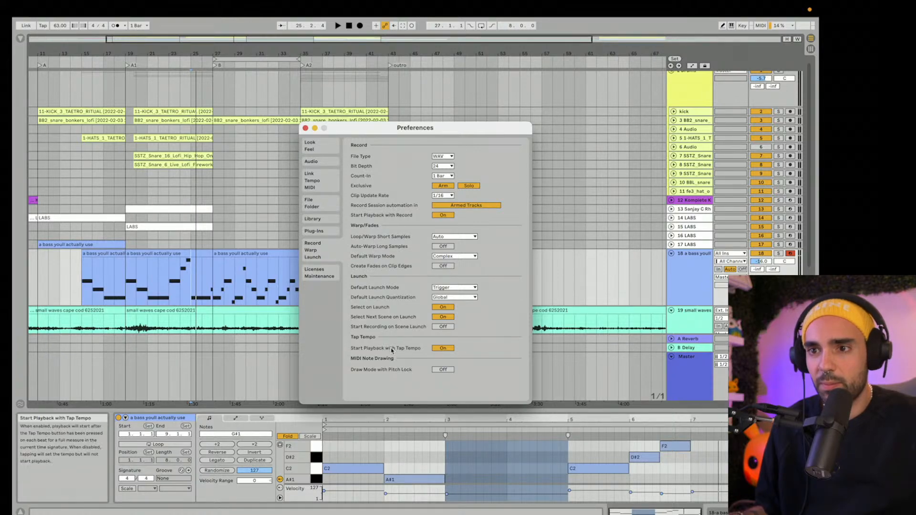
{"action": "left_click", "coordinate": [305, 128]}
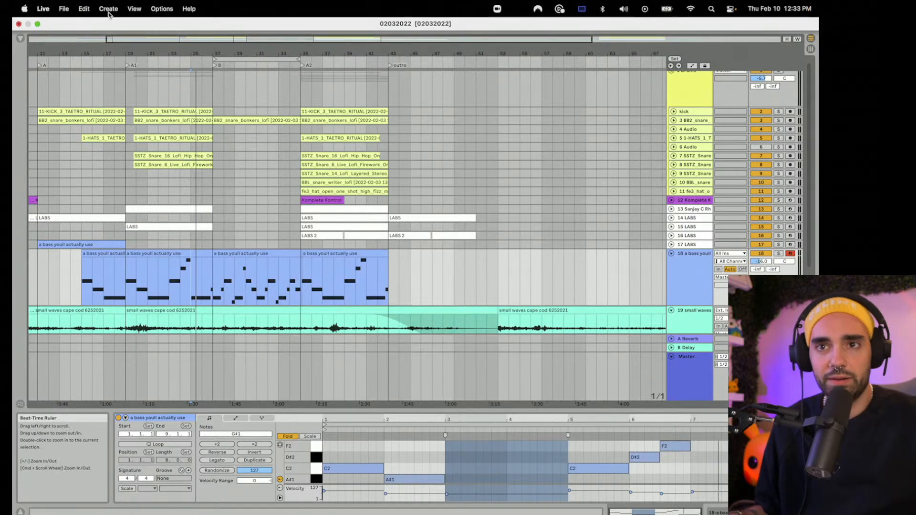
Step: Enable the Chase MIDI Notes option
{"action": "left_click", "coordinate": [108, 8]}
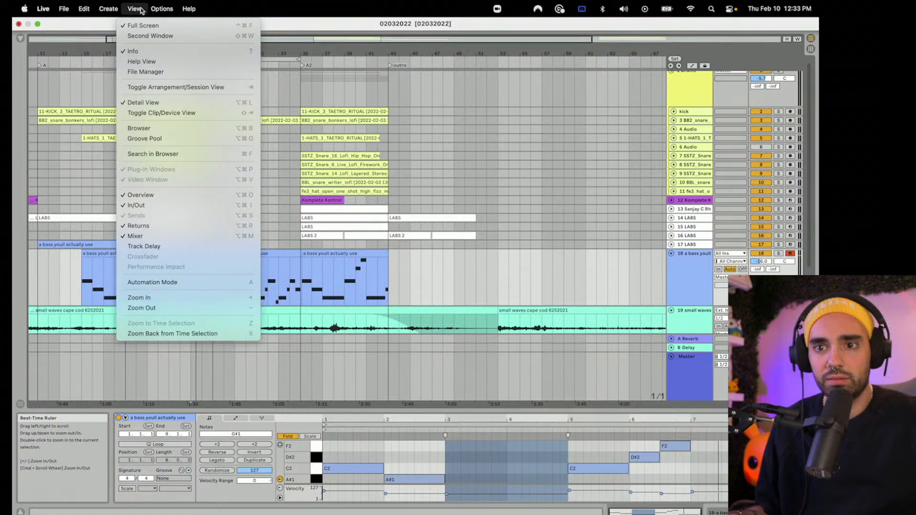
{"action": "mouse_move", "coordinate": [78, 10]}
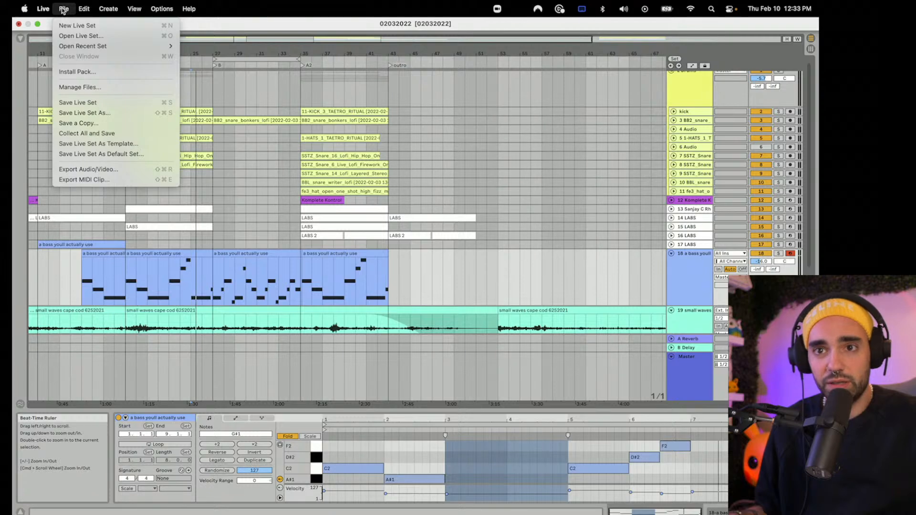
{"action": "mouse_move", "coordinate": [132, 9]}
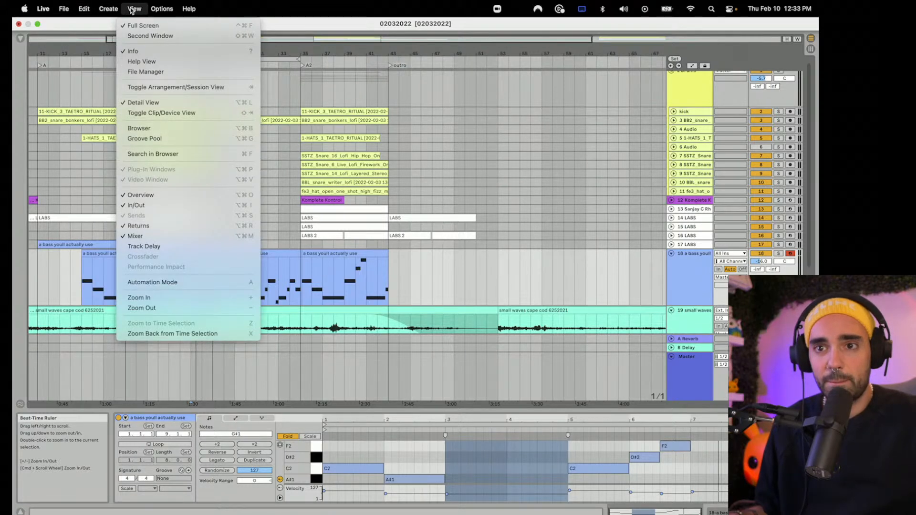
{"action": "mouse_move", "coordinate": [163, 11]}
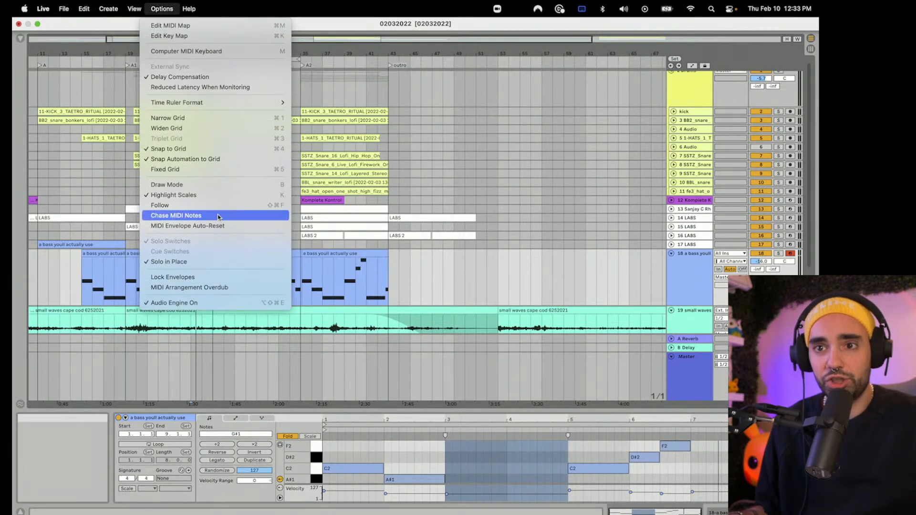
{"action": "left_click", "coordinate": [176, 215]}
Step: Test playback from the middle of held bass notes at bars 25 and 22, and listen through into the B section
{"action": "key", "text": "space"}
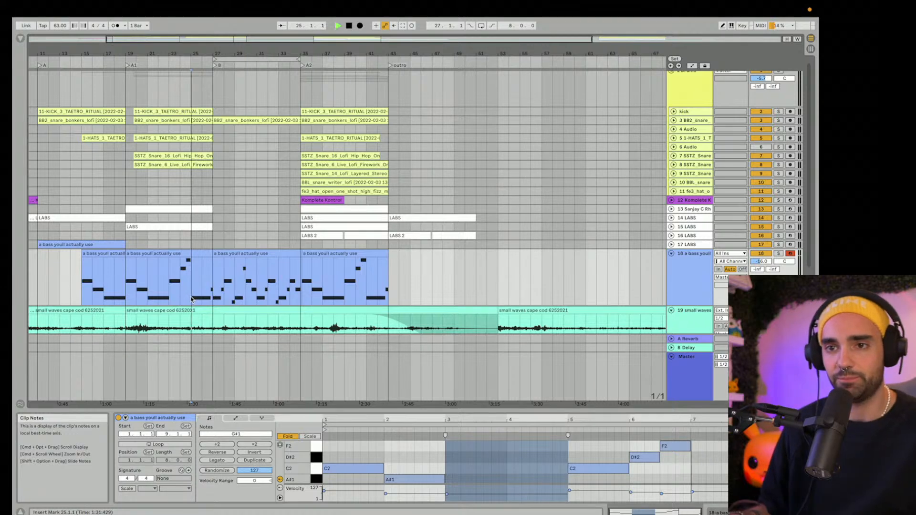
{"action": "left_click", "coordinate": [160, 300]}
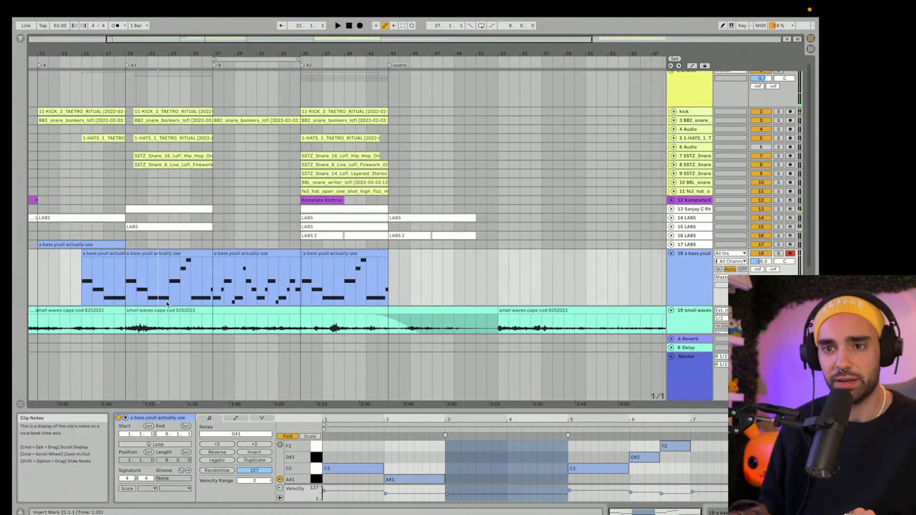
{"action": "key", "text": "space"}
{"action": "key", "text": "space"}
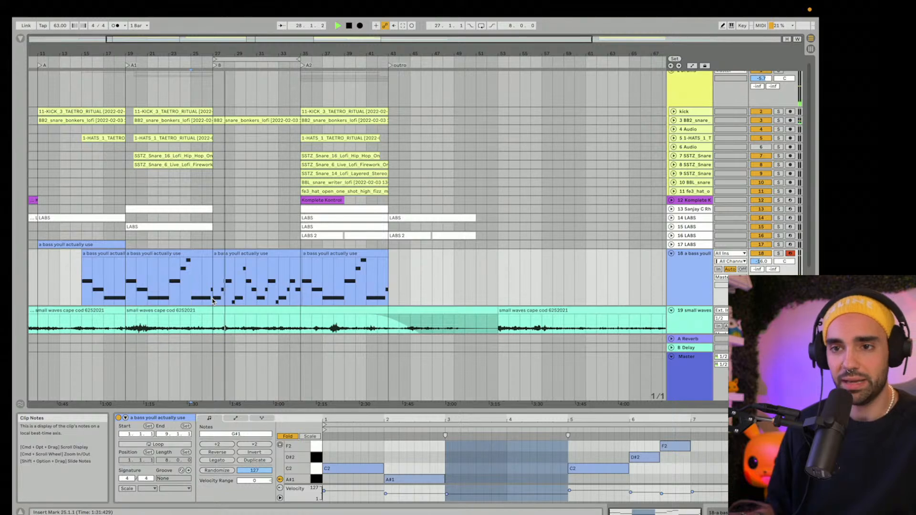
Step: Open the bass clip in the B section and select all of its notes during playback
{"action": "left_click", "coordinate": [230, 253]}
{"action": "key", "text": "space"}
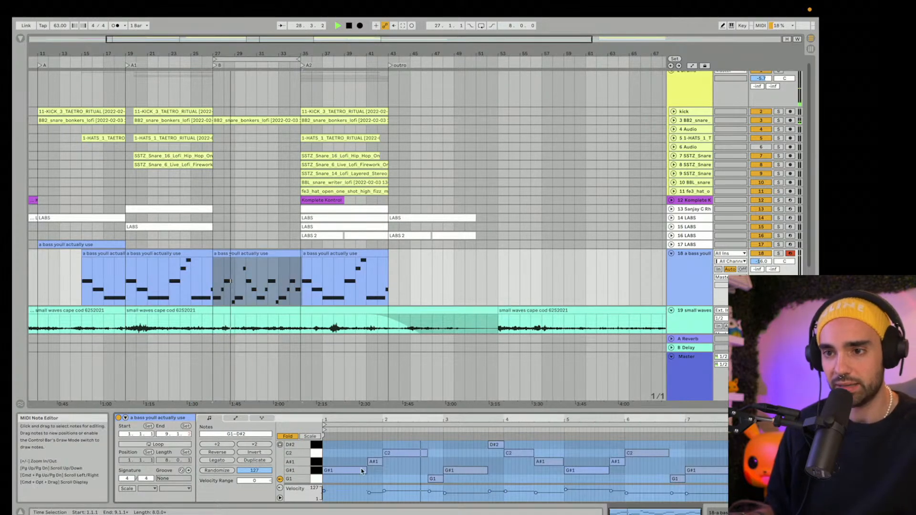
{"action": "left_click", "coordinate": [410, 477]}
{"action": "key", "text": "super+a"}
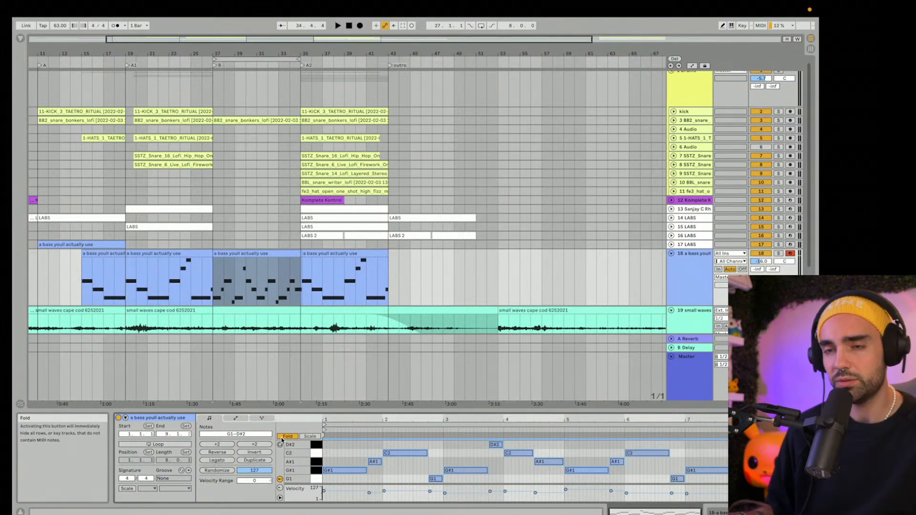
Step: Fold the bass track and unfold the 15 LABS and 14 LABS tracks, with 14 LABS armed for recording
{"action": "scroll", "coordinate": [250, 248], "scroll_direction": "up", "scroll_amount": 1}
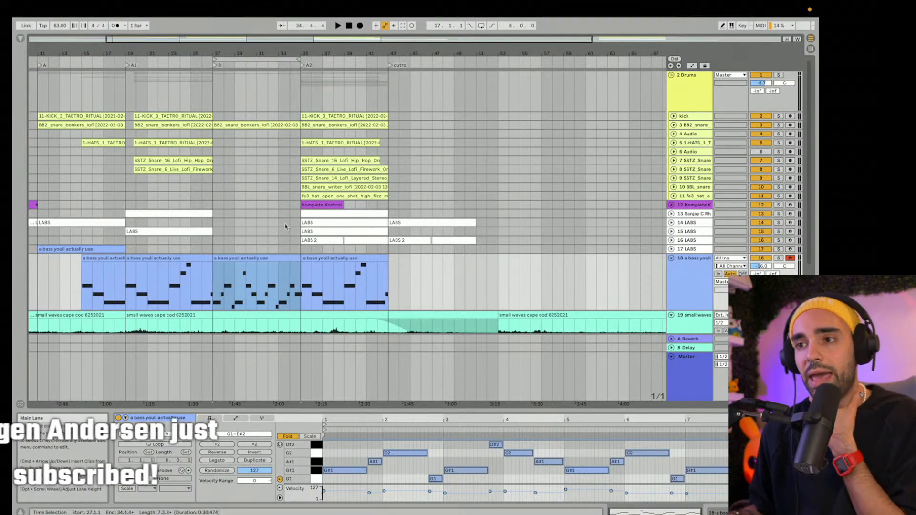
{"action": "left_click", "coordinate": [671, 259]}
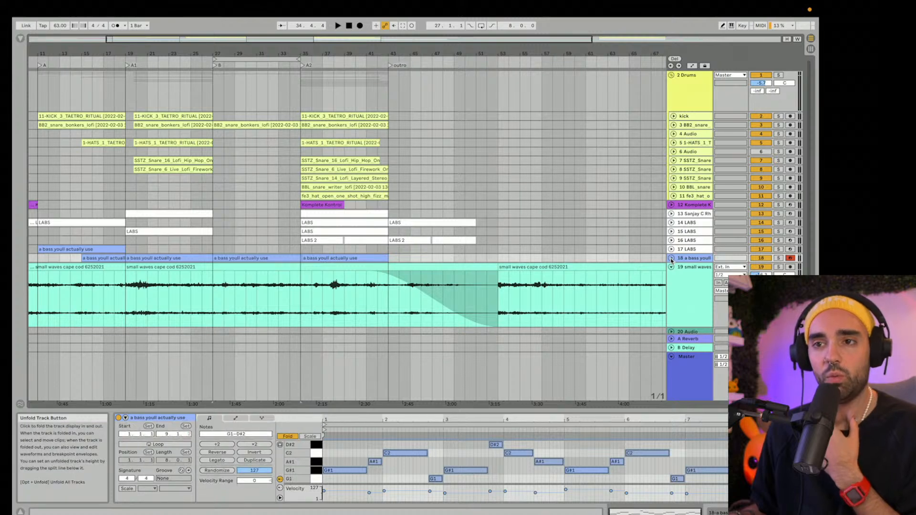
{"action": "left_click", "coordinate": [672, 232]}
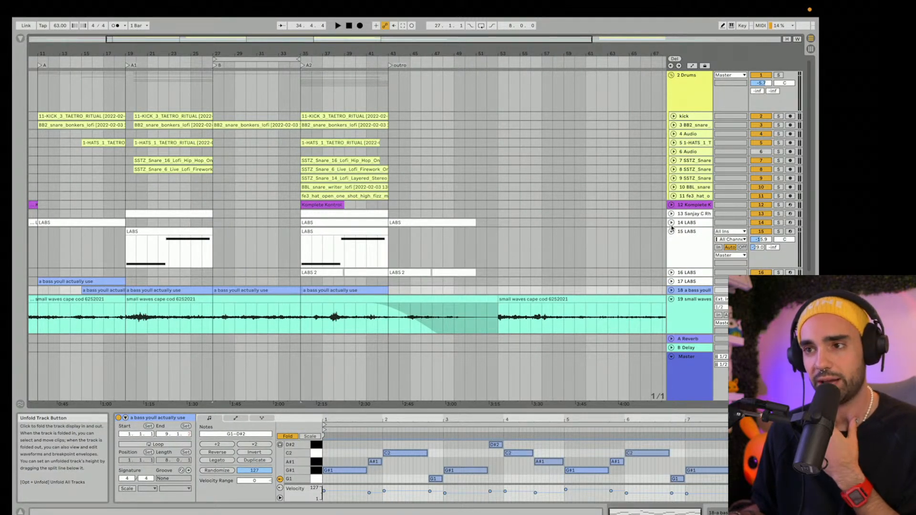
{"action": "left_click", "coordinate": [671, 223]}
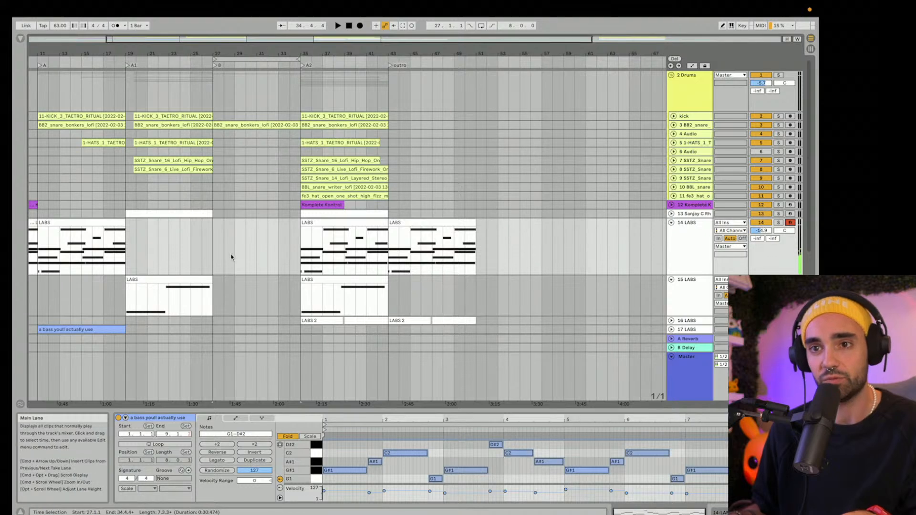
Step: Play the B section from bar 27 to rehearse a part for 14 LABS, and start recording it there
{"action": "left_click", "coordinate": [212, 253]}
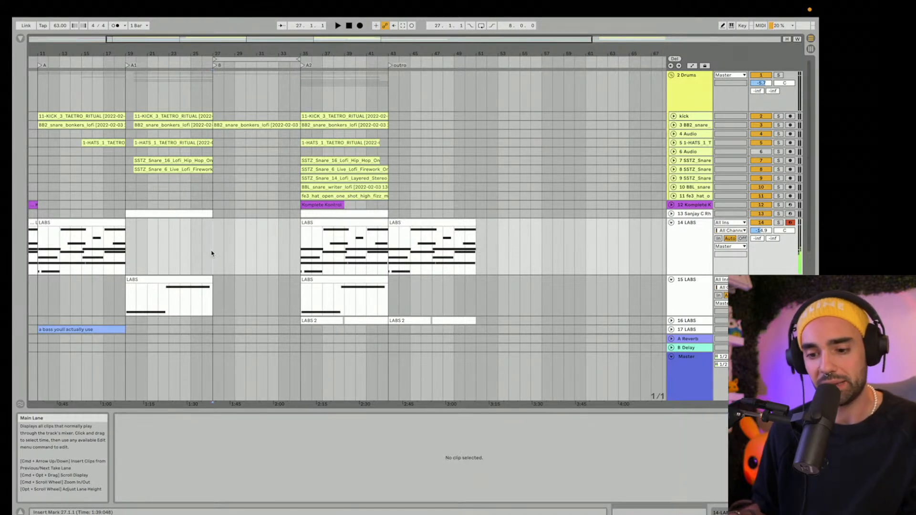
{"action": "key", "text": "space"}
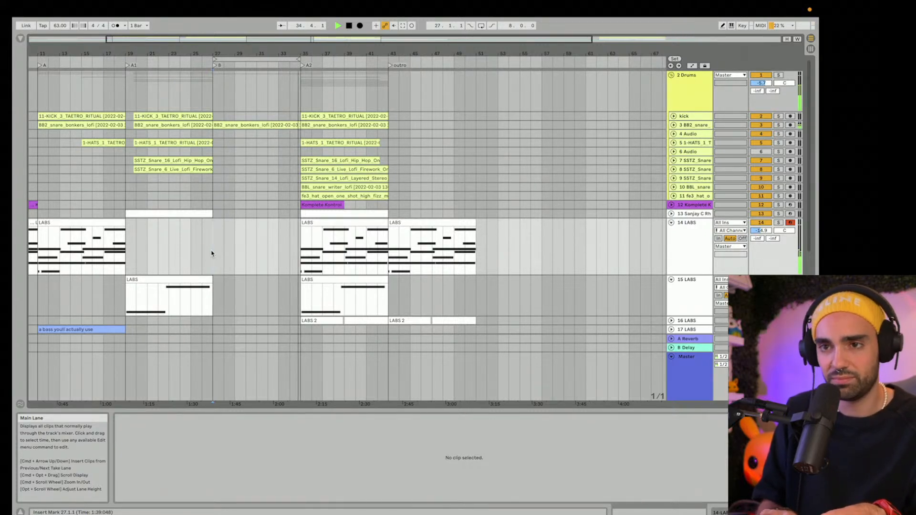
{"action": "key", "text": "space"}
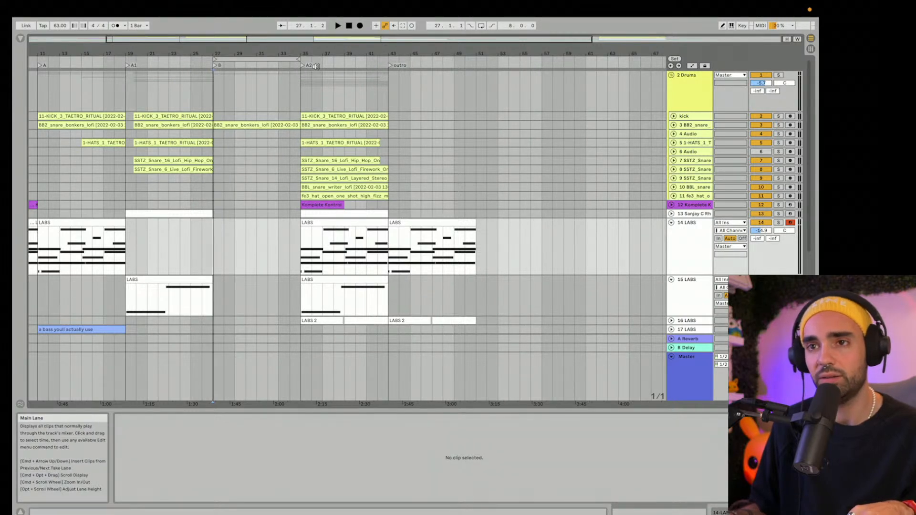
{"action": "left_click", "coordinate": [360, 27]}
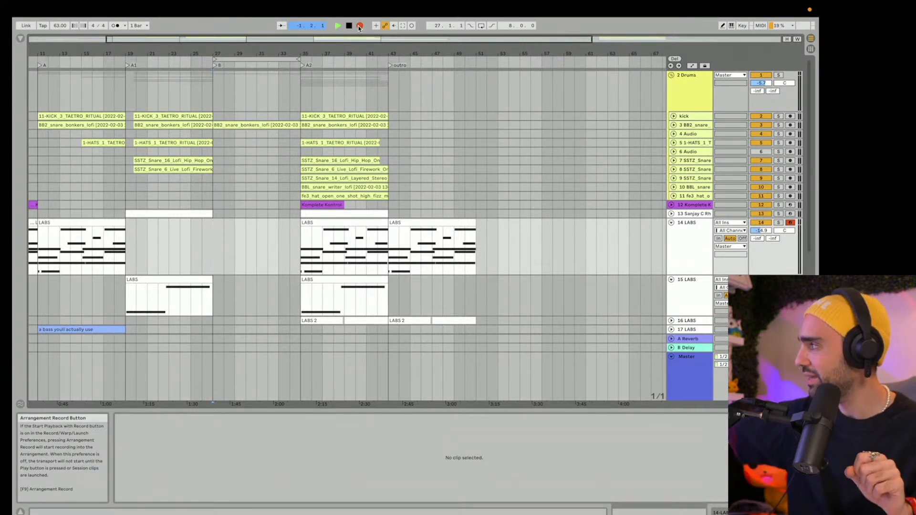
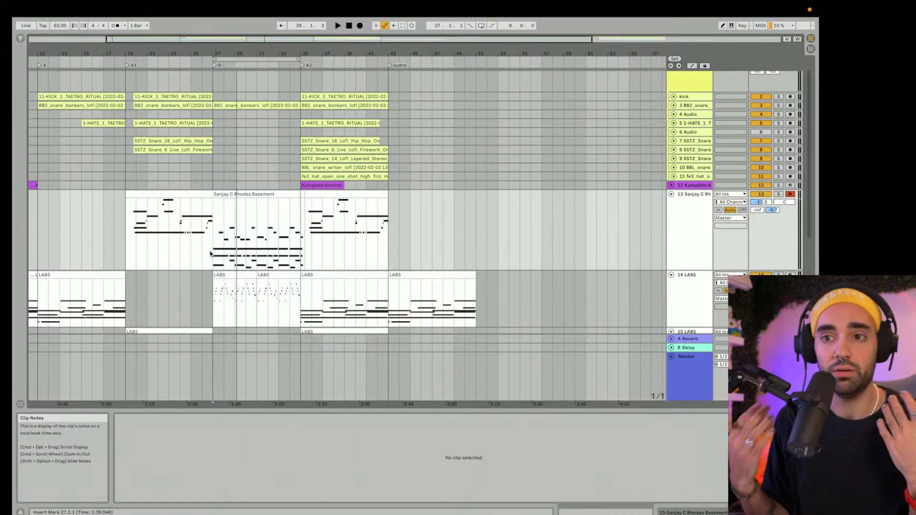
Step: Open the Rhodes clip in the B section and select all of its notes
{"action": "left_click", "coordinate": [248, 240]}
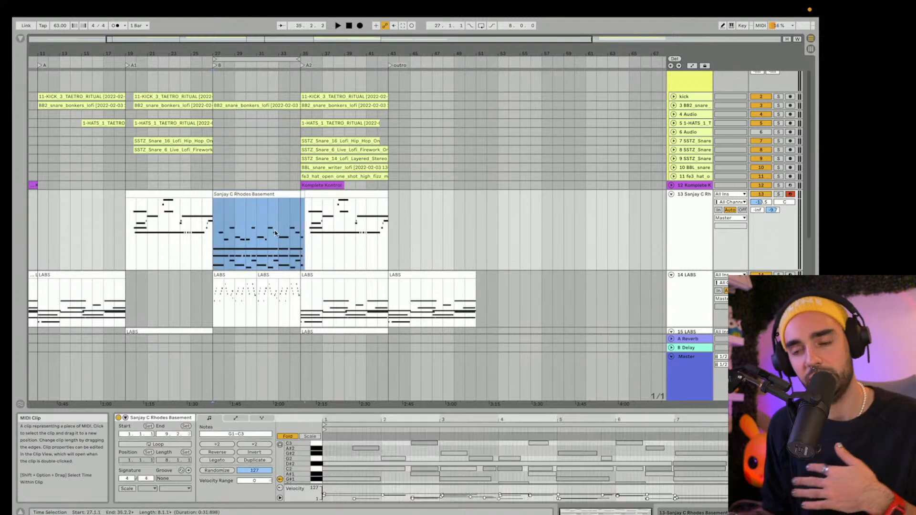
{"action": "left_click", "coordinate": [400, 446]}
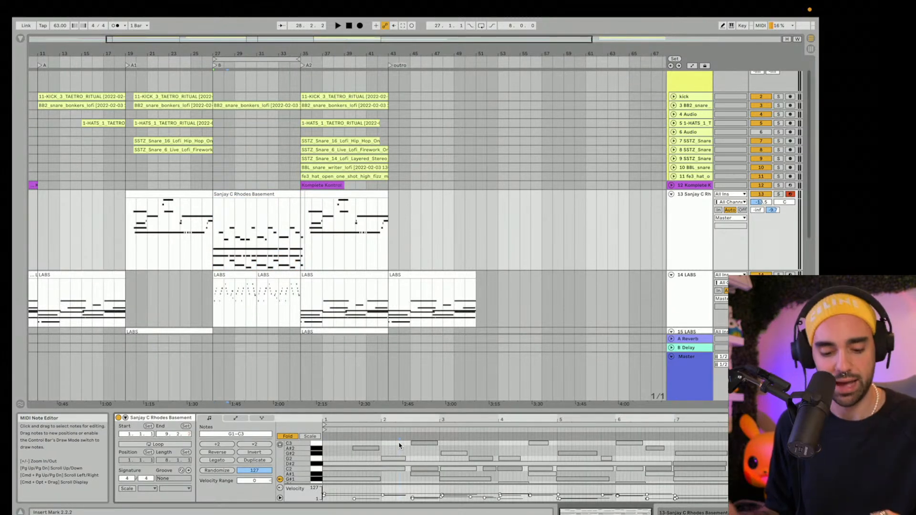
{"action": "key", "text": "super+a"}
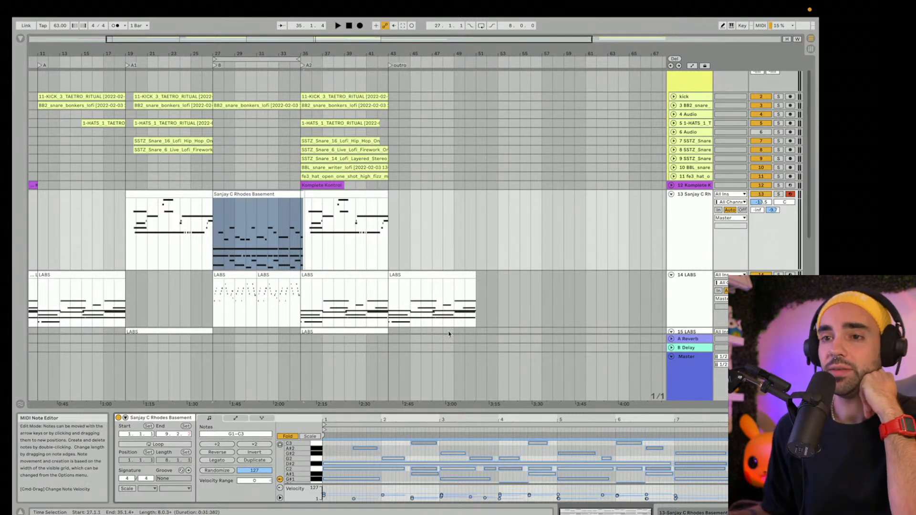
Step: Look over the lower tracks, select the 13 Rhodes track, and play the B section from bar 27
{"action": "scroll", "coordinate": [478, 334], "scroll_direction": "down", "scroll_amount": 3}
{"action": "left_click", "coordinate": [693, 253]}
{"action": "scroll", "coordinate": [693, 253], "scroll_direction": "down", "scroll_amount": 5}
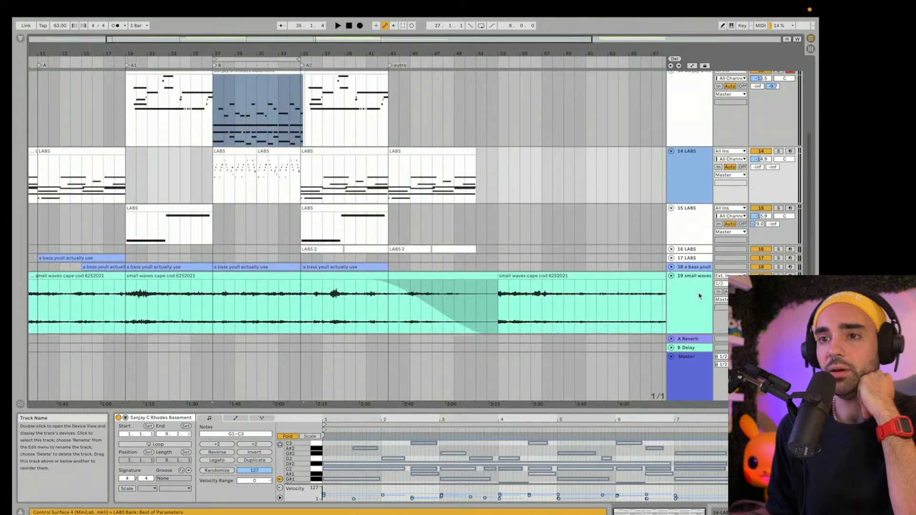
{"action": "scroll", "coordinate": [690, 253], "scroll_direction": "up", "scroll_amount": 9}
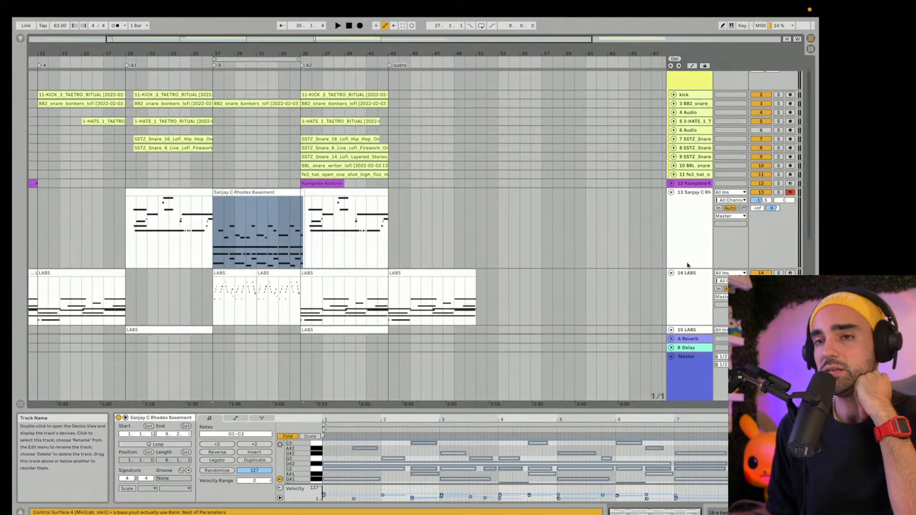
{"action": "left_click", "coordinate": [687, 252]}
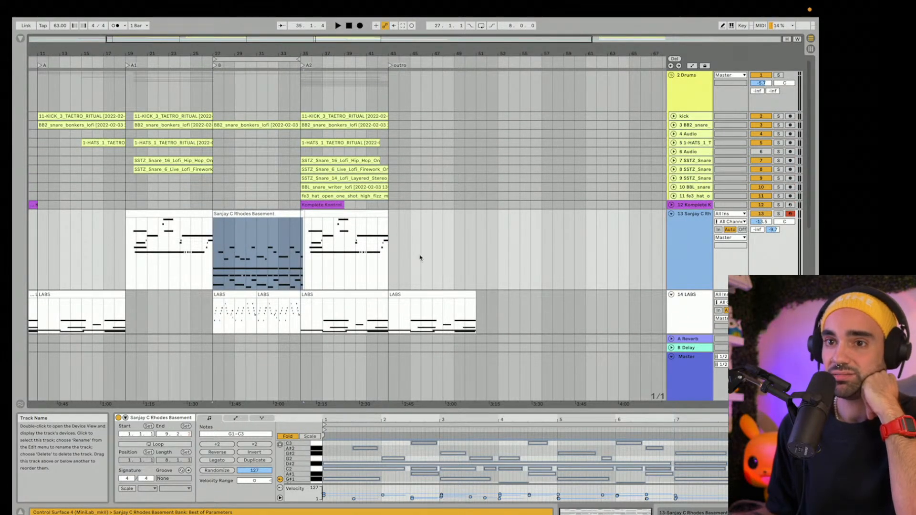
{"action": "key", "text": "space"}
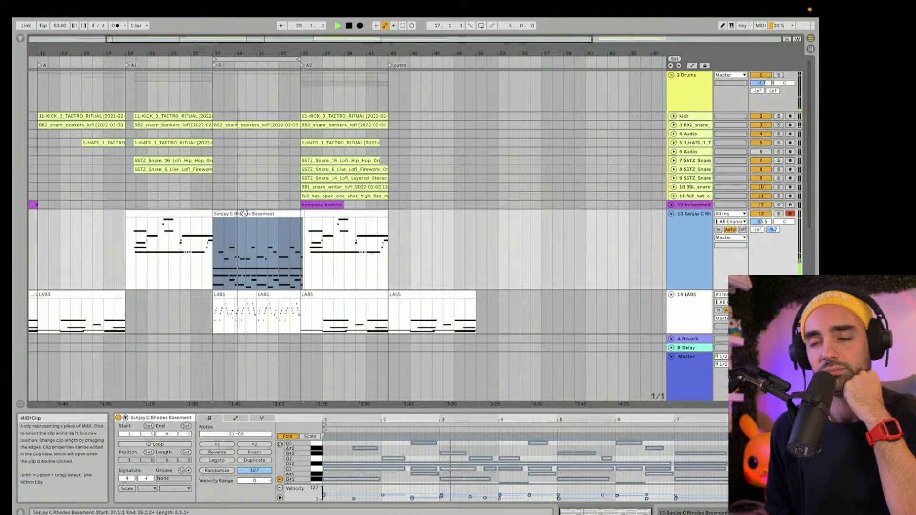
Step: Trim the start of the B section's BB2_snare_bonkers_lofi clip to bar 31
{"action": "left_click", "coordinate": [249, 125]}
{"action": "left_click", "coordinate": [250, 125]}
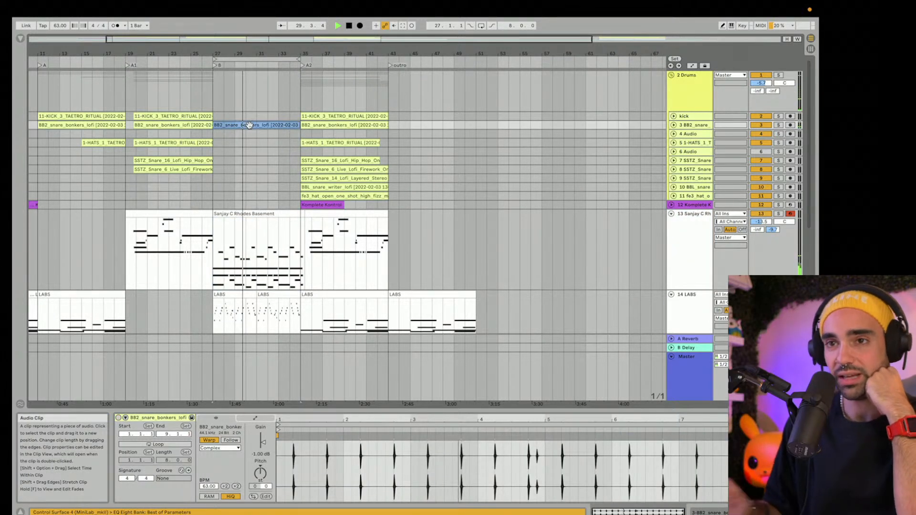
{"action": "scroll", "coordinate": [249, 125], "scroll_direction": "down", "scroll_amount": 1}
{"action": "scroll", "coordinate": [248, 125], "scroll_direction": "left", "scroll_amount": 1}
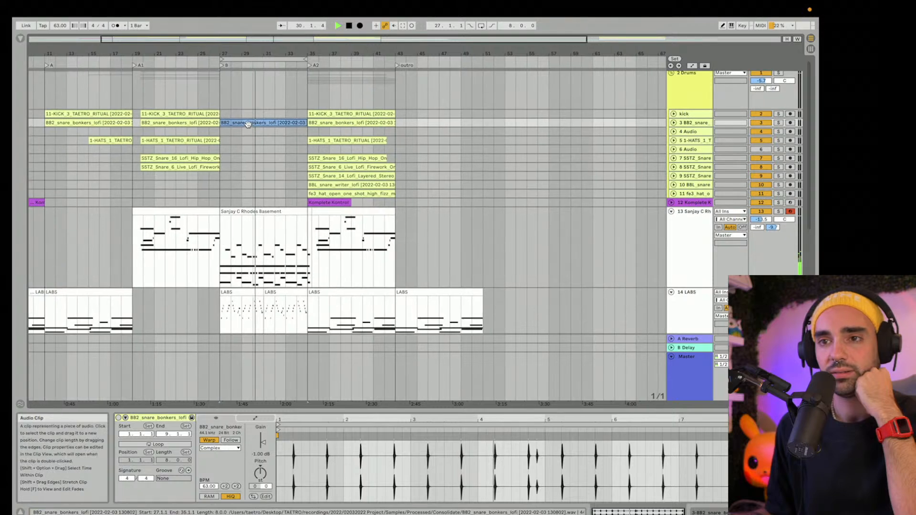
{"action": "left_click_drag", "start_coordinate": [222, 123], "coordinate": [264, 123]}
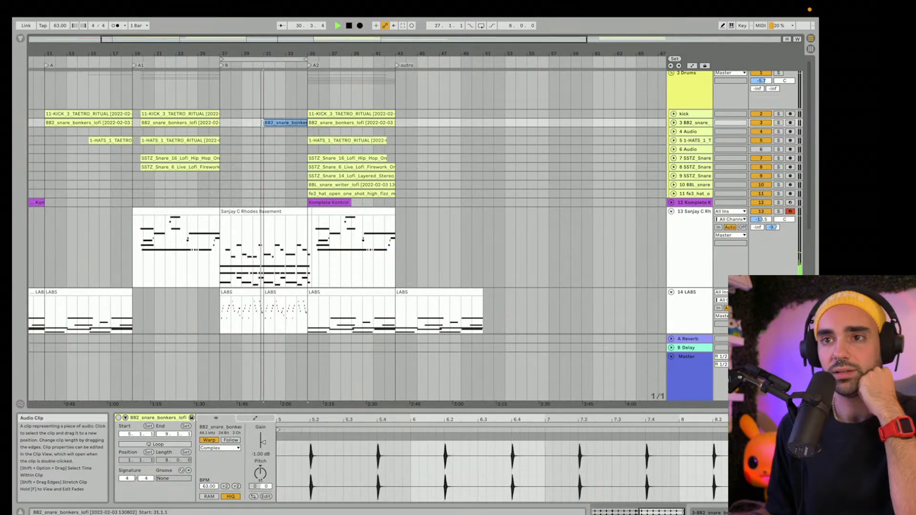
{"action": "left_click", "coordinate": [263, 126]}
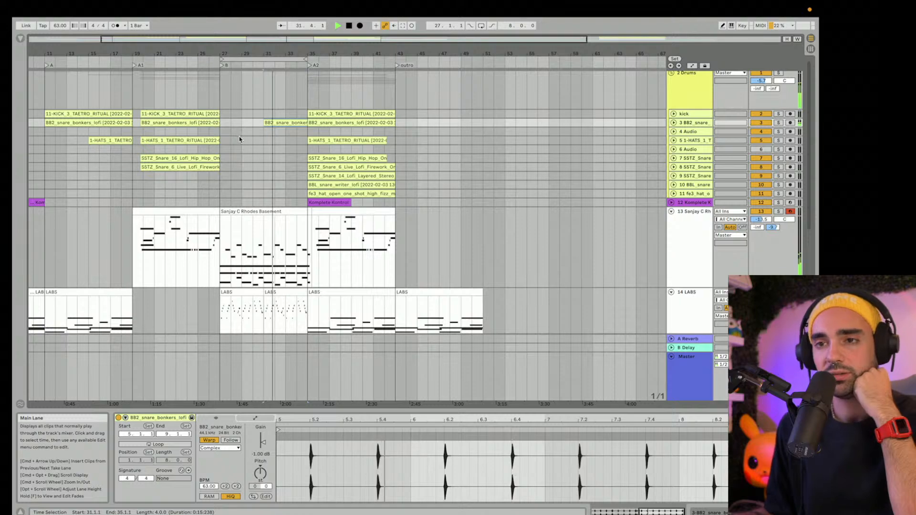
Step: Listen through the rest of the B section into A2 while reviewing the drum, LABS, bass and ambience tracks
{"action": "scroll", "coordinate": [240, 141], "scroll_direction": "down", "scroll_amount": 5}
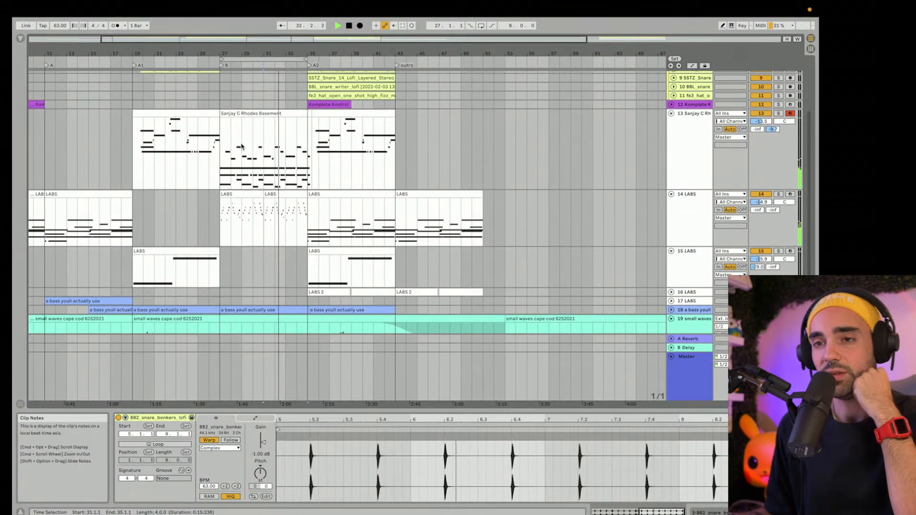
{"action": "scroll", "coordinate": [241, 147], "scroll_direction": "down", "scroll_amount": 3}
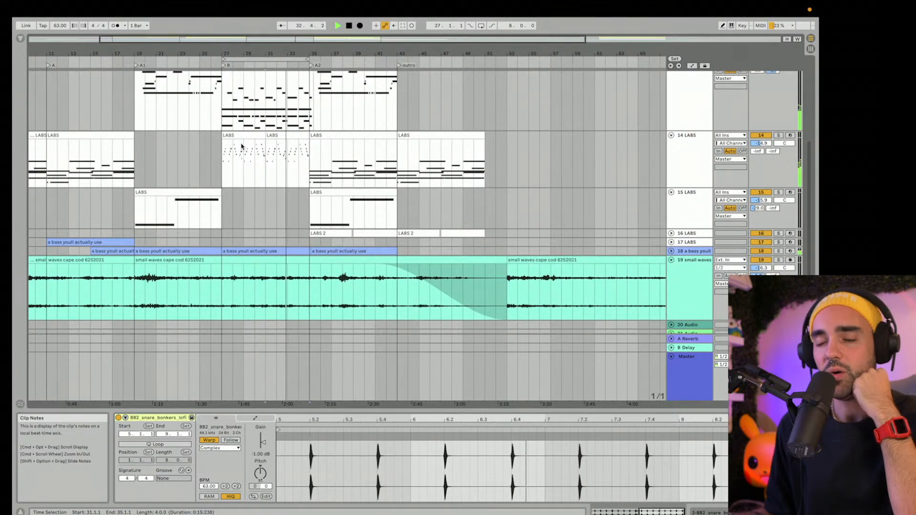
{"action": "scroll", "coordinate": [241, 146], "scroll_direction": "up", "scroll_amount": 3}
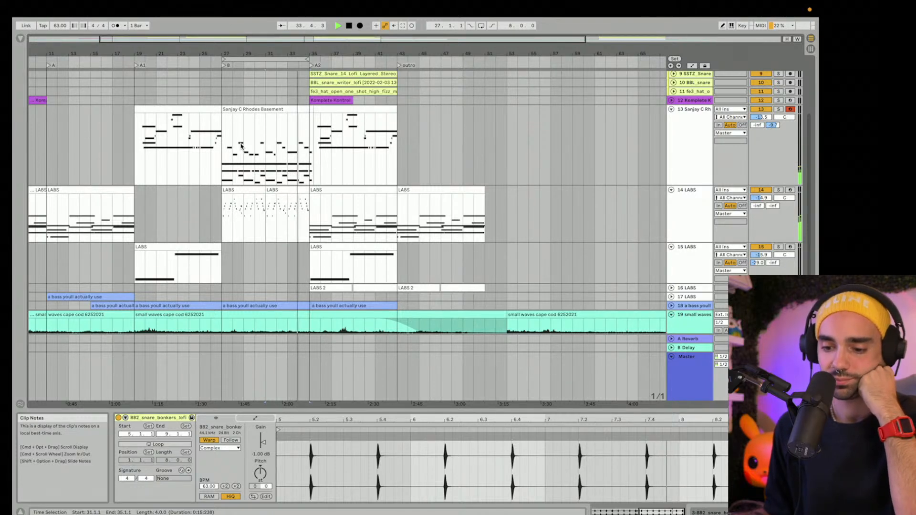
{"action": "scroll", "coordinate": [241, 147], "scroll_direction": "up", "scroll_amount": 3}
{"action": "scroll", "coordinate": [242, 147], "scroll_direction": "up", "scroll_amount": 3}
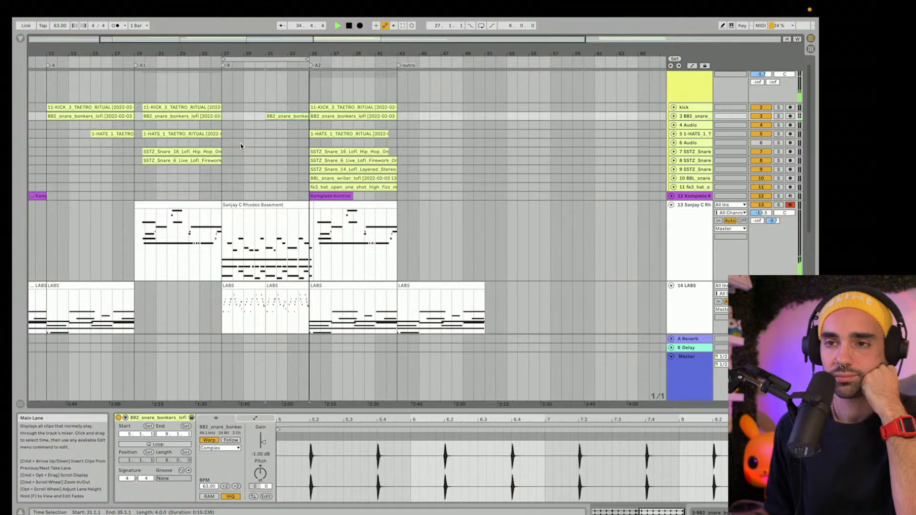
{"action": "scroll", "coordinate": [241, 147], "scroll_direction": "up", "scroll_amount": 1}
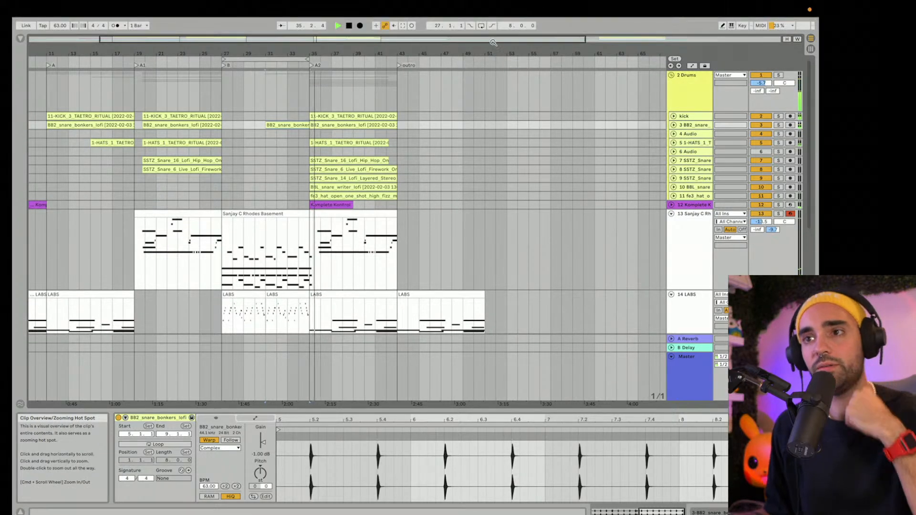
Step: Unfold the 18 bass track and extend the A2 bass clip's start back to bar 35
{"action": "scroll", "coordinate": [413, 179], "scroll_direction": "down", "scroll_amount": 10}
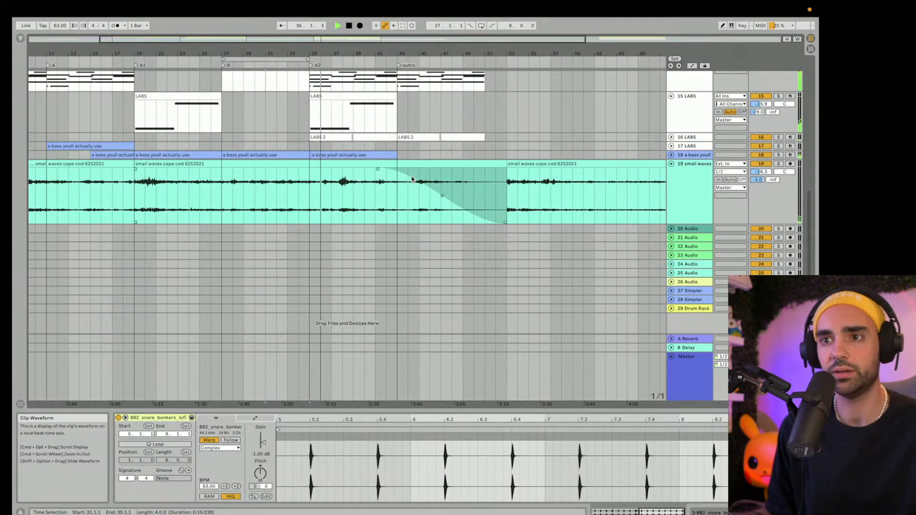
{"action": "left_click", "coordinate": [672, 154]}
{"action": "key", "text": "space"}
{"action": "left_click_drag", "start_coordinate": [315, 56], "coordinate": [307, 152]}
Step: Play the transition from bar 34.4 into A2 to check the bass
{"action": "left_click", "coordinate": [294, 180]}
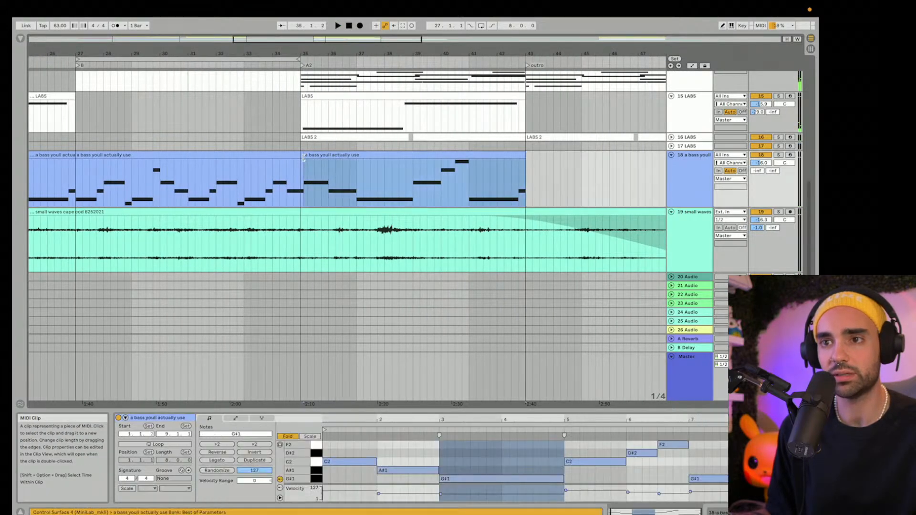
{"action": "key", "text": "space"}
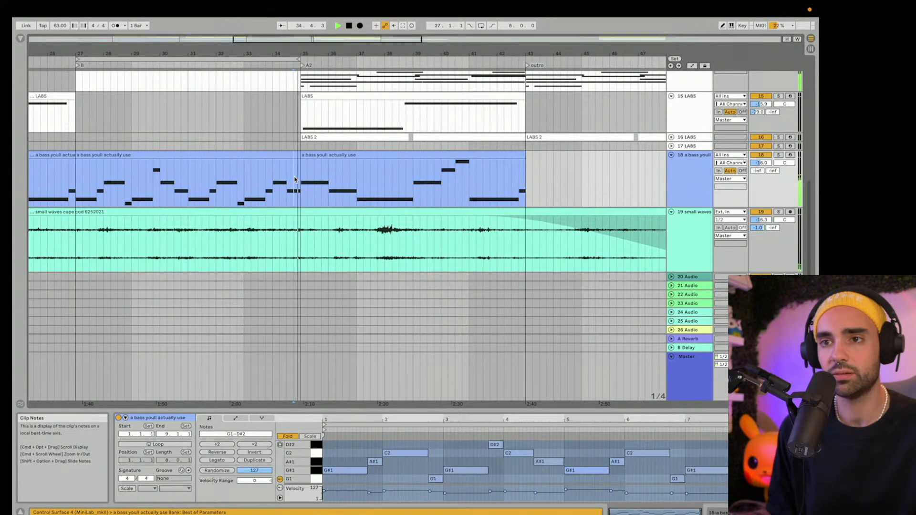
{"action": "left_click_drag", "start_coordinate": [298, 54], "coordinate": [334, 20]}
{"action": "key", "text": "space"}
Step: Extend the A2 Rhodes clip's start back to bar 35 so it meets the end of the B section
{"action": "scroll", "coordinate": [290, 154], "scroll_direction": "up", "scroll_amount": 5}
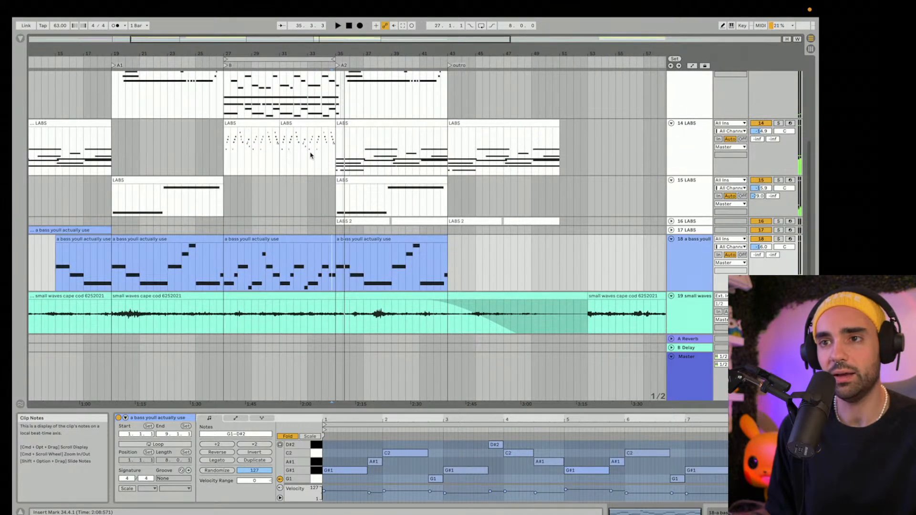
{"action": "scroll", "coordinate": [310, 155], "scroll_direction": "up", "scroll_amount": 2}
{"action": "scroll", "coordinate": [337, 78], "scroll_direction": "up", "scroll_amount": 5}
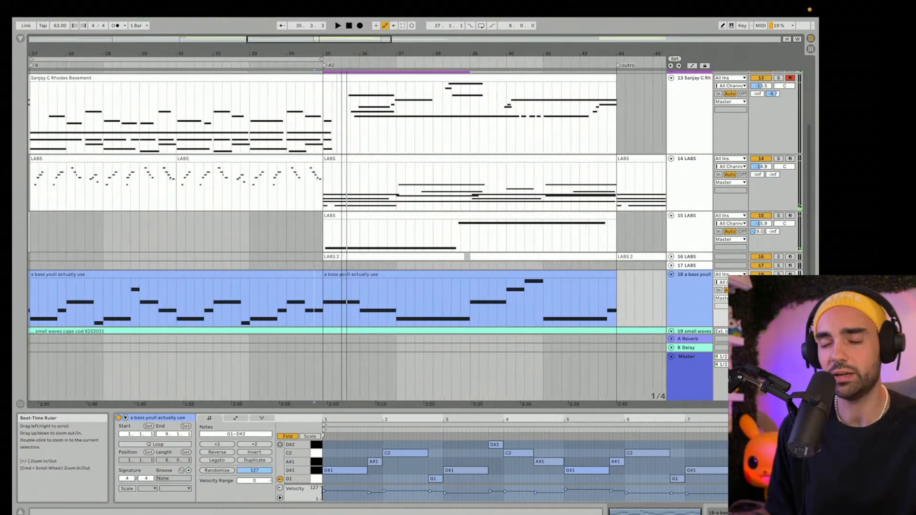
{"action": "left_click", "coordinate": [338, 78]}
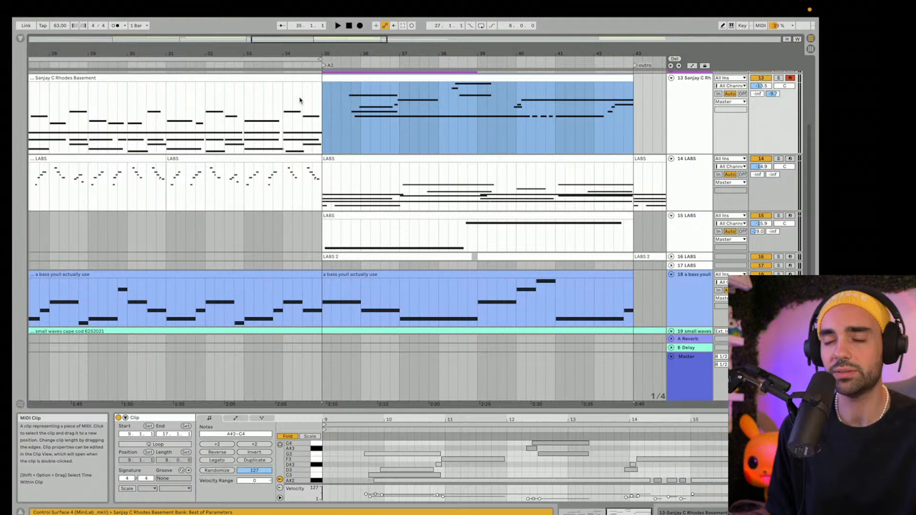
Step: Play the Rhodes part from bar 33.4 through the transition into A2, and stop playback
{"action": "left_click", "coordinate": [274, 116]}
{"action": "key", "text": "space"}
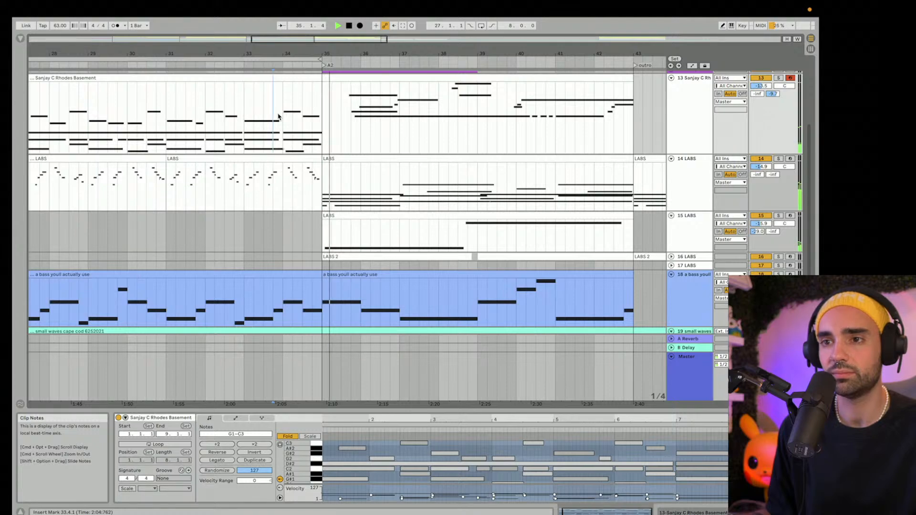
{"action": "left_click_drag", "start_coordinate": [292, 54], "coordinate": [334, 19]}
{"action": "scroll", "coordinate": [306, 142], "scroll_direction": "up", "scroll_amount": 6}
{"action": "key", "text": "space"}
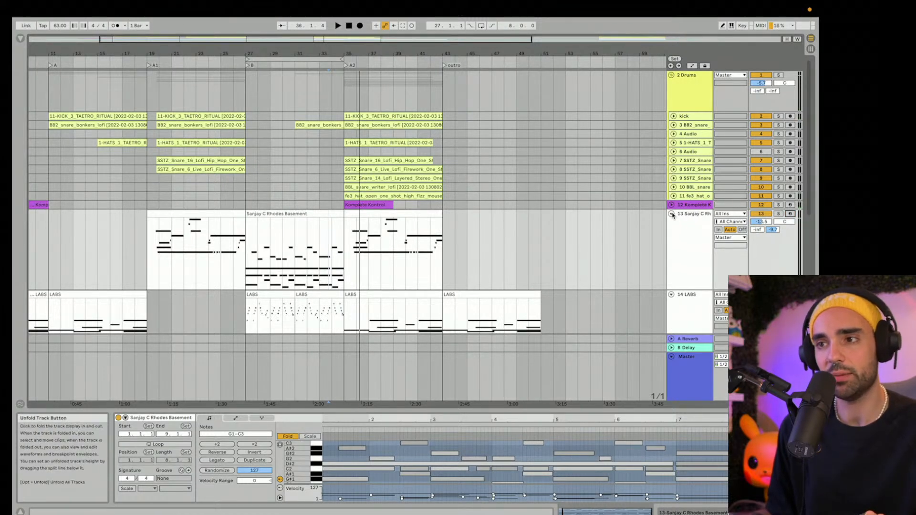
Step: Fold the 13 Rhodes track and arm 15 LABS for recording
{"action": "left_click", "coordinate": [672, 214]}
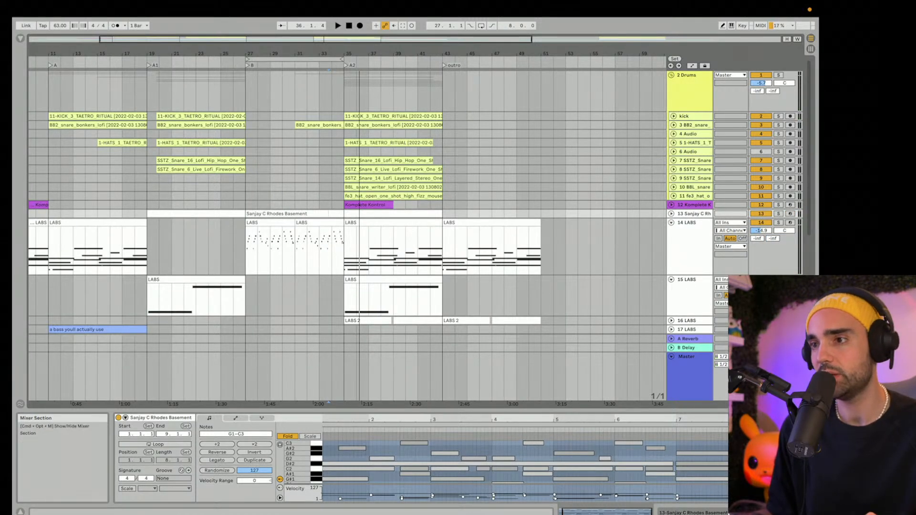
{"action": "left_click", "coordinate": [791, 280]}
{"action": "scroll", "coordinate": [679, 272], "scroll_direction": "down", "scroll_amount": 3}
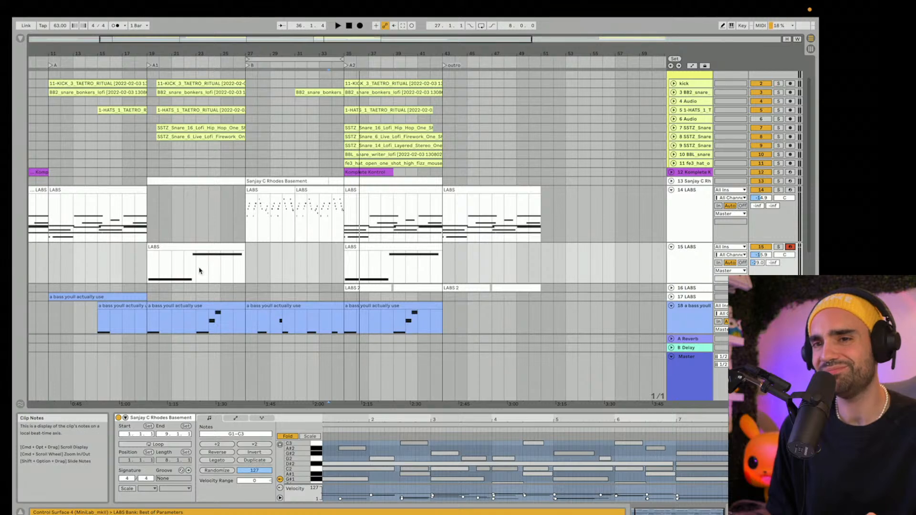
Step: Play from bar 22 within A1's held 15 LABS note to try out a part on that track
{"action": "left_click", "coordinate": [189, 271]}
{"action": "key", "text": "space"}
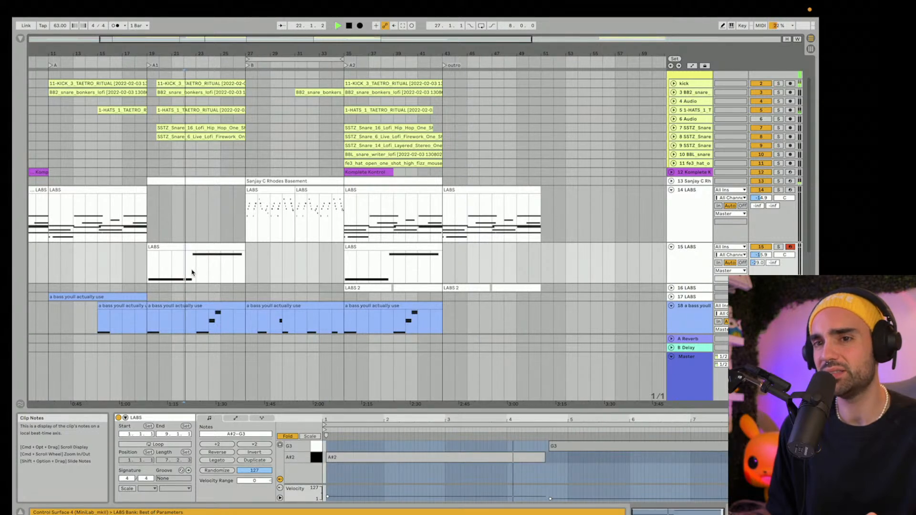
{"action": "left_click", "coordinate": [693, 274]}
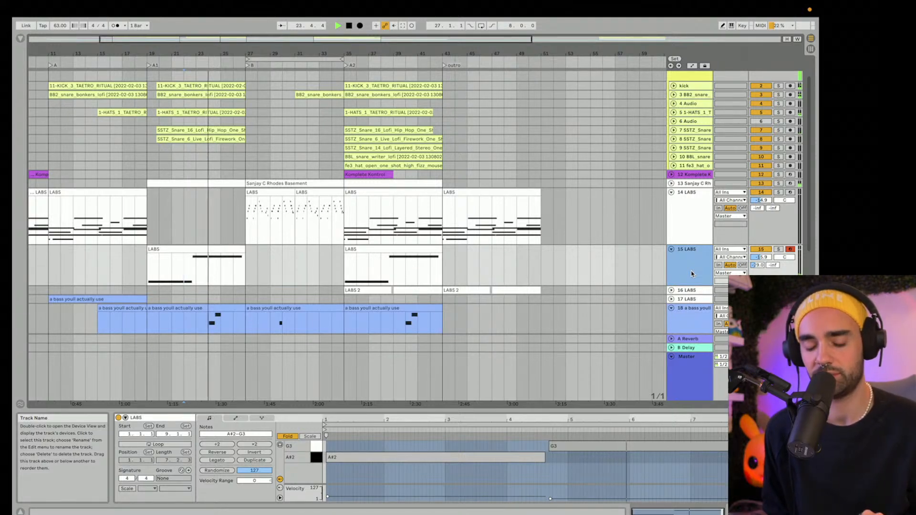
Step: Select the B section's loop range, stop playback, and capture the played MIDI as a clip on 15 LABS
{"action": "left_click", "coordinate": [268, 59]}
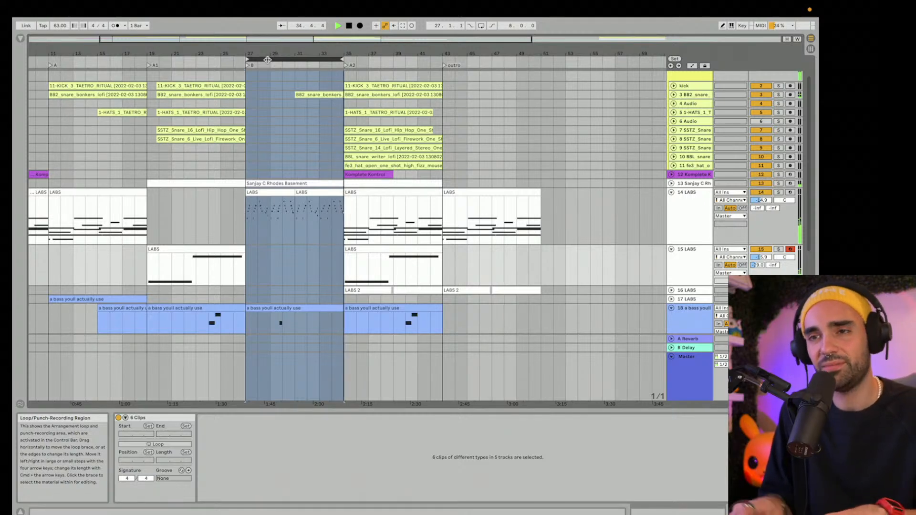
{"action": "key", "text": "space"}
{"action": "left_click", "coordinate": [402, 26]}
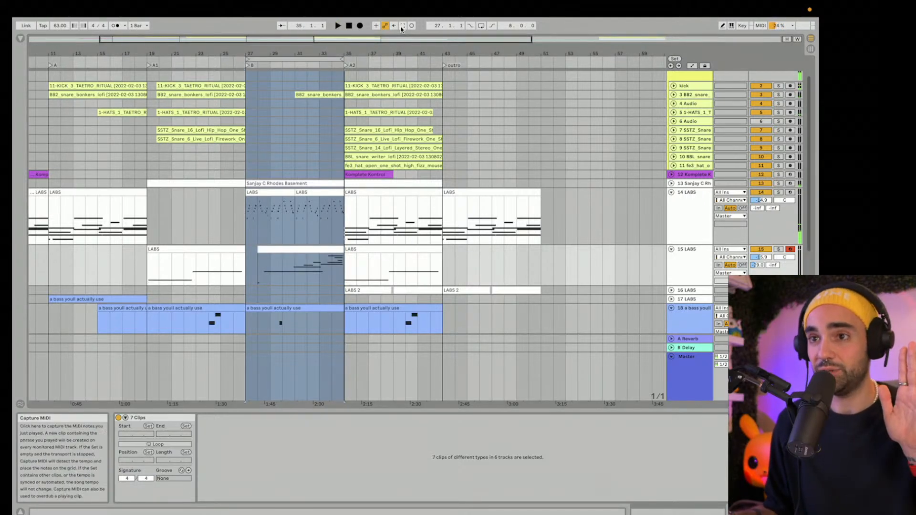
Step: Extend the start of the captured 15 LABS clip back to bar 27
{"action": "left_click", "coordinate": [347, 250]}
{"action": "left_click", "coordinate": [257, 251]}
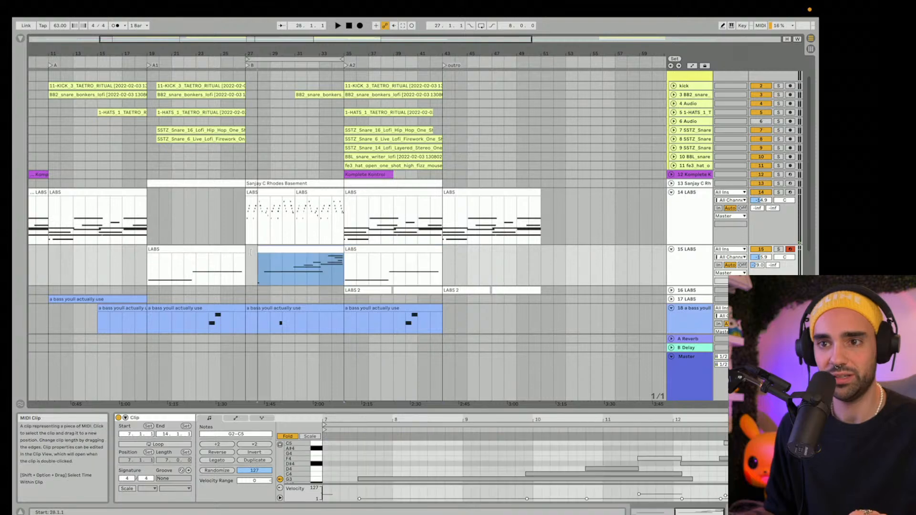
{"action": "left_click_drag", "start_coordinate": [256, 251], "coordinate": [246, 251]}
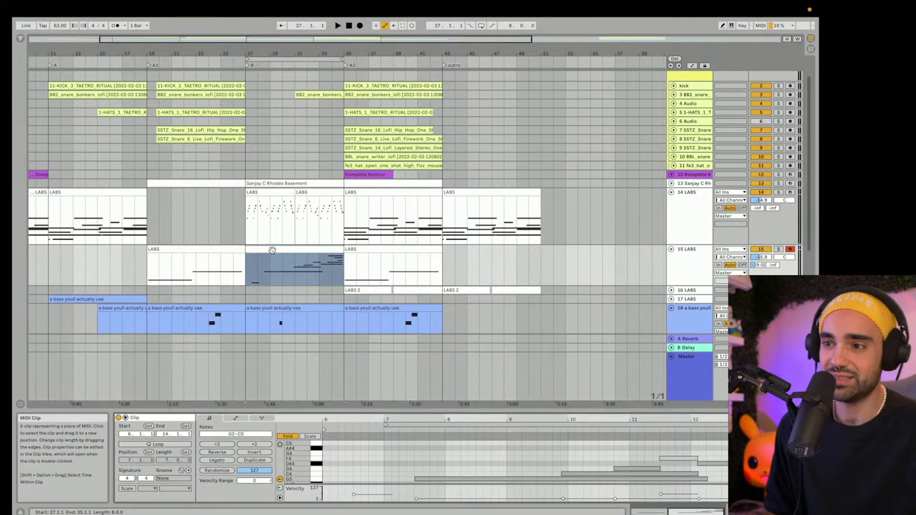
Step: Examine the notes of the captured B-section clip on 15 LABS in an enlarged note editor
{"action": "left_click_drag", "start_coordinate": [411, 409], "coordinate": [406, 130]}
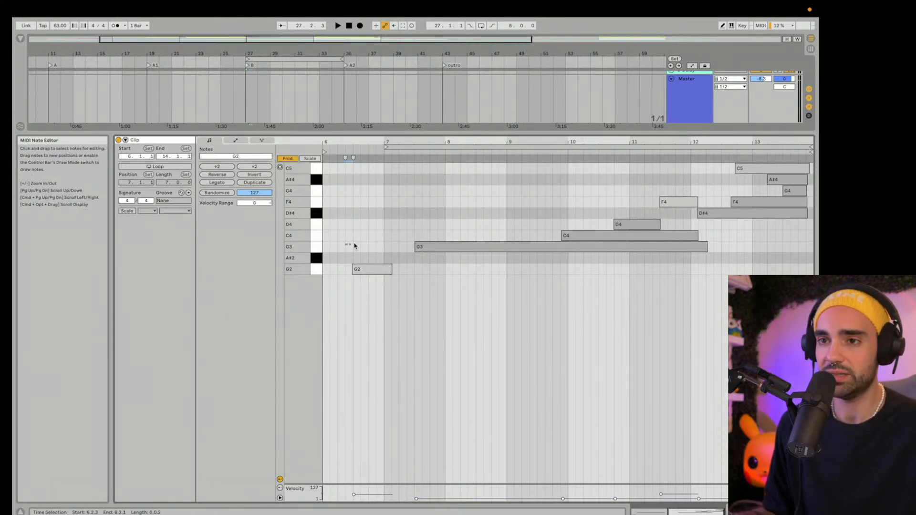
{"action": "left_click_drag", "start_coordinate": [381, 258], "coordinate": [432, 288]}
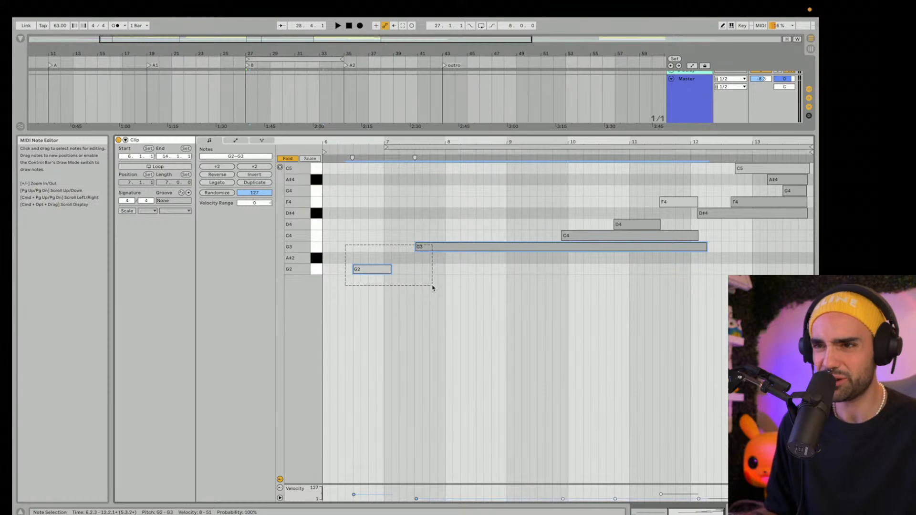
{"action": "left_click_drag", "start_coordinate": [366, 238], "coordinate": [575, 279]}
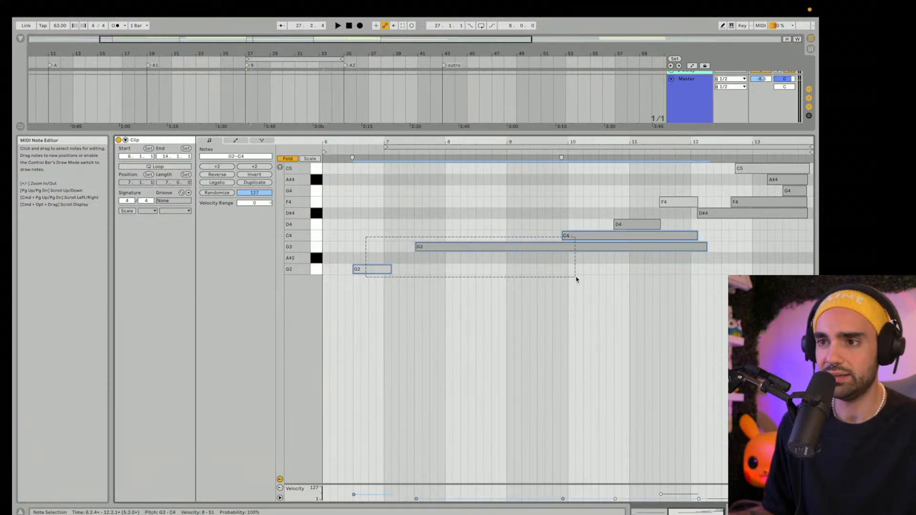
{"action": "left_click_drag", "start_coordinate": [375, 236], "coordinate": [564, 301]}
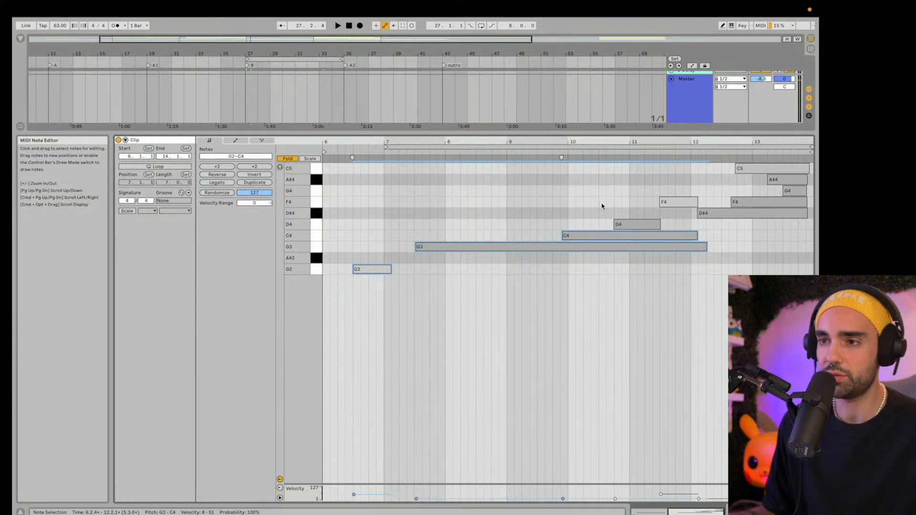
{"action": "left_click_drag", "start_coordinate": [636, 187], "coordinate": [754, 246]}
{"action": "left_click_drag", "start_coordinate": [814, 252], "coordinate": [786, 191]}
{"action": "left_click", "coordinate": [647, 178]}
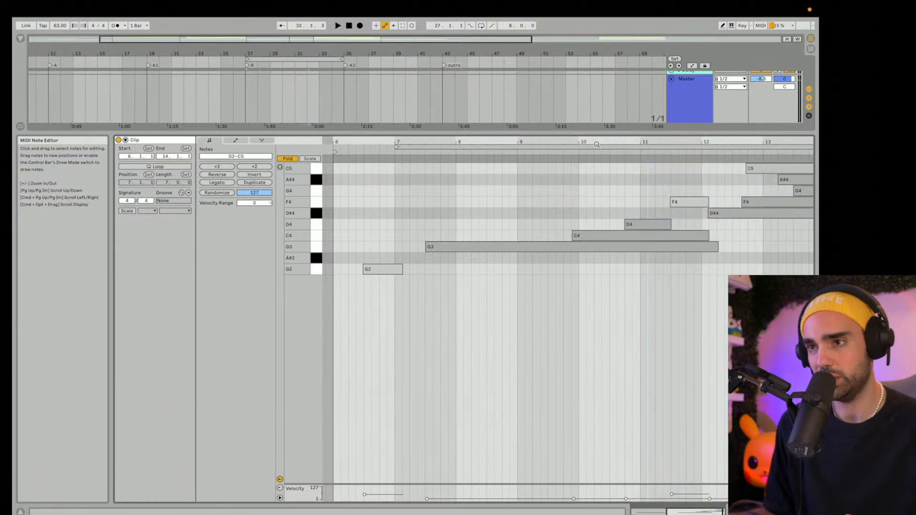
{"action": "left_click_drag", "start_coordinate": [595, 134], "coordinate": [536, 407]}
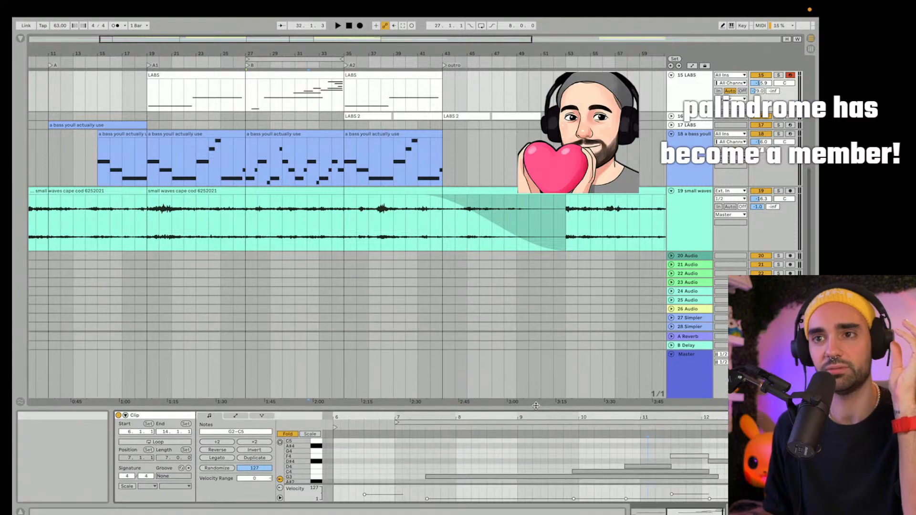
Step: Play from bar 27 through the B section into A2 to hear the captured 15 LABS part in context
{"action": "scroll", "coordinate": [249, 182], "scroll_direction": "up", "scroll_amount": 5}
{"action": "left_click", "coordinate": [248, 181]}
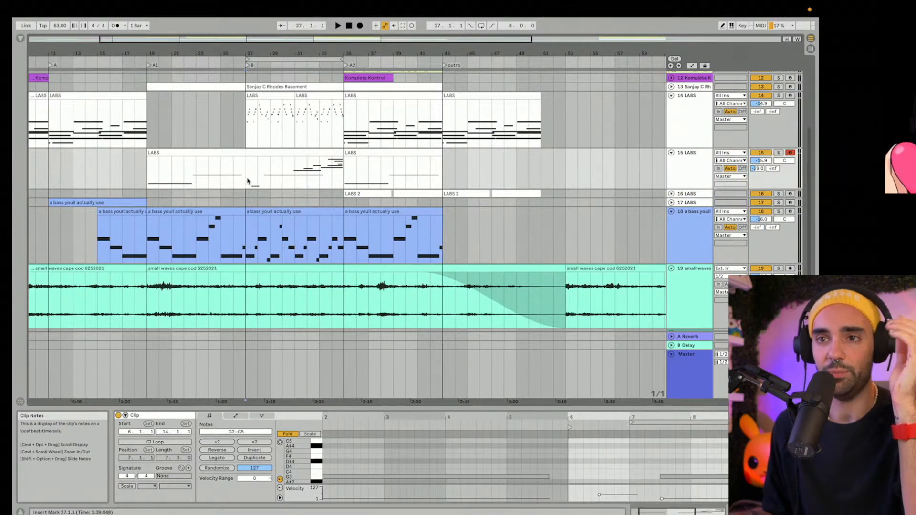
{"action": "key", "text": "space"}
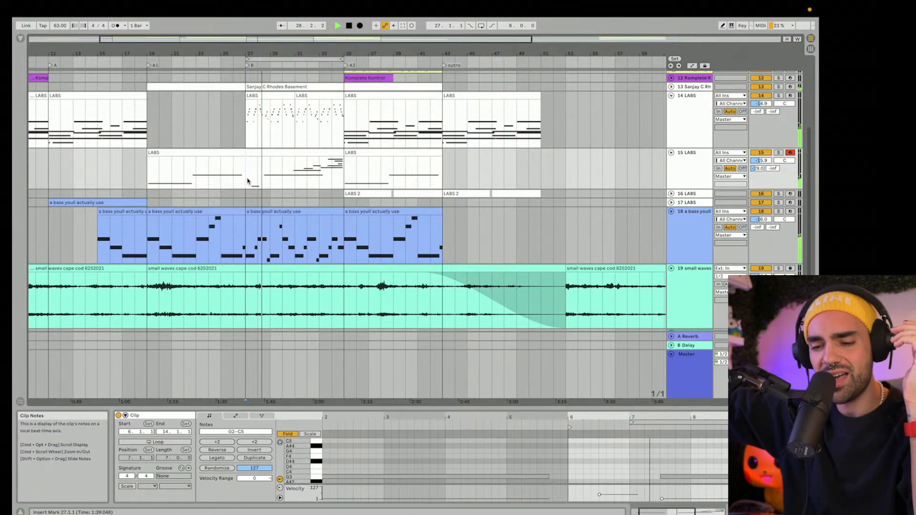
{"action": "scroll", "coordinate": [250, 180], "scroll_direction": "up", "scroll_amount": 1}
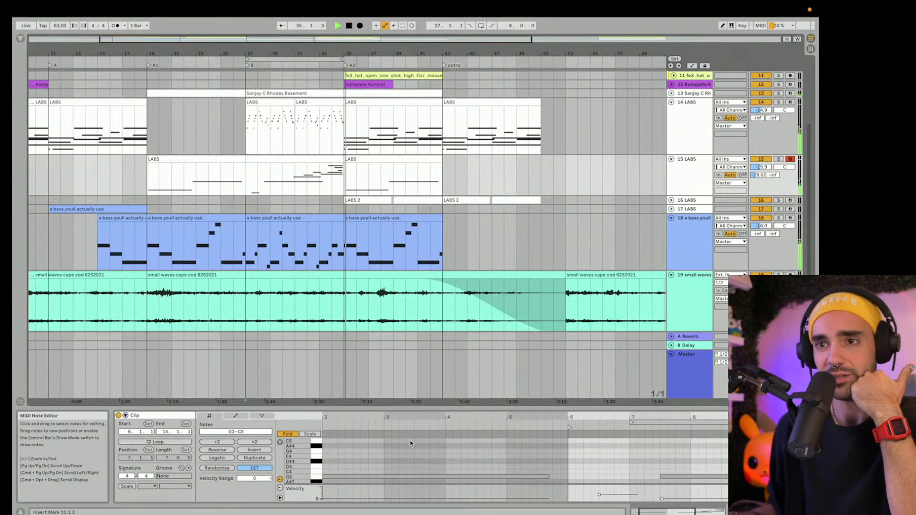
{"action": "scroll", "coordinate": [649, 303], "scroll_direction": "up", "scroll_amount": 5}
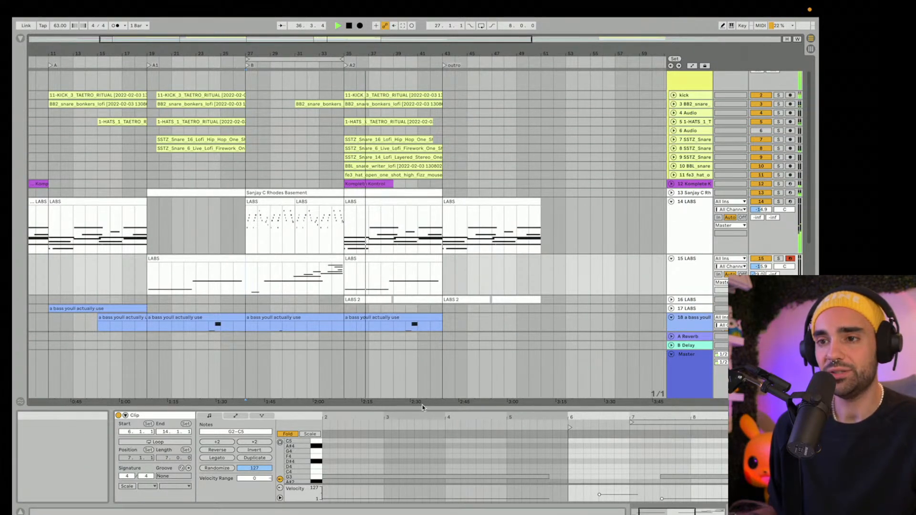
Step: Collapse the clip's note editor and replay the start of the B section from bar 27
{"action": "left_click_drag", "start_coordinate": [423, 409], "coordinate": [419, 477]}
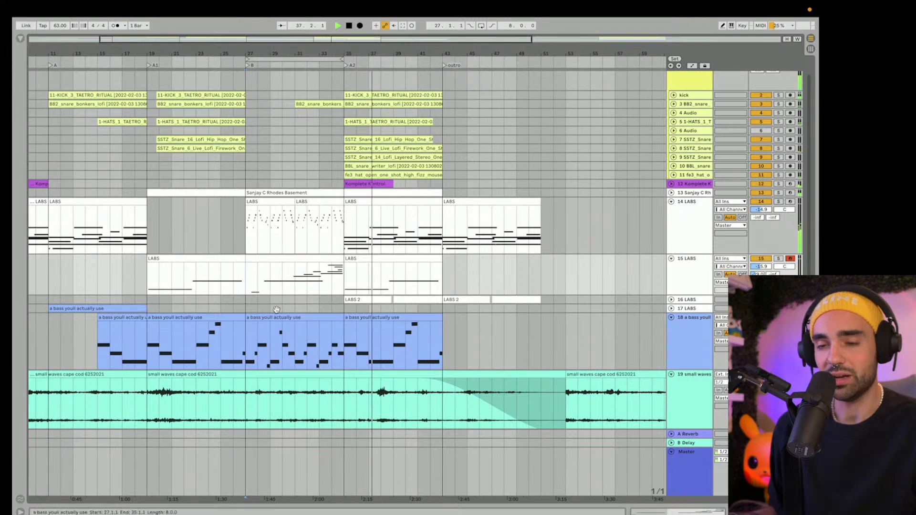
{"action": "scroll", "coordinate": [246, 252], "scroll_direction": "up", "scroll_amount": 1}
{"action": "left_click", "coordinate": [246, 252]}
{"action": "key", "text": "space"}
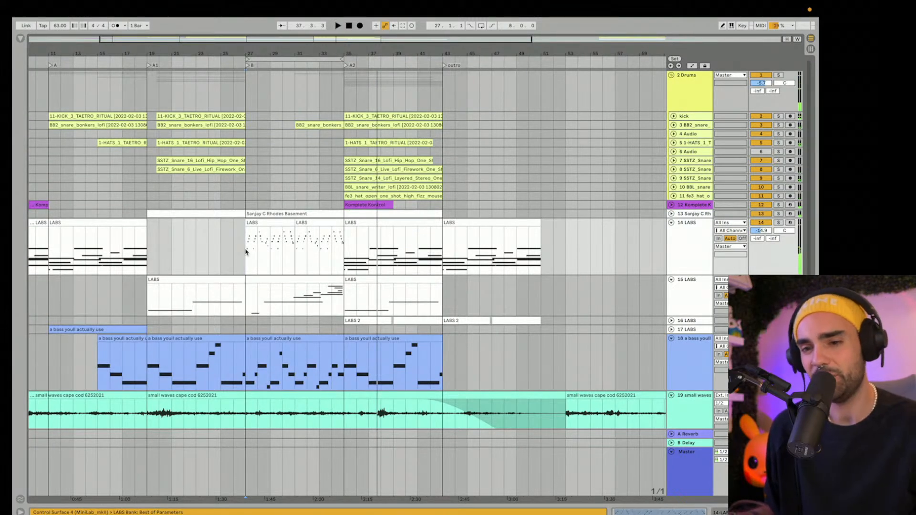
{"action": "key", "text": "space"}
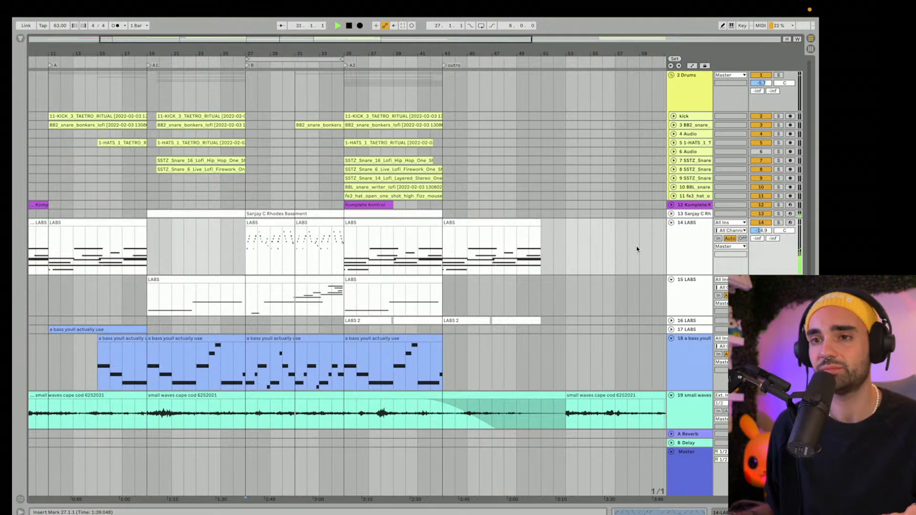
{"action": "scroll", "coordinate": [669, 230], "scroll_direction": "down", "scroll_amount": 5}
{"action": "scroll", "coordinate": [668, 231], "scroll_direction": "up", "scroll_amount": 5}
{"action": "key", "text": "space"}
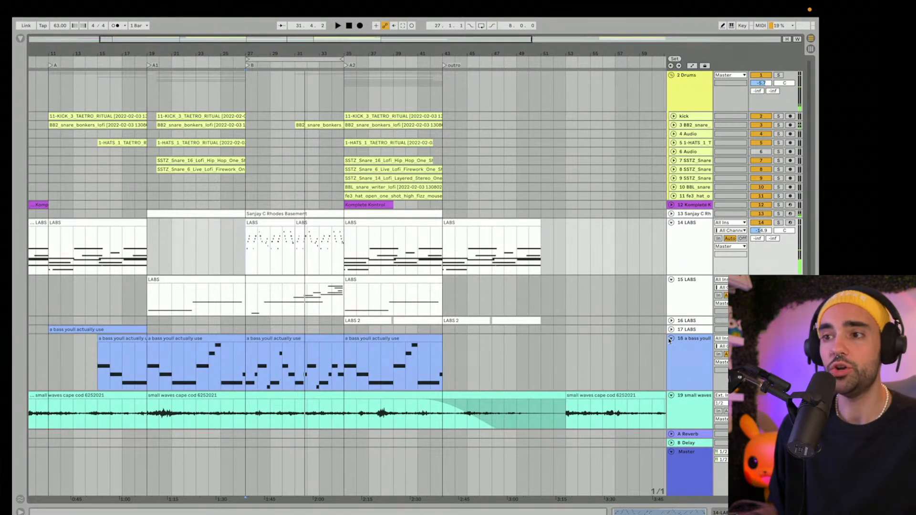
Step: Unfold and select the 17 LABS track, checking the B section parts on 15 LABS, 14 LABS and 13 Rhodes
{"action": "left_click", "coordinate": [671, 330]}
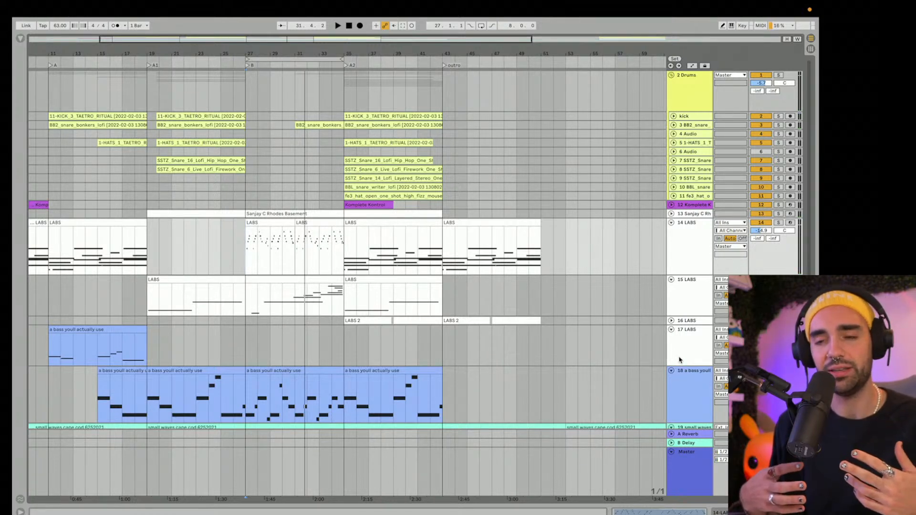
{"action": "left_click", "coordinate": [296, 308]}
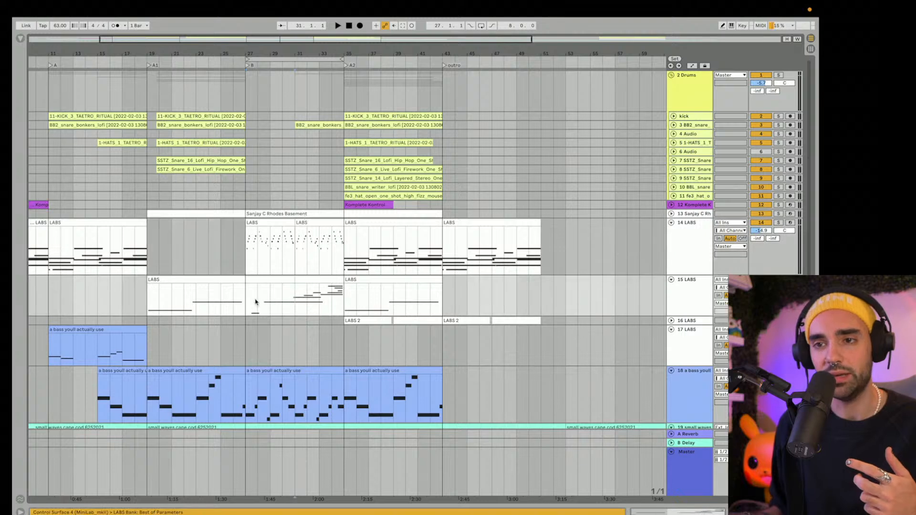
{"action": "left_click_drag", "start_coordinate": [260, 305], "coordinate": [349, 310]}
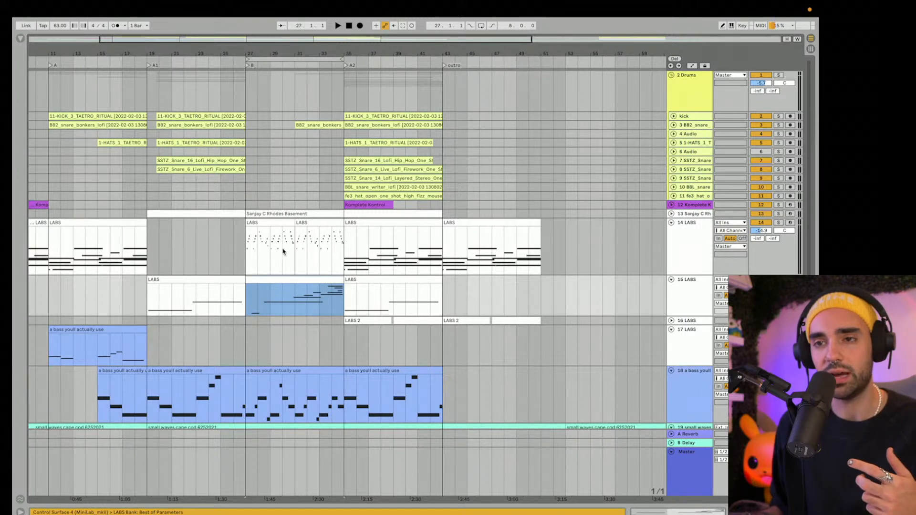
{"action": "left_click_drag", "start_coordinate": [247, 260], "coordinate": [300, 256]}
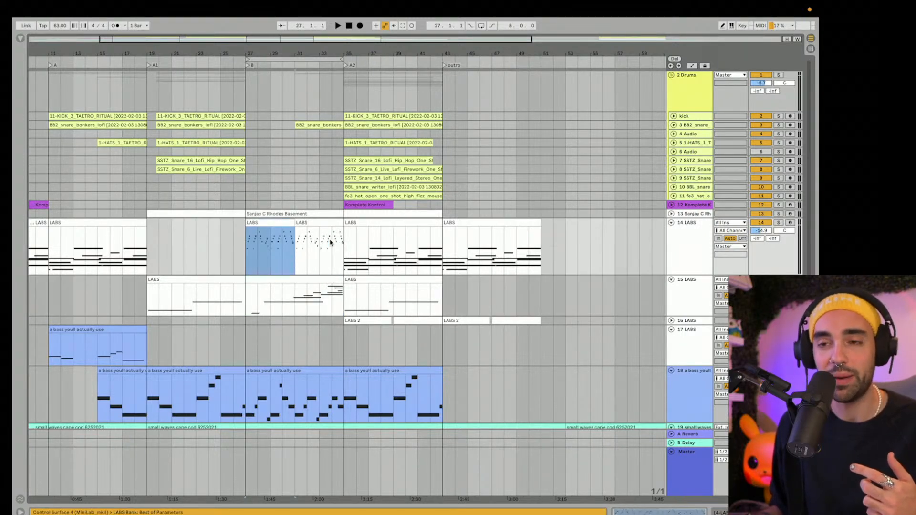
{"action": "left_click", "coordinate": [672, 213]}
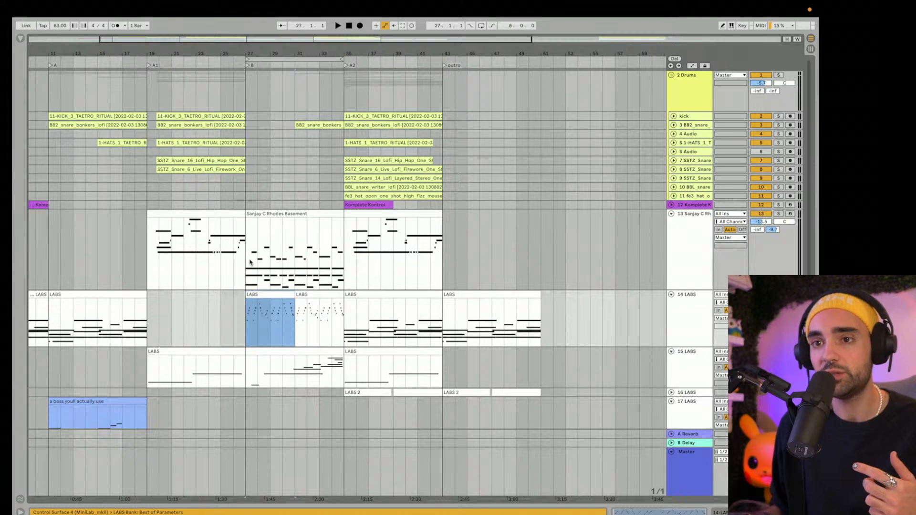
{"action": "left_click", "coordinate": [672, 214]}
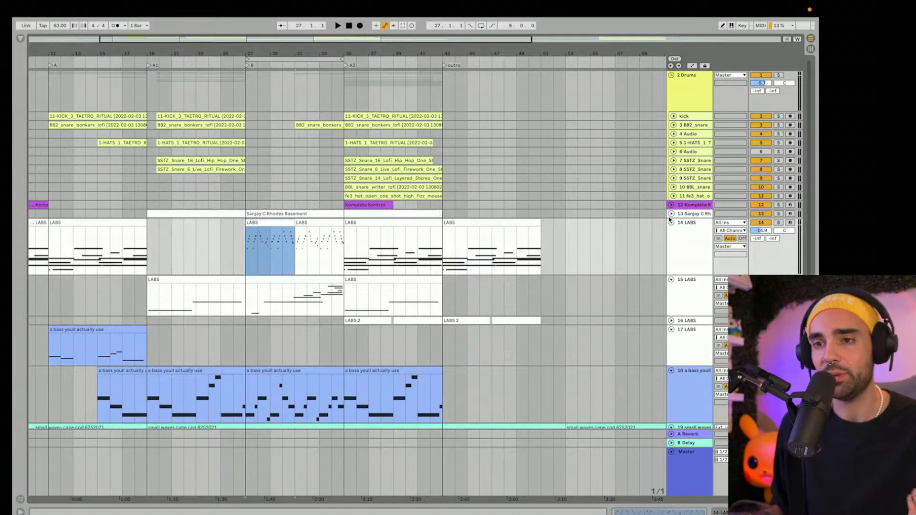
{"action": "left_click", "coordinate": [695, 347]}
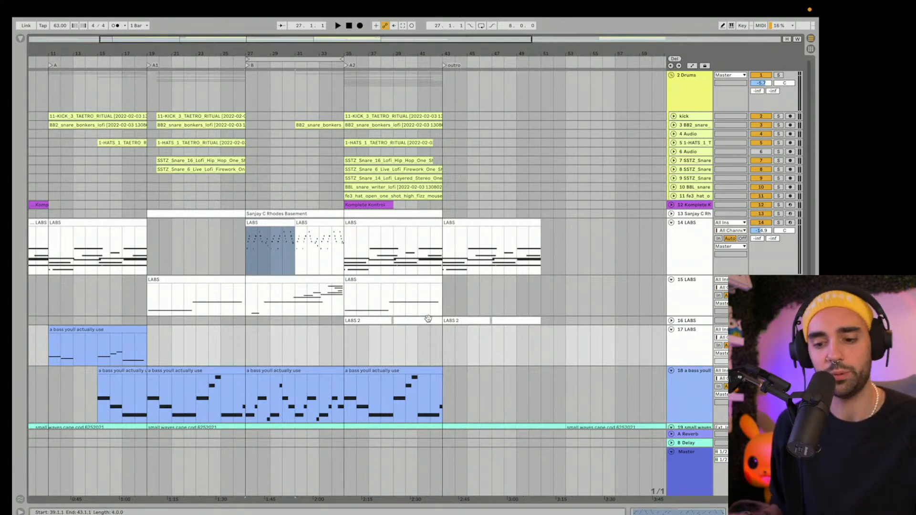
Step: Place the insert marker at bar 27 on 17 LABS and briefly play the B section's opening
{"action": "left_click", "coordinate": [245, 348]}
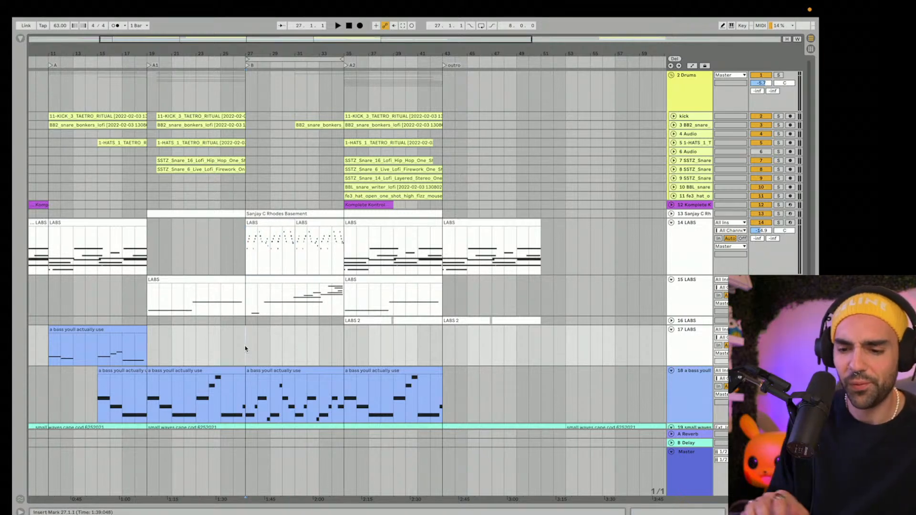
{"action": "key", "text": "space"}
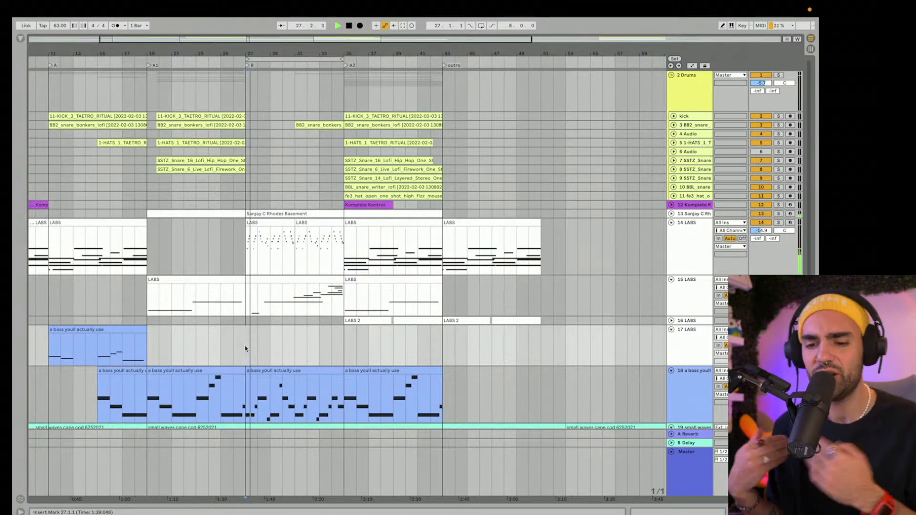
{"action": "key", "text": "space"}
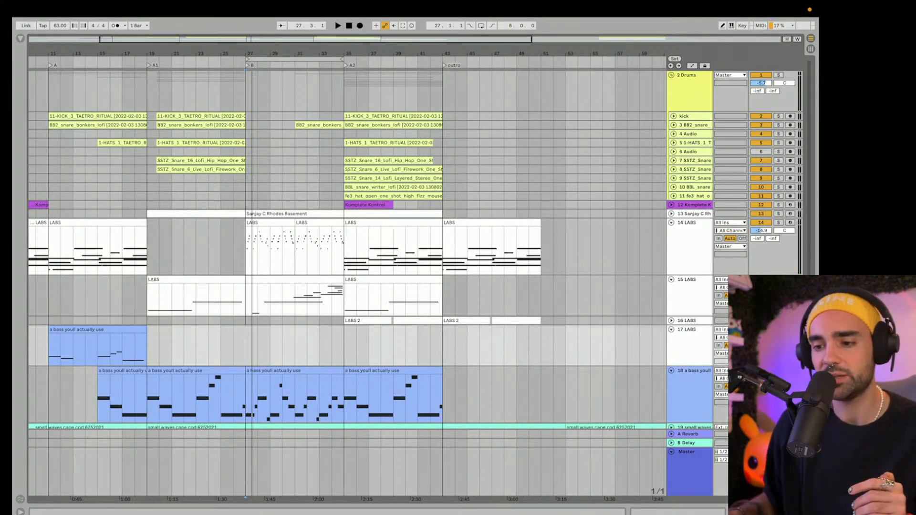
Step: Switch to the YouTube live chat window, read it enlarged, and return to the full-screen Ableton Live set
{"action": "mouse_move", "coordinate": [128, 3]}
{"action": "left_click", "coordinate": [37, 25]}
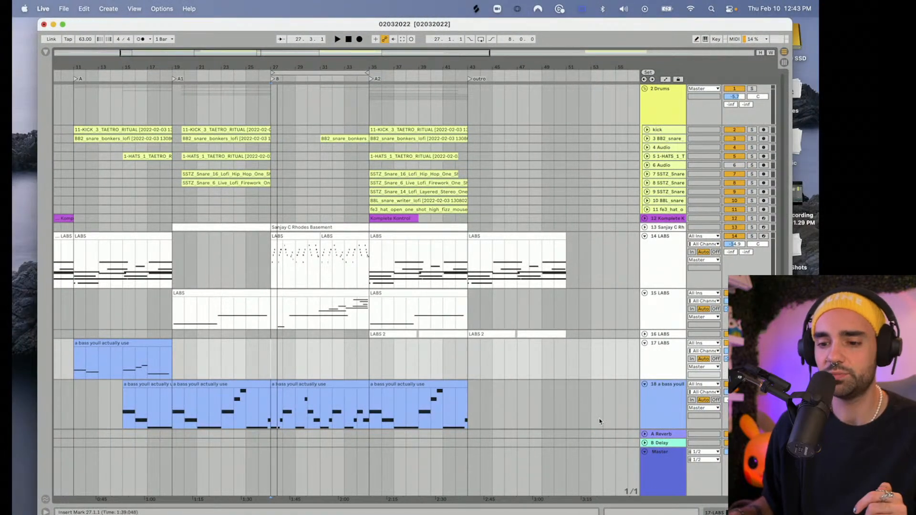
{"action": "left_click_drag", "start_coordinate": [589, 514], "coordinate": [444, 76]}
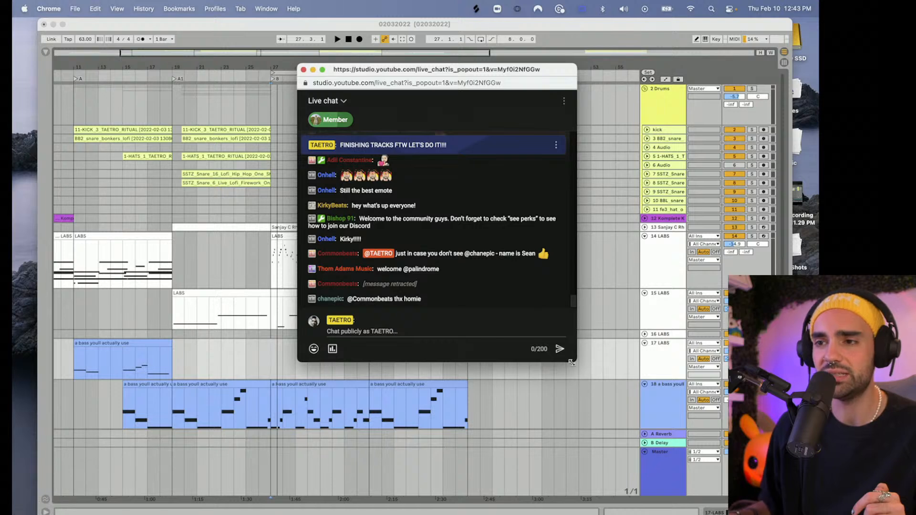
{"action": "left_click_drag", "start_coordinate": [576, 361], "coordinate": [655, 464]}
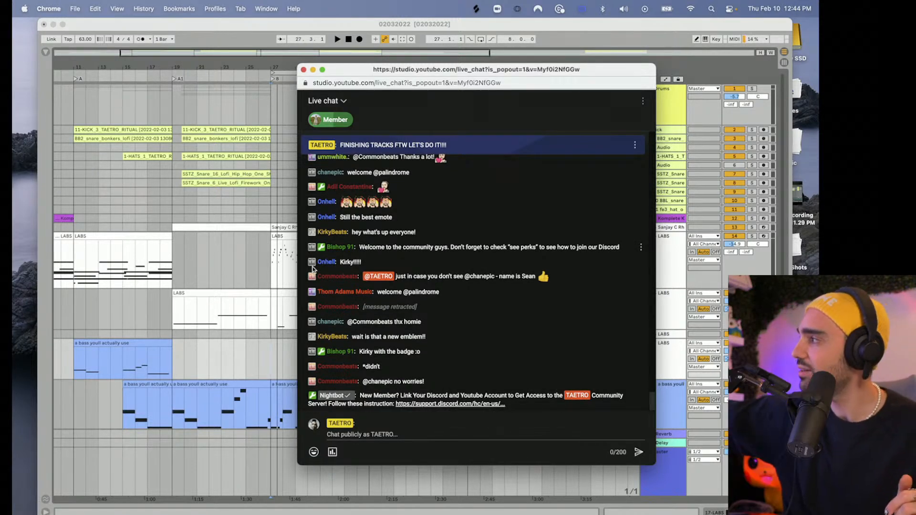
{"action": "left_click_drag", "start_coordinate": [361, 74], "coordinate": [343, 514]}
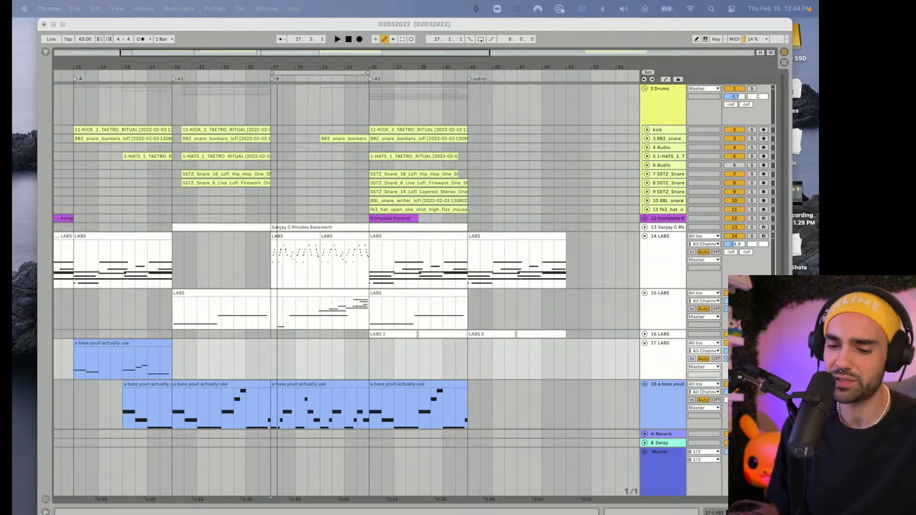
{"action": "scroll", "coordinate": [248, 244], "scroll_direction": "down", "scroll_amount": 1}
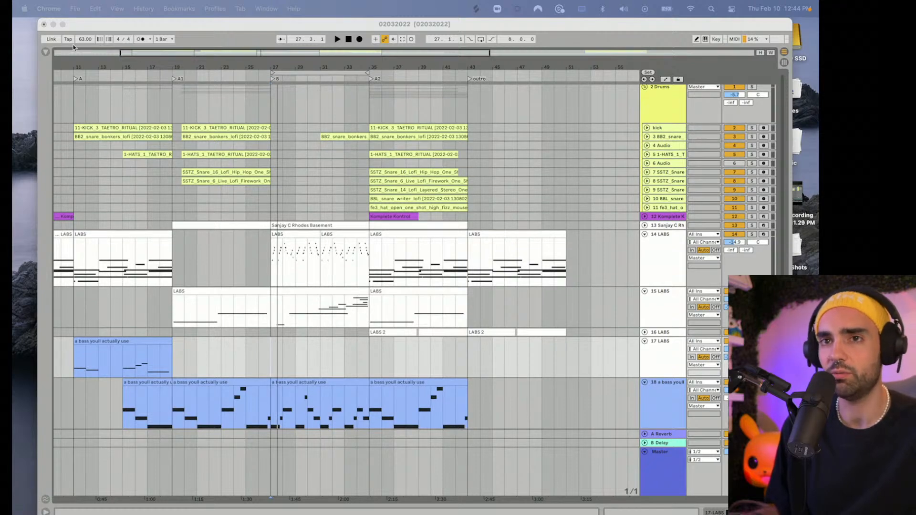
{"action": "left_click", "coordinate": [62, 24]}
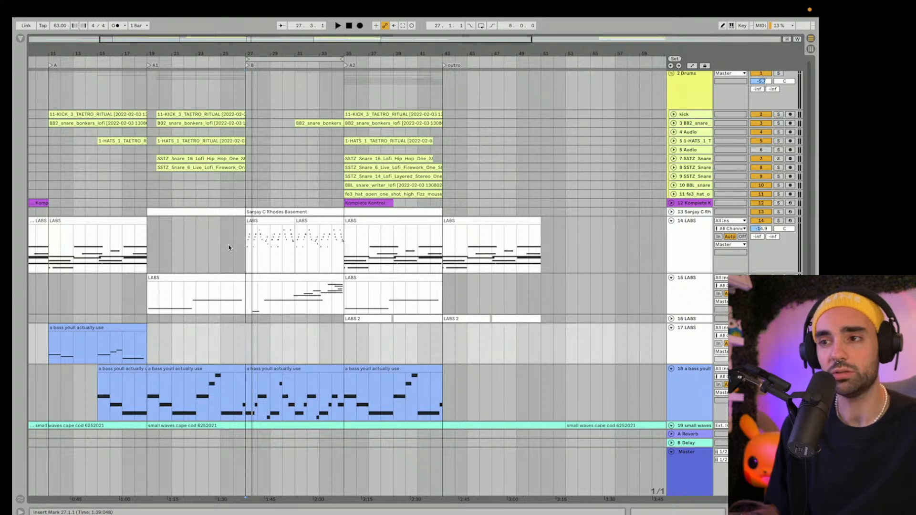
Step: Play the whole B section from bar 27 into A2, and stop playback
{"action": "left_click", "coordinate": [243, 344]}
{"action": "key", "text": "space"}
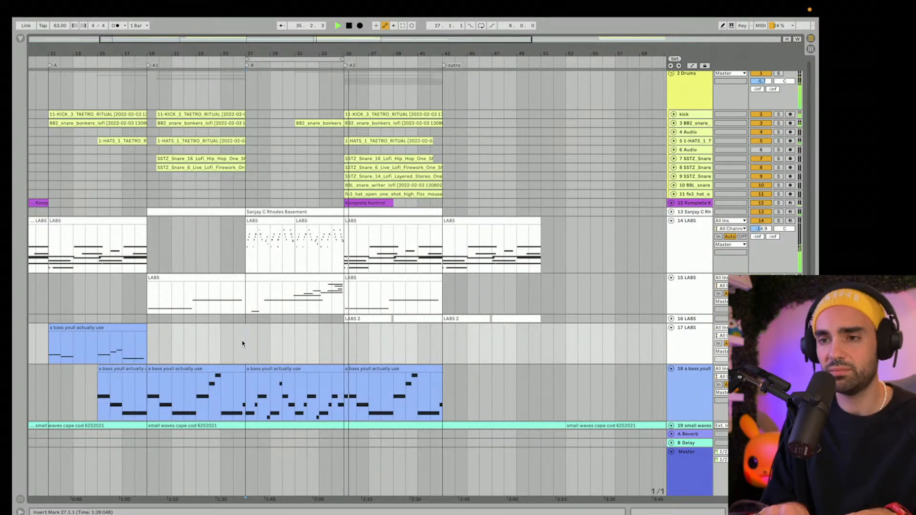
{"action": "key", "text": "space"}
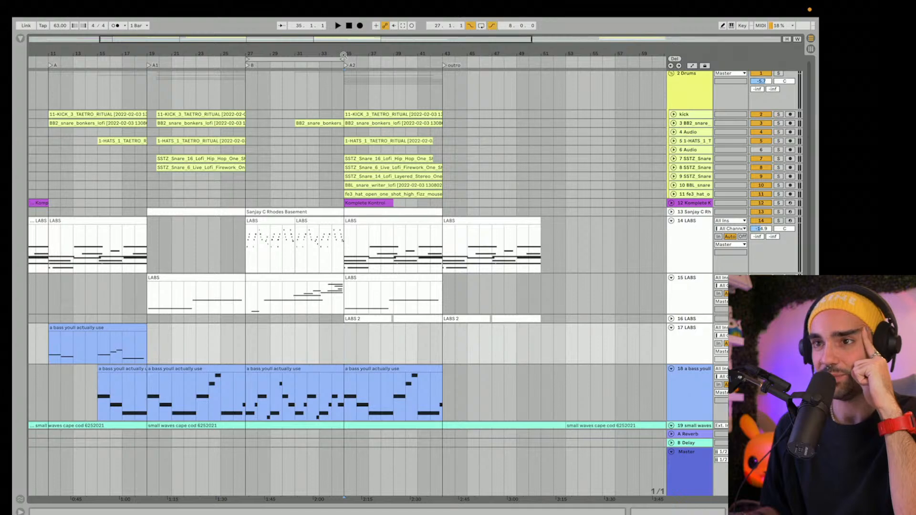
Step: Turn on looping for the B section, bars 27 to 35, with that range selected on 17 LABS
{"action": "left_click", "coordinate": [301, 62]}
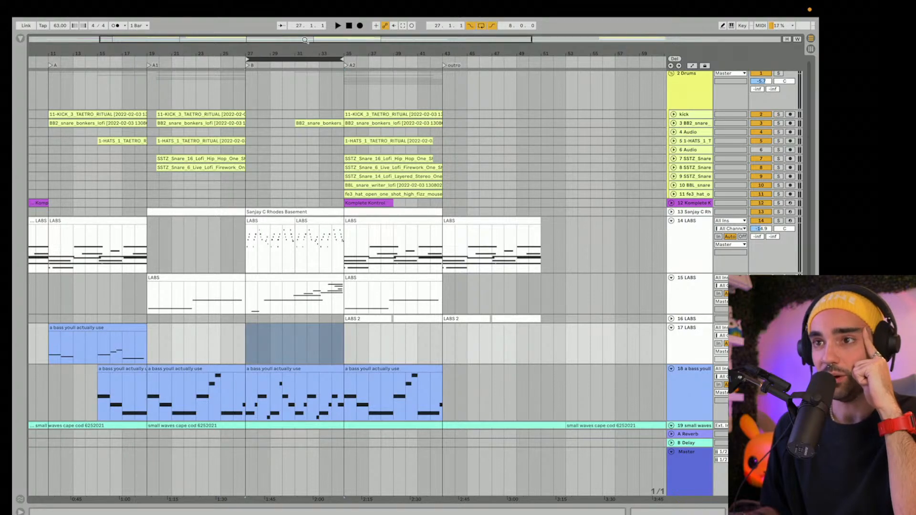
{"action": "left_click_drag", "start_coordinate": [296, 51], "coordinate": [302, 156]}
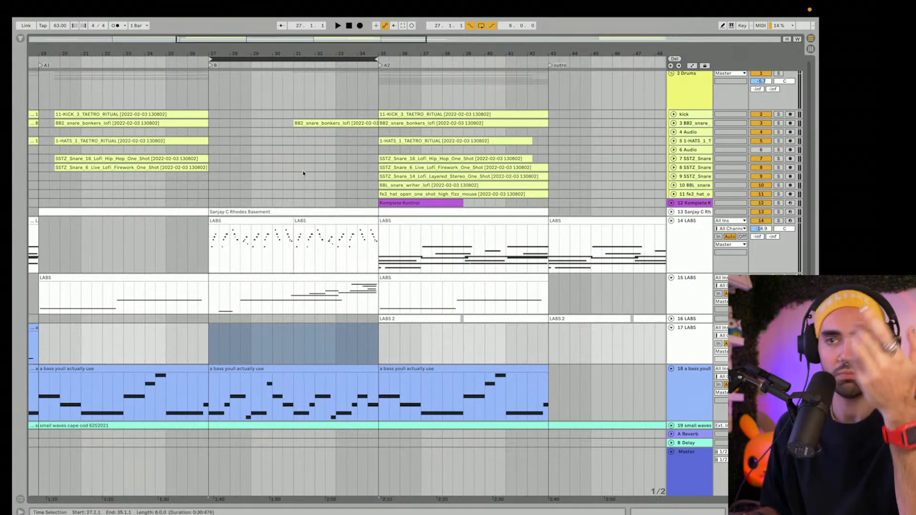
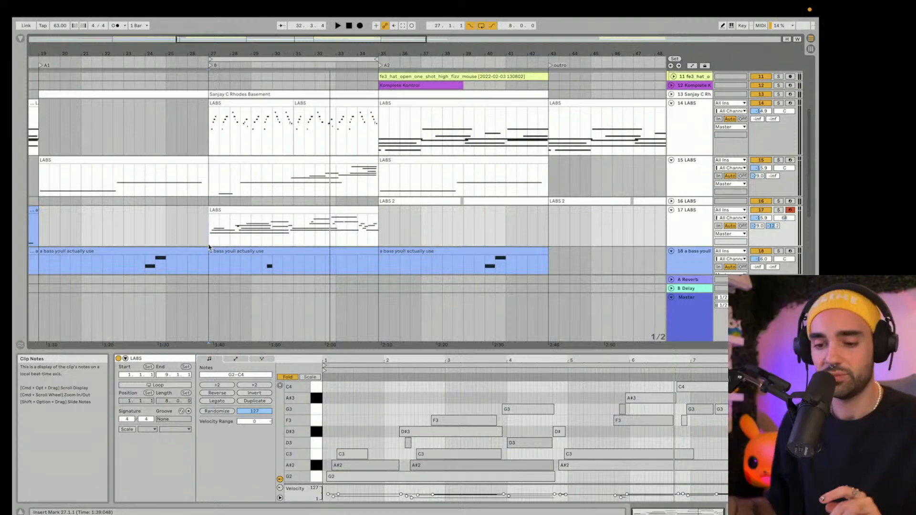
Step: Reshape the pitch bend envelope around 7.3 in the 17 LABS B-section clip, lowering its peak and extending its return while the loop plays
{"action": "key", "text": "space"}
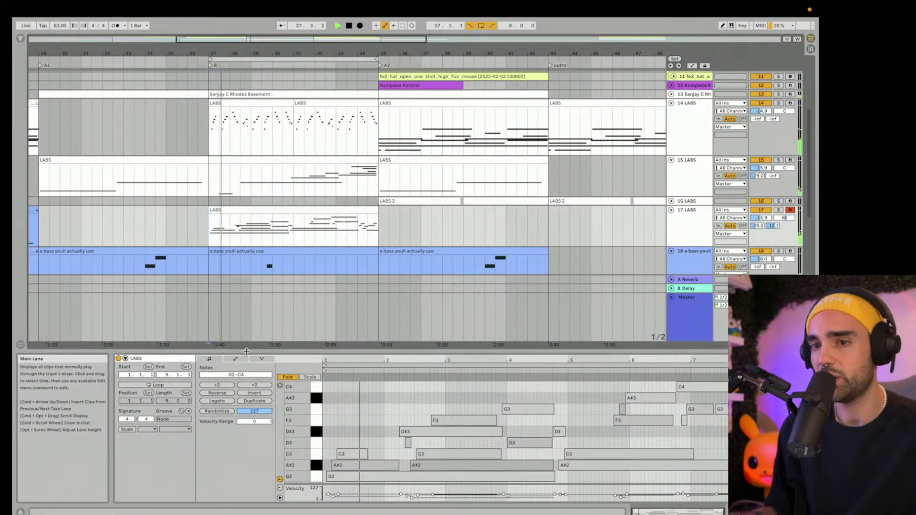
{"action": "left_click", "coordinate": [236, 359]}
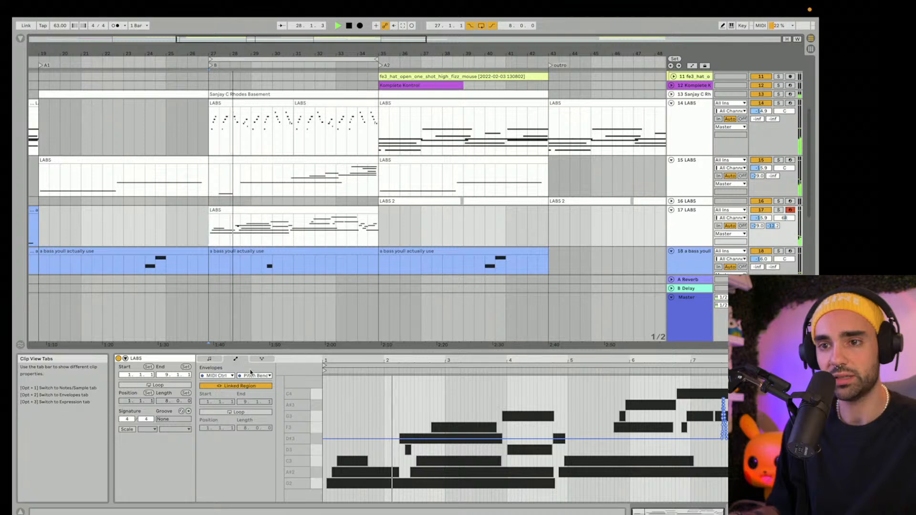
{"action": "left_click_drag", "start_coordinate": [724, 361], "coordinate": [674, 418]}
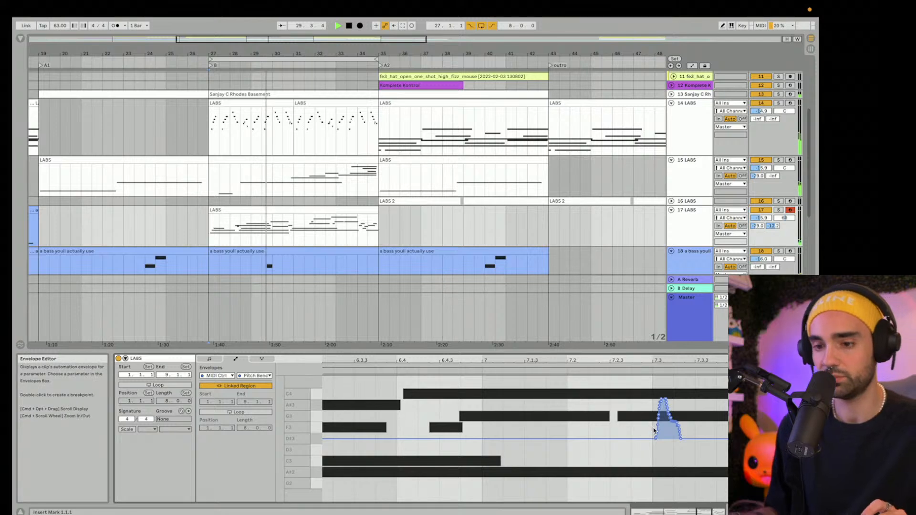
{"action": "left_click_drag", "start_coordinate": [660, 435], "coordinate": [657, 443]}
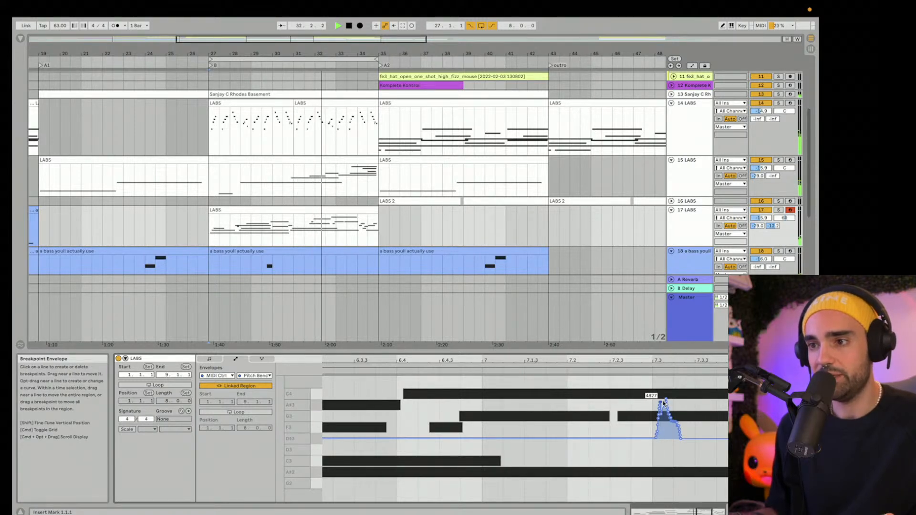
{"action": "left_click_drag", "start_coordinate": [662, 403], "coordinate": [668, 406]}
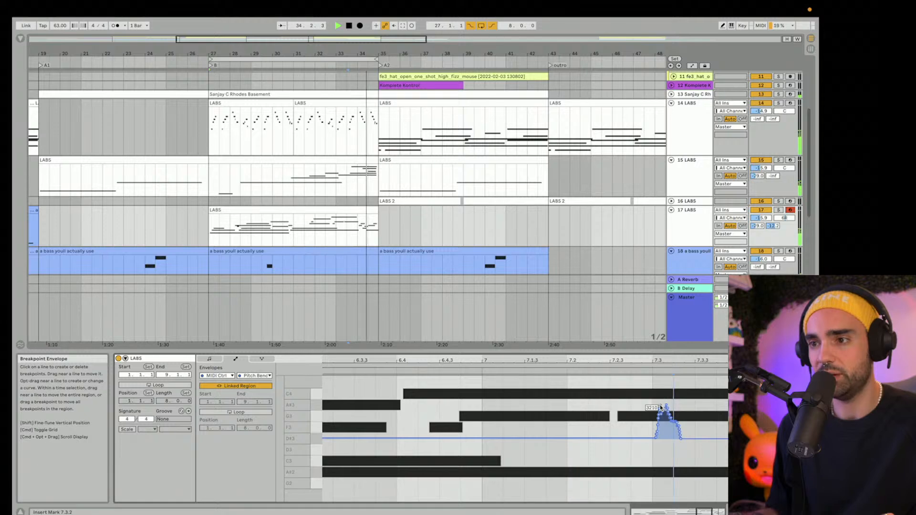
{"action": "left_click", "coordinate": [695, 439]}
{"action": "left_click_drag", "start_coordinate": [682, 441], "coordinate": [693, 439]}
Step: Replay the edited pitch bend near the end of the B section and close the clip editor
{"action": "key", "text": "space"}
{"action": "left_click", "coordinate": [462, 370]}
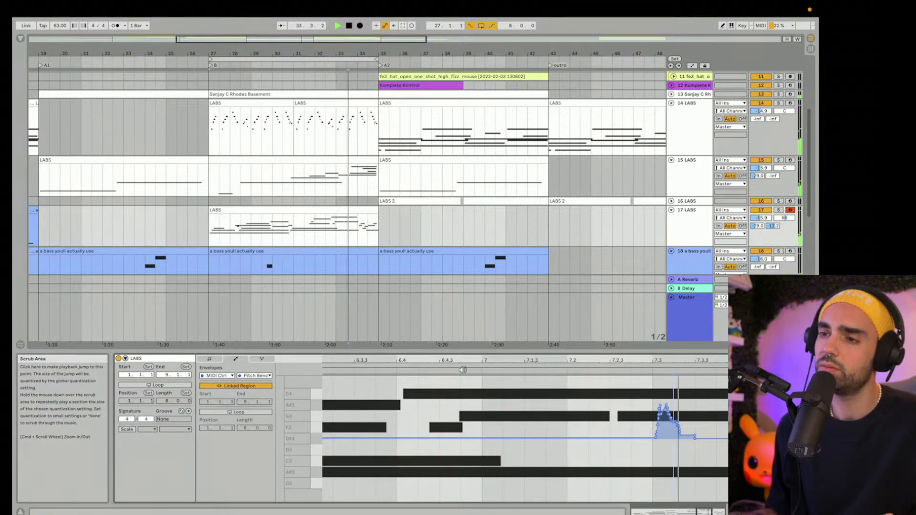
{"action": "left_click_drag", "start_coordinate": [462, 352], "coordinate": [460, 386]}
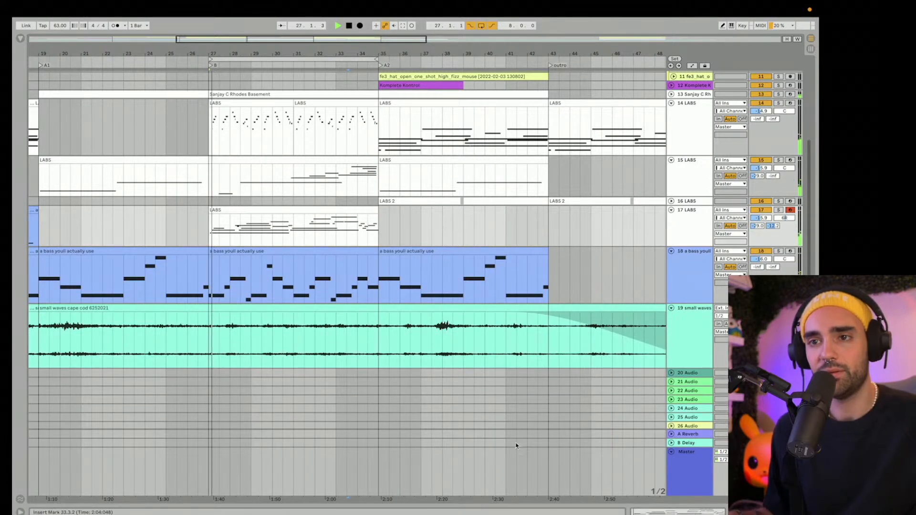
Step: Stop playback and select bars 35 to 43 on 17 LABS in the A2 section
{"action": "left_click", "coordinate": [379, 230]}
{"action": "left_click_drag", "start_coordinate": [380, 230], "coordinate": [564, 230]}
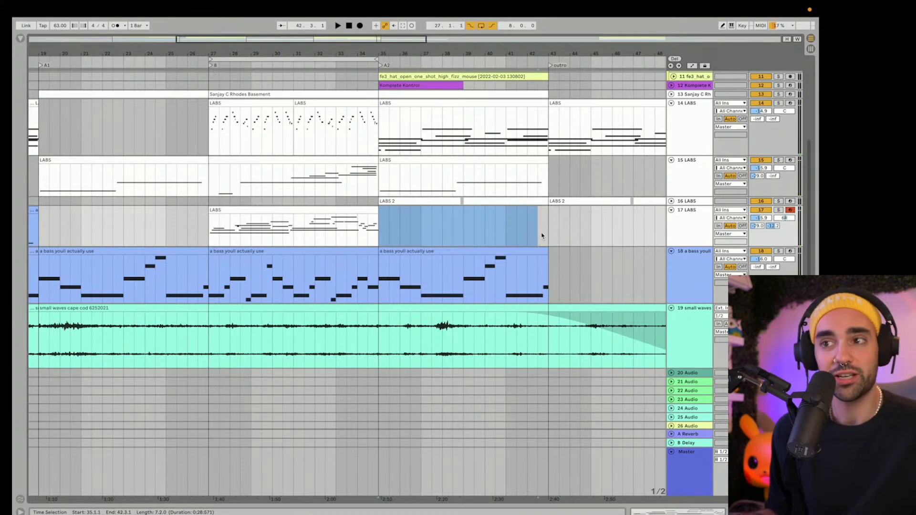
{"action": "scroll", "coordinate": [470, 273], "scroll_direction": "up", "scroll_amount": 5}
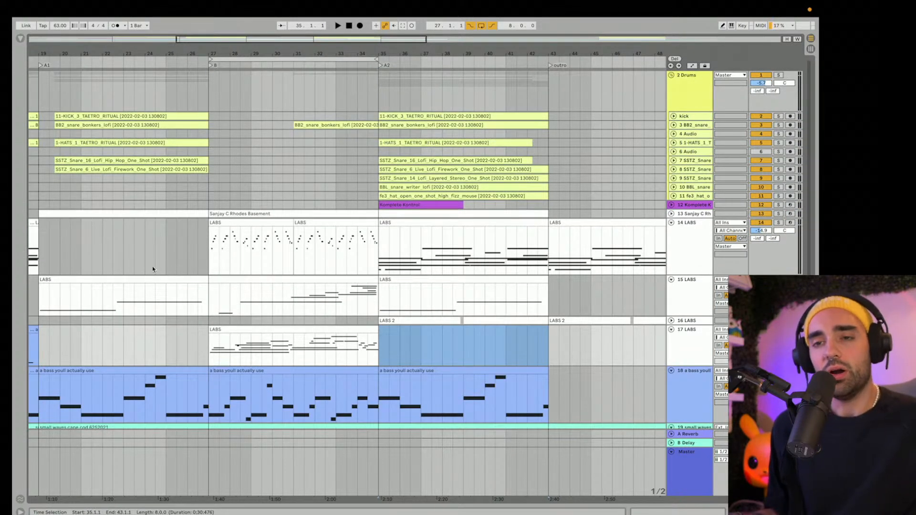
Step: Play from bar 25 through the transition into the B section while reviewing all its tracks, and stop playback
{"action": "left_click", "coordinate": [166, 262]}
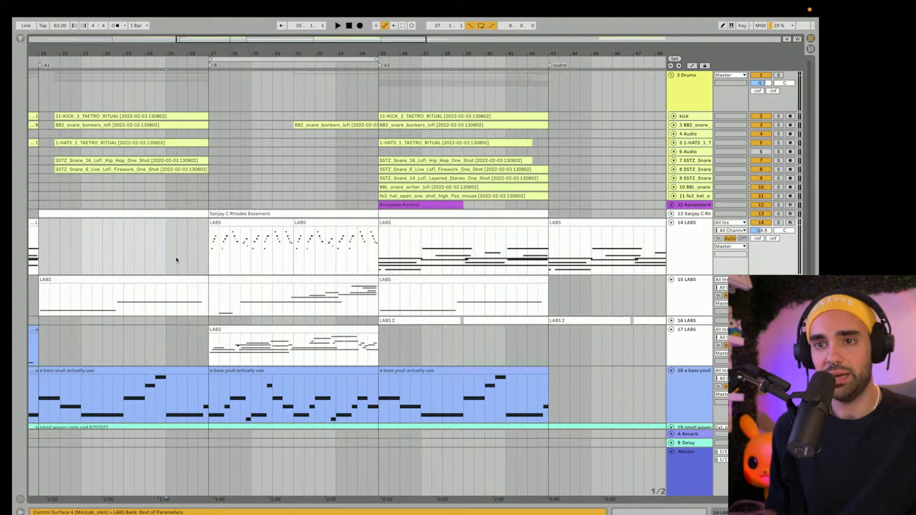
{"action": "key", "text": "space"}
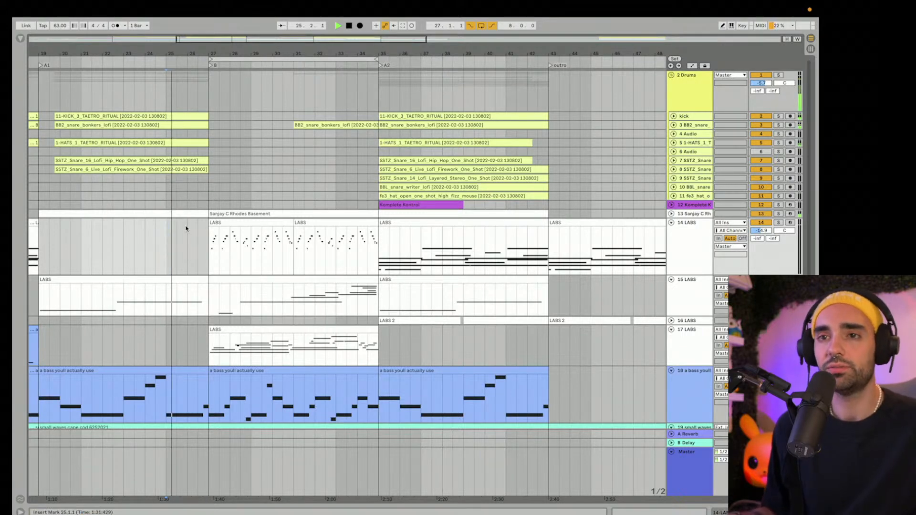
{"action": "scroll", "coordinate": [427, 333], "scroll_direction": "down", "scroll_amount": 2}
{"action": "scroll", "coordinate": [427, 333], "scroll_direction": "down", "scroll_amount": 2}
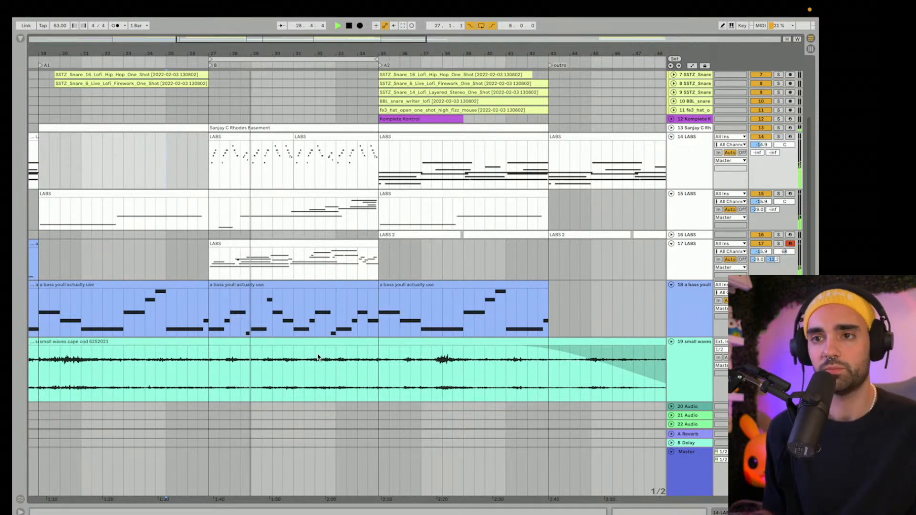
{"action": "scroll", "coordinate": [313, 335], "scroll_direction": "up", "scroll_amount": 3}
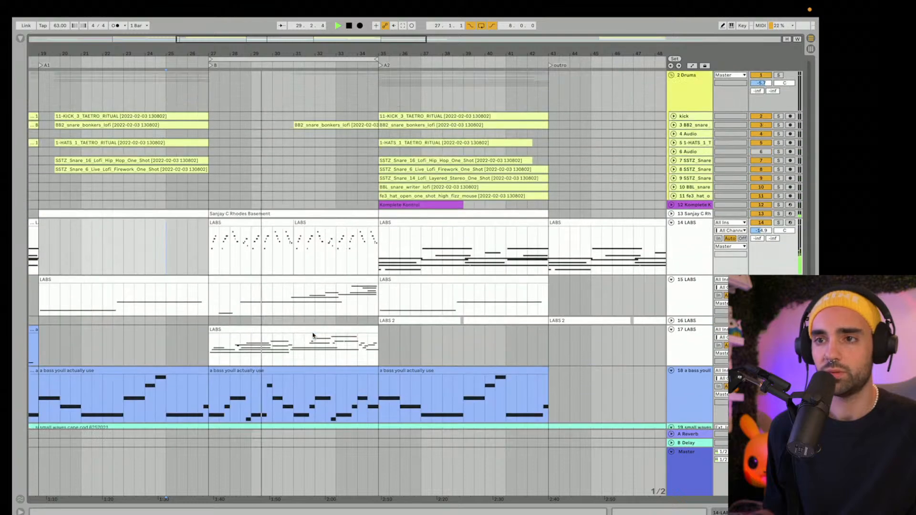
{"action": "left_click_drag", "start_coordinate": [294, 53], "coordinate": [294, 28]}
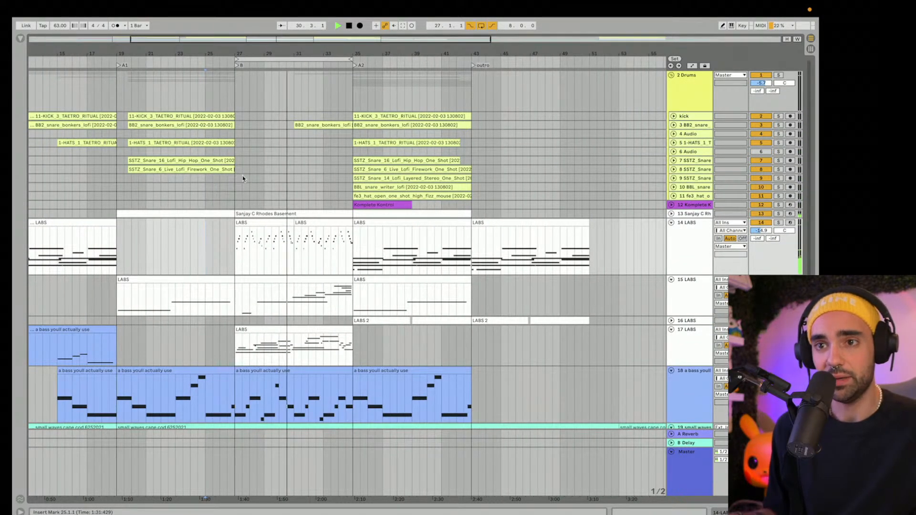
{"action": "scroll", "coordinate": [314, 349], "scroll_direction": "down", "scroll_amount": 2}
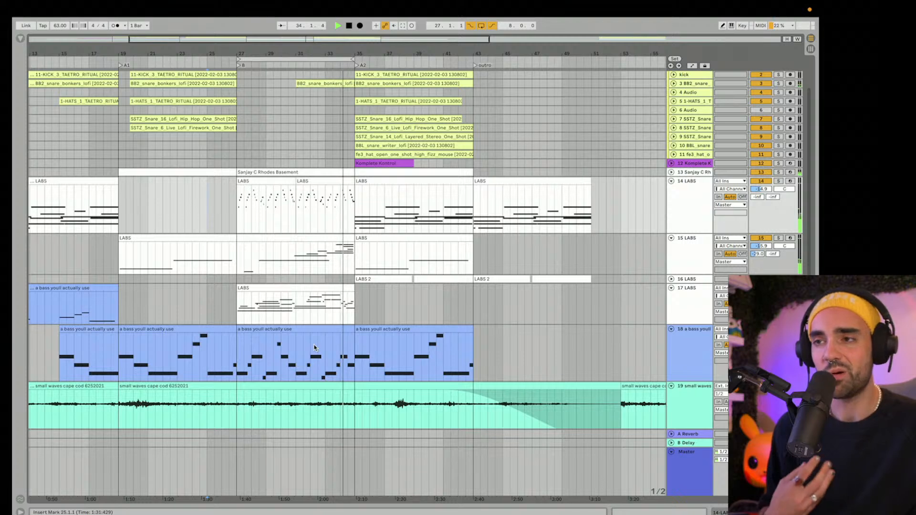
{"action": "key", "text": "space"}
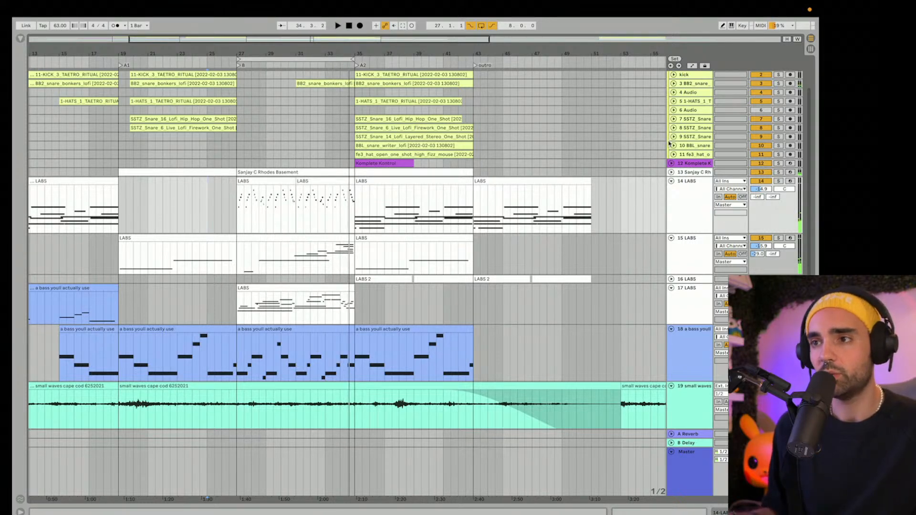
Step: Copy the BBL_snare_writer_lofi clip from A2 to bar 27 in the B section and audition it
{"action": "left_click", "coordinate": [673, 145]}
{"action": "left_click_drag", "start_coordinate": [424, 169], "coordinate": [307, 169]}
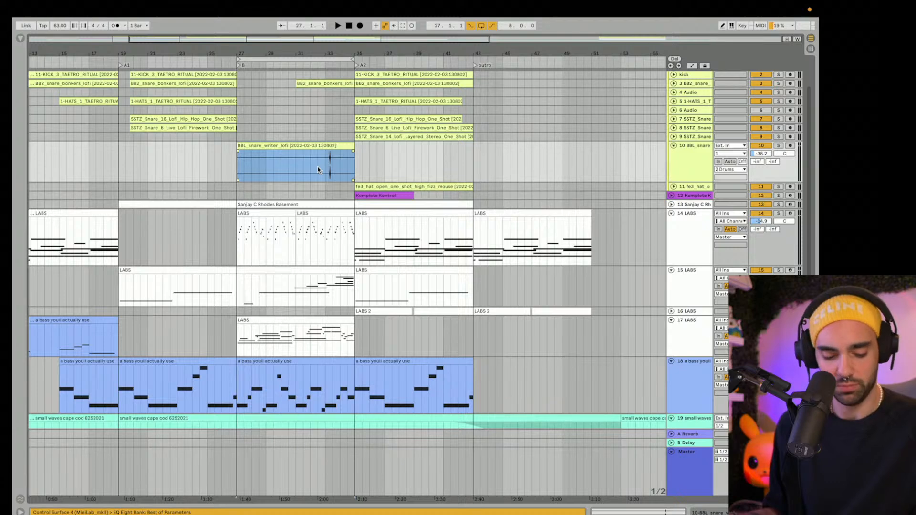
{"action": "key", "text": "ctrl+z"}
{"action": "left_click_drag", "start_coordinate": [395, 147], "coordinate": [297, 163]}
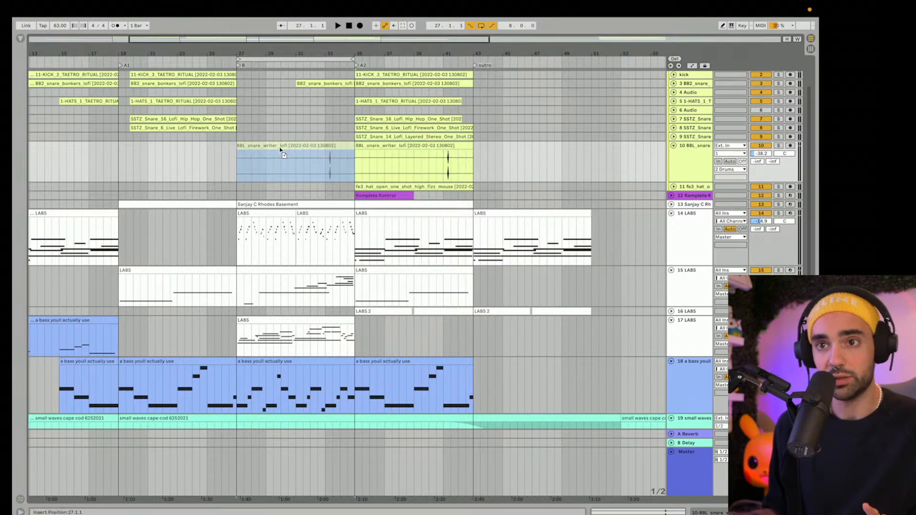
{"action": "left_click", "coordinate": [318, 168]}
{"action": "key", "text": "space"}
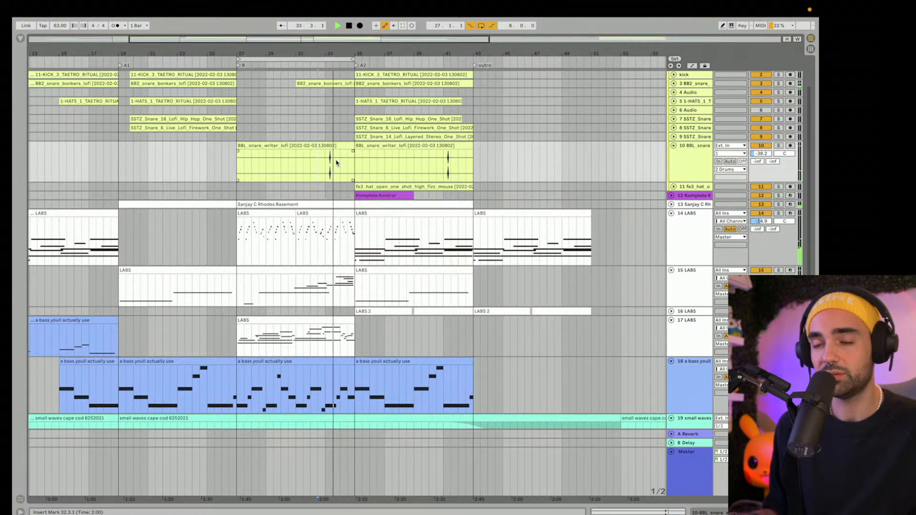
Step: Copy the SSTZ_Snare_6 Live Lofi Firework clip from A2 to bar 27 and audition it in the B section
{"action": "left_click", "coordinate": [673, 137]}
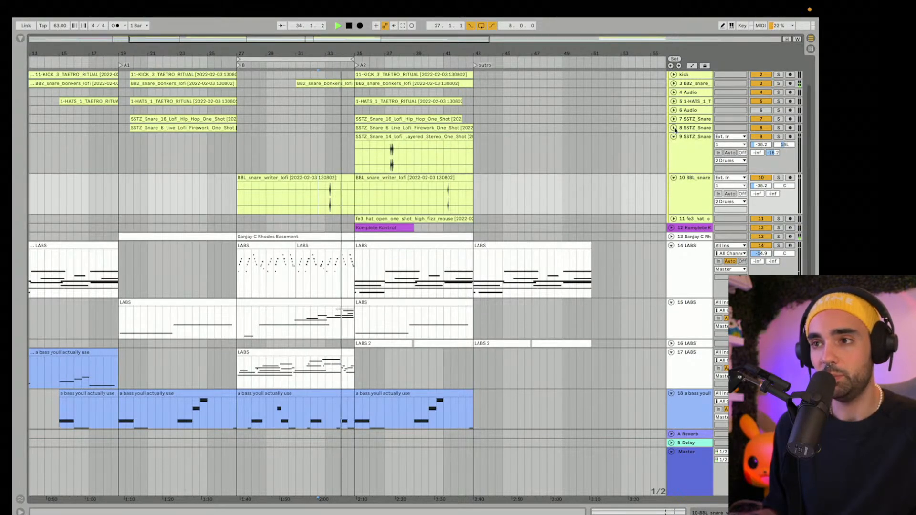
{"action": "left_click", "coordinate": [673, 128]}
{"action": "key", "text": "space"}
{"action": "left_click_drag", "start_coordinate": [400, 134], "coordinate": [313, 141], "text": "ctrl"}
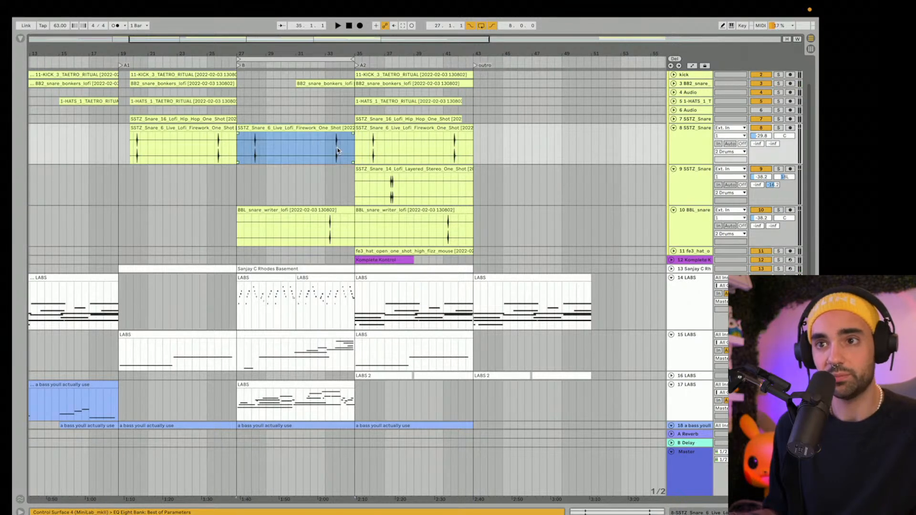
{"action": "left_click", "coordinate": [335, 151]}
{"action": "key", "text": "space"}
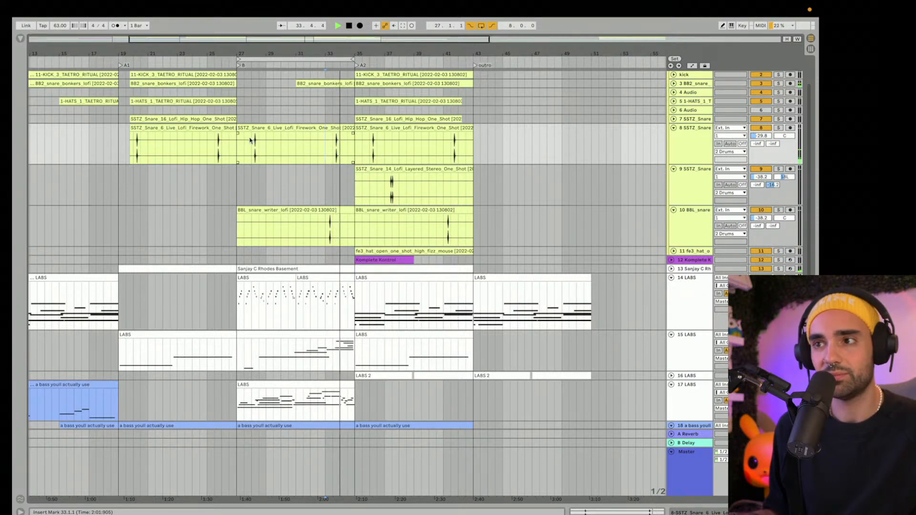
Step: Briefly solo the 8 SSTZ_Snare track, and trim its B-section clip to start at bar 31
{"action": "left_click", "coordinate": [780, 128]}
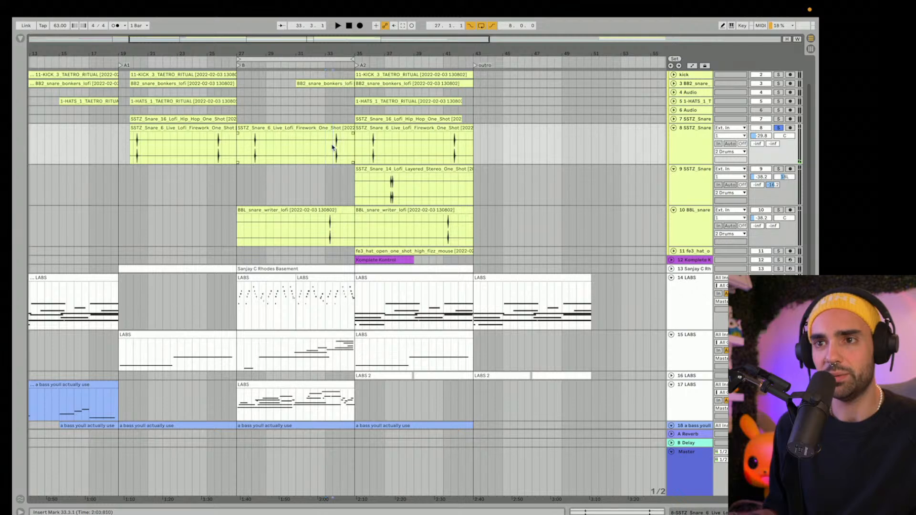
{"action": "left_click", "coordinate": [782, 129]}
{"action": "left_click_drag", "start_coordinate": [239, 128], "coordinate": [296, 127]}
Step: Copy the SSTZ_Snare_16 Lofi Hip Hop clip from A2 into the B section and fit it to bars 31 to 35
{"action": "left_click", "coordinate": [674, 119]}
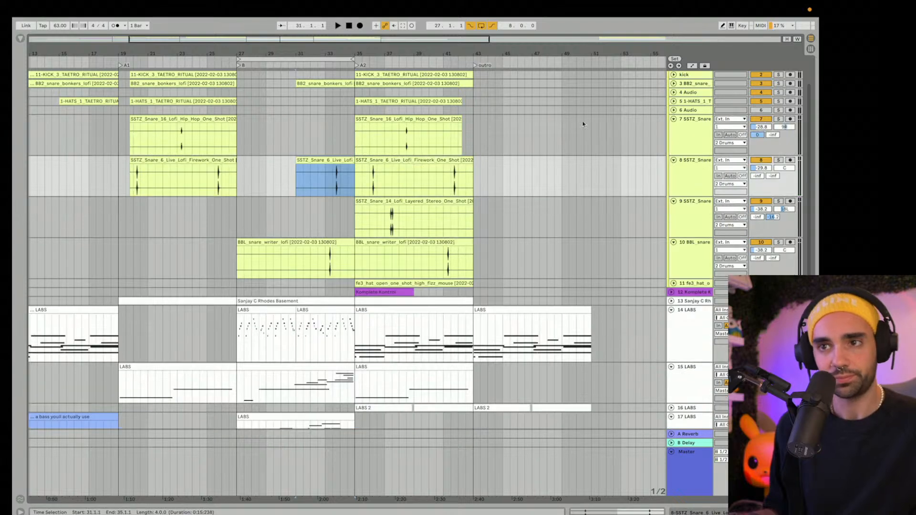
{"action": "left_click", "coordinate": [395, 122]}
{"action": "left_click_drag", "start_coordinate": [375, 125], "coordinate": [277, 128]}
{"action": "left_click", "coordinate": [280, 143]}
{"action": "key", "text": "space"}
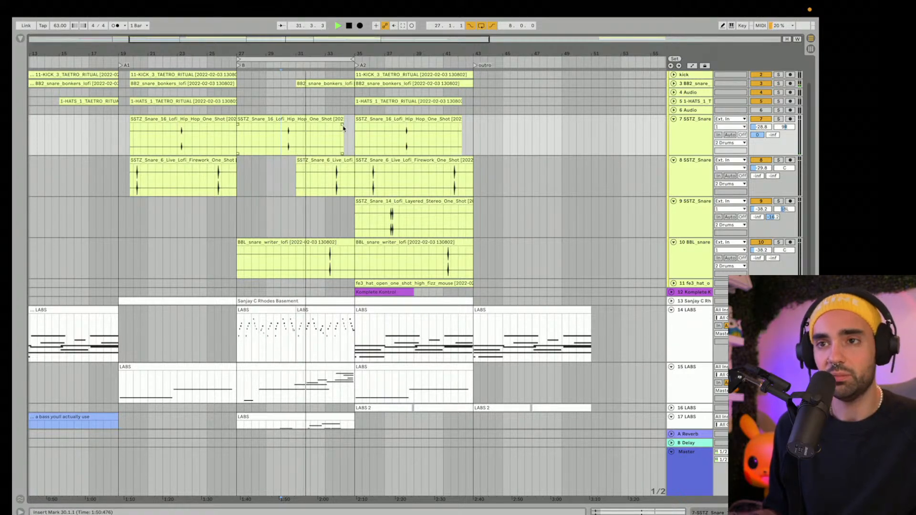
{"action": "mouse_move", "coordinate": [342, 119]}
{"action": "left_mouse_down"}
{"action": "mouse_move", "coordinate": [296, 121]}
{"action": "mouse_move", "coordinate": [338, 123]}
{"action": "left_mouse_up"}
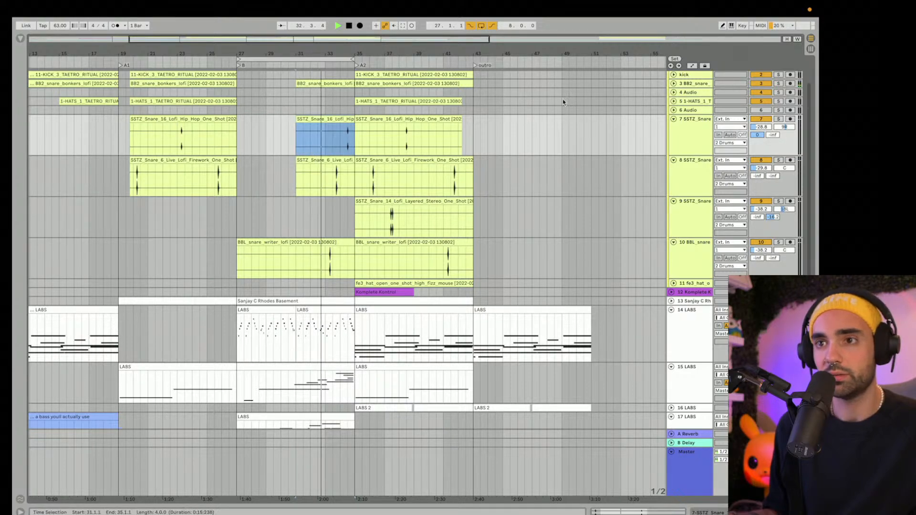
Step: Listen to the looping B section with the copied snare hits while reviewing every track
{"action": "left_click", "coordinate": [674, 102]}
{"action": "left_click", "coordinate": [674, 101]}
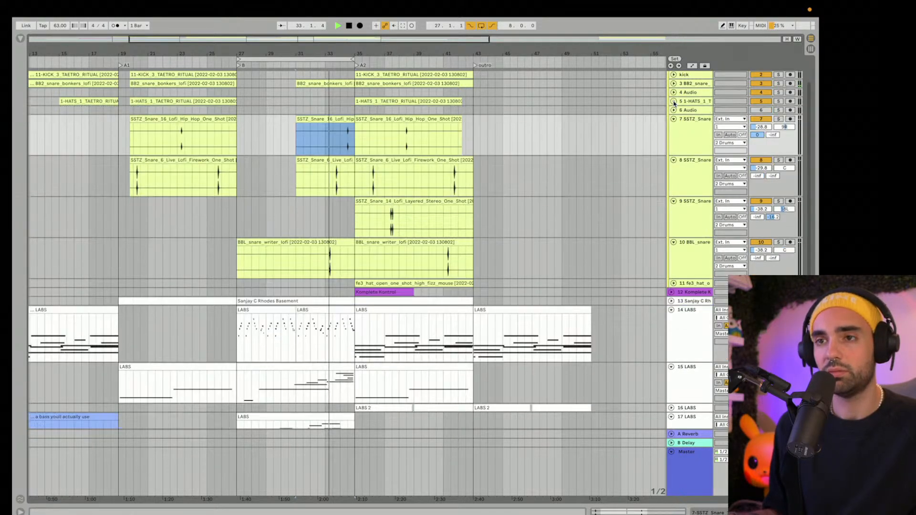
{"action": "scroll", "coordinate": [620, 163], "scroll_direction": "down", "scroll_amount": 10}
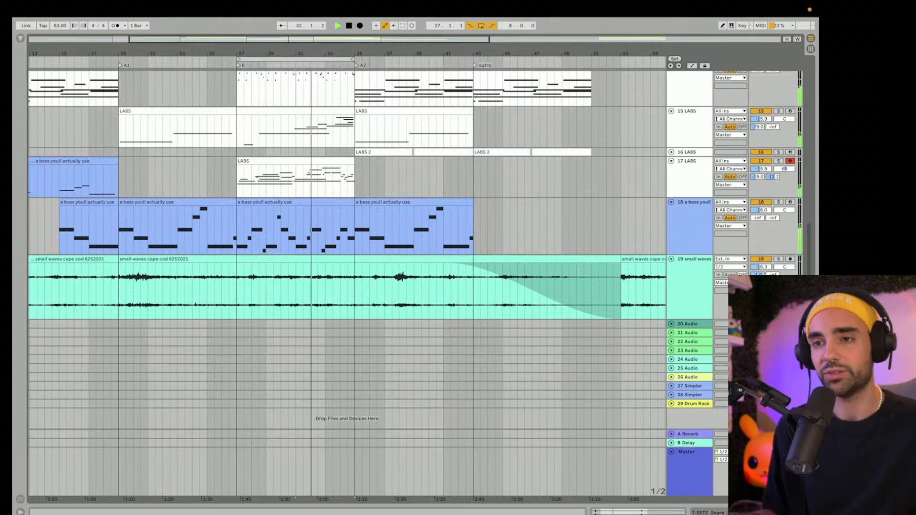
{"action": "scroll", "coordinate": [382, 405], "scroll_direction": "up", "scroll_amount": 5}
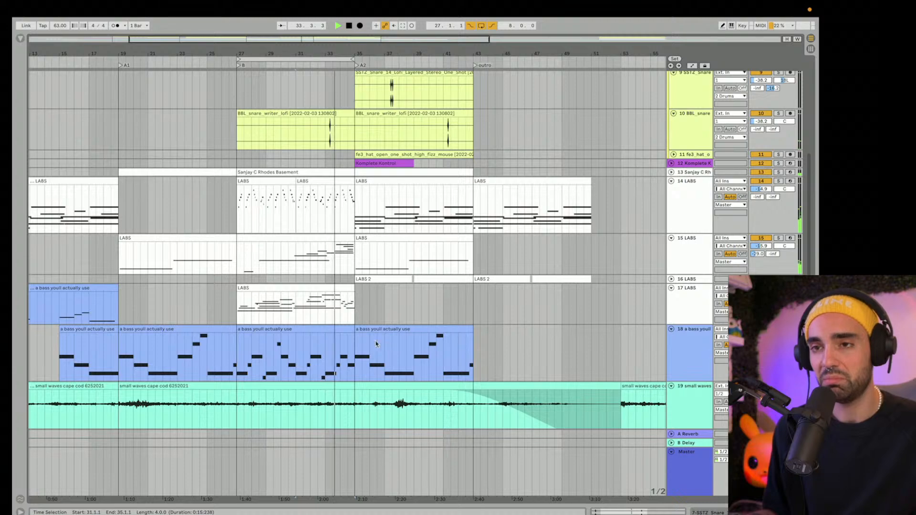
{"action": "scroll", "coordinate": [330, 324], "scroll_direction": "up", "scroll_amount": 5}
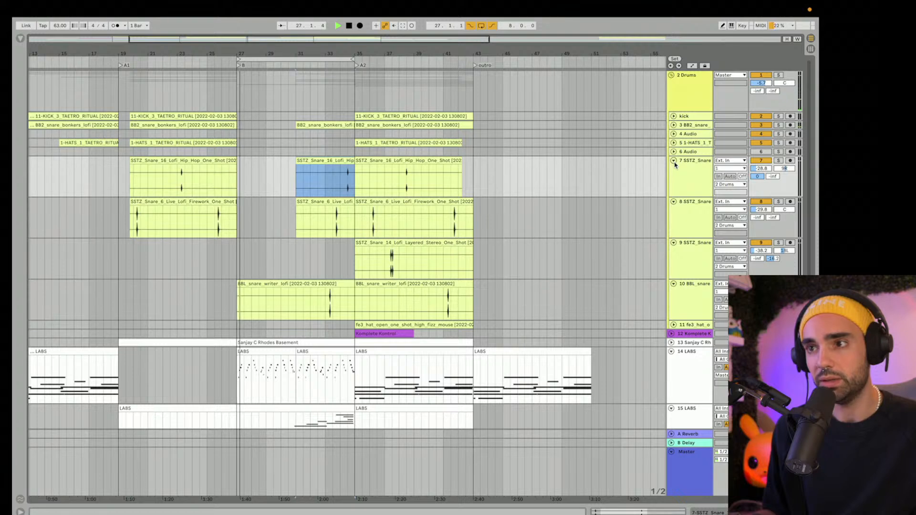
Step: Collapse the 7 SSTZ_Snare and 8 SSTZ_Snare tracks in the drum group
{"action": "left_click", "coordinate": [674, 161]}
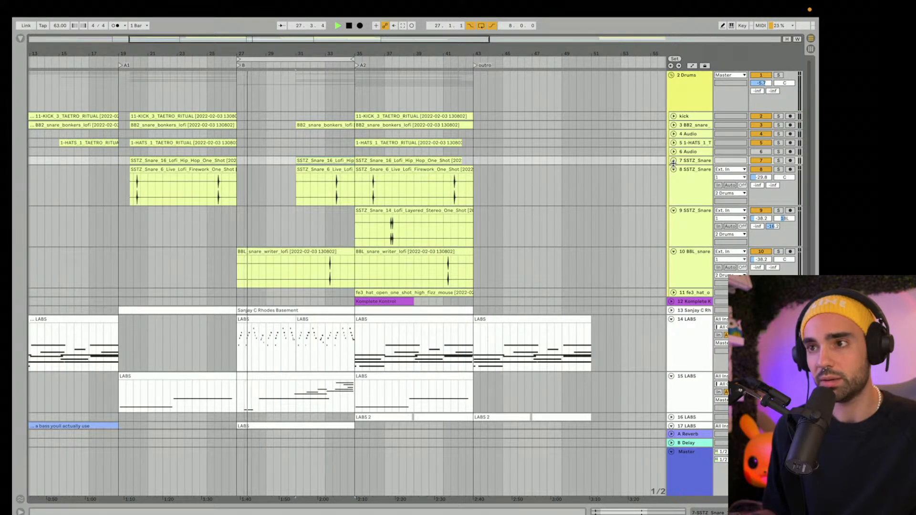
{"action": "left_click", "coordinate": [673, 169]}
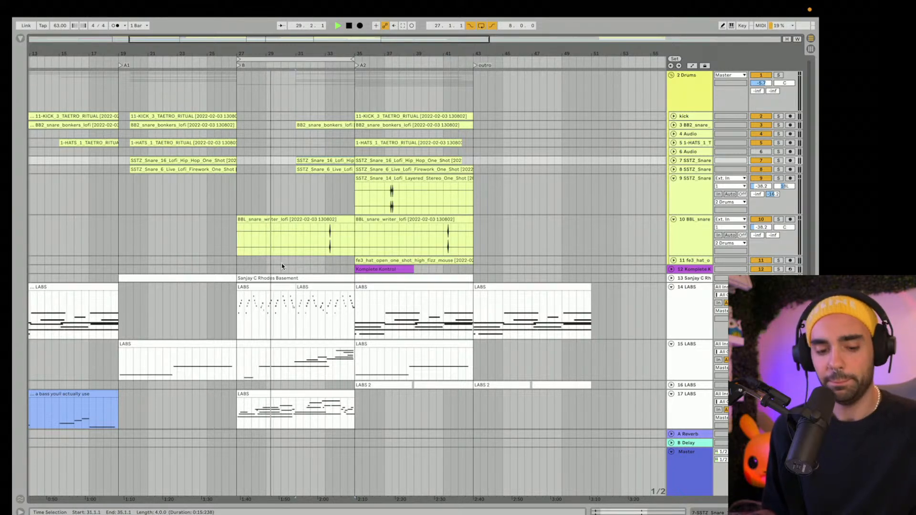
{"action": "scroll", "coordinate": [281, 266], "scroll_direction": "down", "scroll_amount": 2}
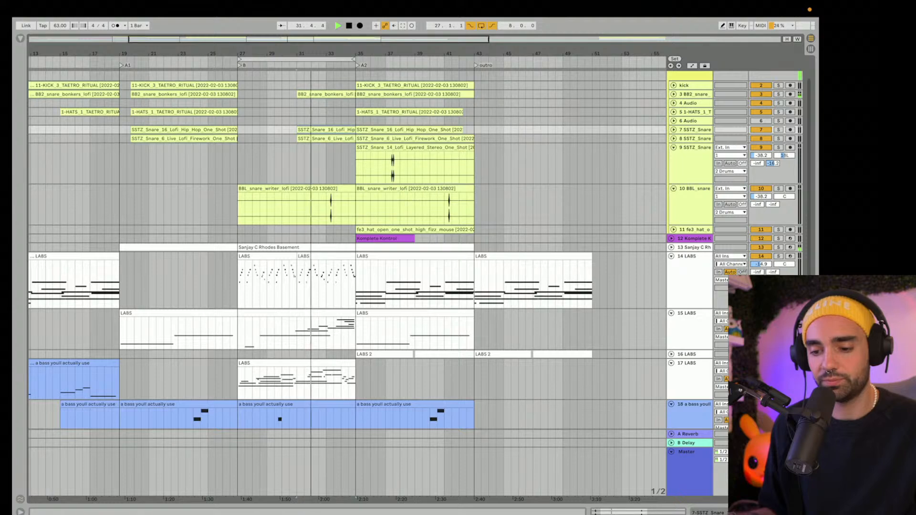
Step: Place the insert marker on the 11 fe3_hat track within the B section, stop playback, and review the arrangement
{"action": "left_click", "coordinate": [320, 232]}
{"action": "key", "text": "space"}
{"action": "scroll", "coordinate": [314, 239], "scroll_direction": "down", "scroll_amount": 7}
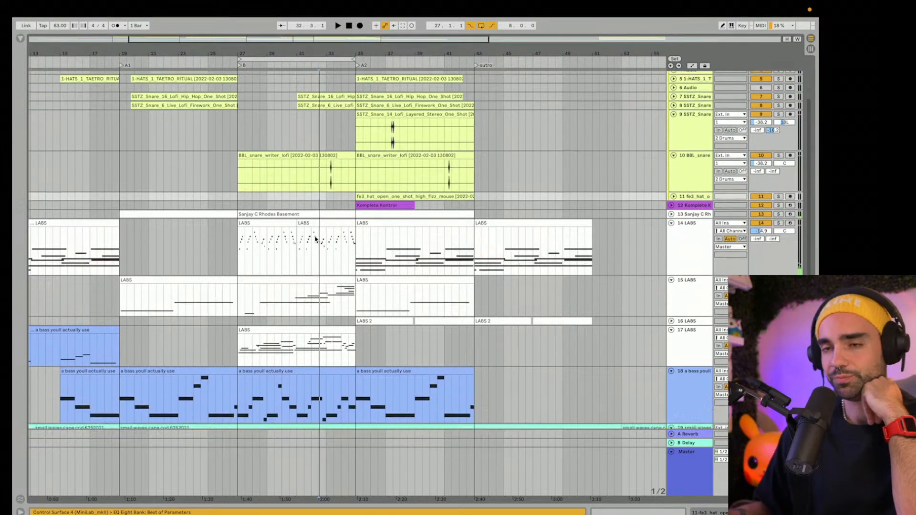
{"action": "scroll", "coordinate": [313, 239], "scroll_direction": "up", "scroll_amount": 6}
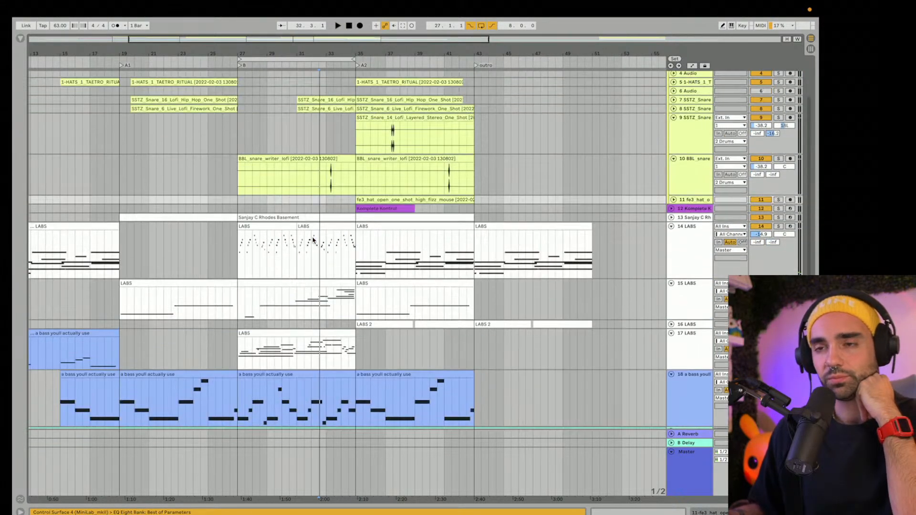
Step: Record a Komplete Kontrol MIDI part into the B section up to bar 35 and delete its final C4 note
{"action": "left_click", "coordinate": [671, 208]}
{"action": "left_click", "coordinate": [790, 208]}
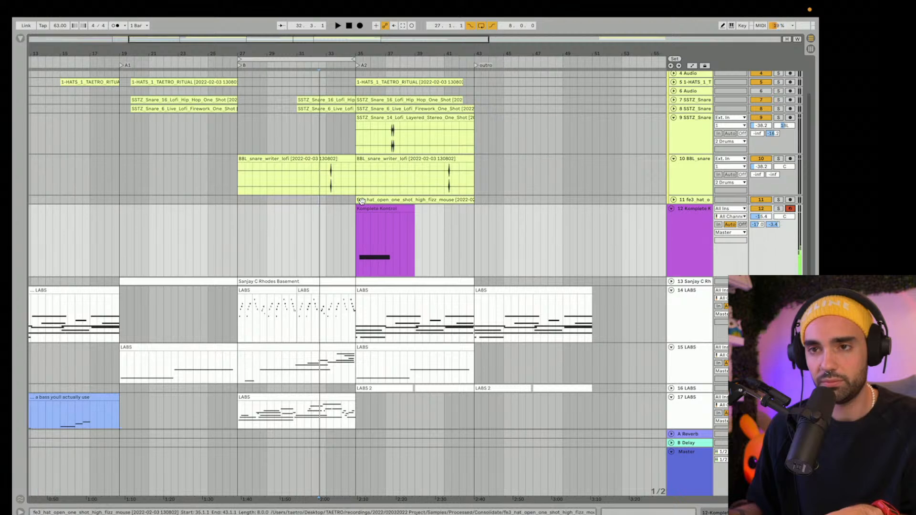
{"action": "left_click", "coordinate": [238, 245]}
{"action": "key", "text": "space"}
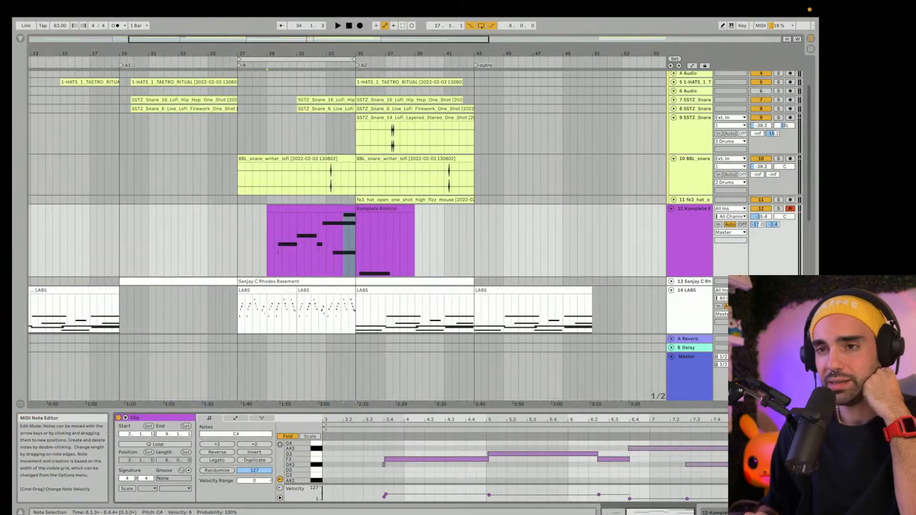
{"action": "key", "text": "Delete"}
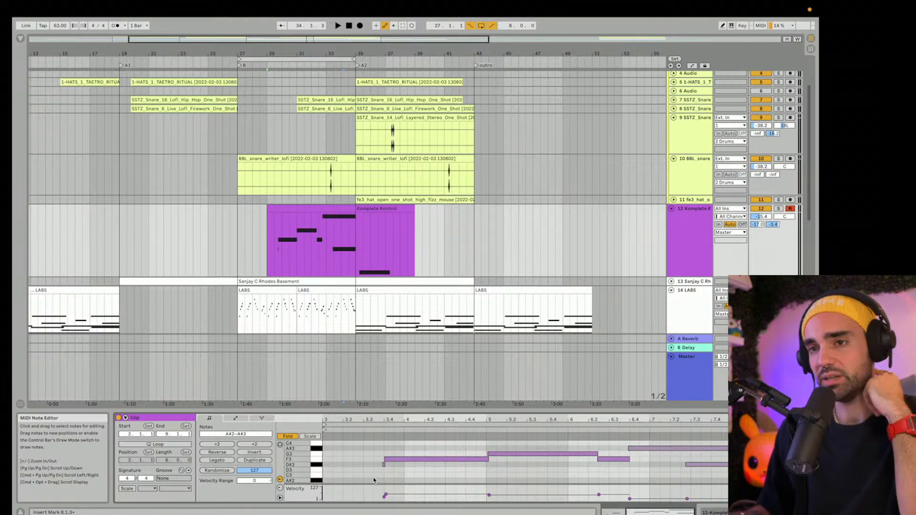
Step: Collapse the Komplete Kontrol, LABS, bass, small waves and 10 BBL_snare tracks while playing back the B section, and stop playback
{"action": "key", "text": "space"}
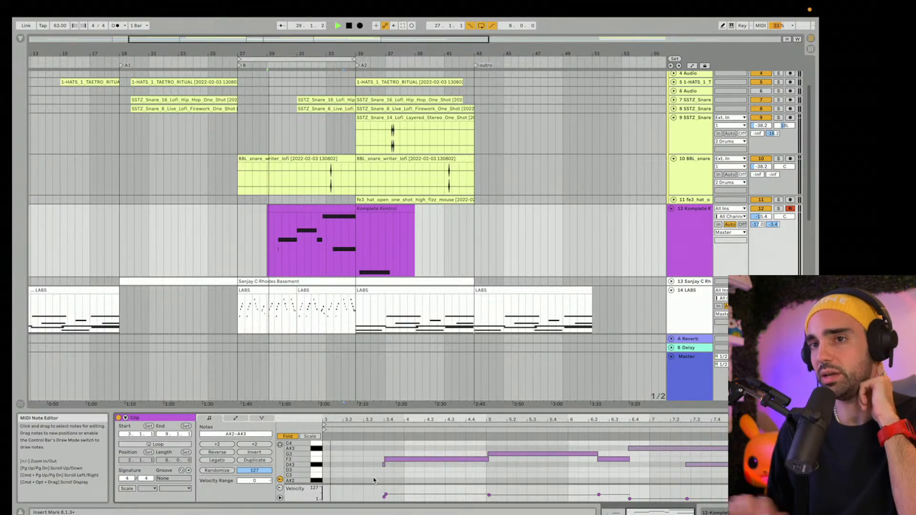
{"action": "left_click", "coordinate": [671, 208]}
{"action": "left_click", "coordinate": [671, 226]}
{"action": "left_click", "coordinate": [671, 236]}
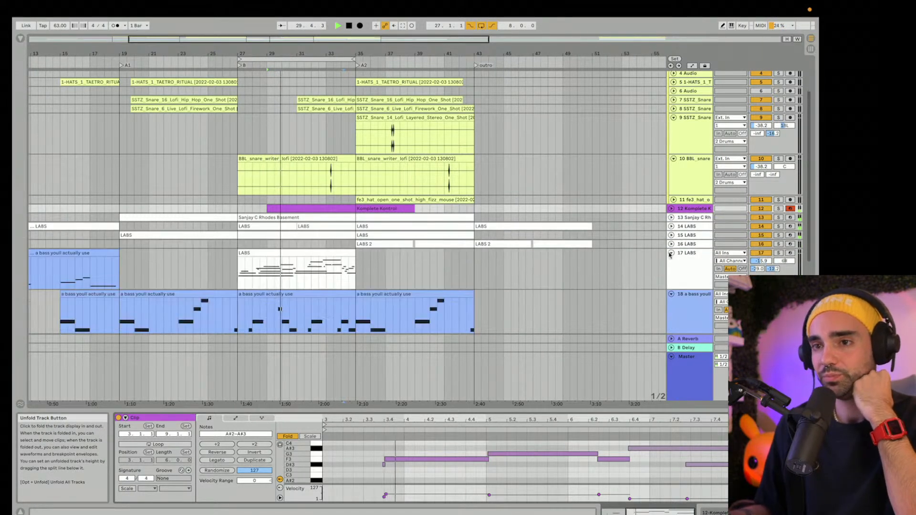
{"action": "left_click", "coordinate": [671, 253]}
{"action": "scroll", "coordinate": [673, 271], "scroll_direction": "down", "scroll_amount": 2}
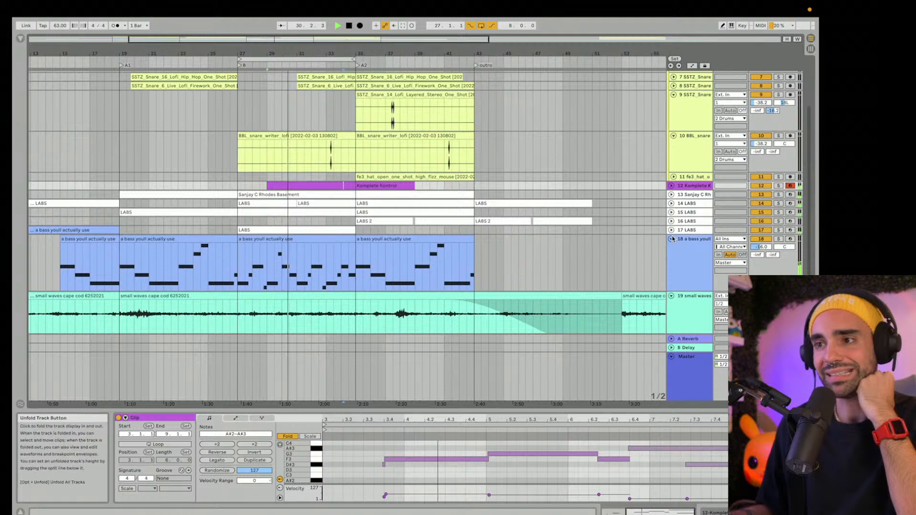
{"action": "left_click", "coordinate": [672, 240]}
{"action": "left_click", "coordinate": [671, 248]}
{"action": "scroll", "coordinate": [673, 238], "scroll_direction": "up", "scroll_amount": 2}
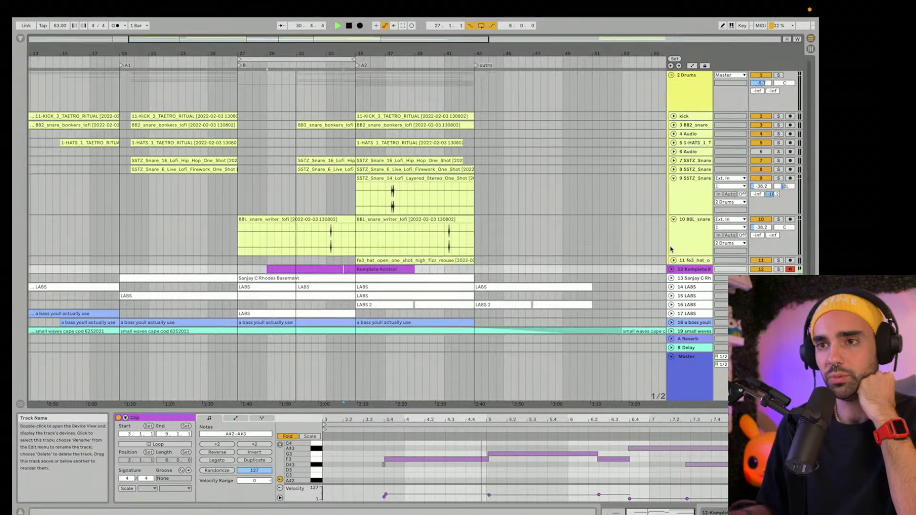
{"action": "left_click", "coordinate": [674, 219]}
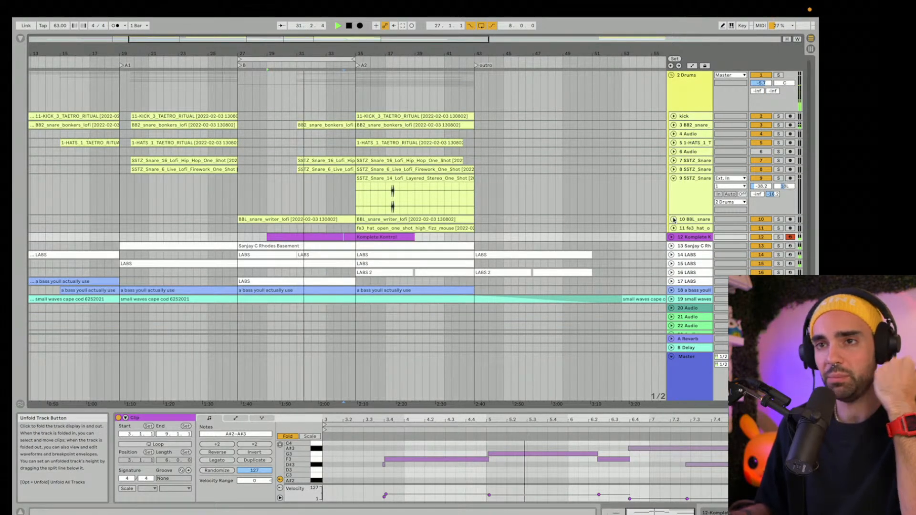
{"action": "key", "text": "space"}
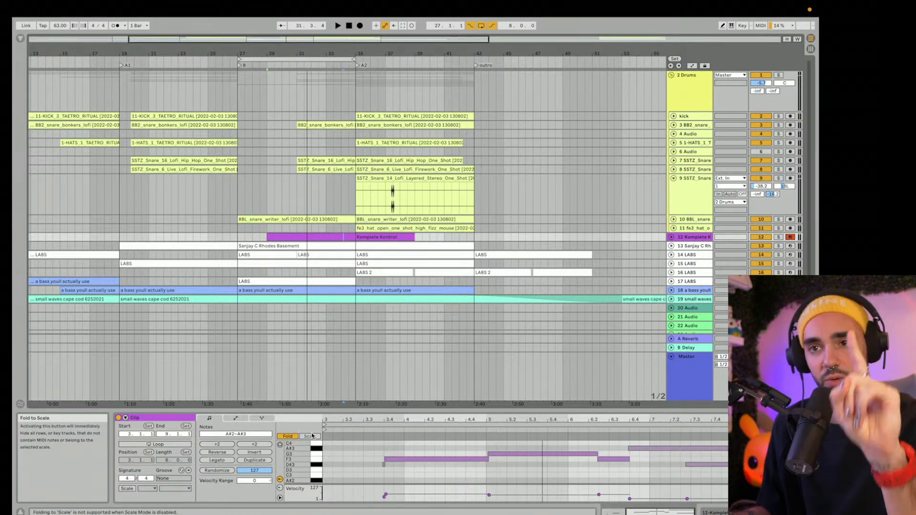
Step: Switch to Spotify and look through the songs in the LOFI LOFT playlist
{"action": "left_click", "coordinate": [253, 233]}
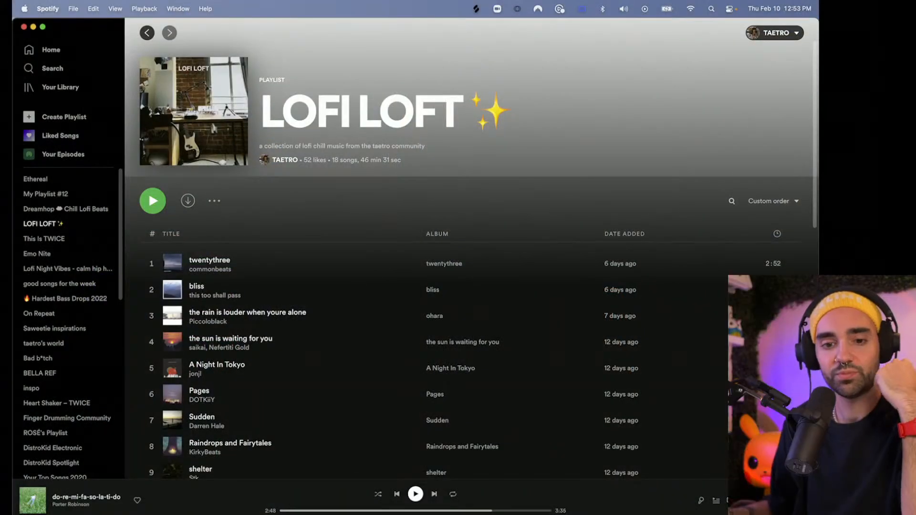
{"action": "scroll", "coordinate": [331, 230], "scroll_direction": "down", "scroll_amount": 3}
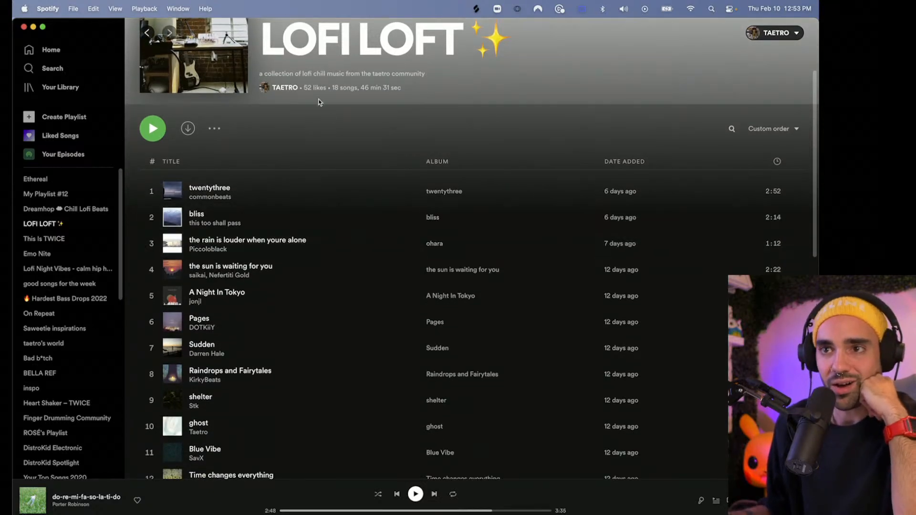
{"action": "scroll", "coordinate": [353, 127], "scroll_direction": "down", "scroll_amount": 10}
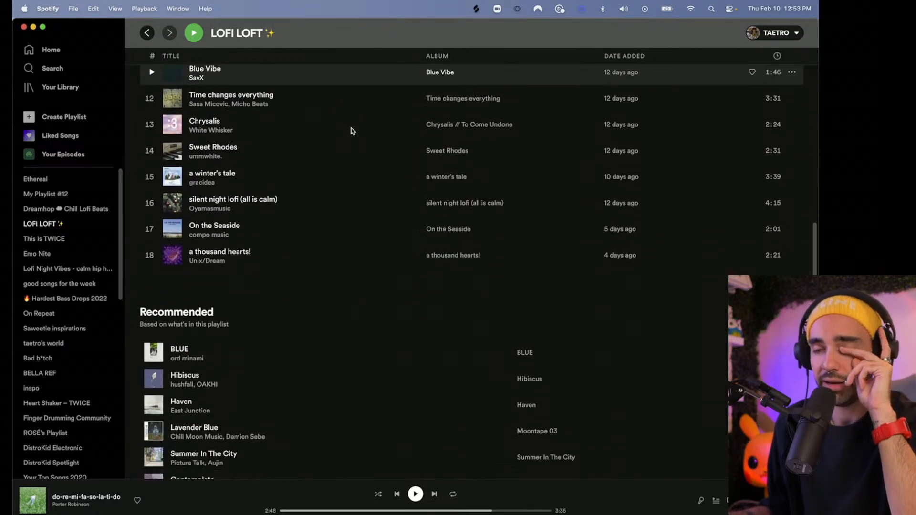
{"action": "scroll", "coordinate": [352, 128], "scroll_direction": "up", "scroll_amount": 8}
{"action": "scroll", "coordinate": [352, 128], "scroll_direction": "down", "scroll_amount": 4}
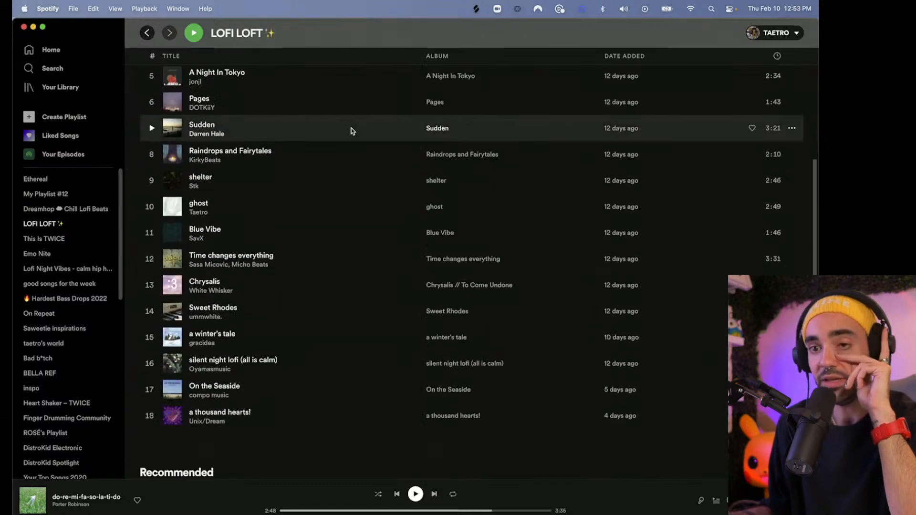
{"action": "scroll", "coordinate": [352, 128], "scroll_direction": "up", "scroll_amount": 5}
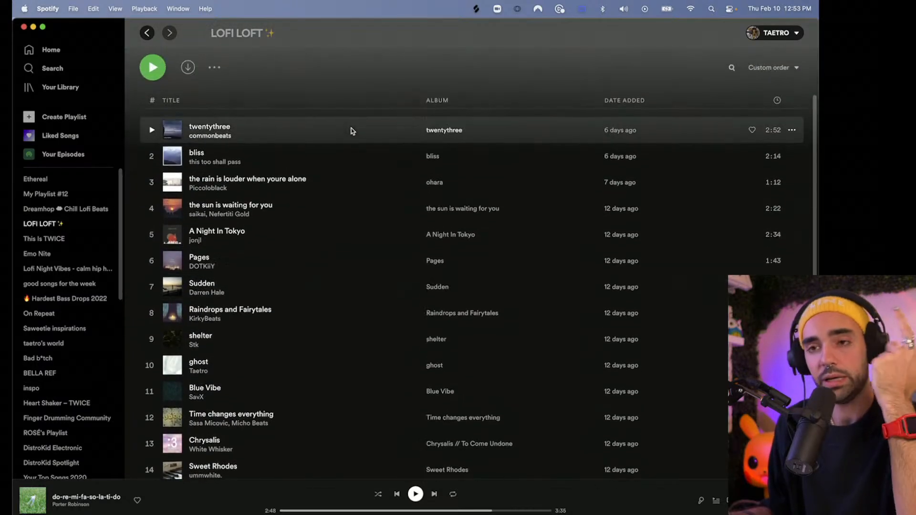
{"action": "scroll", "coordinate": [351, 130], "scroll_direction": "up", "scroll_amount": 2}
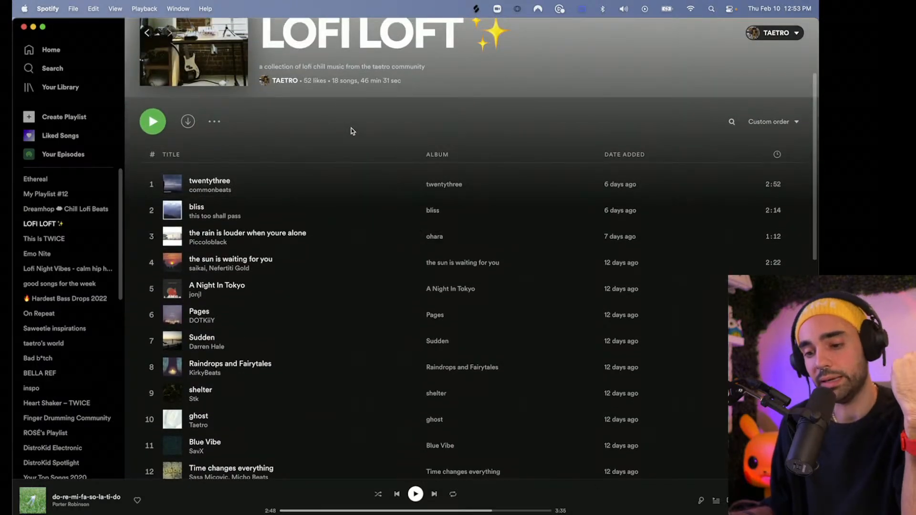
{"action": "scroll", "coordinate": [351, 128], "scroll_direction": "up", "scroll_amount": 3}
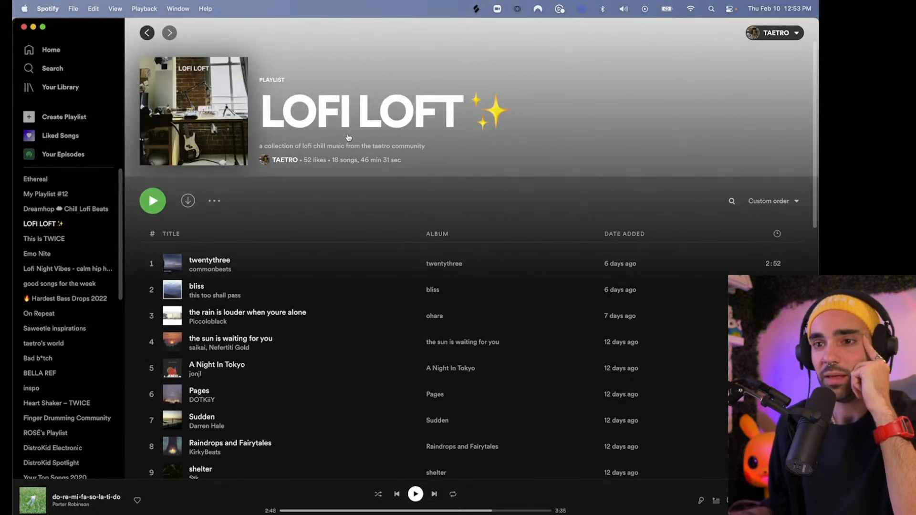
{"action": "scroll", "coordinate": [348, 138], "scroll_direction": "down", "scroll_amount": 2}
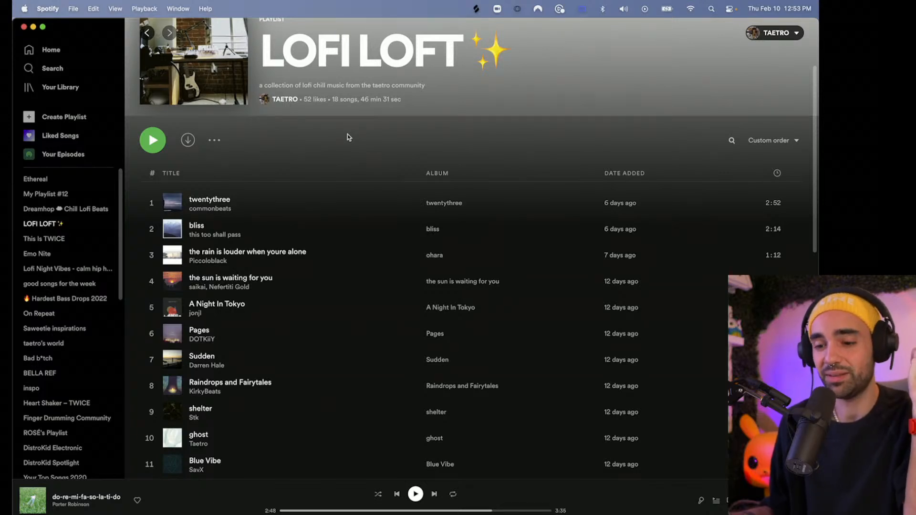
{"action": "scroll", "coordinate": [348, 137], "scroll_direction": "down", "scroll_amount": 3}
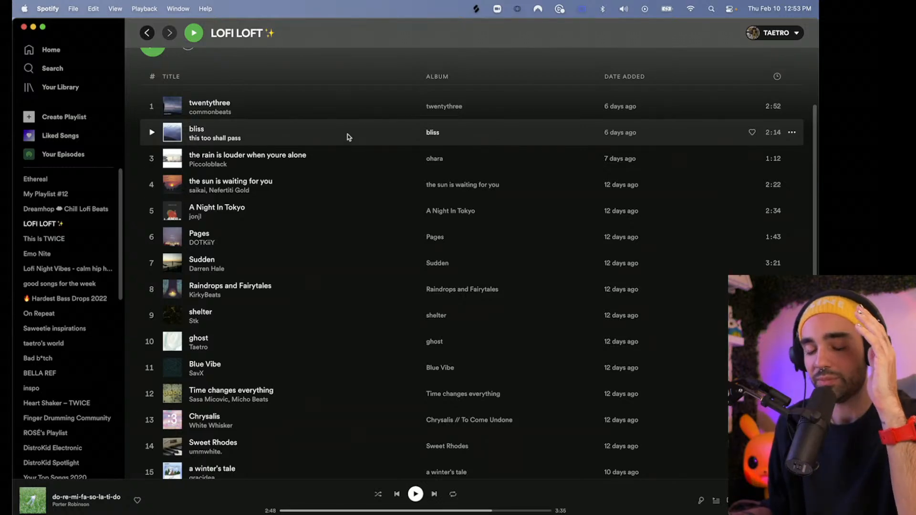
{"action": "scroll", "coordinate": [348, 137], "scroll_direction": "up", "scroll_amount": 5}
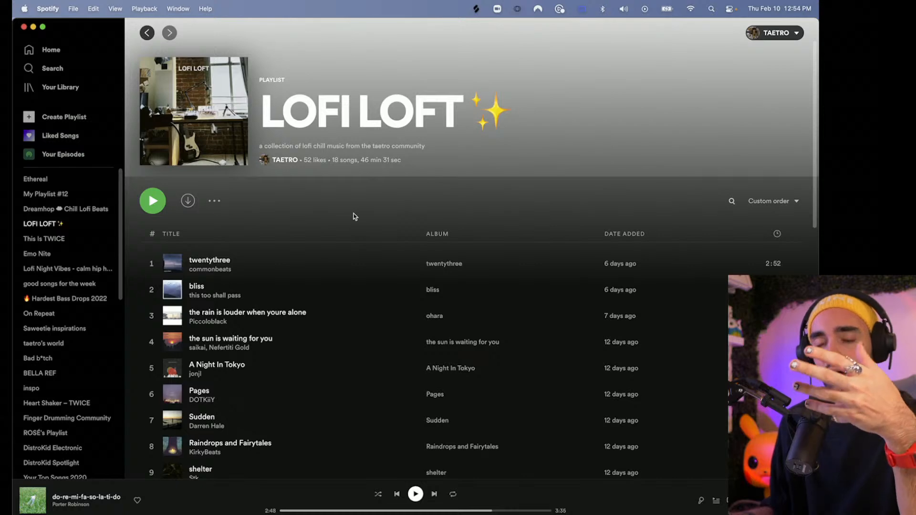
Step: Look through the songs and artists in the LOFI LOFT playlist, from the first track to the last
{"action": "scroll", "coordinate": [354, 214], "scroll_direction": "down", "scroll_amount": 2}
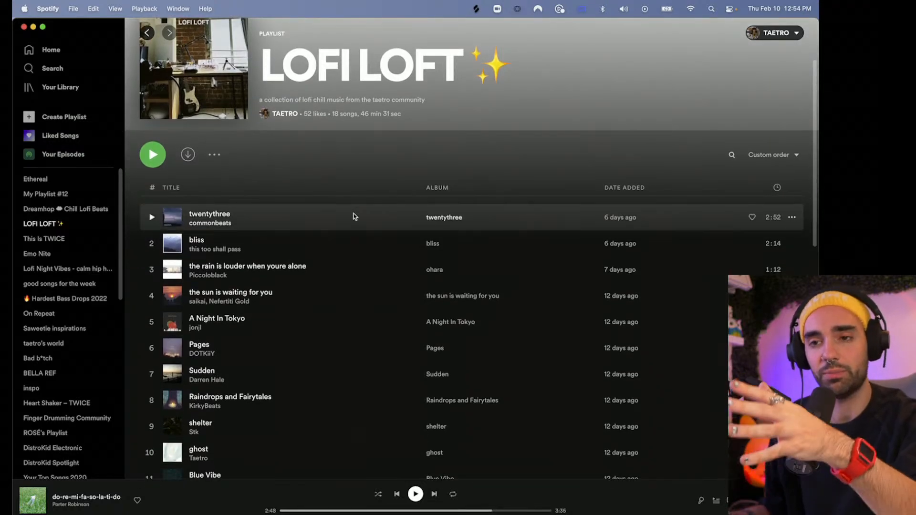
{"action": "scroll", "coordinate": [348, 201], "scroll_direction": "down", "scroll_amount": 2}
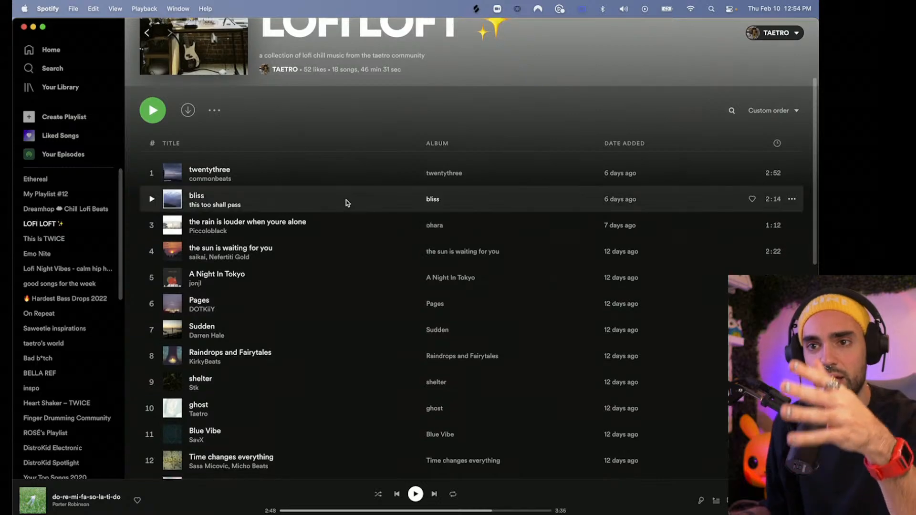
{"action": "scroll", "coordinate": [347, 202], "scroll_direction": "down", "scroll_amount": 8}
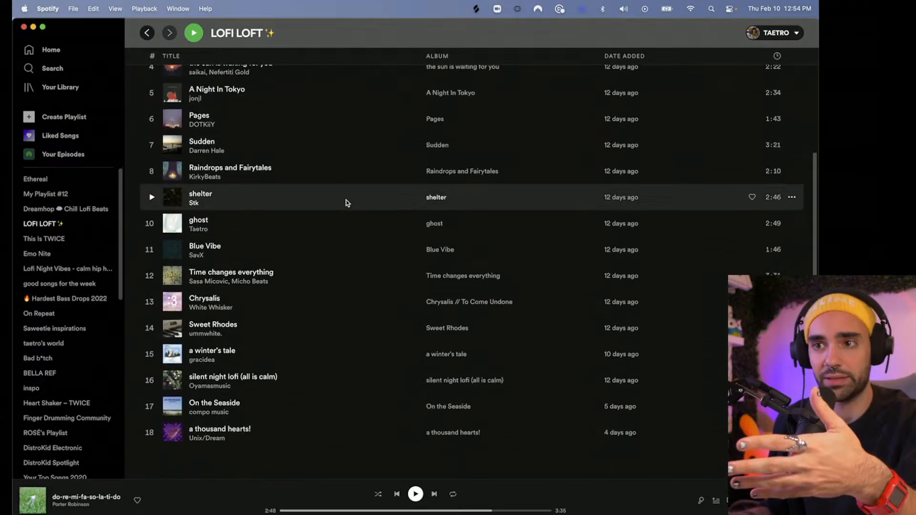
{"action": "scroll", "coordinate": [345, 200], "scroll_direction": "up", "scroll_amount": 6}
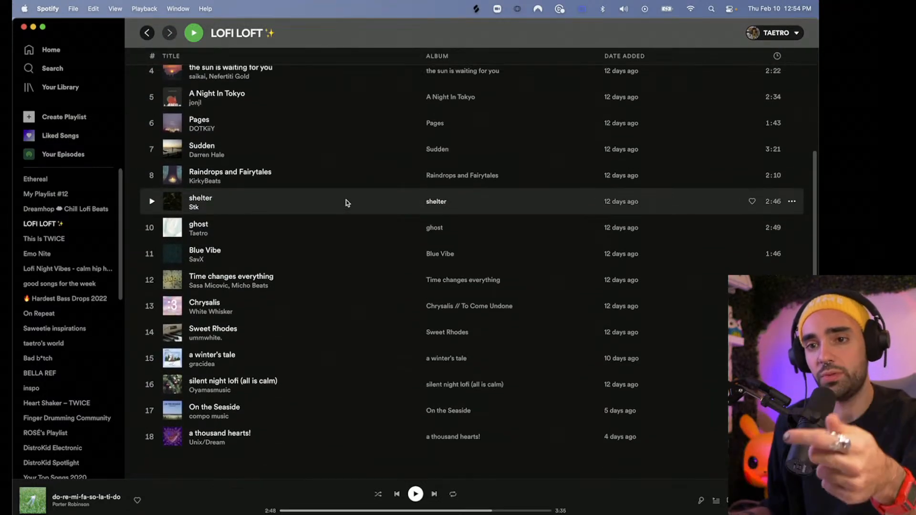
{"action": "scroll", "coordinate": [346, 199], "scroll_direction": "up", "scroll_amount": 6}
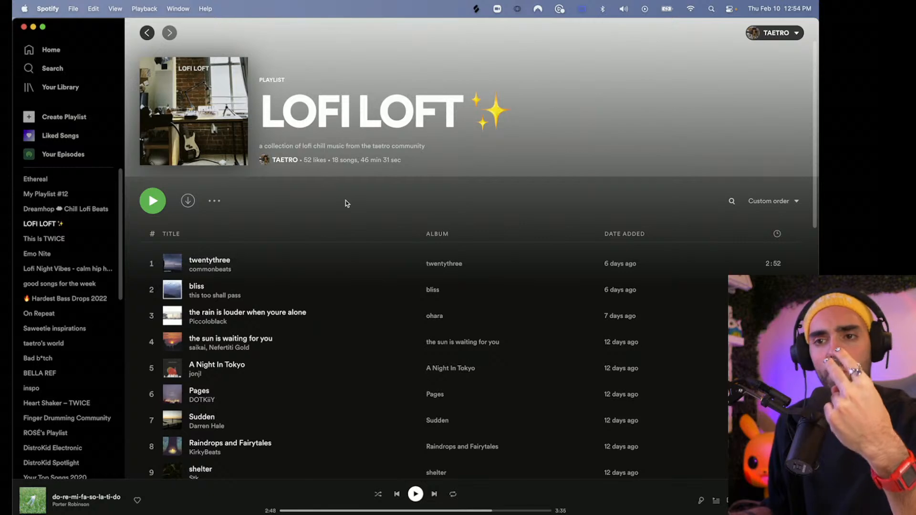
{"action": "scroll", "coordinate": [346, 202], "scroll_direction": "down", "scroll_amount": 2}
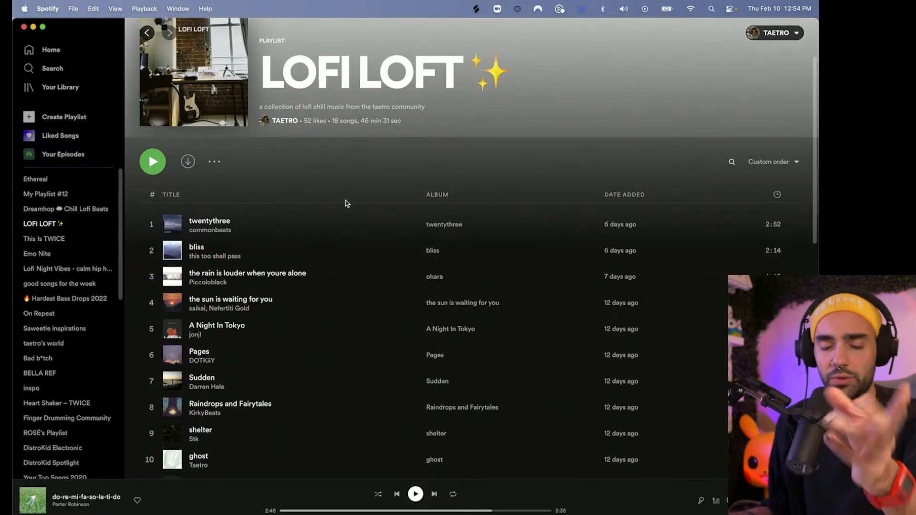
{"action": "scroll", "coordinate": [347, 203], "scroll_direction": "down", "scroll_amount": 5}
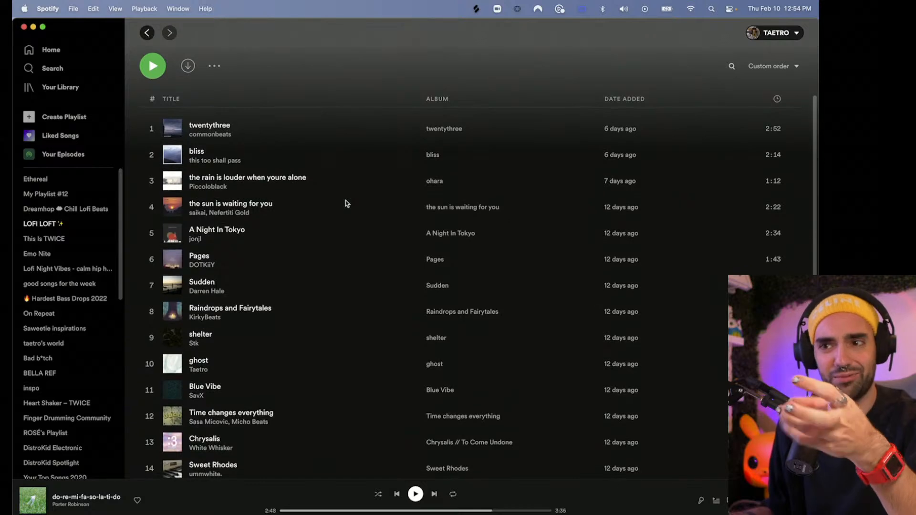
{"action": "scroll", "coordinate": [346, 203], "scroll_direction": "up", "scroll_amount": 7}
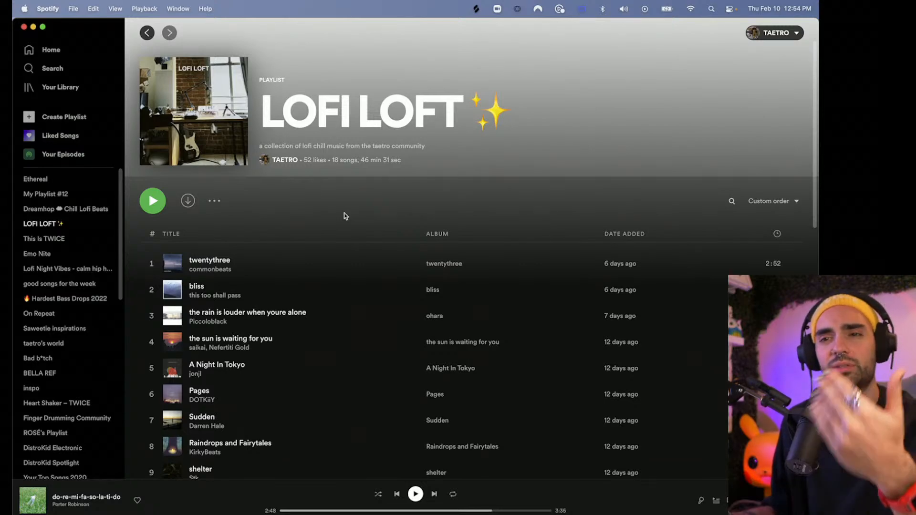
{"action": "scroll", "coordinate": [345, 216], "scroll_direction": "down", "scroll_amount": 3}
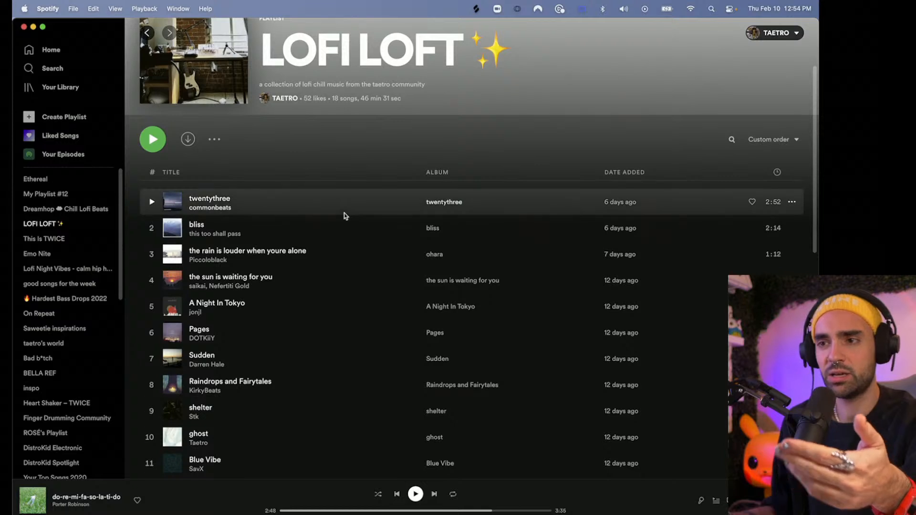
{"action": "scroll", "coordinate": [345, 216], "scroll_direction": "down", "scroll_amount": 2}
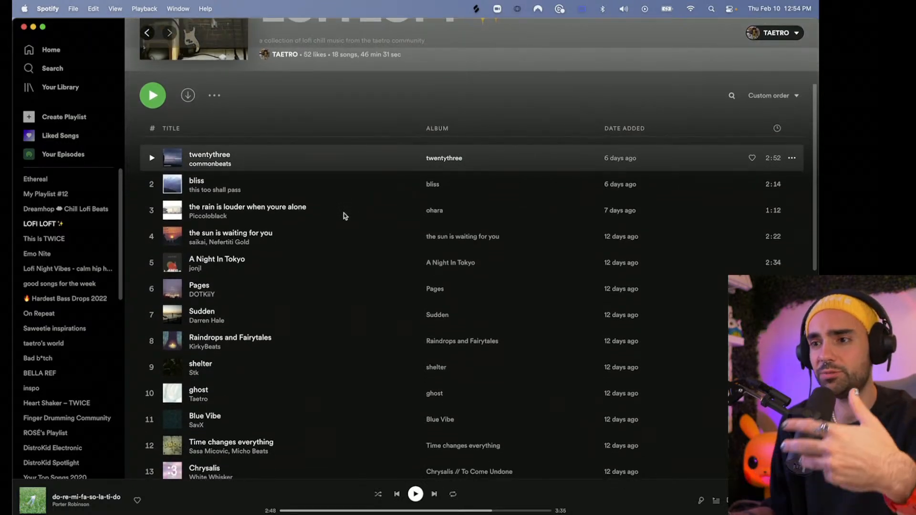
{"action": "scroll", "coordinate": [345, 216], "scroll_direction": "down", "scroll_amount": 4}
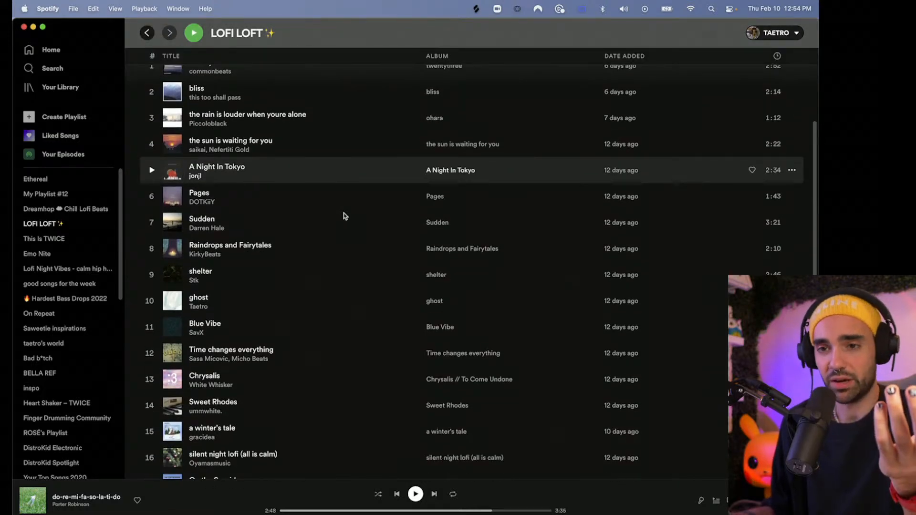
{"action": "scroll", "coordinate": [345, 216], "scroll_direction": "down", "scroll_amount": 3}
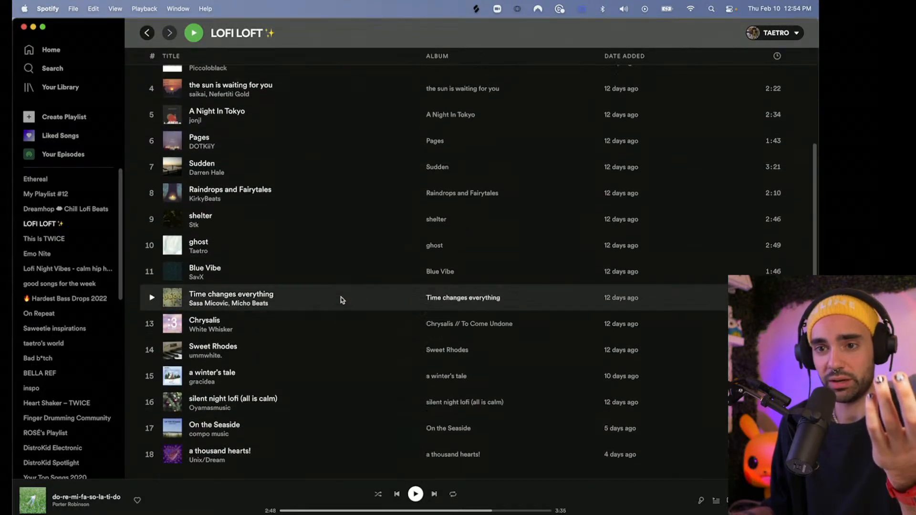
{"action": "scroll", "coordinate": [342, 299], "scroll_direction": "up", "scroll_amount": 10}
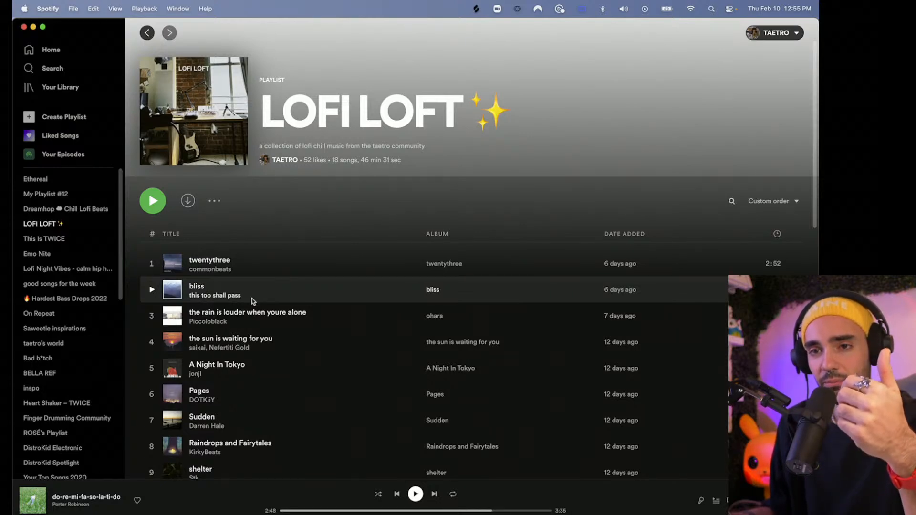
{"action": "scroll", "coordinate": [252, 300], "scroll_direction": "down", "scroll_amount": 2}
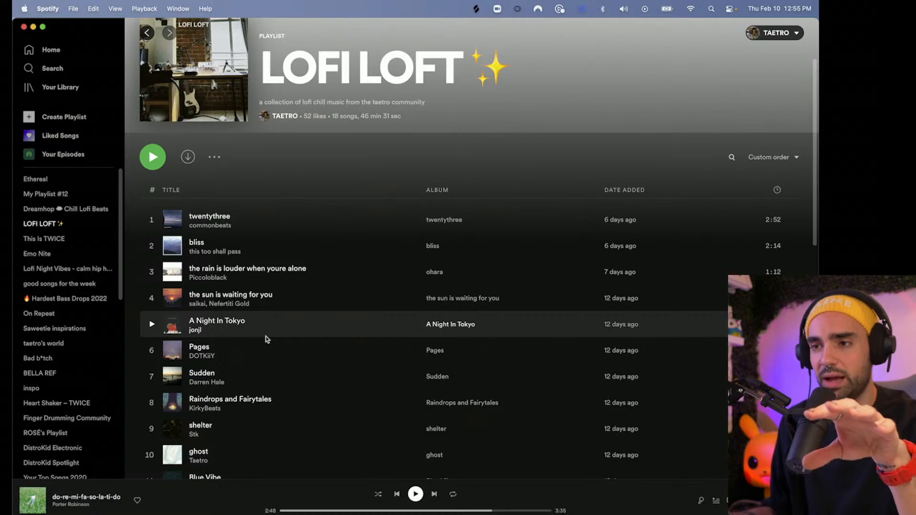
{"action": "scroll", "coordinate": [267, 339], "scroll_direction": "down", "scroll_amount": 5}
{"action": "scroll", "coordinate": [266, 336], "scroll_direction": "down", "scroll_amount": 5}
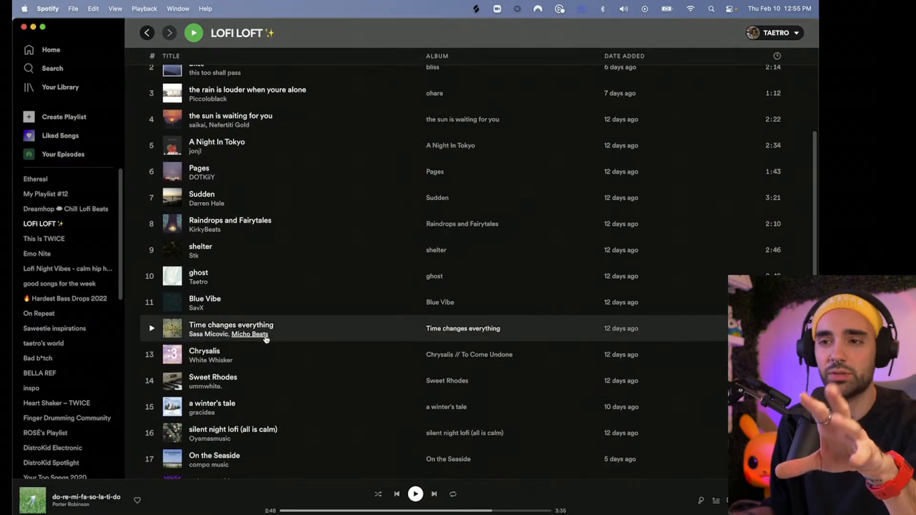
{"action": "scroll", "coordinate": [265, 336], "scroll_direction": "up", "scroll_amount": 10}
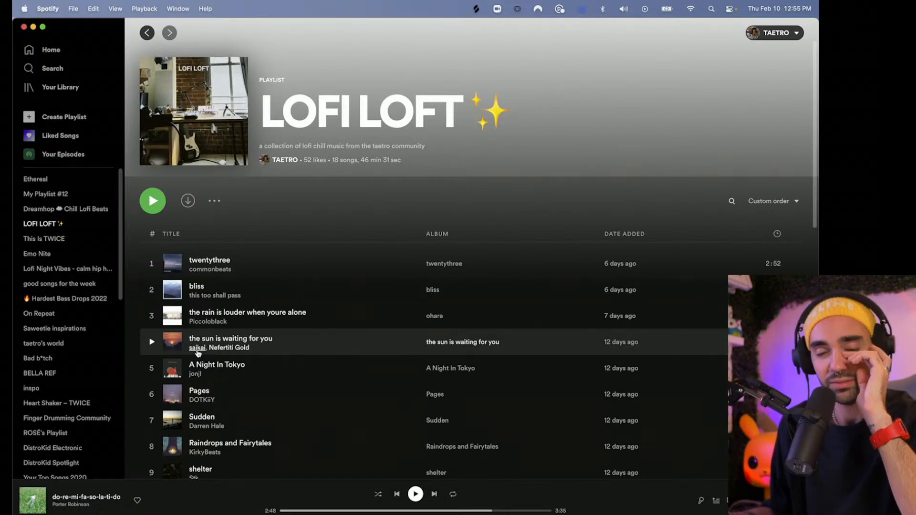
{"action": "scroll", "coordinate": [320, 254], "scroll_direction": "down", "scroll_amount": 4}
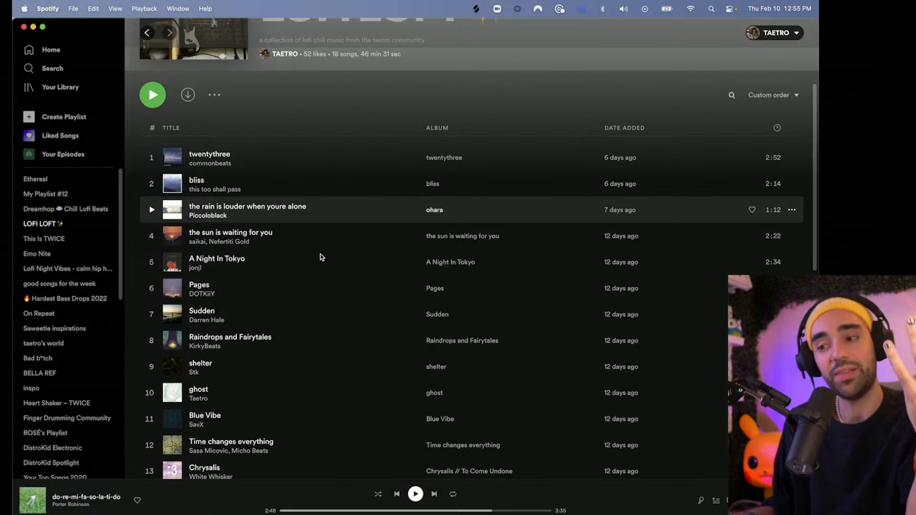
{"action": "scroll", "coordinate": [320, 254], "scroll_direction": "up", "scroll_amount": 4}
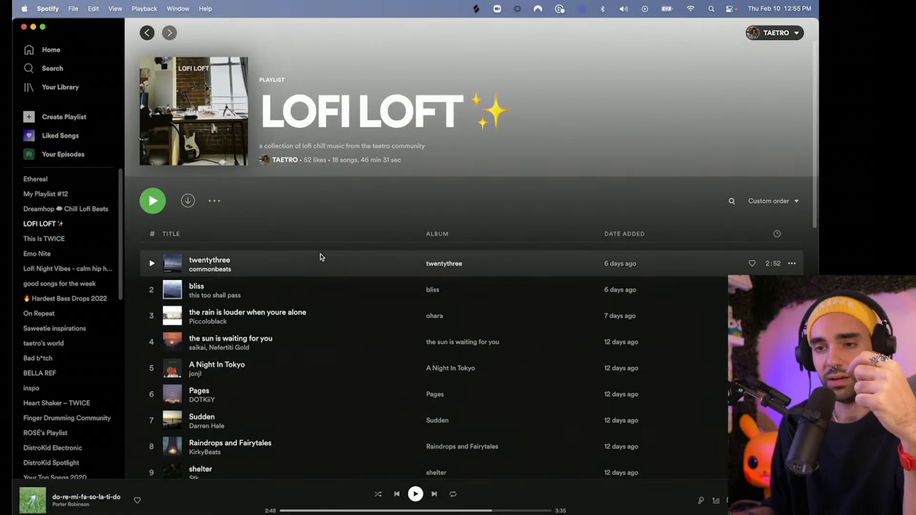
{"action": "scroll", "coordinate": [320, 255], "scroll_direction": "down", "scroll_amount": 10}
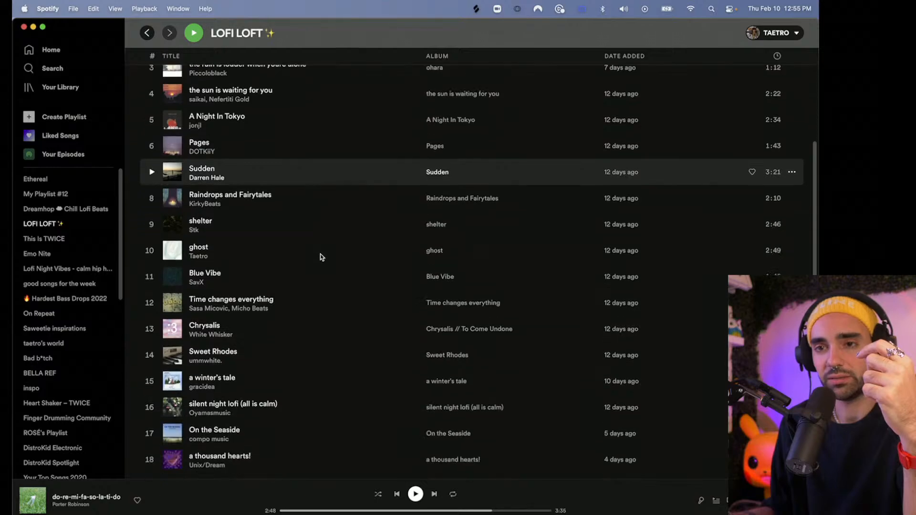
{"action": "scroll", "coordinate": [320, 254], "scroll_direction": "up", "scroll_amount": 10}
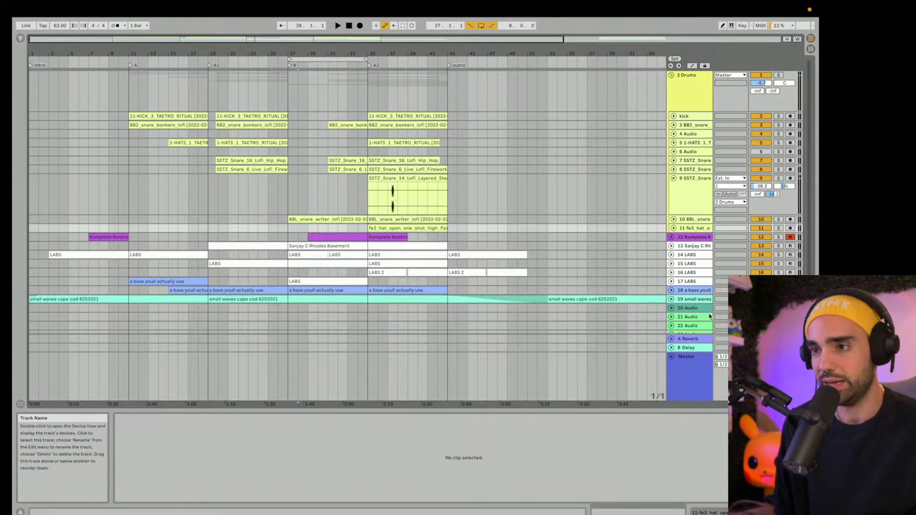
Step: Fold the Drums group so that its individual drum tracks are collapsed in the arrangement
{"action": "scroll", "coordinate": [685, 311], "scroll_direction": "down", "scroll_amount": 3}
{"action": "scroll", "coordinate": [684, 311], "scroll_direction": "up", "scroll_amount": 3}
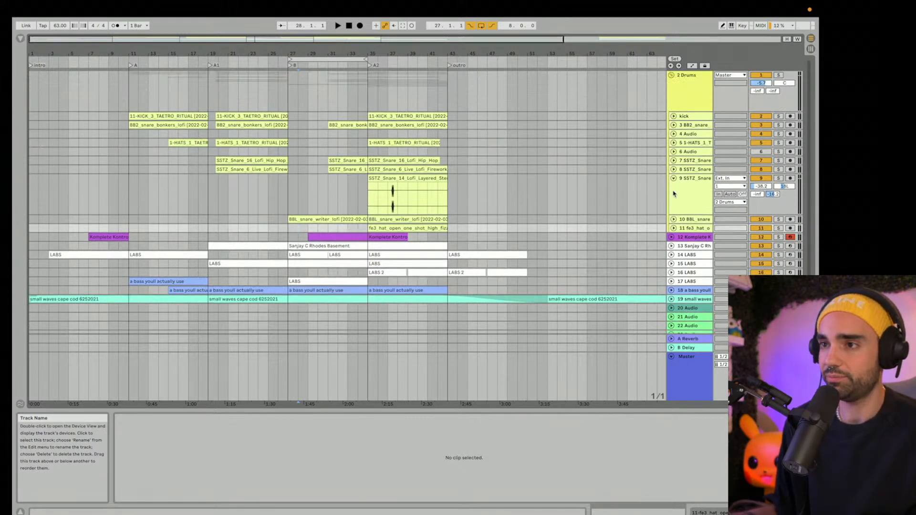
{"action": "left_click", "coordinate": [672, 75]}
Step: Cut the time range of section B, bars 27 to 35, out of the whole arrangement and restore it
{"action": "mouse_move", "coordinate": [313, 62]}
{"action": "left_mouse_down"}
{"action": "mouse_move", "coordinate": [231, 54]}
{"action": "mouse_move", "coordinate": [340, 59]}
{"action": "mouse_move", "coordinate": [319, 59]}
{"action": "left_mouse_up"}
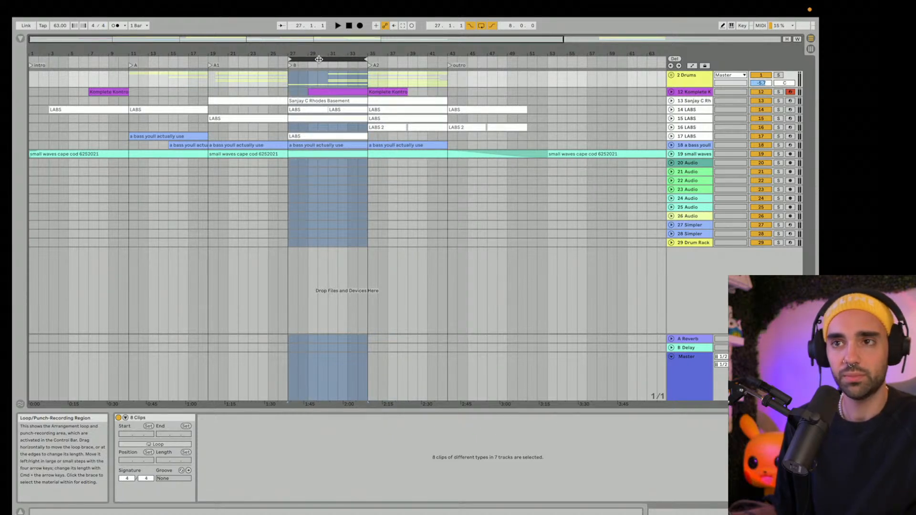
{"action": "right_click", "coordinate": [319, 60]}
{"action": "left_click", "coordinate": [344, 105]}
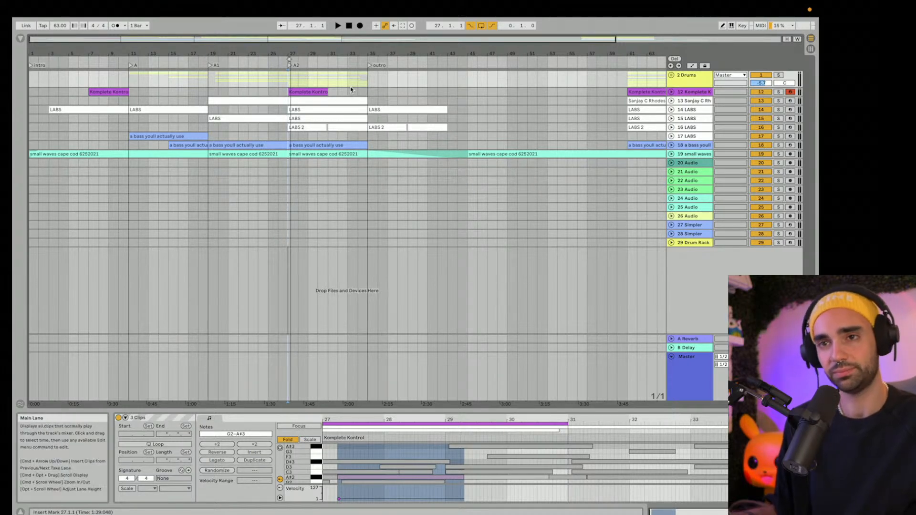
{"action": "key", "text": "super+shift+v"}
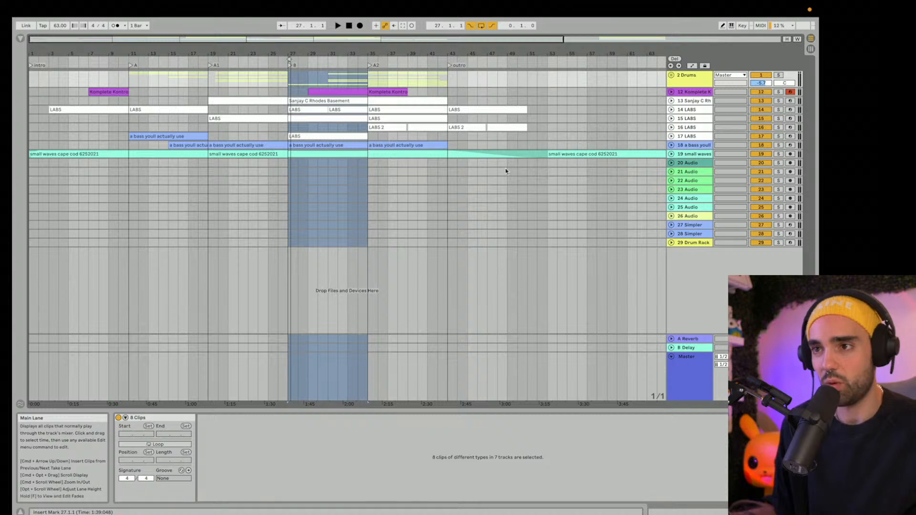
Step: Unfold bass track 18 and LABS track 17, and show the notes of the section B bass clip
{"action": "left_click", "coordinate": [672, 145]}
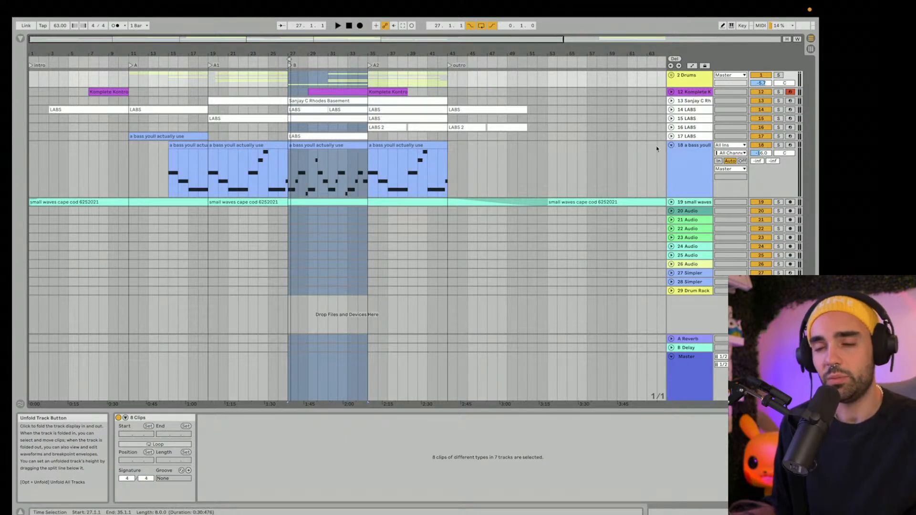
{"action": "left_click", "coordinate": [309, 144]}
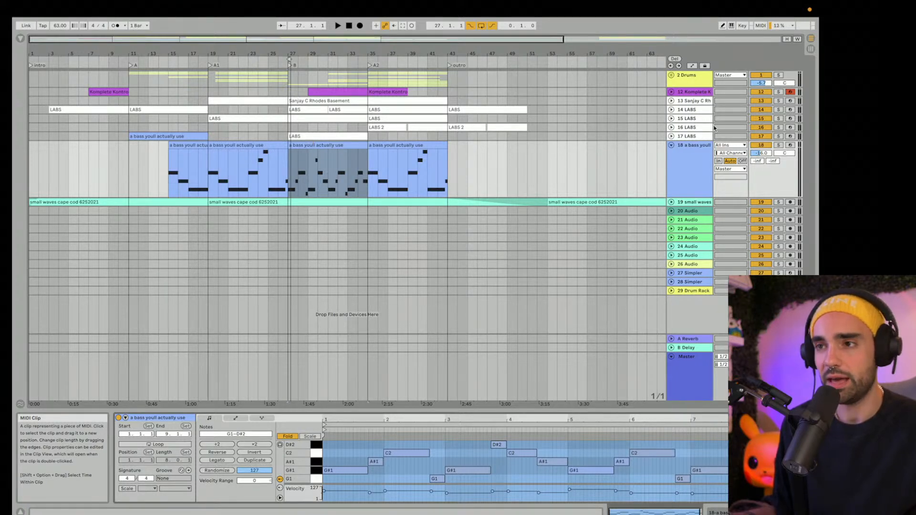
{"action": "left_click", "coordinate": [684, 136]}
{"action": "left_click", "coordinate": [671, 136]}
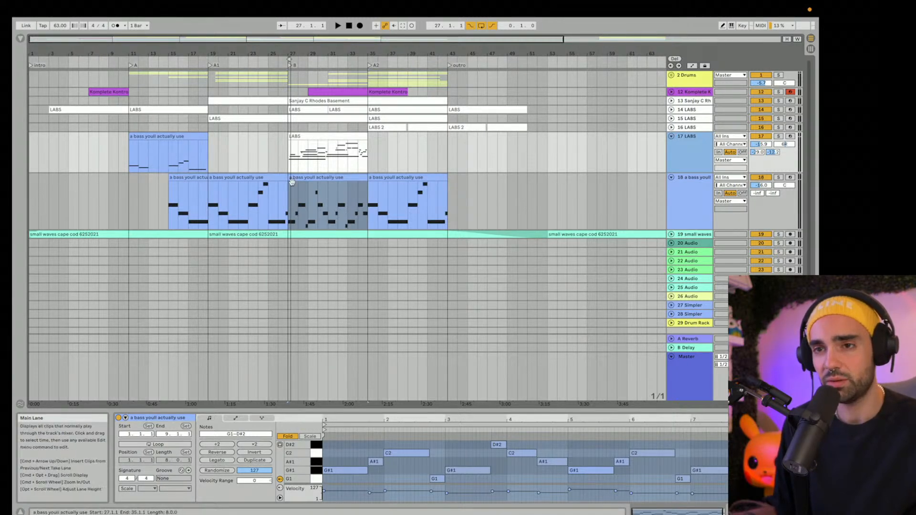
{"action": "left_click", "coordinate": [311, 179]}
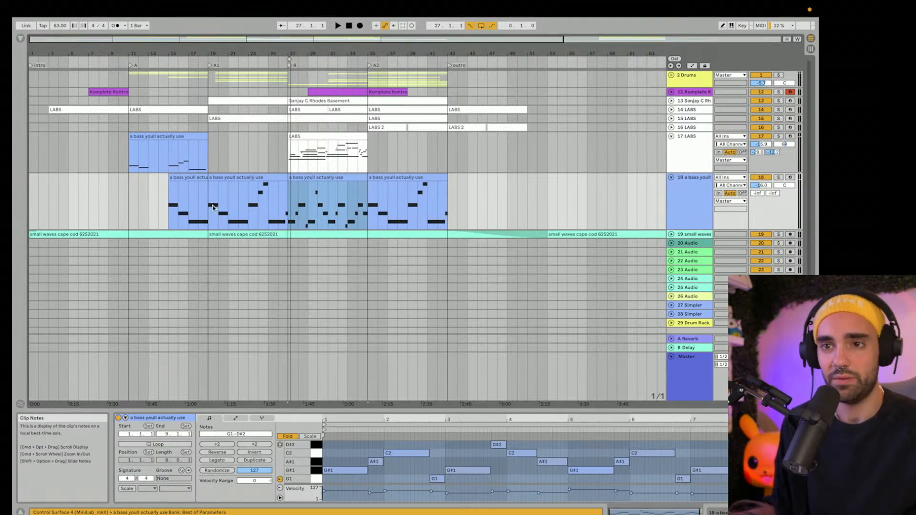
Step: Examine the note pattern of the bass clip in section A1, chord change by chord change
{"action": "left_click", "coordinate": [223, 215]}
{"action": "left_click", "coordinate": [228, 219]}
{"action": "left_click", "coordinate": [214, 207]}
{"action": "left_click", "coordinate": [223, 216]}
{"action": "left_click", "coordinate": [244, 213]}
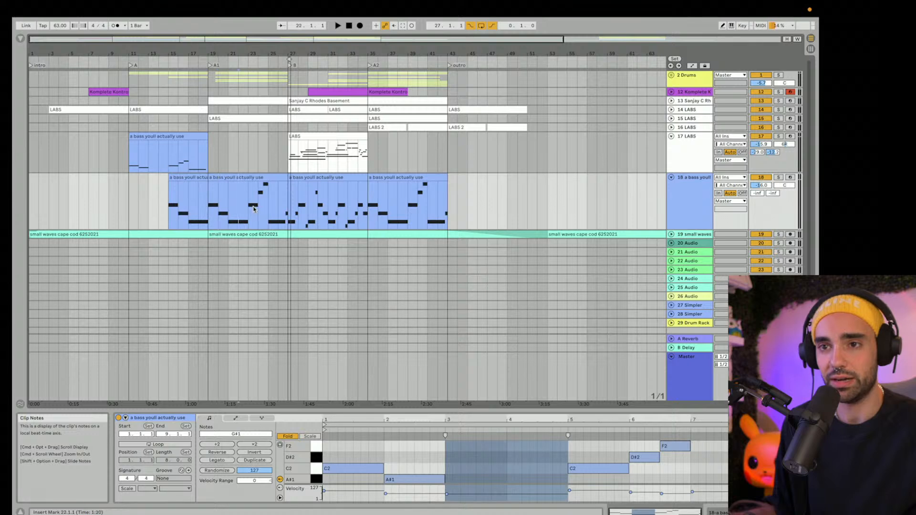
{"action": "left_click", "coordinate": [262, 193]}
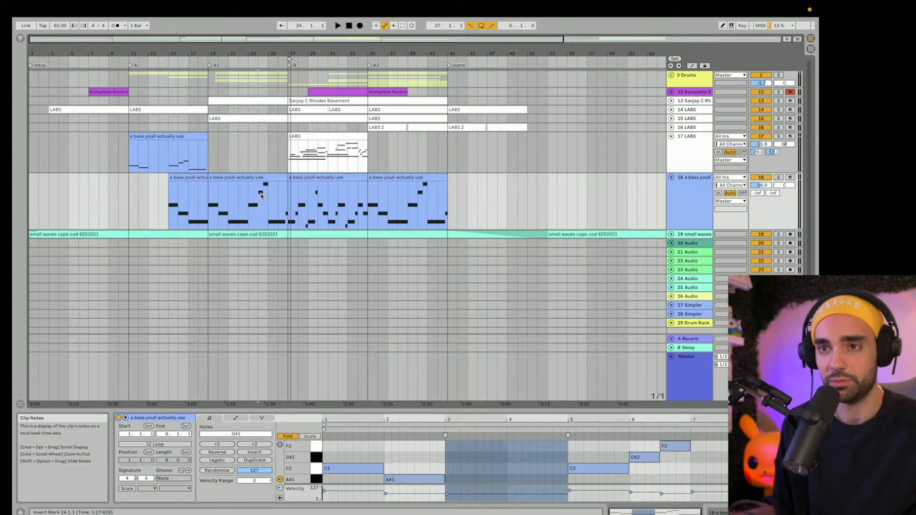
{"action": "left_click", "coordinate": [269, 221]}
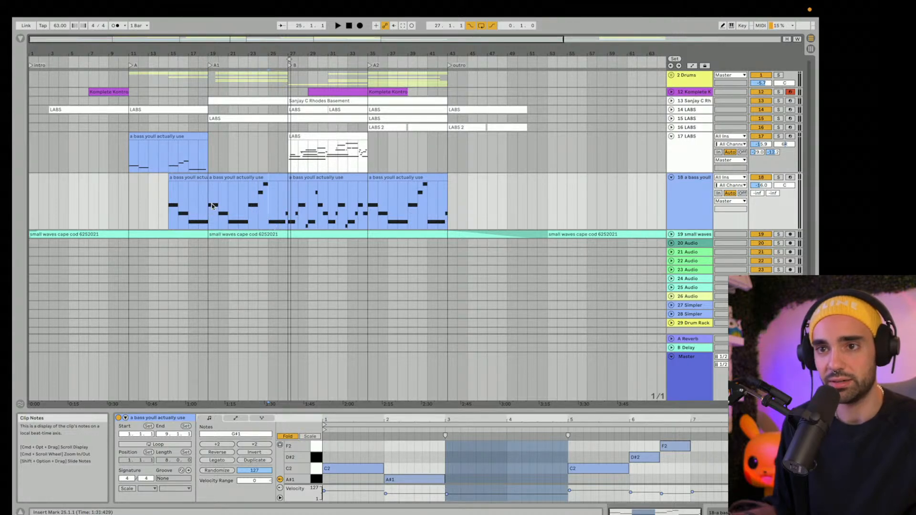
{"action": "left_click", "coordinate": [241, 227]}
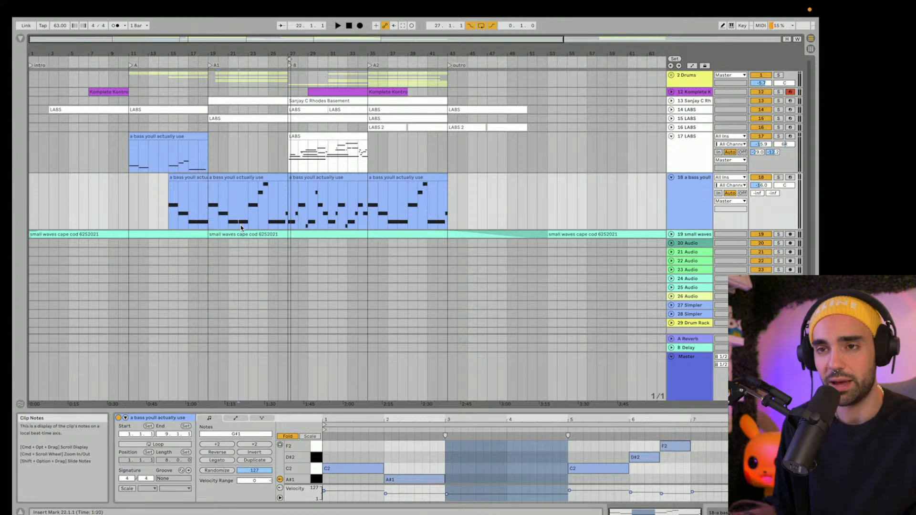
Step: Set the arrangement loop to section B, bars 27 to 35, and place the playback start at bar 27
{"action": "left_click", "coordinate": [325, 178]}
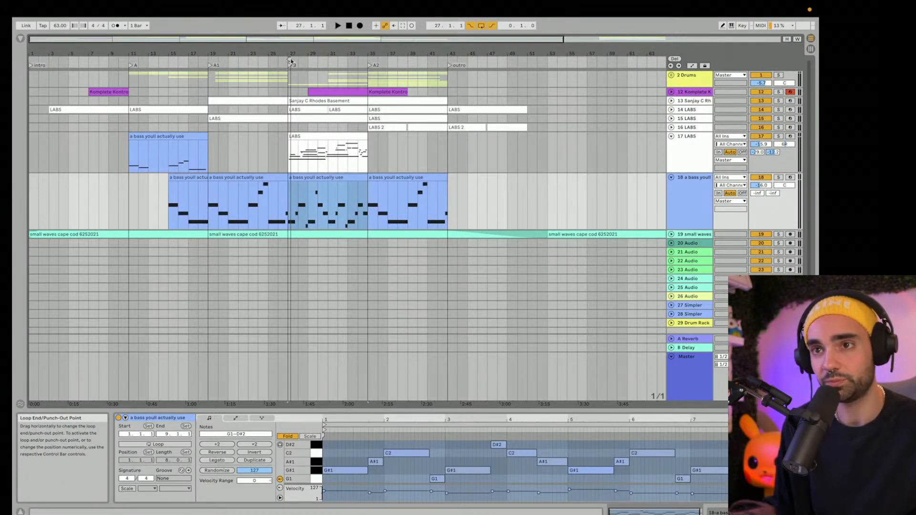
{"action": "left_click_drag", "start_coordinate": [289, 58], "coordinate": [368, 58]}
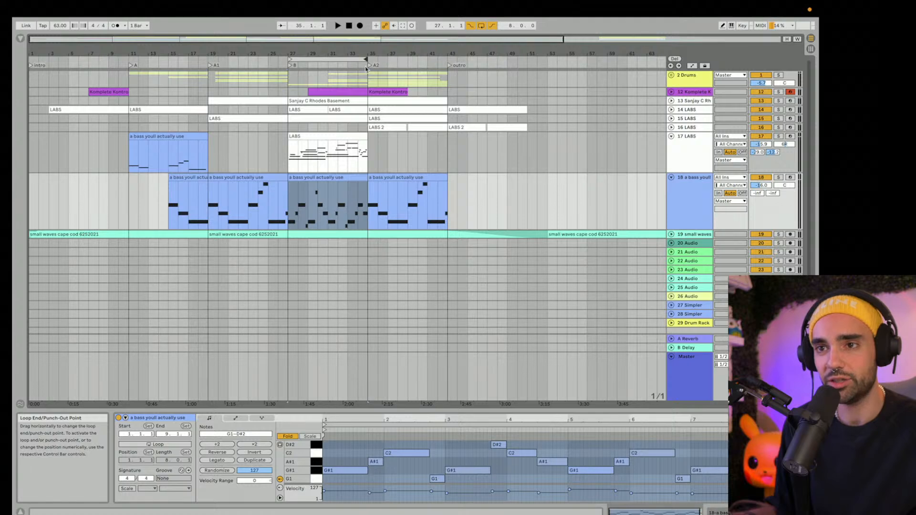
{"action": "left_click", "coordinate": [289, 223]}
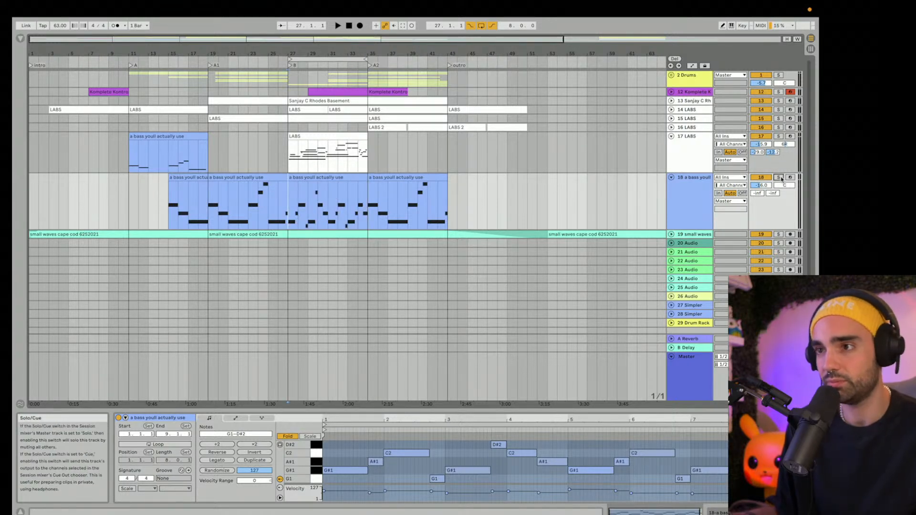
Step: Solo bass track 18 and listen to its section B part from bar 27
{"action": "key", "text": "s"}
{"action": "key", "text": "space"}
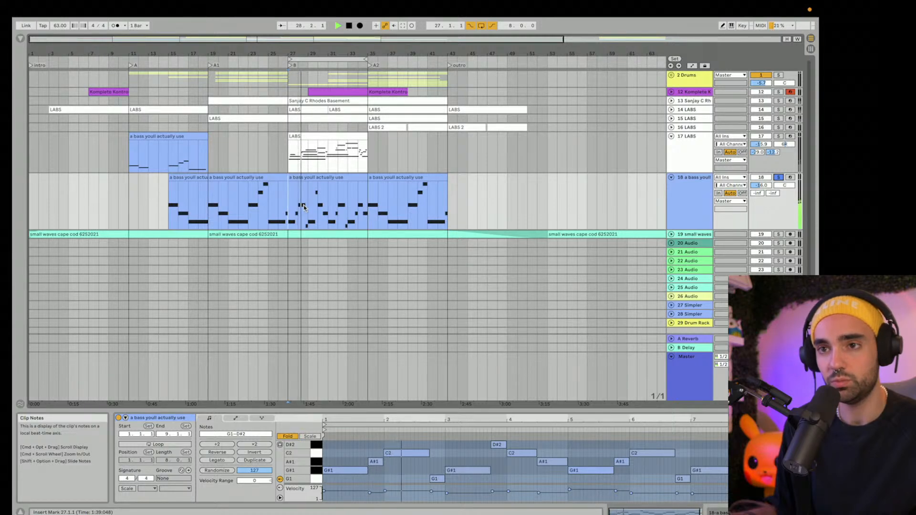
{"action": "key", "text": "space"}
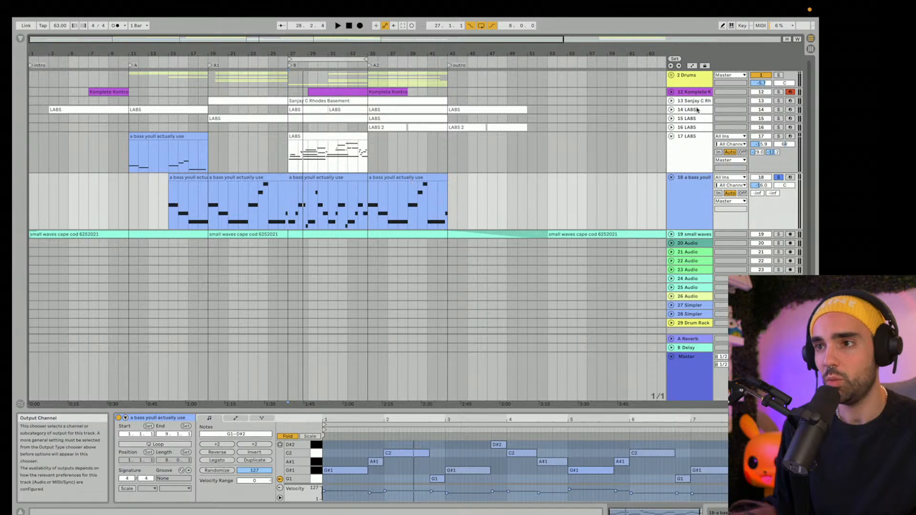
Step: Unfold, arm and solo LABS track 14, and play its parts in section A2 from bar 35 and section B from bar 27
{"action": "left_click", "coordinate": [671, 110]}
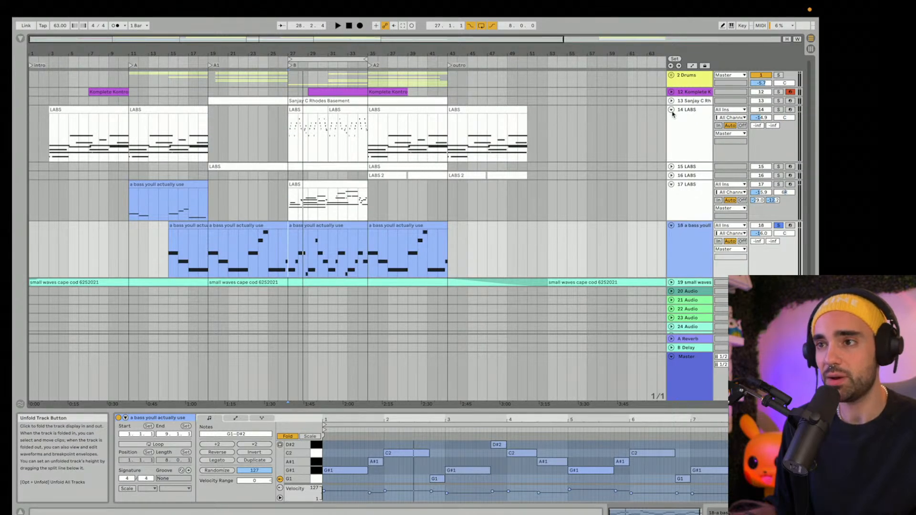
{"action": "left_click", "coordinate": [687, 123]}
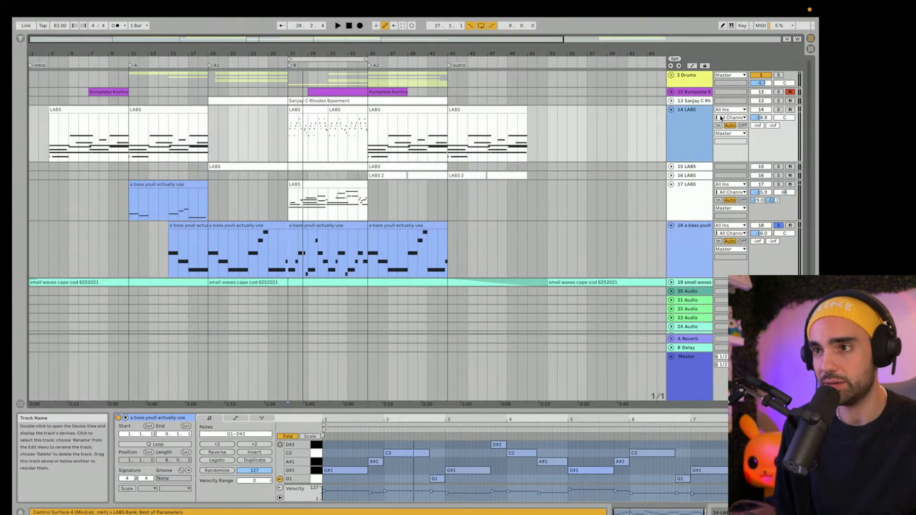
{"action": "left_click", "coordinate": [790, 110]}
{"action": "left_click", "coordinate": [779, 109]}
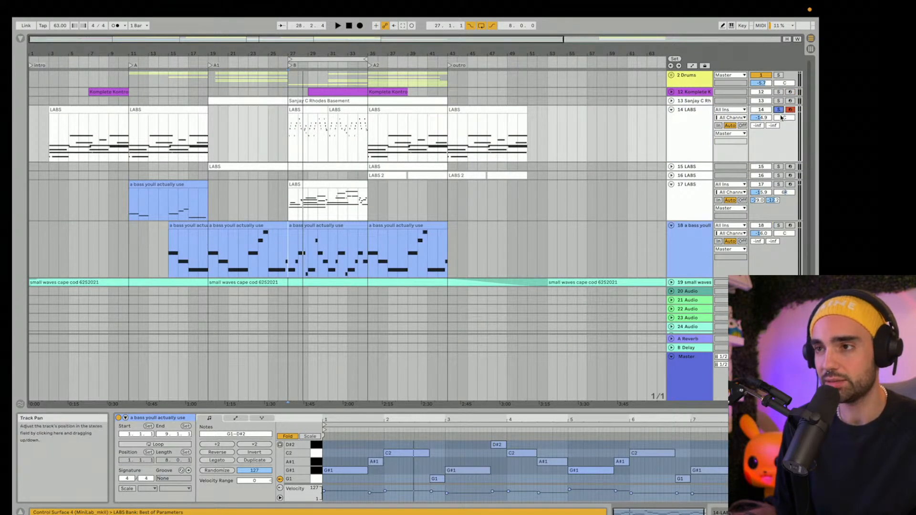
{"action": "left_click", "coordinate": [370, 148]}
{"action": "key", "text": "space"}
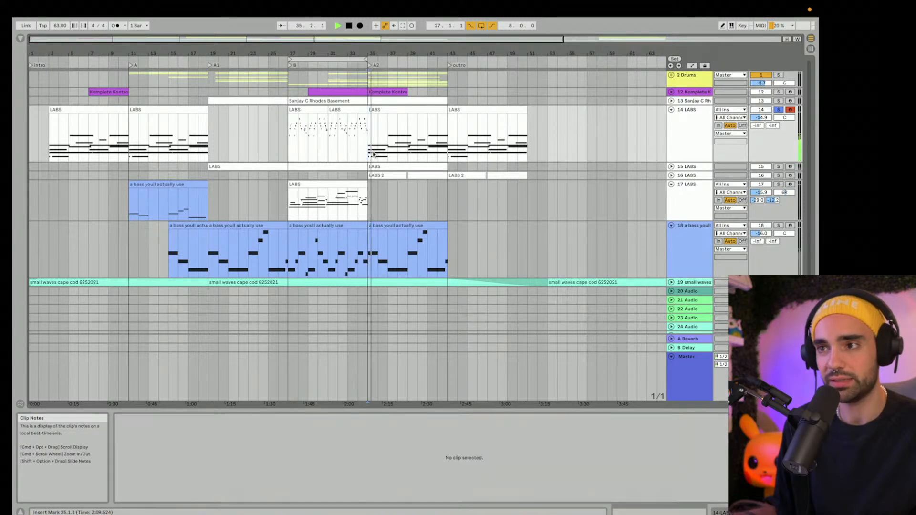
{"action": "key", "text": "space"}
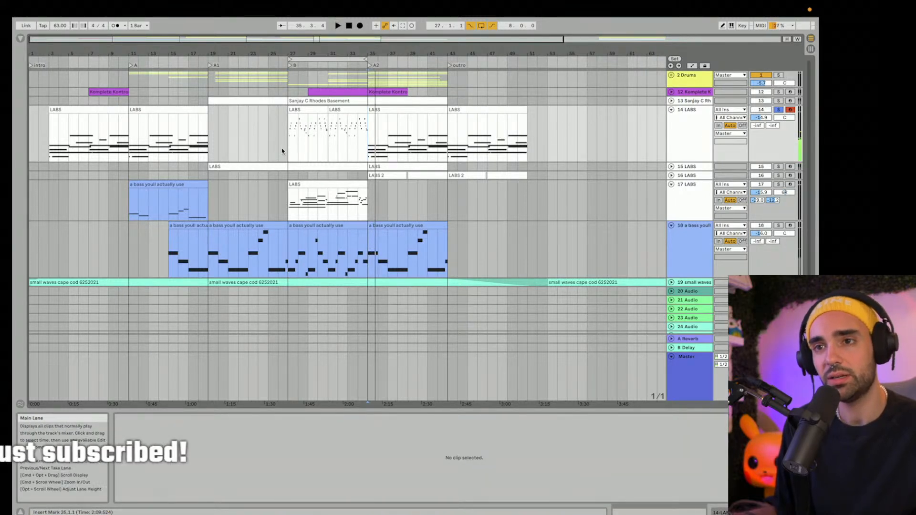
{"action": "left_click", "coordinate": [332, 166]}
{"action": "key", "text": "space"}
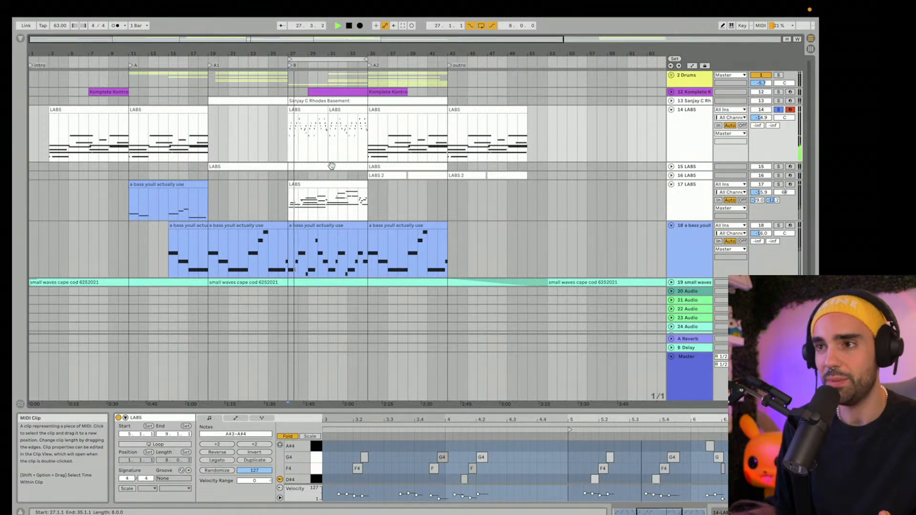
Step: Unfold LABS track 15 and Rhodes track 13, arm and solo the Rhodes track, and play its section A1 part from bar 19
{"action": "left_click", "coordinate": [672, 167]}
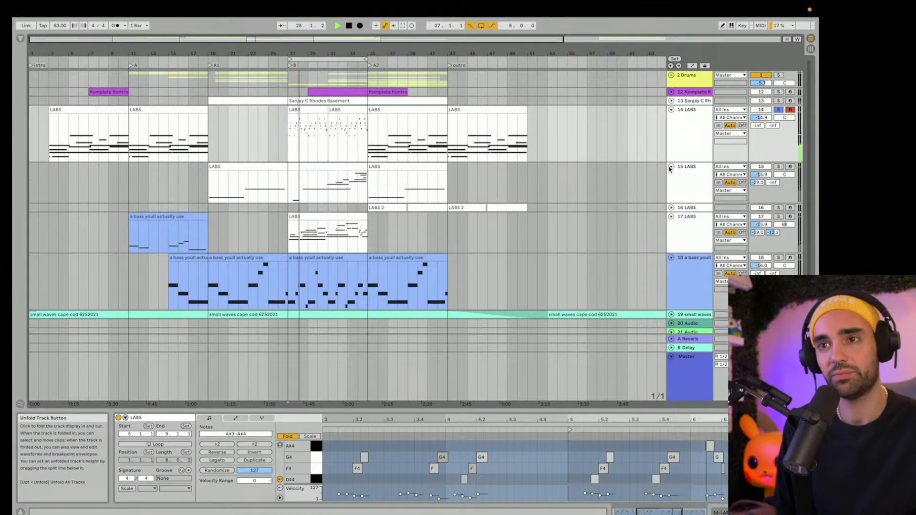
{"action": "left_click", "coordinate": [672, 101]}
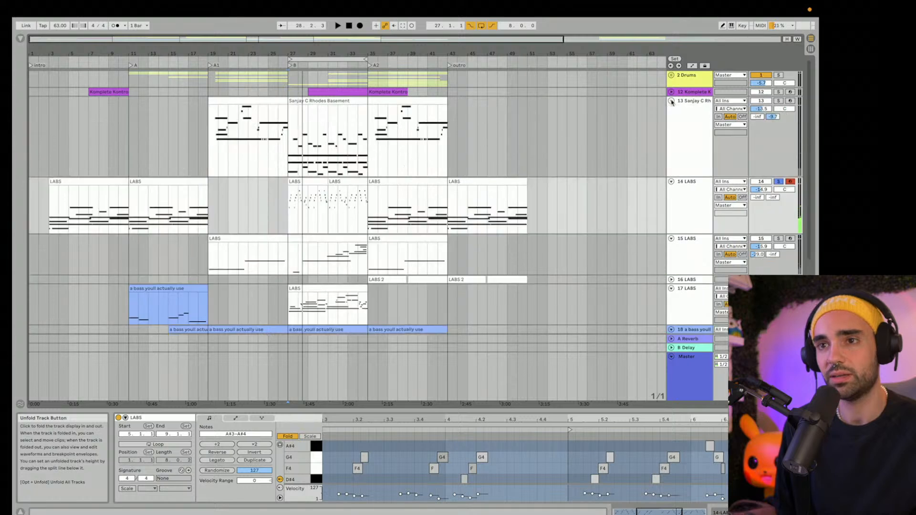
{"action": "left_click", "coordinate": [791, 101]}
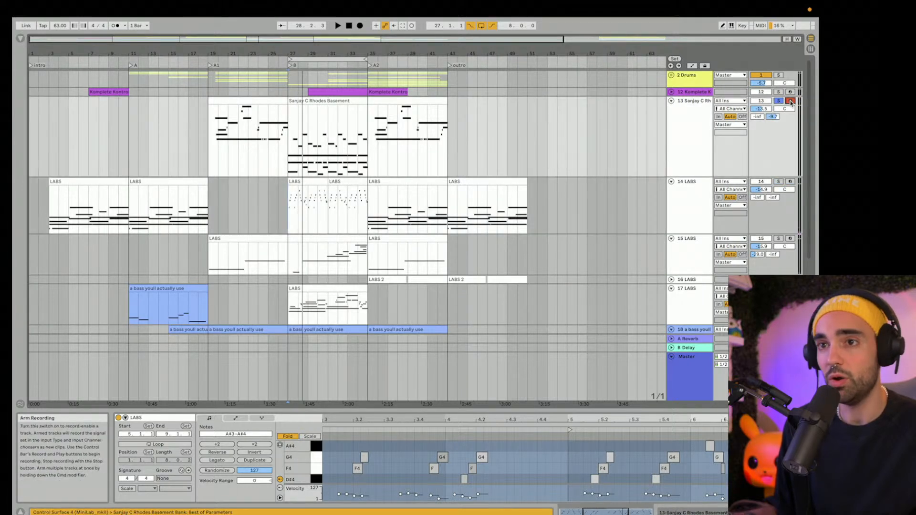
{"action": "left_click", "coordinate": [210, 159]}
{"action": "key", "text": "space"}
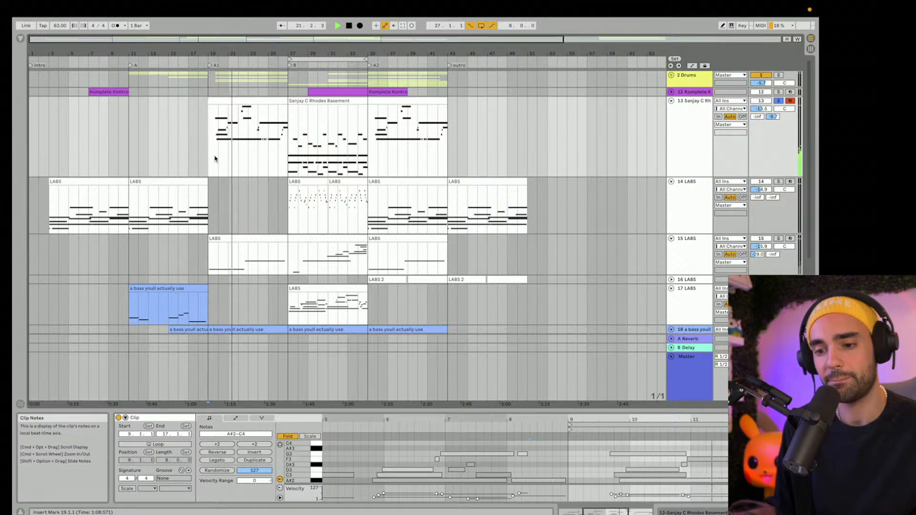
{"action": "key", "text": "space"}
Step: Listen to the soloed Rhodes part in section B from bar 27, and turn off the track's solo
{"action": "left_click", "coordinate": [288, 160]}
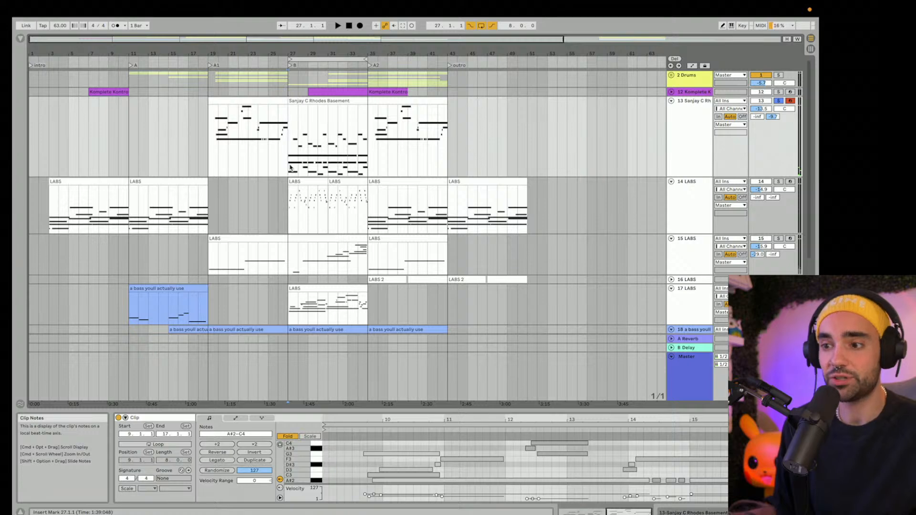
{"action": "key", "text": "space"}
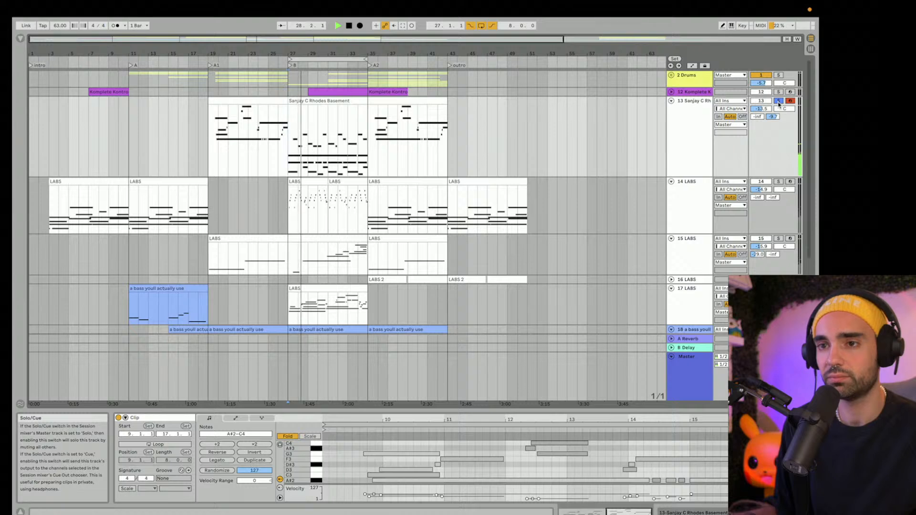
{"action": "key", "text": "space"}
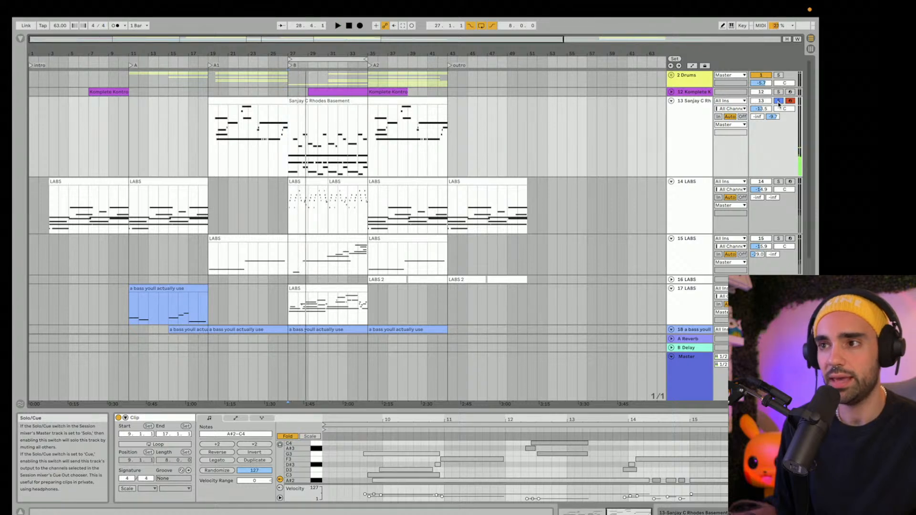
{"action": "left_click", "coordinate": [779, 101]}
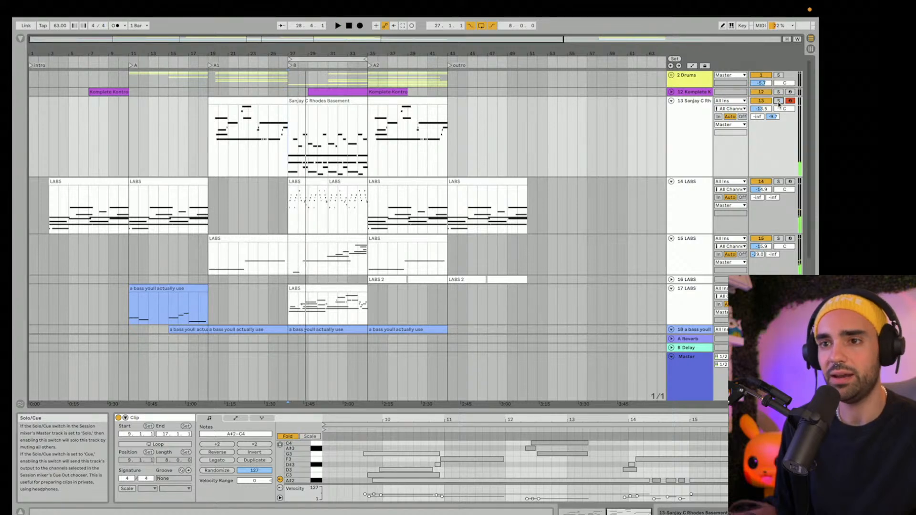
Step: Solo LABS track 15 and play its section B part from bar 28 and from bar 33
{"action": "left_click", "coordinate": [779, 239]}
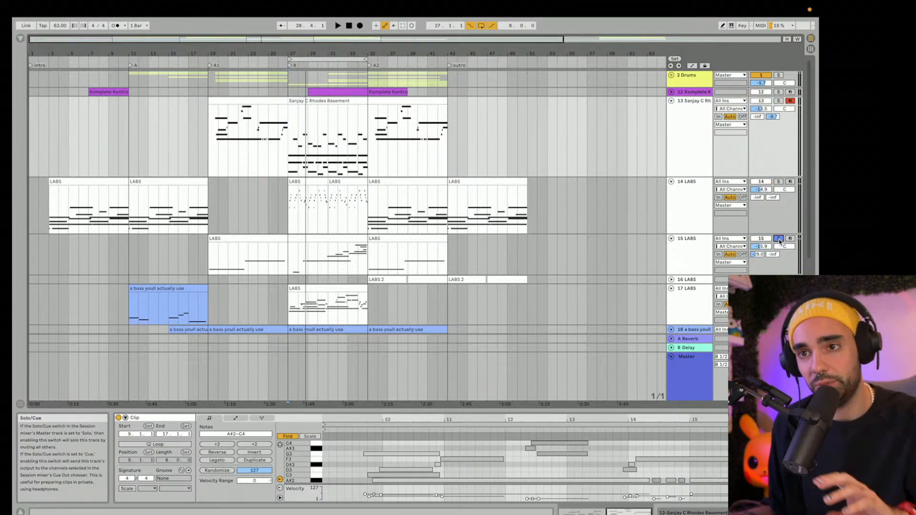
{"action": "left_click", "coordinate": [298, 271]}
{"action": "key", "text": "space"}
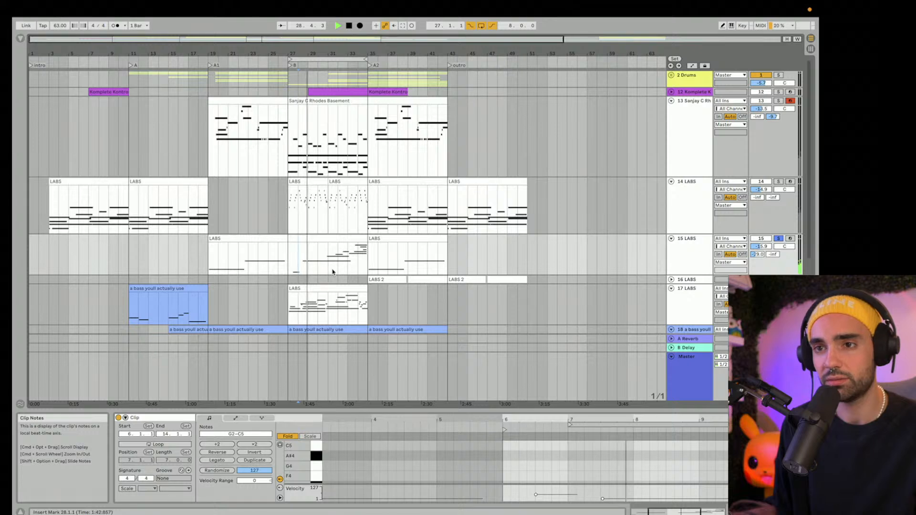
{"action": "key", "text": "space"}
{"action": "key", "text": "space"}
{"action": "left_click", "coordinate": [348, 270]}
{"action": "key", "text": "space"}
{"action": "key", "text": "space"}
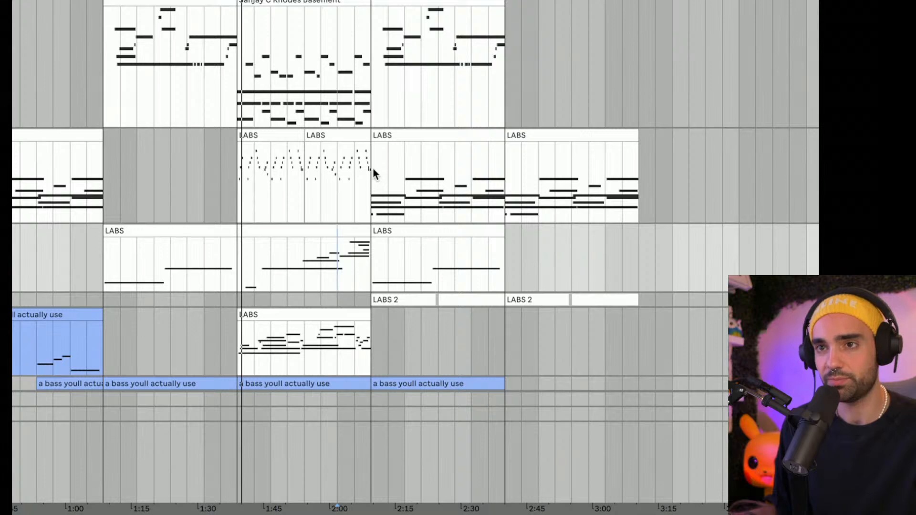
Step: Unfold LABS track 16 and look over the lower tracks, leaving LABS track 14 unfolded
{"action": "scroll", "coordinate": [362, 220], "scroll_direction": "down", "scroll_amount": 3}
{"action": "scroll", "coordinate": [361, 219], "scroll_direction": "up", "scroll_amount": 3}
{"action": "scroll", "coordinate": [361, 220], "scroll_direction": "down", "scroll_amount": 5}
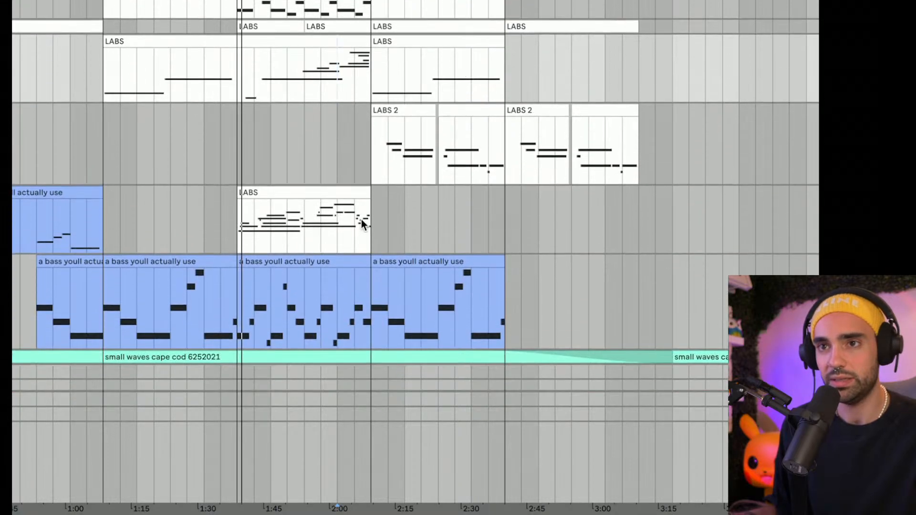
{"action": "scroll", "coordinate": [362, 220], "scroll_direction": "up", "scroll_amount": 5}
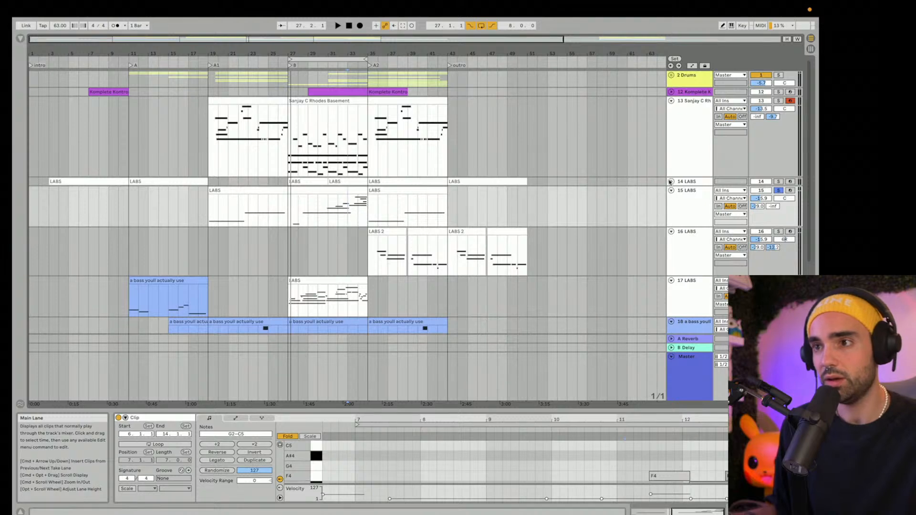
{"action": "left_click", "coordinate": [671, 182]}
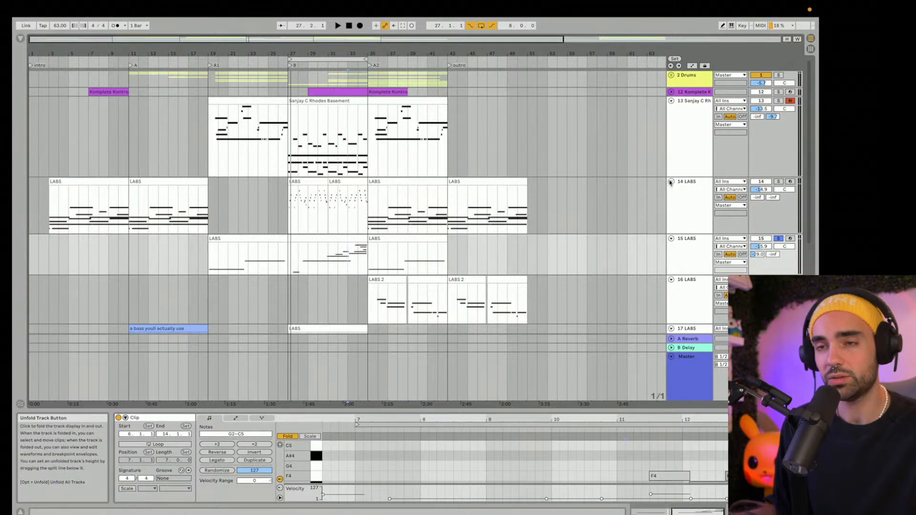
Step: Unfold Komplete Kontrol track 12, play its section B part from bar 30, and fold the track again
{"action": "left_click", "coordinate": [671, 92]}
{"action": "left_click", "coordinate": [319, 127]}
{"action": "key", "text": "space"}
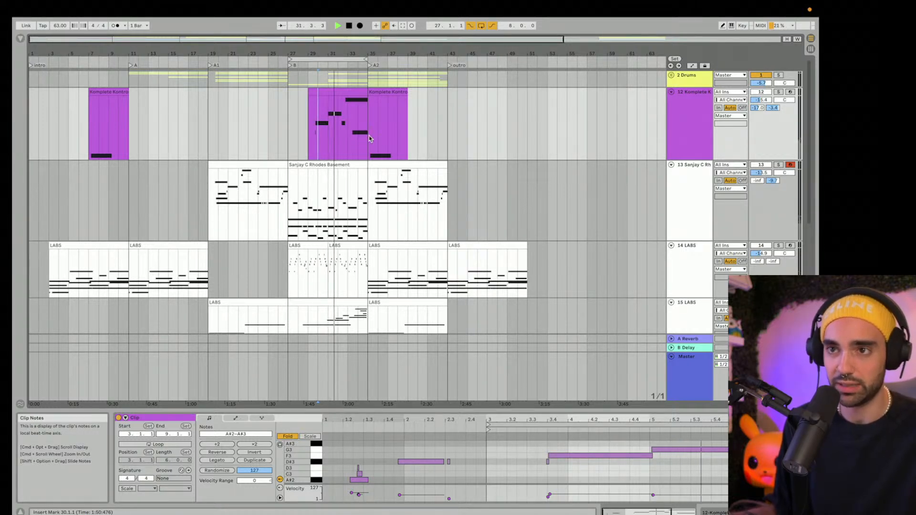
{"action": "left_click", "coordinate": [673, 93]}
{"action": "scroll", "coordinate": [648, 159], "scroll_direction": "down", "scroll_amount": 5}
{"action": "key", "text": "space"}
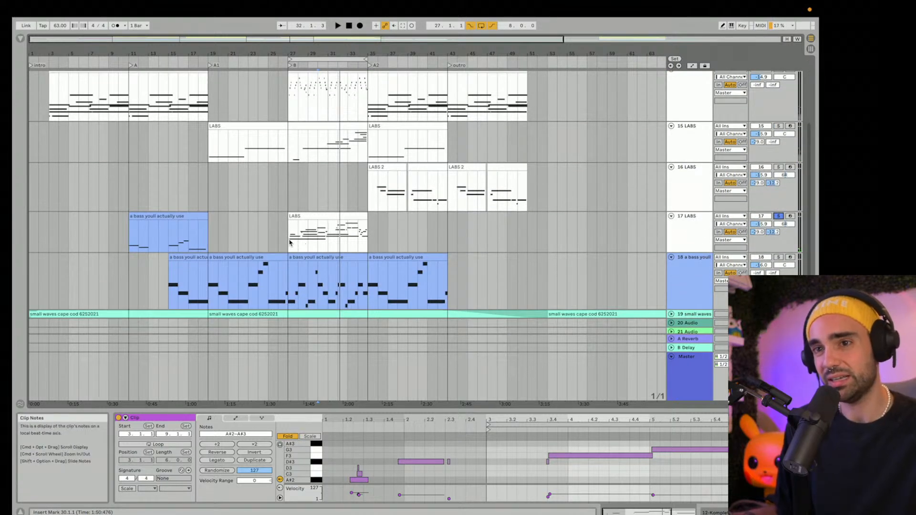
Step: Play the soloed LABS track 17 part in section B from bar 27, and enlarge the track's height to show its notes
{"action": "left_click", "coordinate": [312, 239]}
{"action": "key", "text": "space"}
{"action": "scroll", "coordinate": [651, 215], "scroll_direction": "down", "scroll_amount": 1}
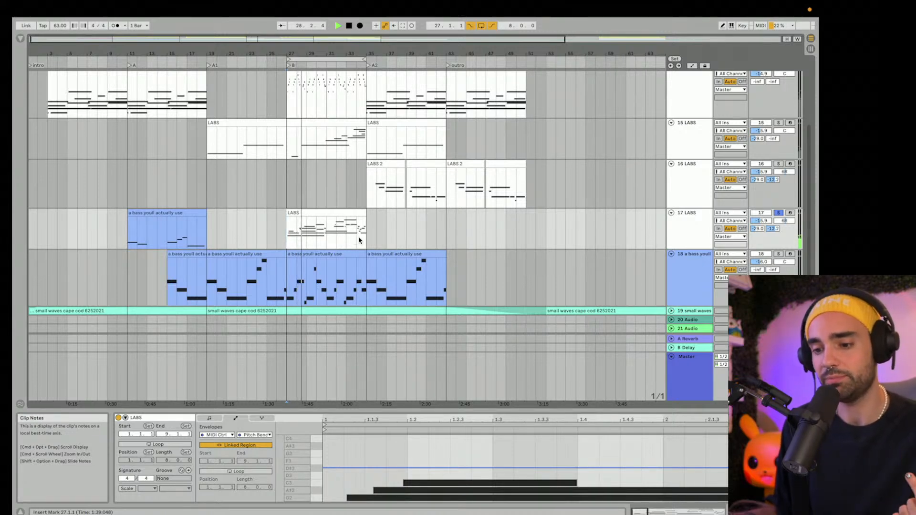
{"action": "left_click_drag", "start_coordinate": [687, 247], "coordinate": [688, 289]}
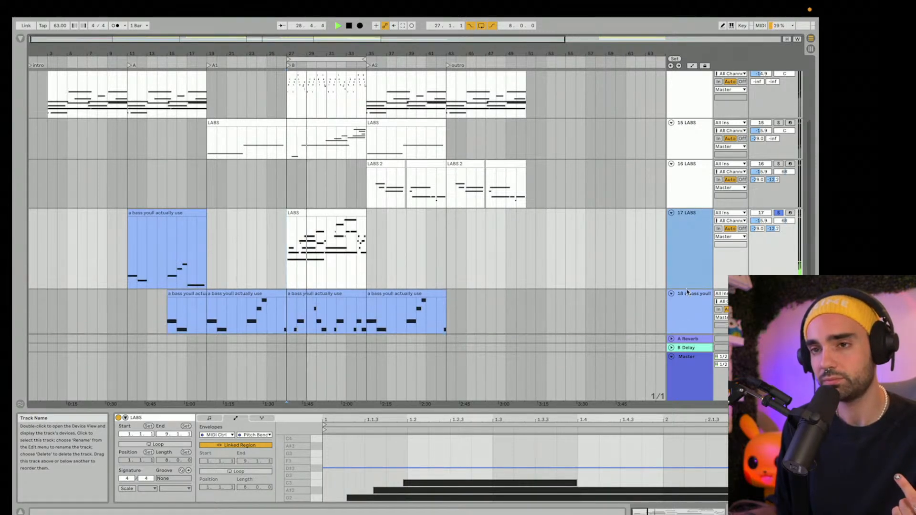
{"action": "key", "text": "space"}
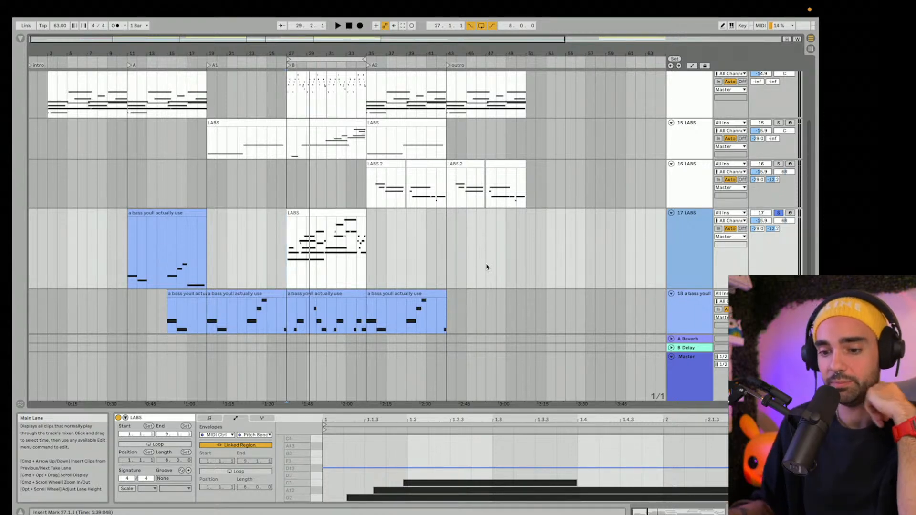
Step: Turn off the solo on LABS track 17, and fold LABS tracks 17 and 16
{"action": "left_click", "coordinate": [779, 213]}
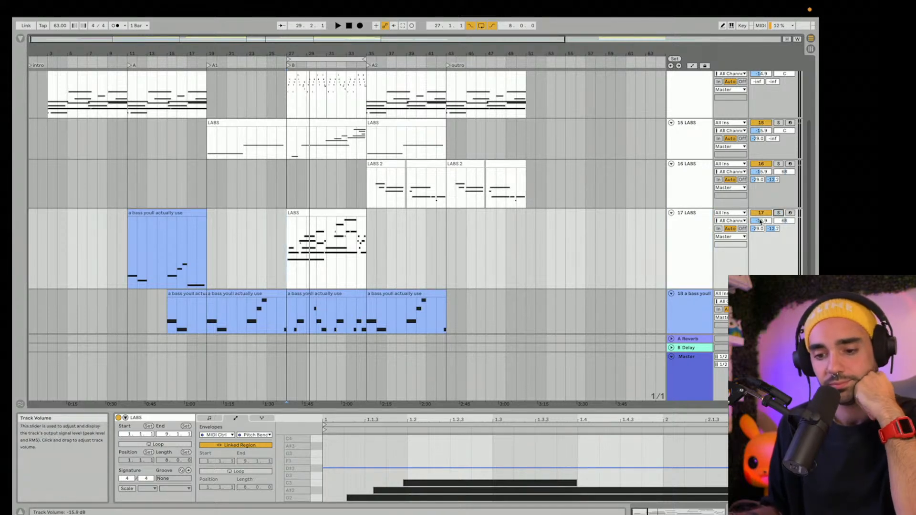
{"action": "left_click", "coordinate": [672, 214]}
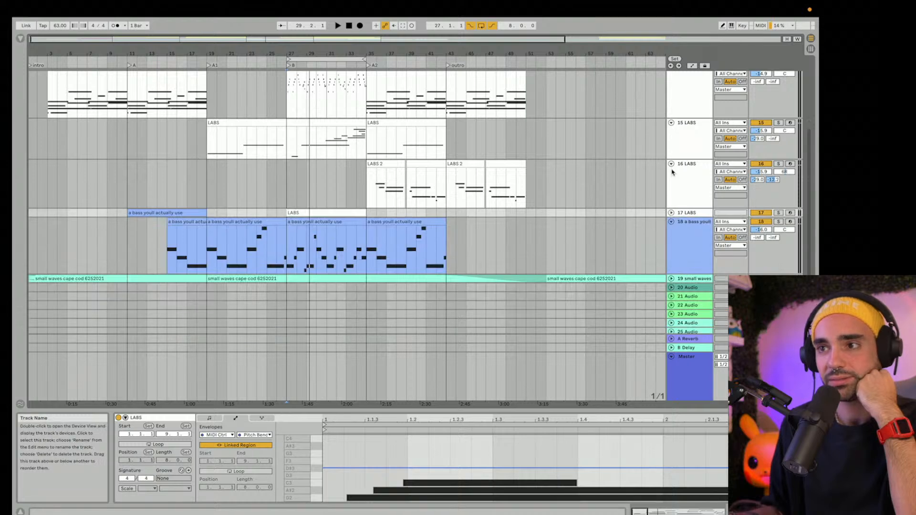
{"action": "left_click", "coordinate": [673, 164]}
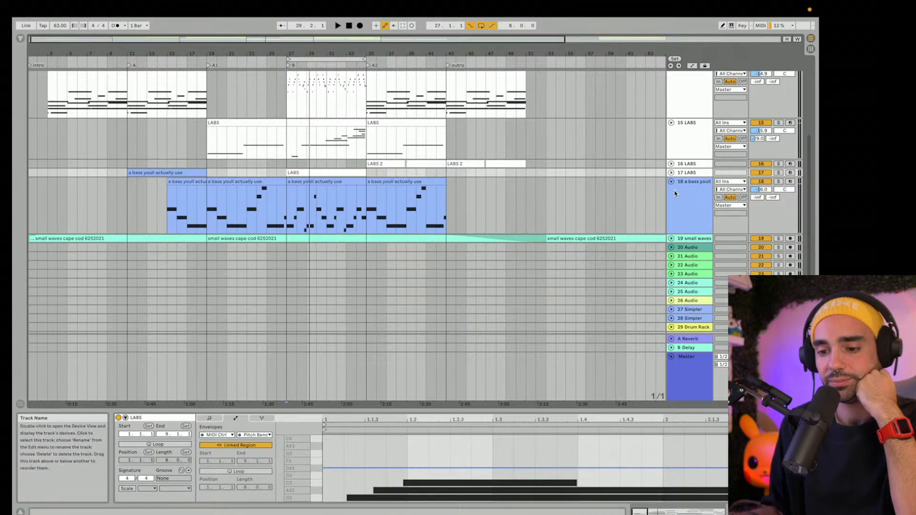
Step: Fold bass track 18 and select the small waves cape cod 6252021 audio clip at bar 53 on track 19
{"action": "scroll", "coordinate": [662, 249], "scroll_direction": "up", "scroll_amount": 3}
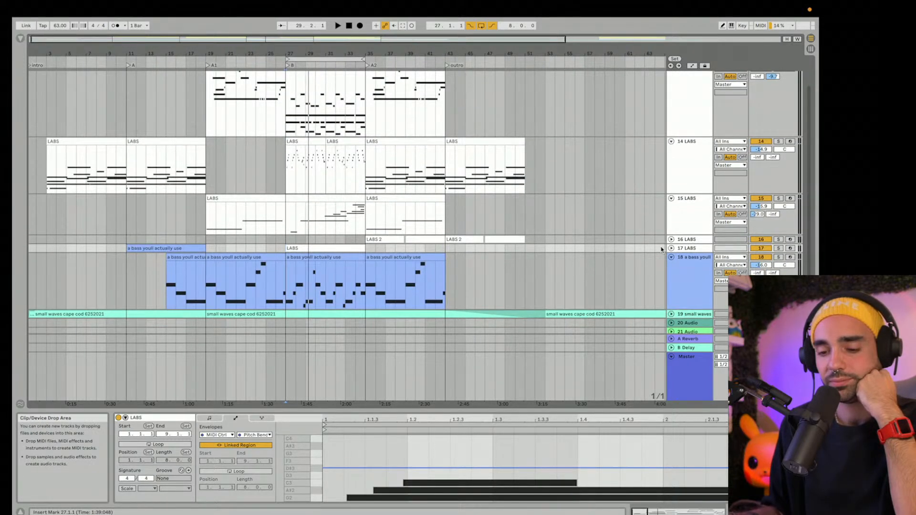
{"action": "scroll", "coordinate": [662, 249], "scroll_direction": "left", "scroll_amount": 1}
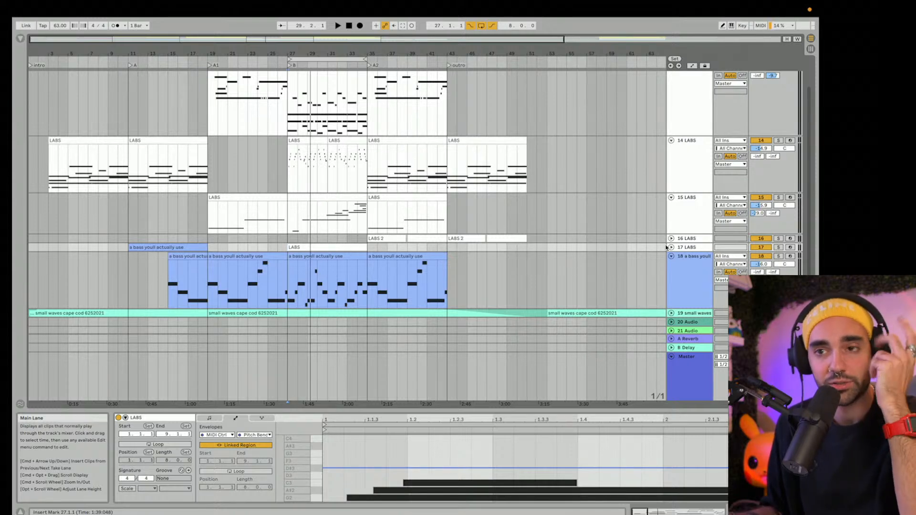
{"action": "left_click", "coordinate": [672, 257]}
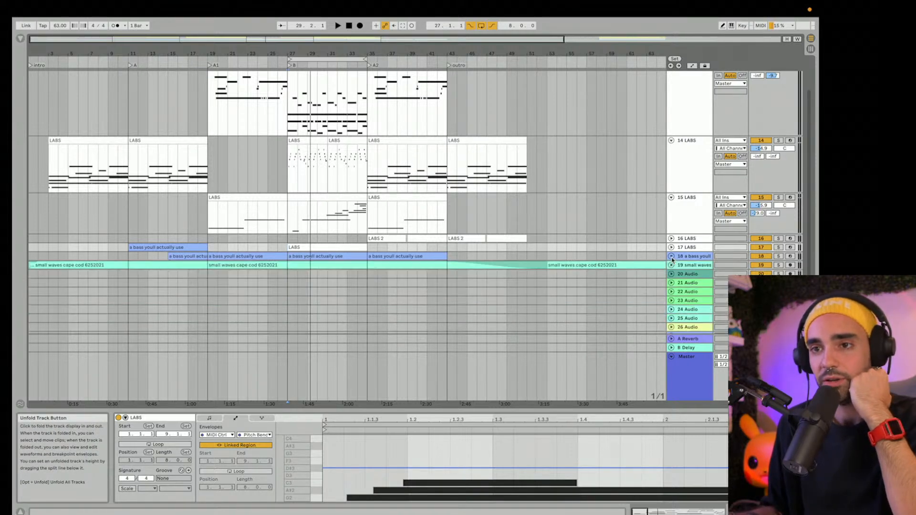
{"action": "left_click", "coordinate": [582, 266]}
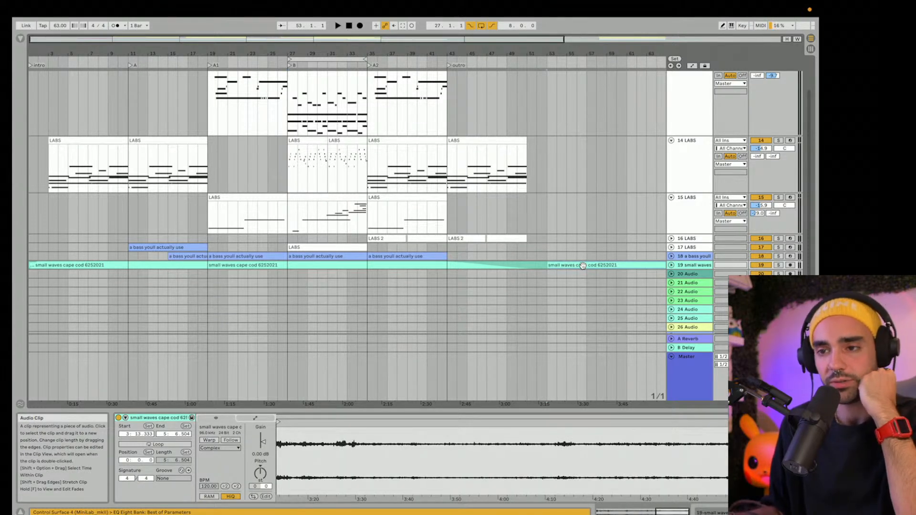
{"action": "scroll", "coordinate": [583, 266], "scroll_direction": "up", "scroll_amount": 2}
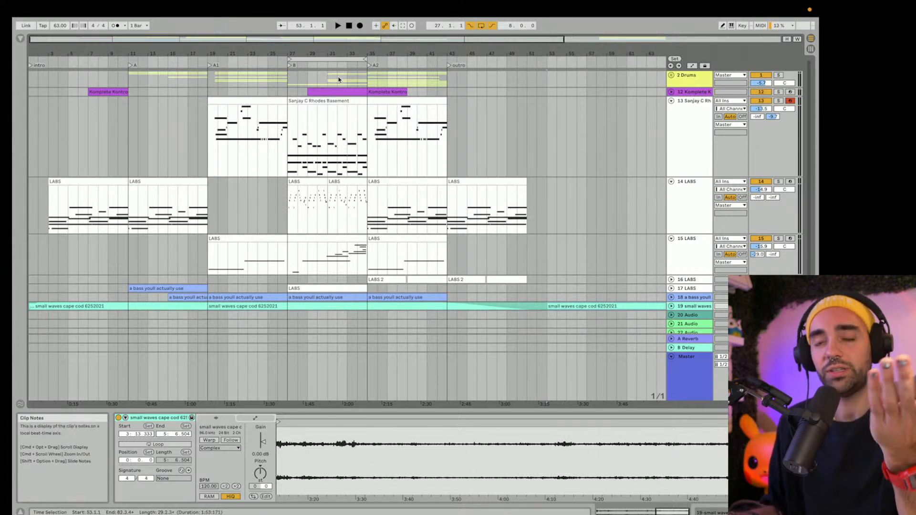
Step: Play section B from bar 27 with all instruments, check the 2 Drums group's tracks, and fold LABS track 14
{"action": "left_click", "coordinate": [335, 58]}
{"action": "left_click", "coordinate": [335, 58]}
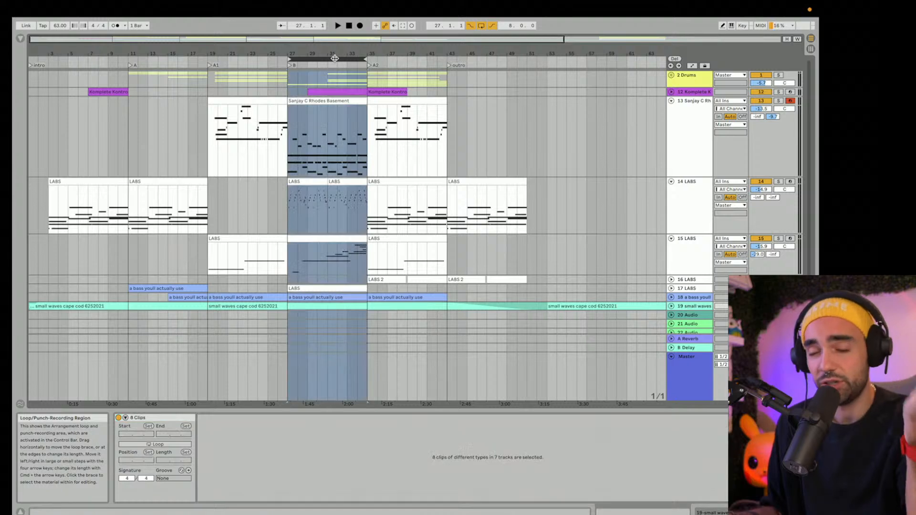
{"action": "key", "text": "space"}
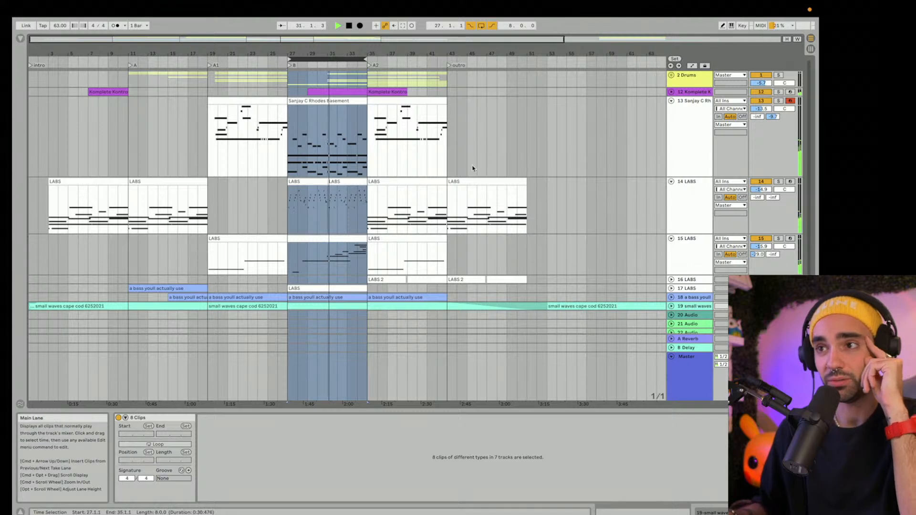
{"action": "left_click", "coordinate": [672, 77]}
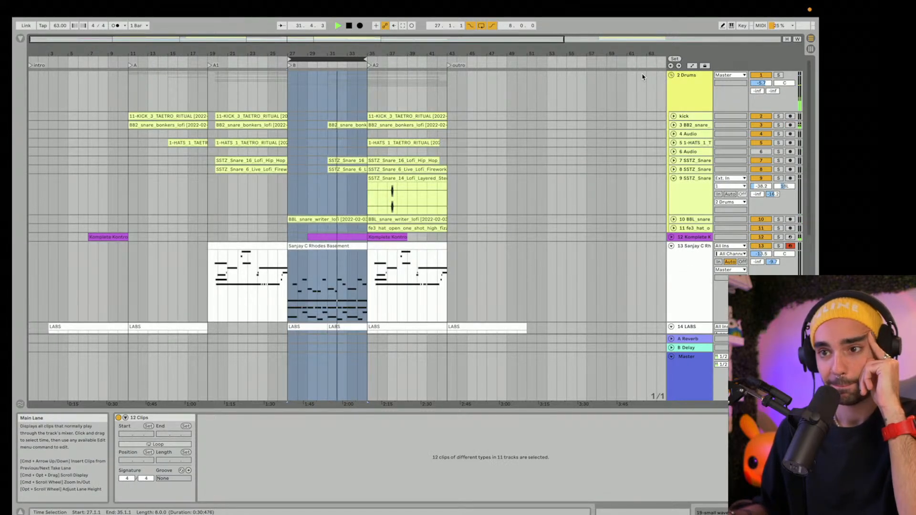
{"action": "left_click", "coordinate": [671, 76]}
{"action": "left_click", "coordinate": [671, 181]}
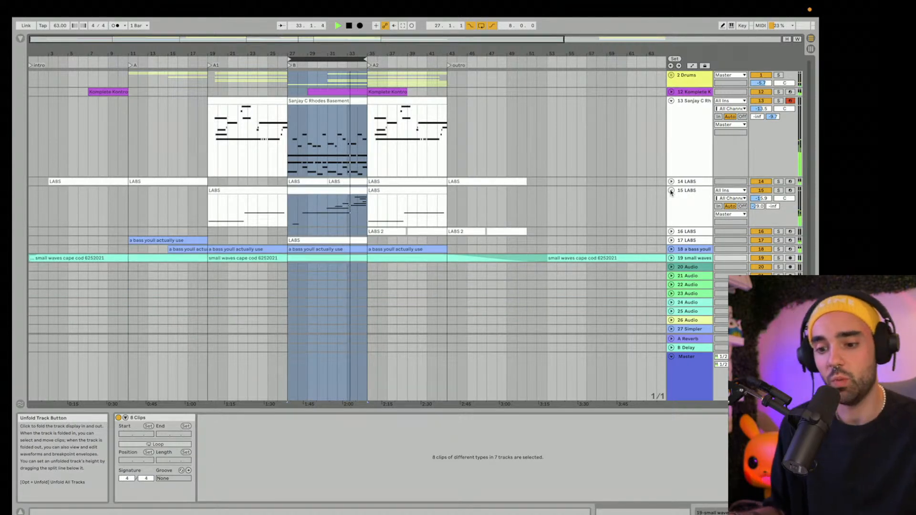
Step: Duplicate LABS track 15, clear the copied clips between bars 19 and 51, and arm the new track 16 for recording
{"action": "left_click", "coordinate": [696, 209]}
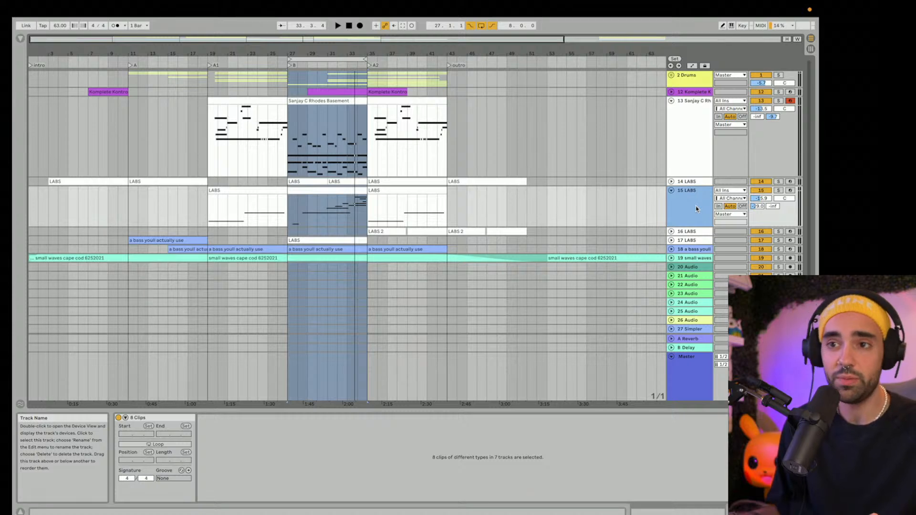
{"action": "key", "text": "super+d"}
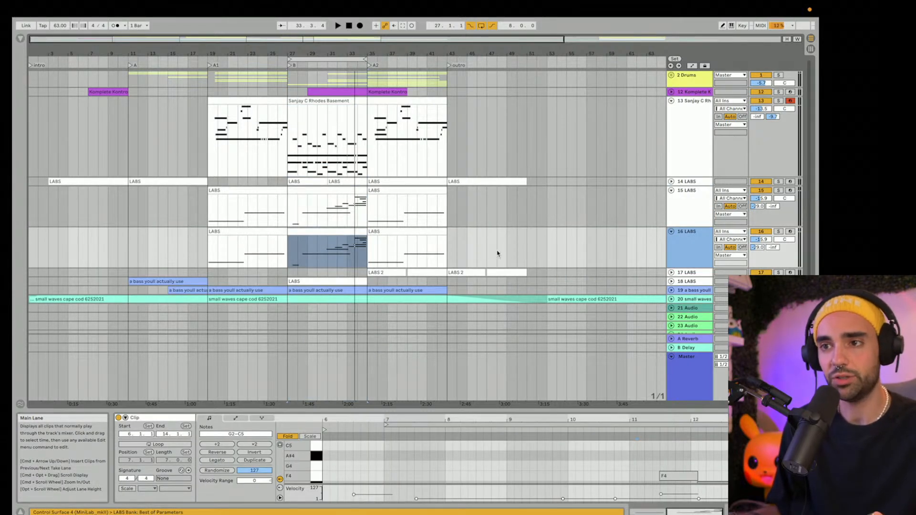
{"action": "left_click_drag", "start_coordinate": [532, 248], "coordinate": [208, 258]}
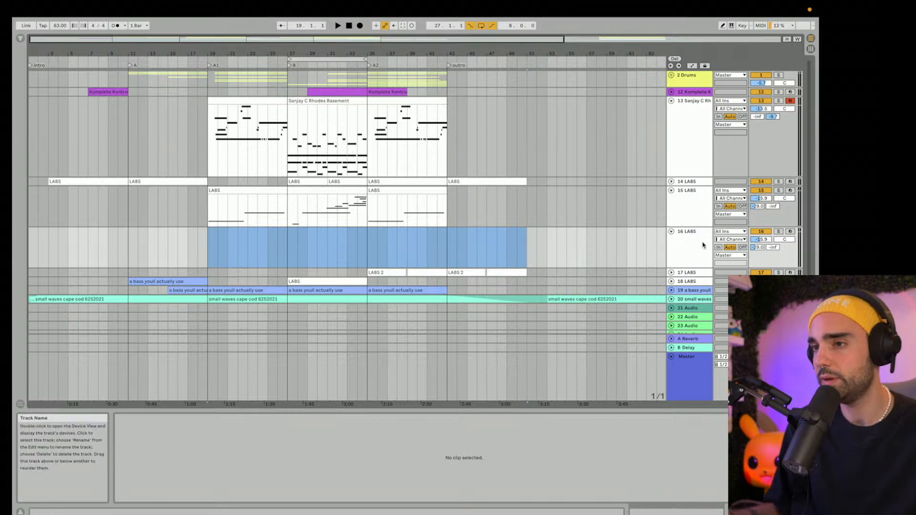
{"action": "left_click", "coordinate": [790, 232]}
Step: Open the LABS instrument on track 16, filter its presets to Tuned Percussion, and load Ghost Hand Bells
{"action": "left_click", "coordinate": [692, 249]}
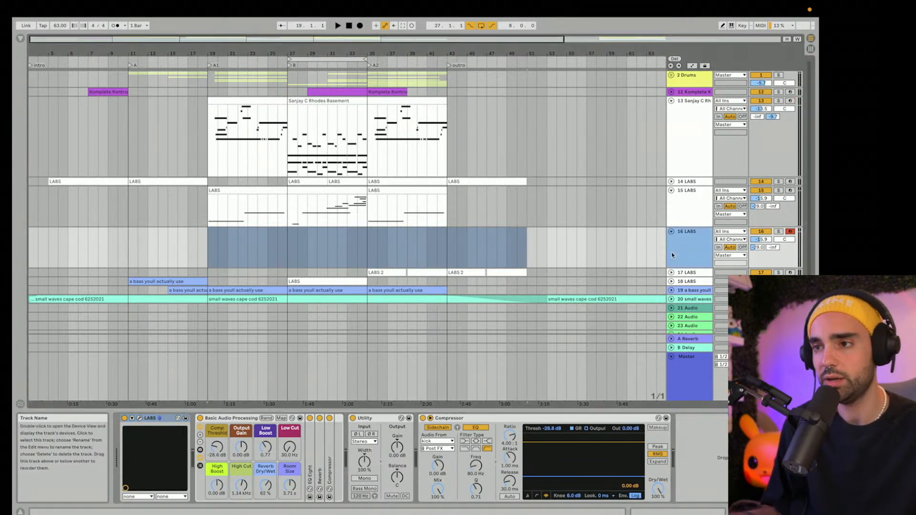
{"action": "left_click", "coordinate": [696, 249]}
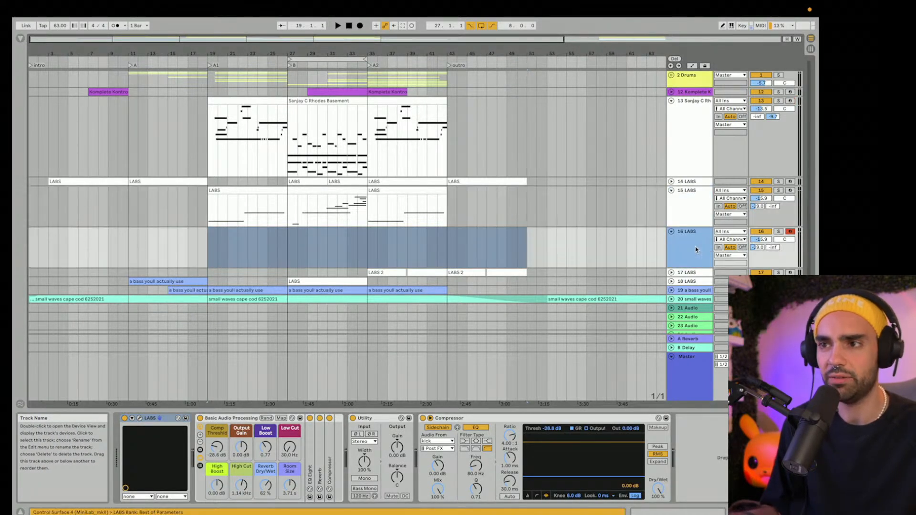
{"action": "left_click", "coordinate": [140, 418]}
{"action": "left_click_drag", "start_coordinate": [227, 215], "coordinate": [169, 91]}
{"action": "left_click", "coordinate": [163, 132]}
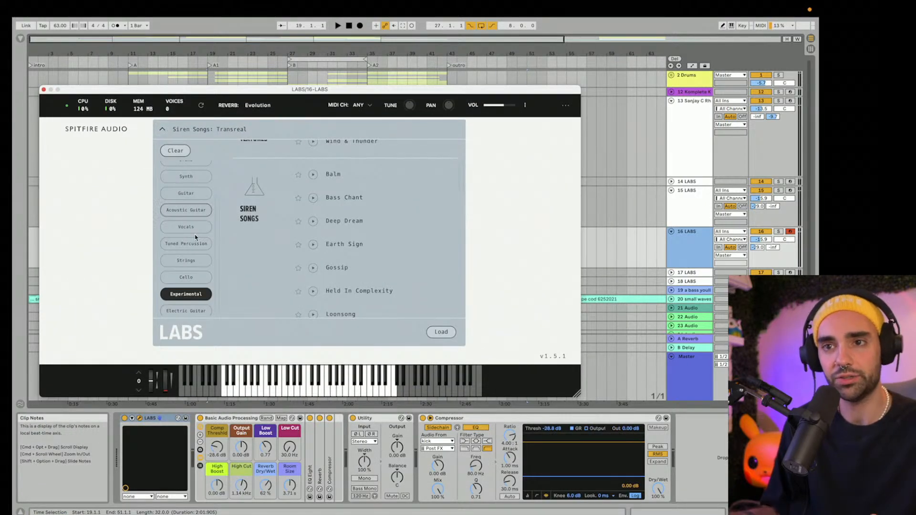
{"action": "left_click", "coordinate": [195, 295]}
{"action": "scroll", "coordinate": [196, 281], "scroll_direction": "up", "scroll_amount": 2}
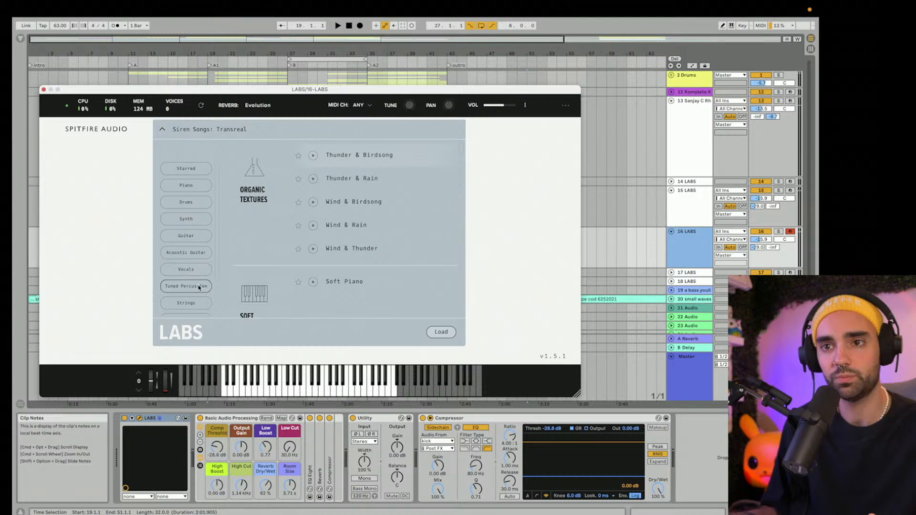
{"action": "left_click", "coordinate": [200, 287]}
{"action": "double_click", "coordinate": [367, 162]}
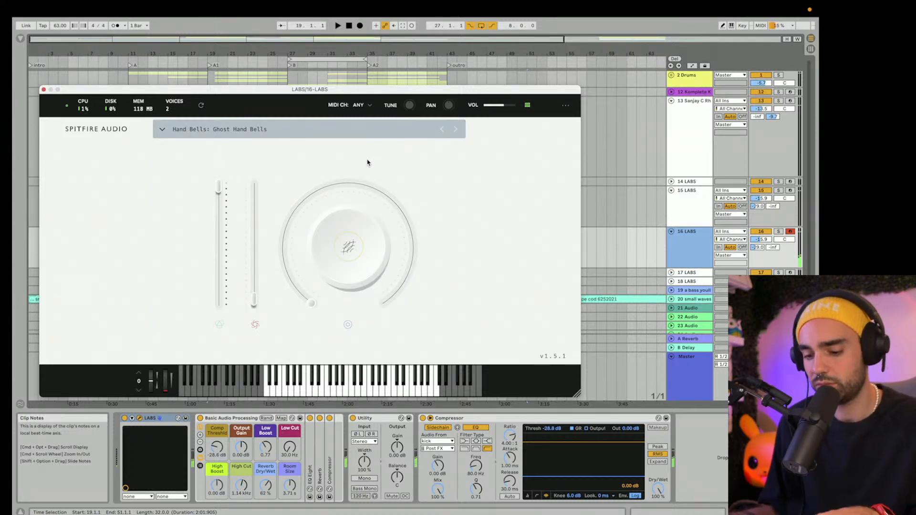
Step: Switch track 16's LABS preset to Hand Bells, with Reverb Dry/Wet at 19 % and the track volume at -26 dB
{"action": "left_click_drag", "start_coordinate": [268, 492], "coordinate": [269, 499]}
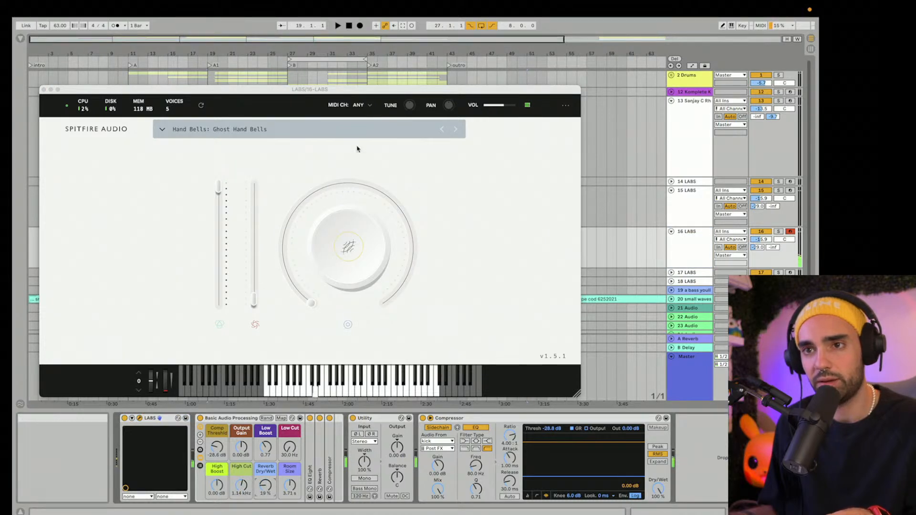
{"action": "left_click", "coordinate": [457, 130]}
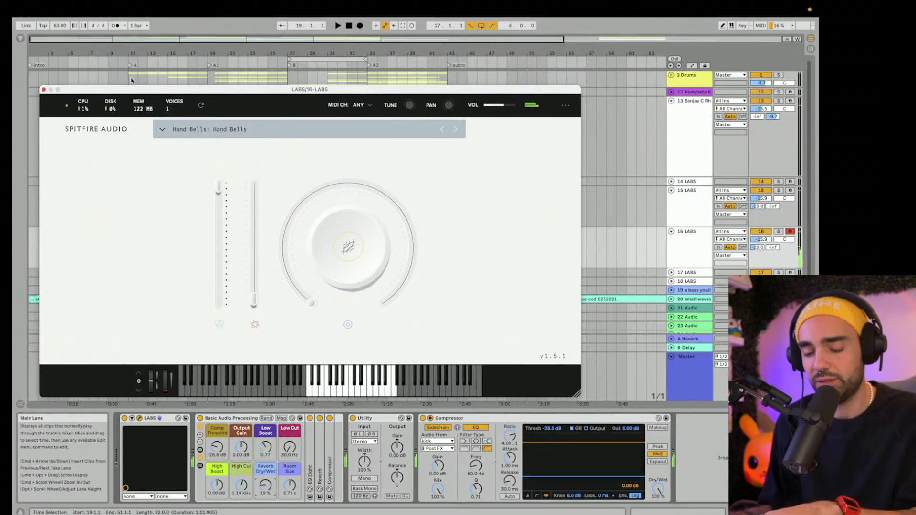
{"action": "mouse_move", "coordinate": [761, 240]}
{"action": "left_mouse_down"}
{"action": "mouse_move", "coordinate": [762, 249]}
{"action": "mouse_move", "coordinate": [774, 224]}
{"action": "mouse_move", "coordinate": [768, 245]}
{"action": "left_mouse_up"}
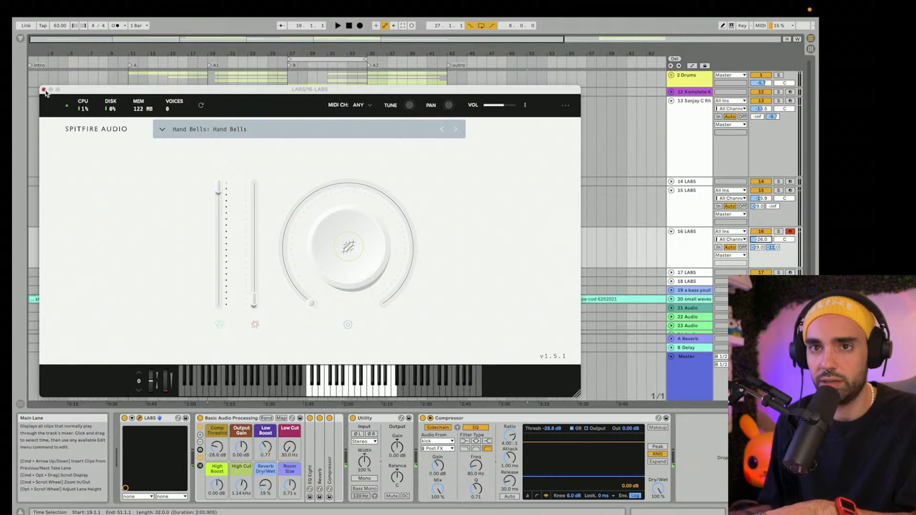
{"action": "left_click", "coordinate": [44, 90]}
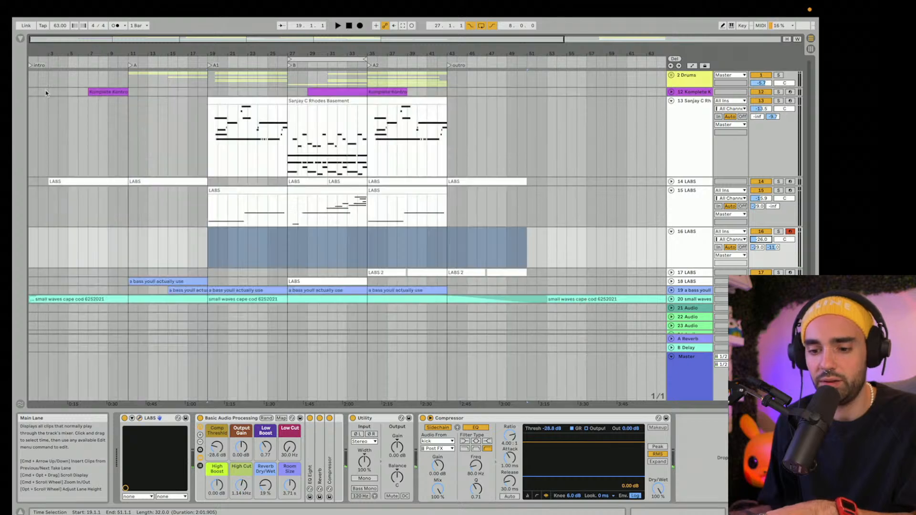
Step: Set track 16's volume to -17 dB and Reverb Dry/Wet to 61 %, and record a hand bell part in section B
{"action": "left_click", "coordinate": [287, 259]}
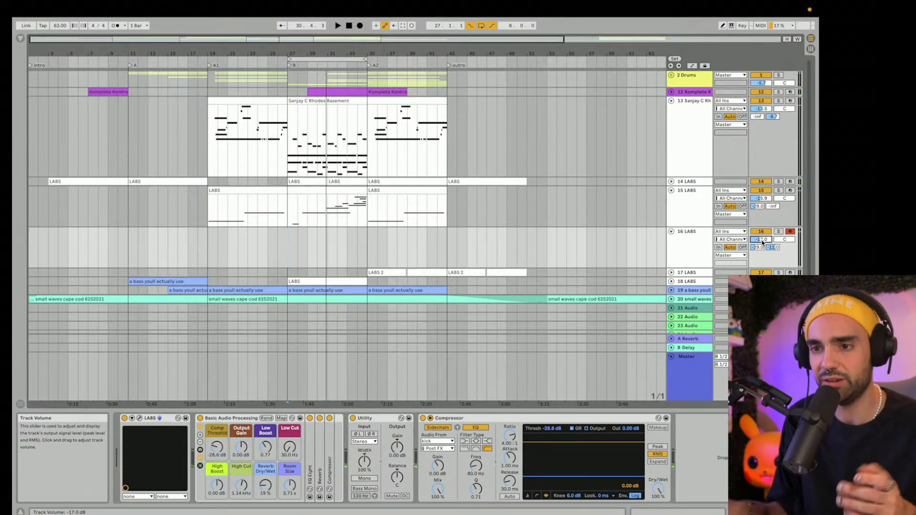
{"action": "left_click_drag", "start_coordinate": [265, 486], "coordinate": [269, 487]}
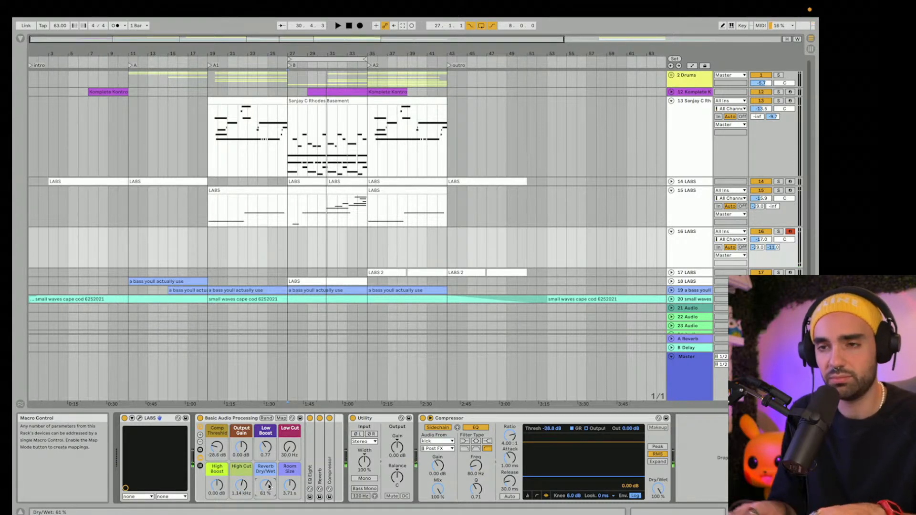
{"action": "key", "text": "space"}
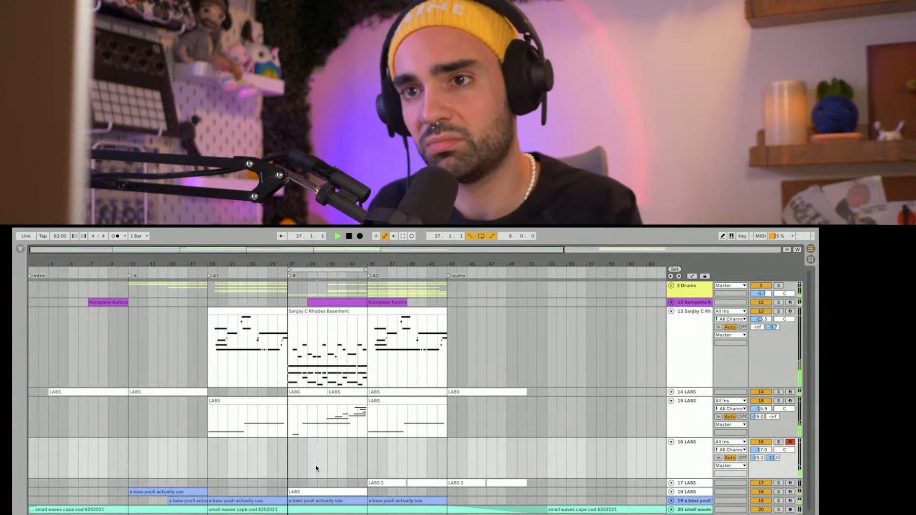
{"action": "key", "text": "space"}
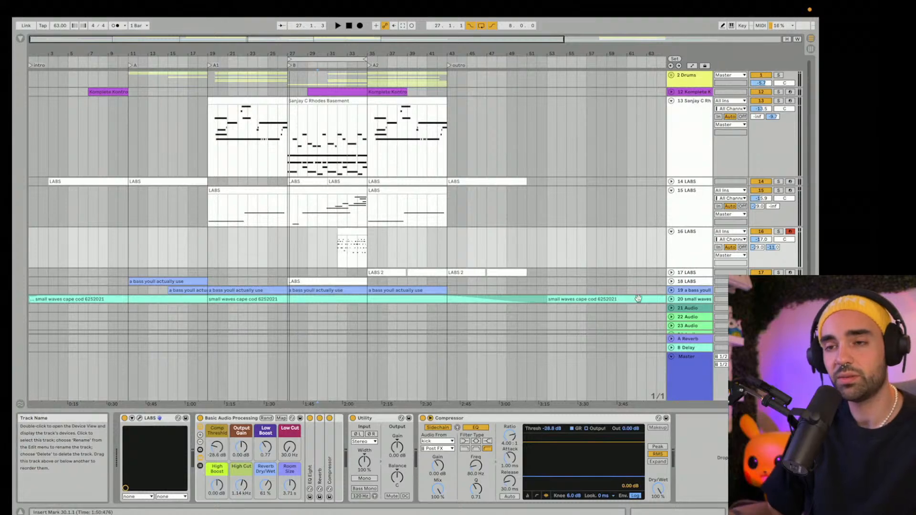
Step: Extend the recorded hand bell clip back to bar 27, and enlarge track 16's height with its volume at -16.2 dB
{"action": "left_click_drag", "start_coordinate": [338, 237], "coordinate": [289, 244]}
{"action": "left_click", "coordinate": [317, 254]}
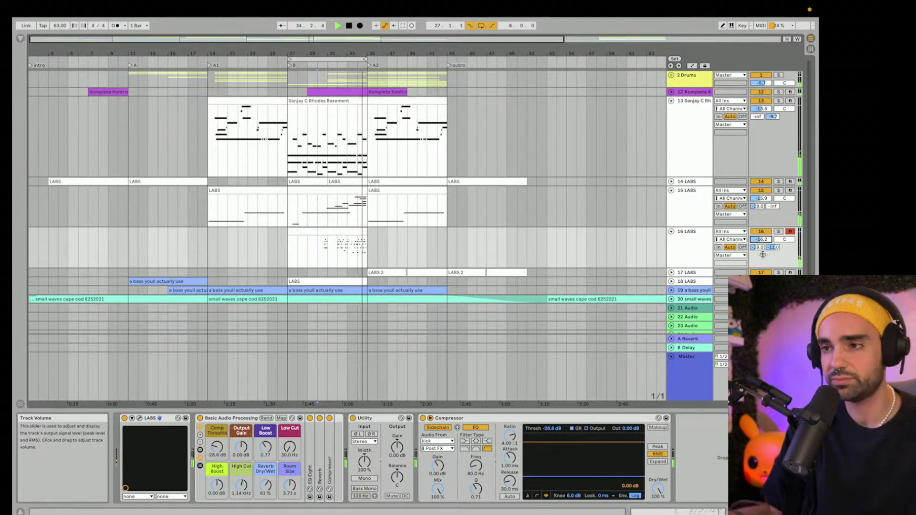
{"action": "left_click_drag", "start_coordinate": [695, 269], "coordinate": [694, 287]}
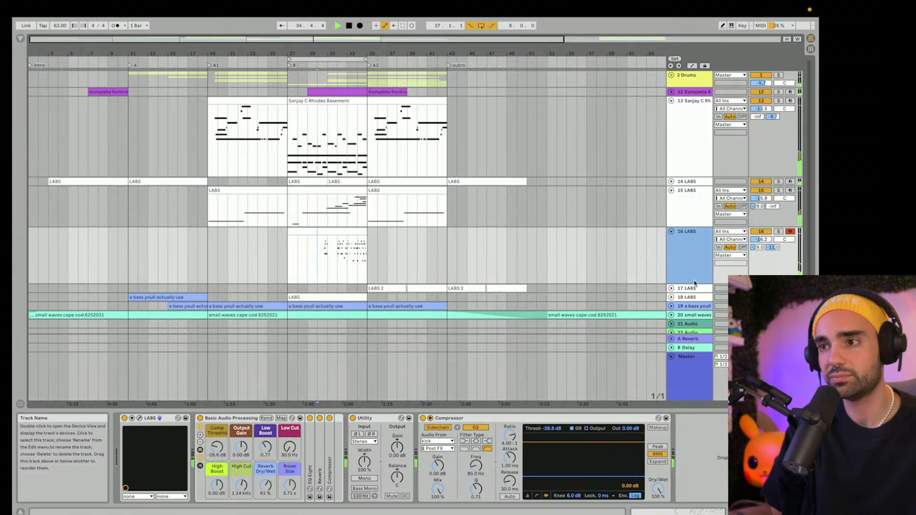
Step: Examine the hand bell clip's notes and velocities in an enlarged note editor, and hide the editor again
{"action": "left_click", "coordinate": [338, 230]}
{"action": "double_click", "coordinate": [338, 229]}
{"action": "key", "text": "space"}
{"action": "left_click_drag", "start_coordinate": [518, 406], "coordinate": [501, 216]}
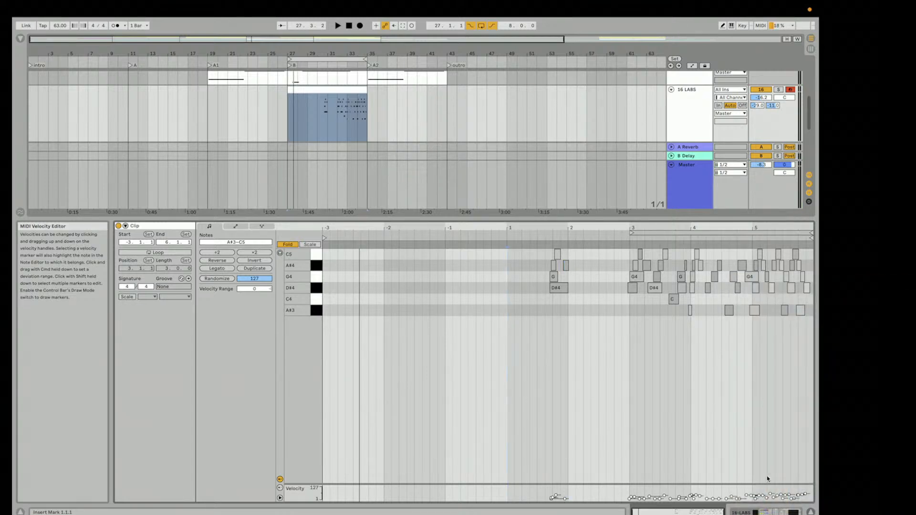
{"action": "left_click_drag", "start_coordinate": [773, 484], "coordinate": [759, 331]}
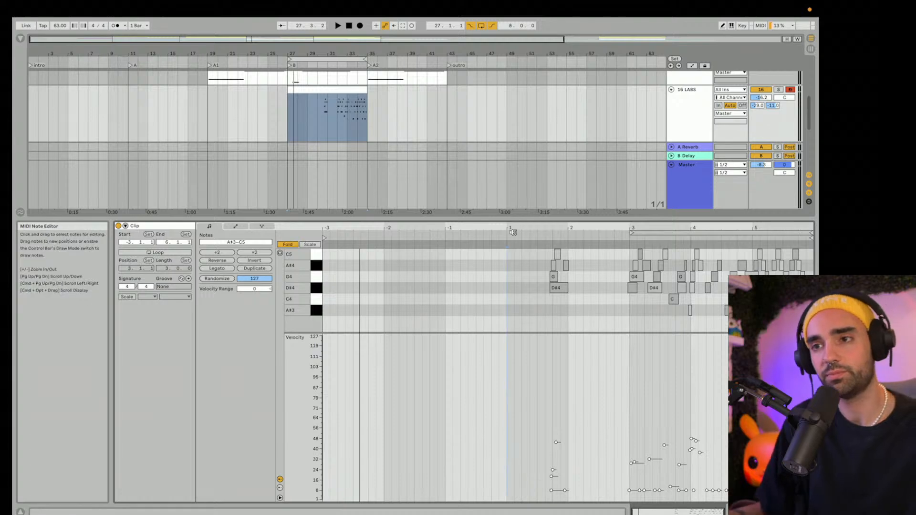
{"action": "left_click_drag", "start_coordinate": [514, 220], "coordinate": [523, 469]}
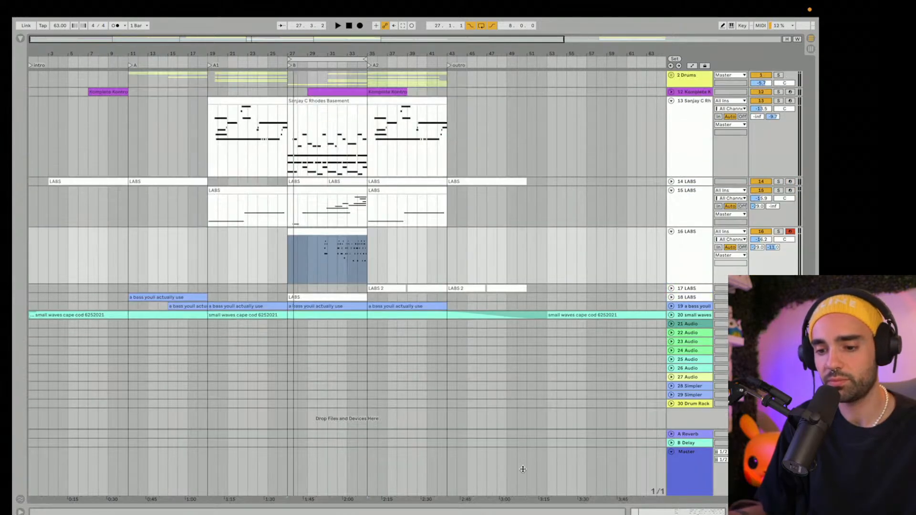
Step: While playing section B from bar 32, set track 16's volume to -14.4 dB and its reverb send to -26.5 dB, and fold the track
{"action": "left_click", "coordinate": [338, 268]}
{"action": "key", "text": "space"}
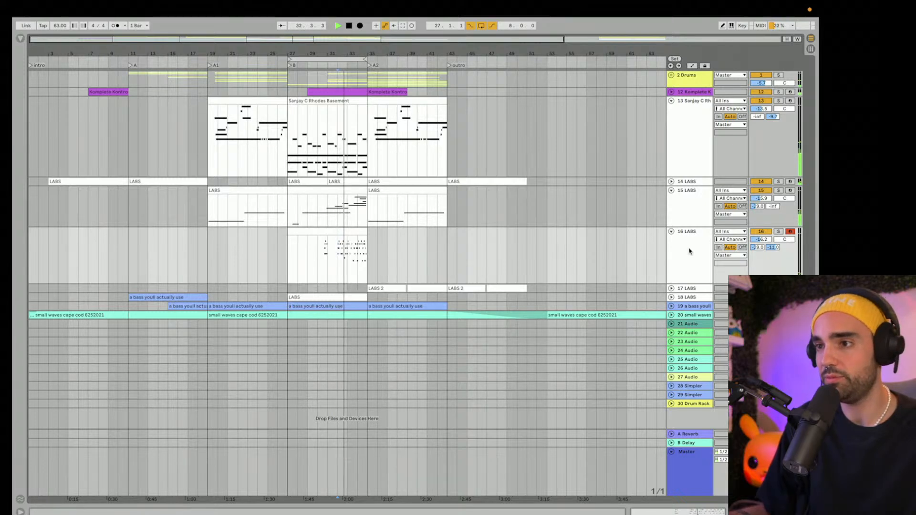
{"action": "left_click_drag", "start_coordinate": [760, 240], "coordinate": [760, 235]}
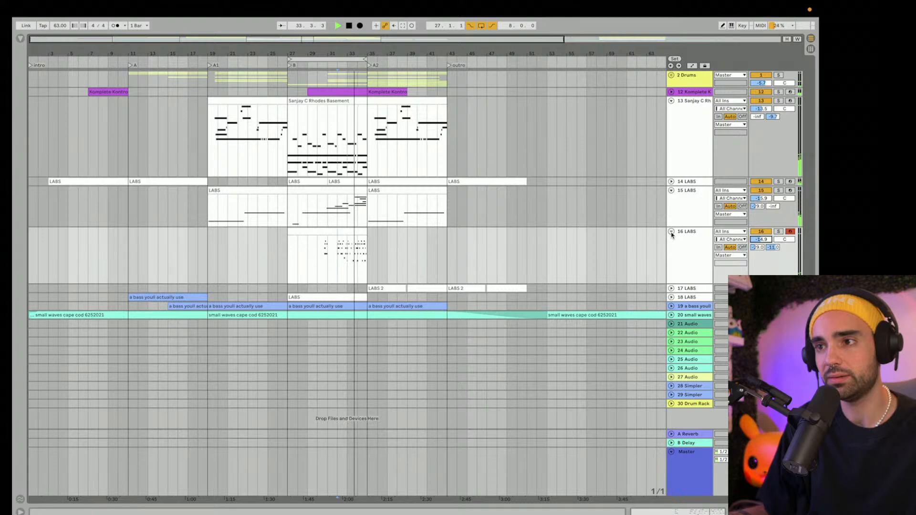
{"action": "left_click_drag", "start_coordinate": [762, 239], "coordinate": [763, 240]}
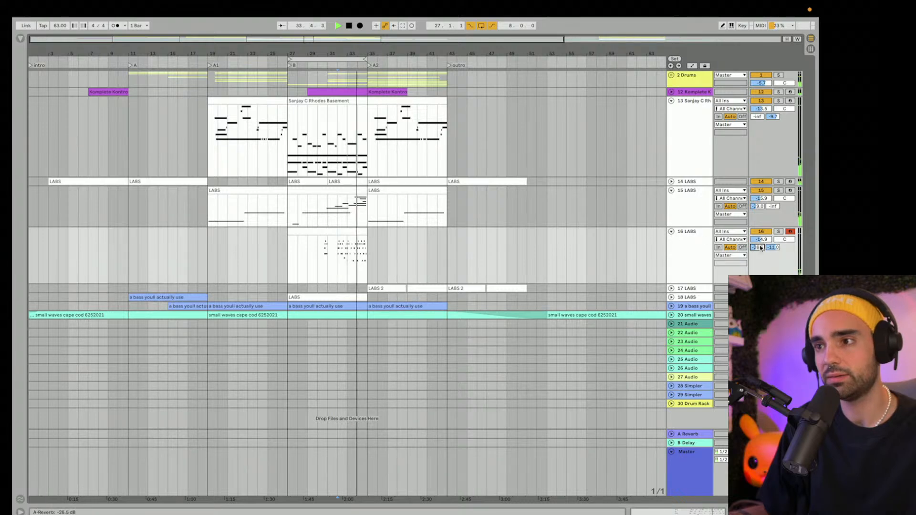
{"action": "left_click", "coordinate": [672, 231]}
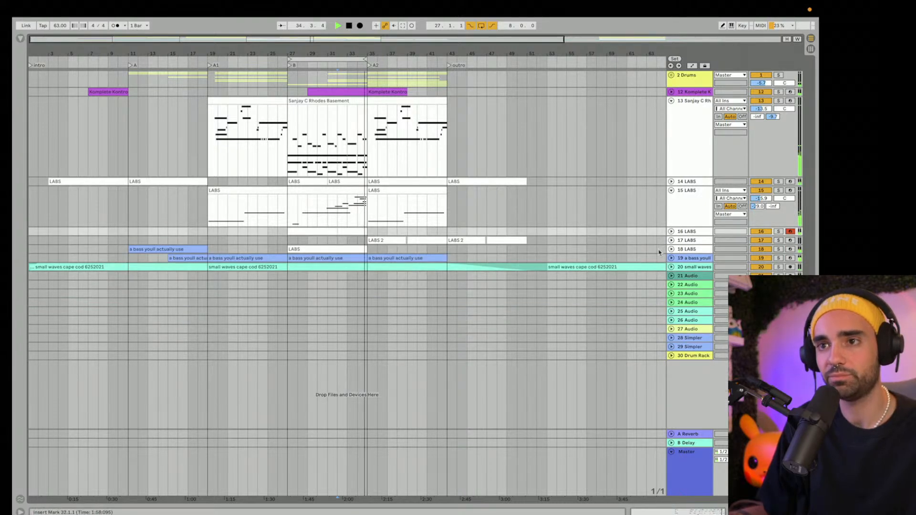
{"action": "key", "text": "space"}
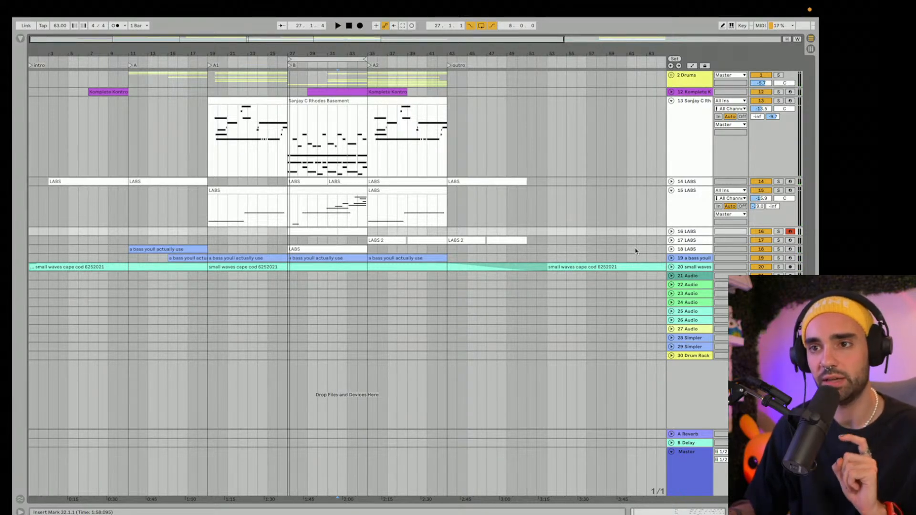
Step: Unfold LABS tracks 18 and 16, and play from bar 33 into section A2 with the eight-bar loop moved to bar 35
{"action": "left_click", "coordinate": [671, 249]}
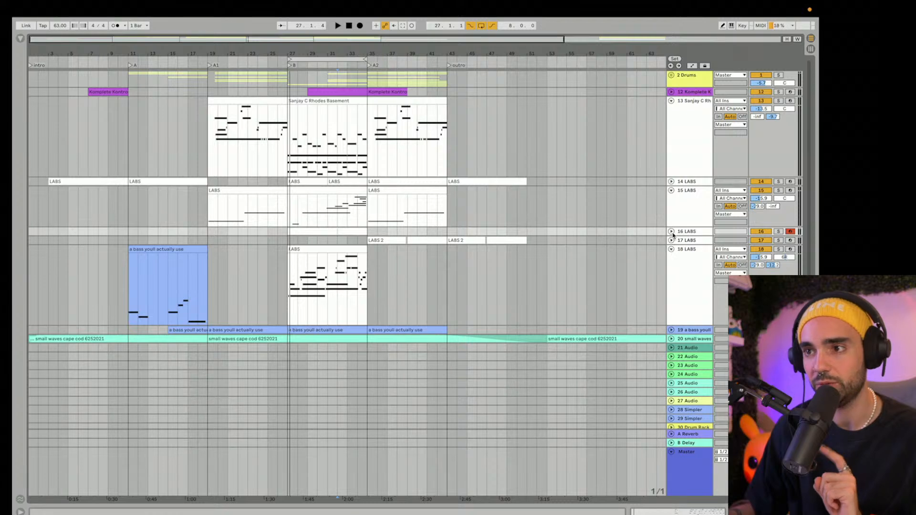
{"action": "left_click", "coordinate": [671, 231]}
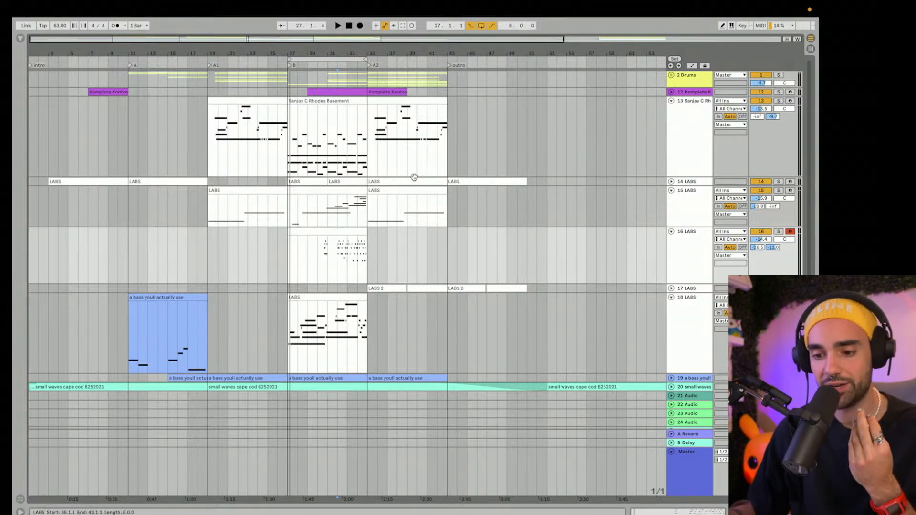
{"action": "left_click_drag", "start_coordinate": [305, 59], "coordinate": [389, 57]}
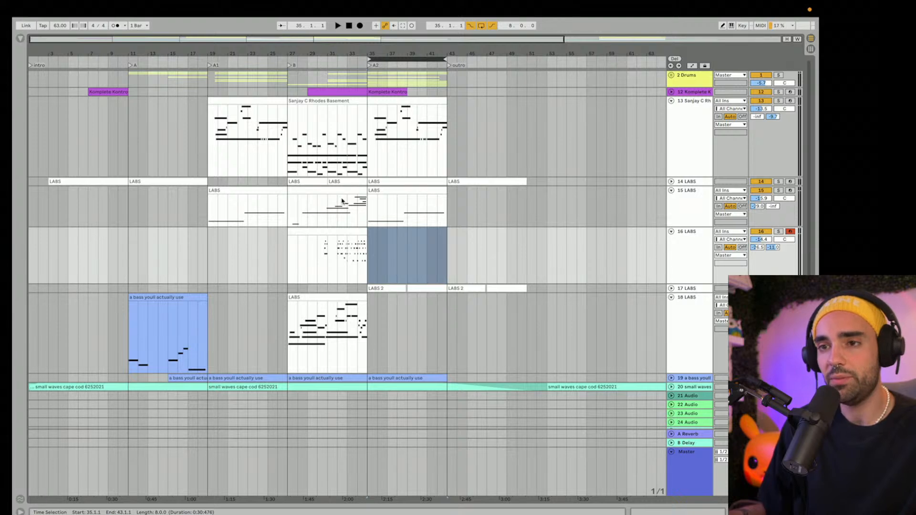
{"action": "left_click", "coordinate": [351, 345]}
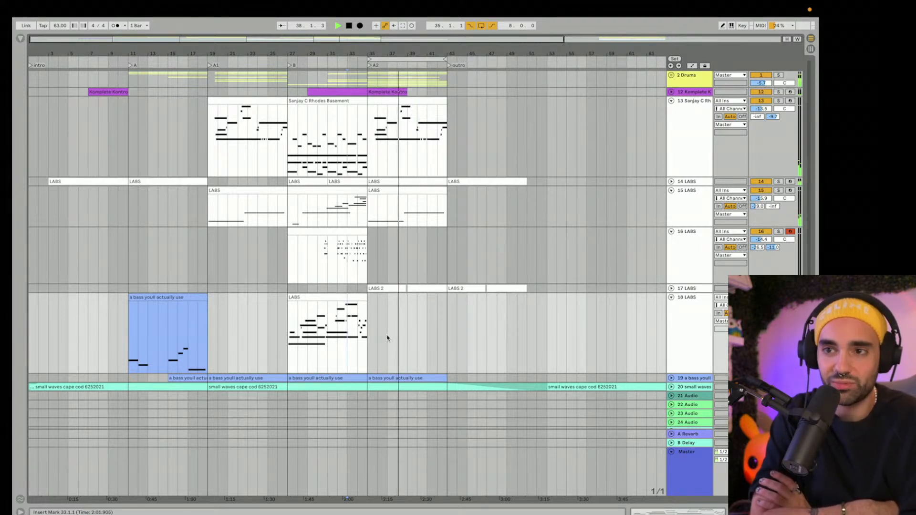
Step: Loop the four bars from bar 23 to bar 27, and play the end of section A1 leading into section B
{"action": "key", "text": "space"}
{"action": "left_click_drag", "start_coordinate": [384, 59], "coordinate": [286, 59]}
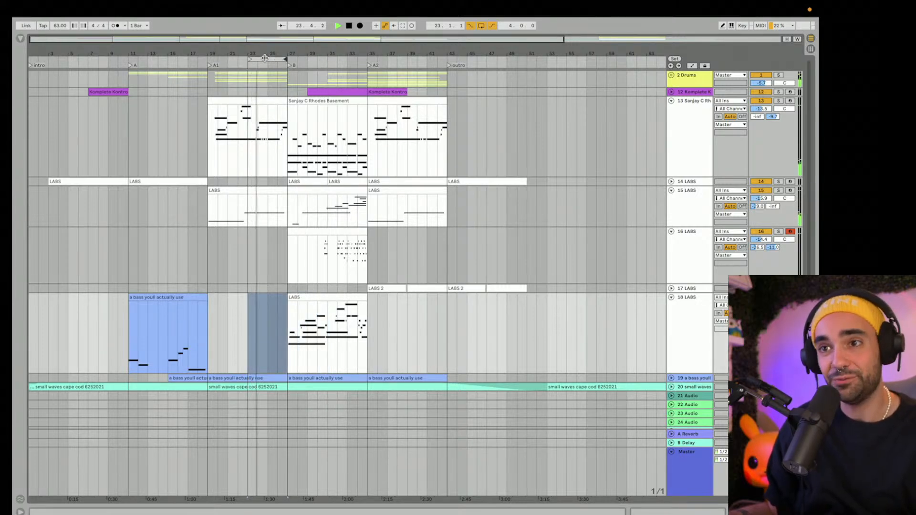
Step: Set the loop to the eight bars of section A2, from bar 35 to bar 43, and play its second half
{"action": "left_click_drag", "start_coordinate": [264, 58], "coordinate": [427, 64]}
{"action": "key", "text": "space"}
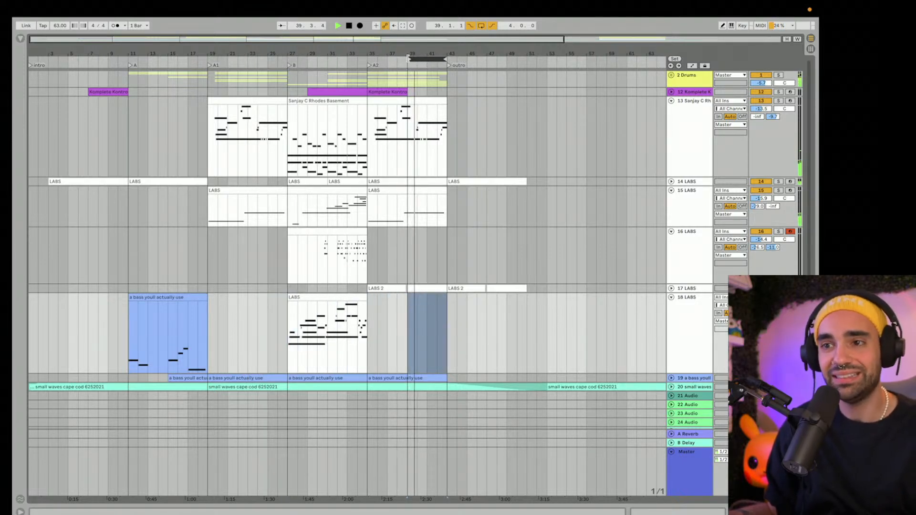
{"action": "left_click_drag", "start_coordinate": [408, 58], "coordinate": [367, 61]}
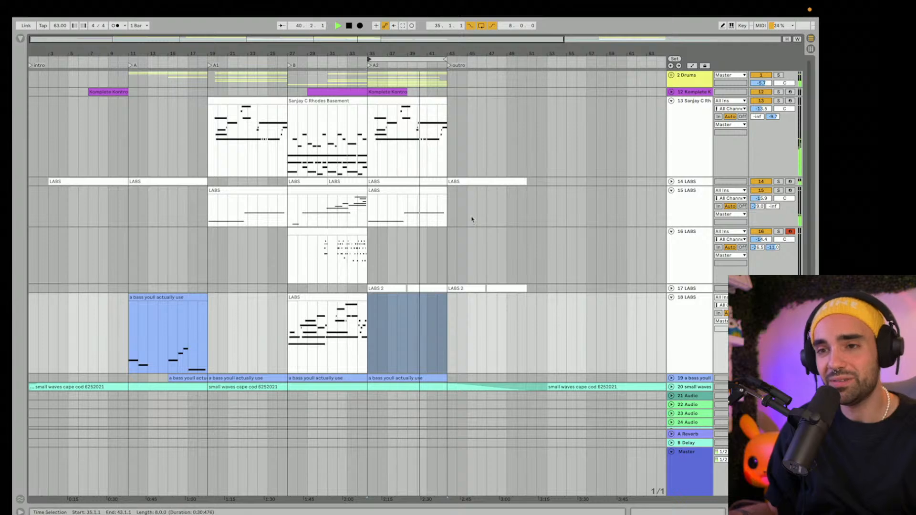
{"action": "left_click", "coordinate": [672, 298]}
{"action": "left_click", "coordinate": [672, 298]}
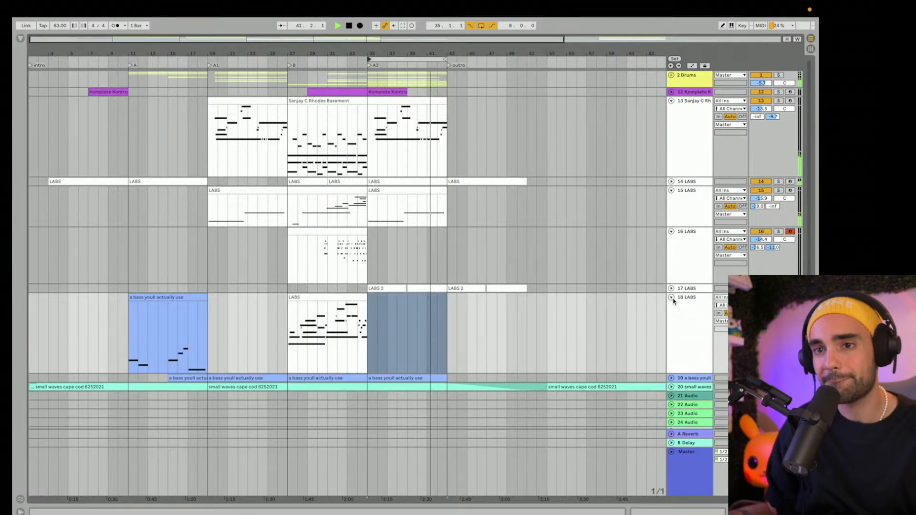
Step: Arm LABS track 18 for recording in place of track 16, and play from bar 34 into section A2
{"action": "left_click", "coordinate": [694, 316]}
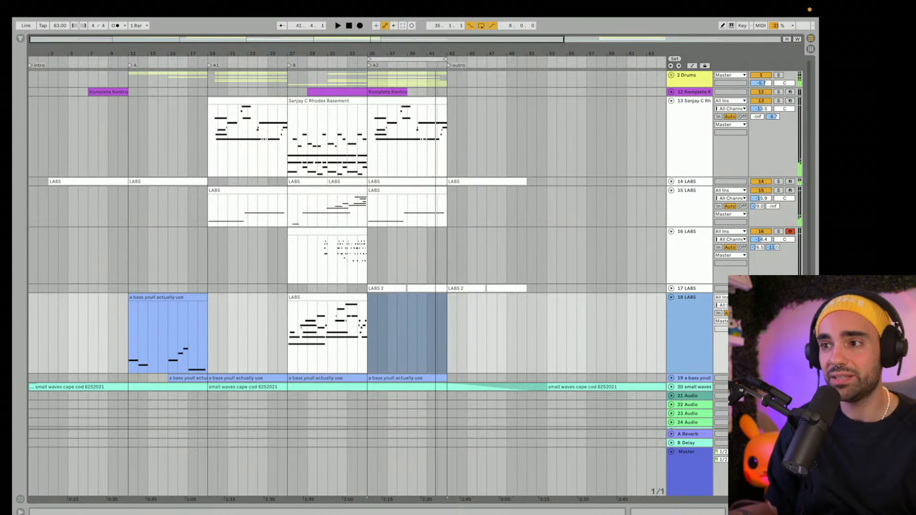
{"action": "left_click", "coordinate": [791, 298]}
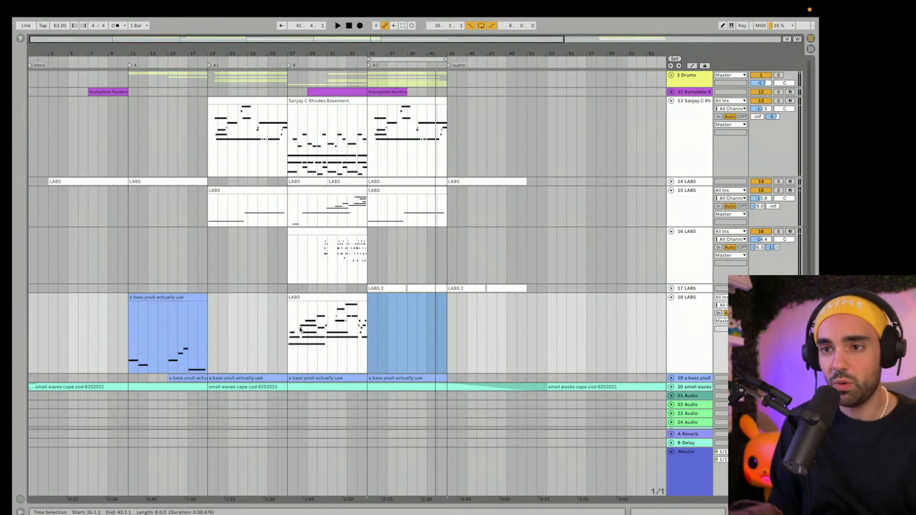
{"action": "left_click", "coordinate": [359, 334]}
{"action": "key", "text": "space"}
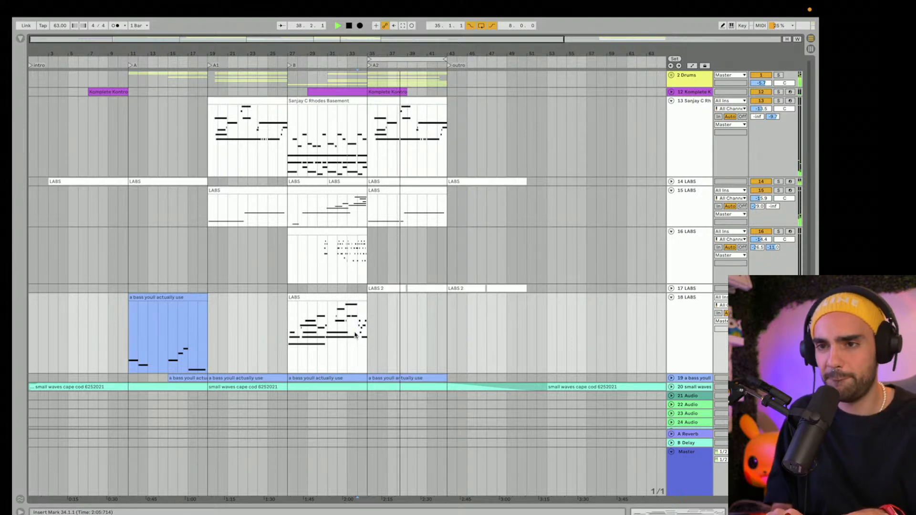
{"action": "key", "text": "space"}
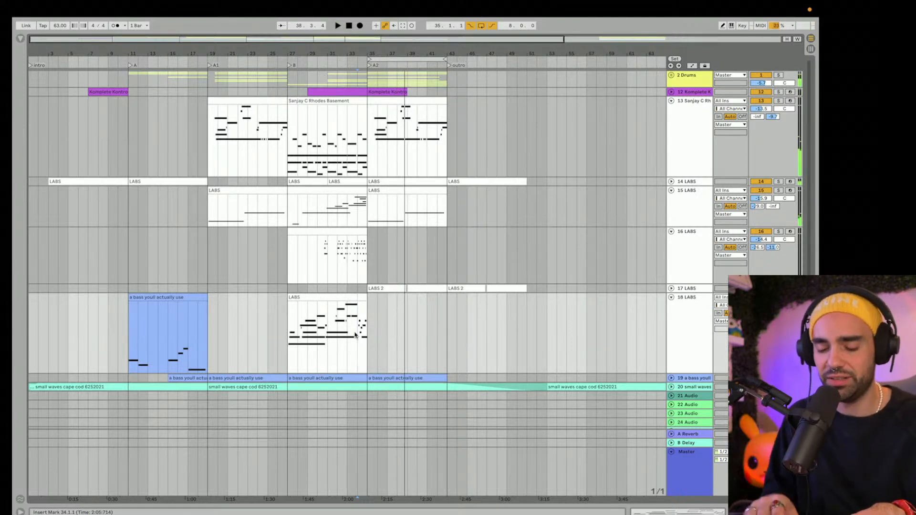
{"action": "key", "text": "space"}
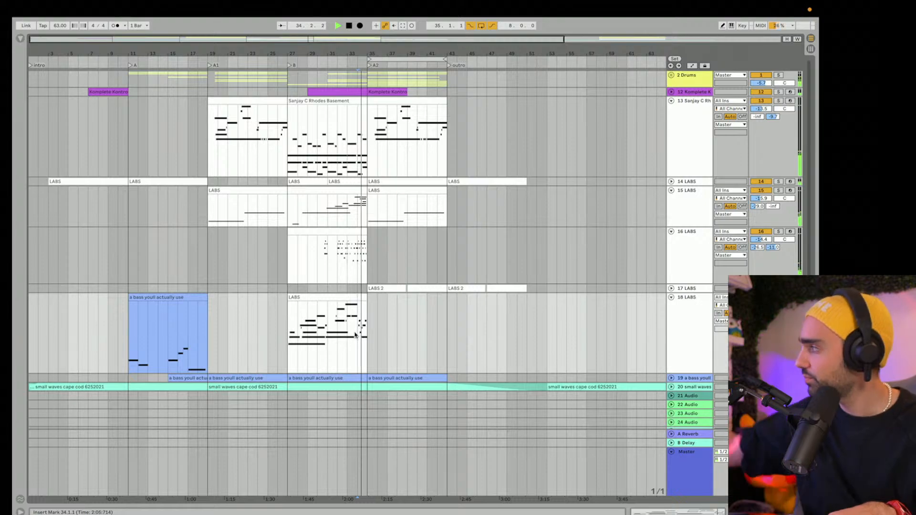
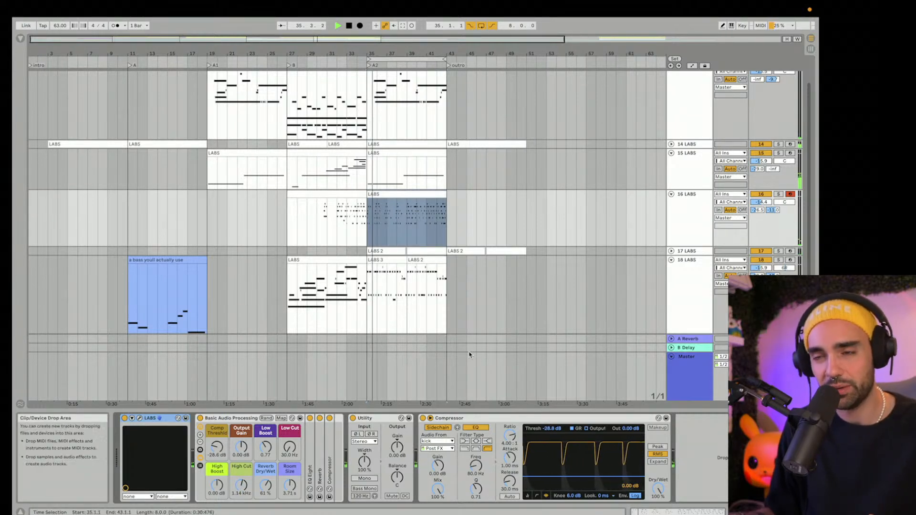
Step: Play from bar 33 into section A2 with the device view hidden, and fold the Rhodes track 13
{"action": "scroll", "coordinate": [462, 338], "scroll_direction": "up", "scroll_amount": 2}
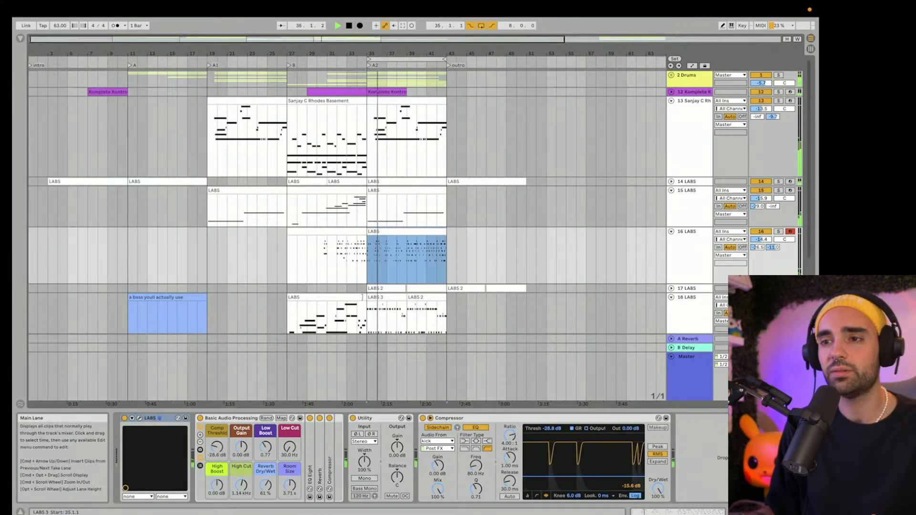
{"action": "key", "text": "space"}
{"action": "left_click", "coordinate": [350, 290]}
{"action": "key", "text": "space"}
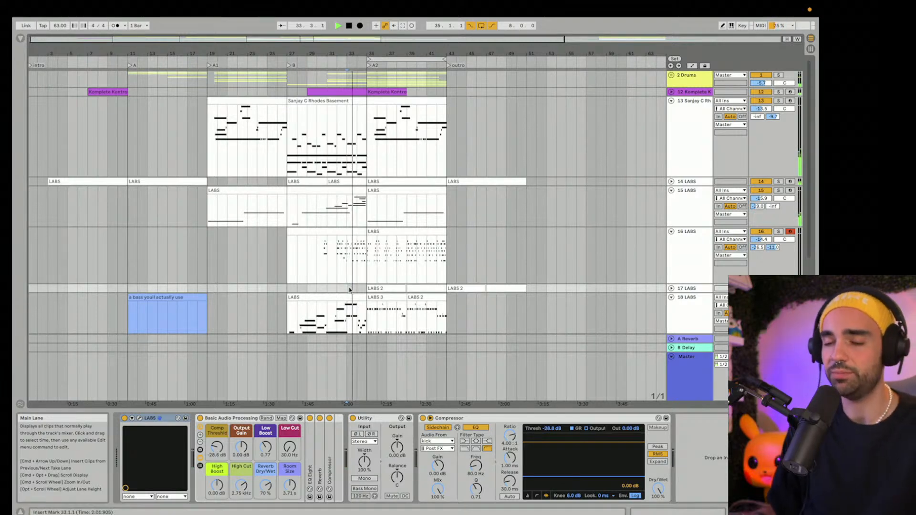
{"action": "left_click", "coordinate": [811, 512]}
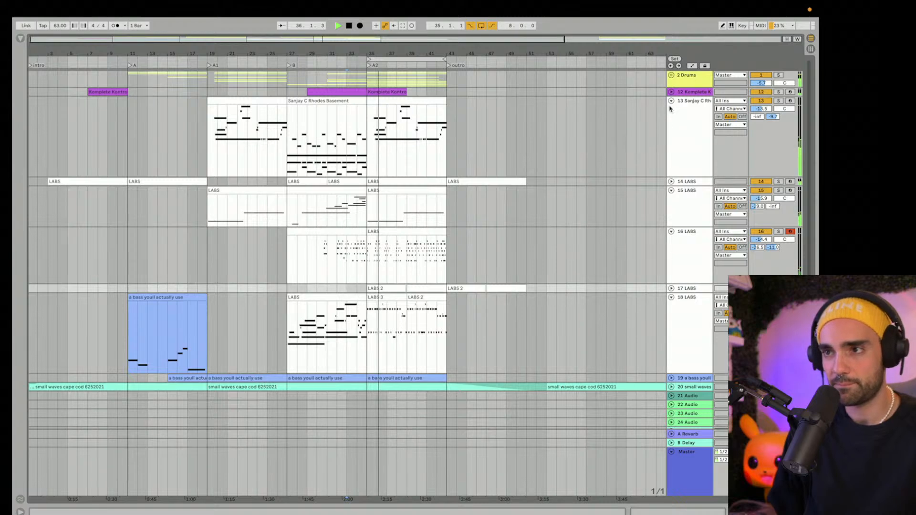
{"action": "left_click", "coordinate": [672, 102]}
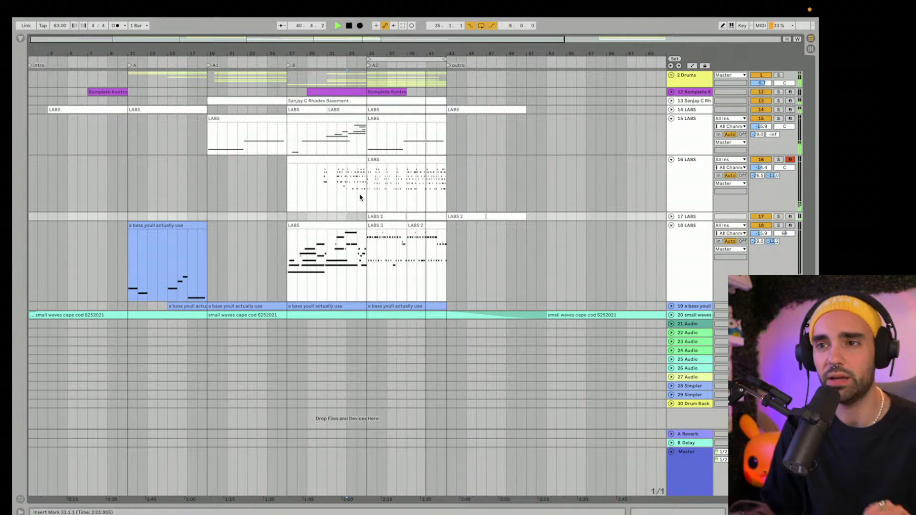
Step: Unfold the Drums group and its BB2 snare track, and show the Drums group's devices
{"action": "left_click", "coordinate": [295, 198]}
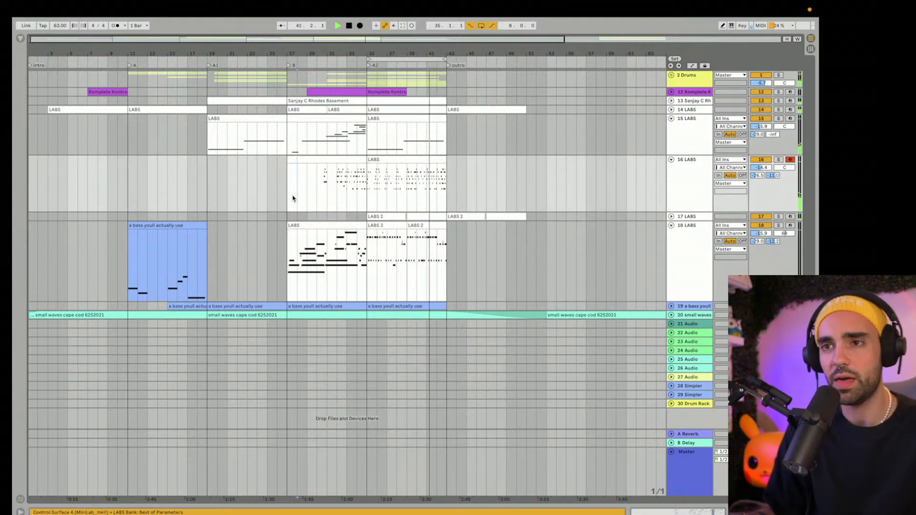
{"action": "left_click", "coordinate": [672, 75]}
{"action": "left_click_drag", "start_coordinate": [362, 53], "coordinate": [386, 87]}
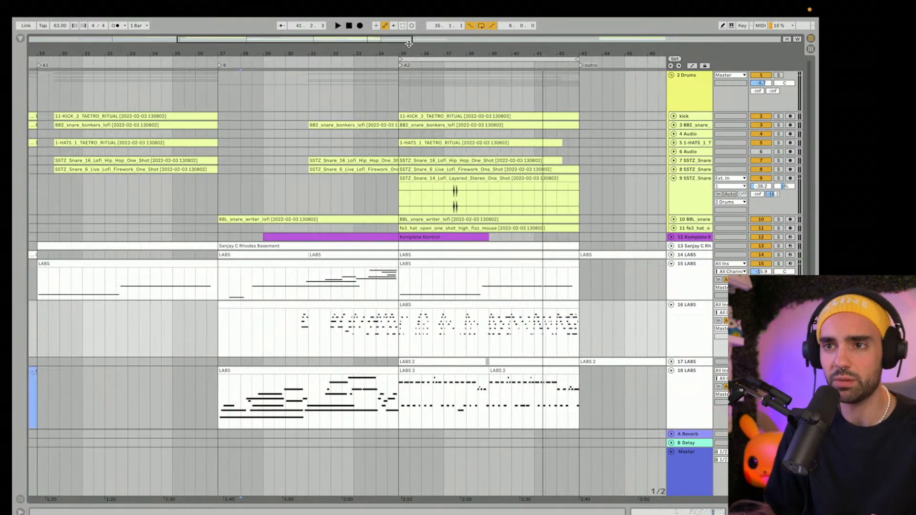
{"action": "left_click", "coordinate": [674, 125]}
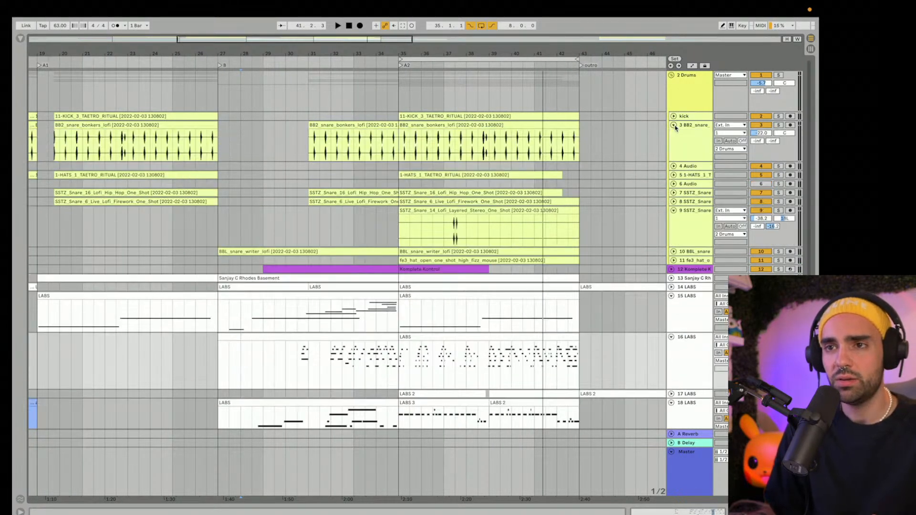
{"action": "double_click", "coordinate": [685, 104]}
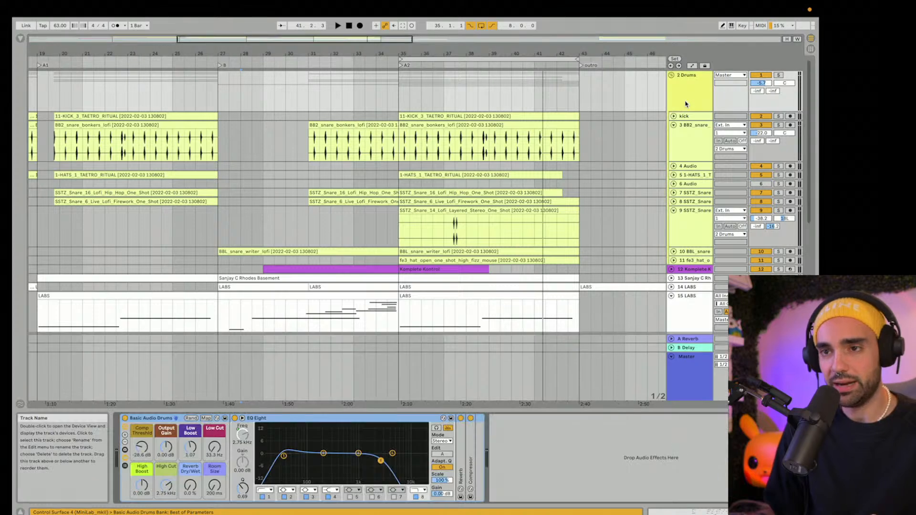
Step: Automate the Drums group's High Cut macro at 974 Hz across section B, from bar 27 to bar 35
{"action": "left_click", "coordinate": [162, 495]}
{"action": "key", "text": "space"}
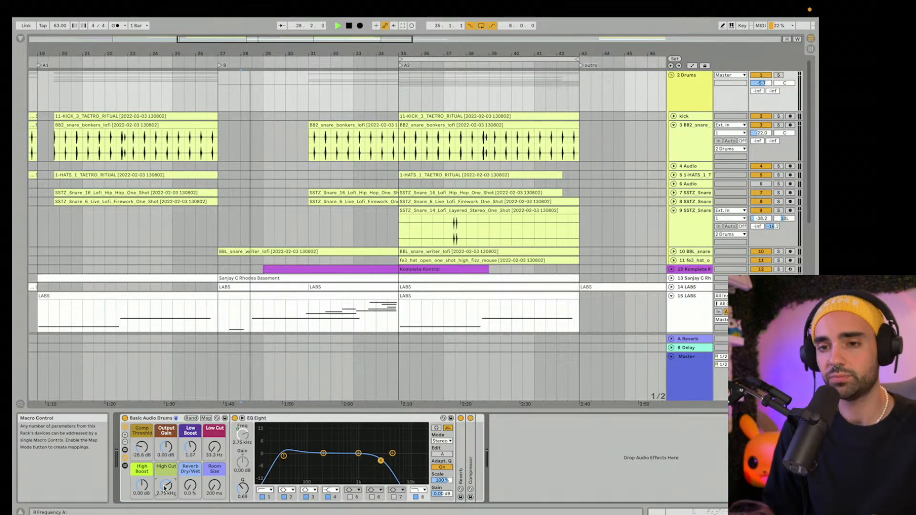
{"action": "key", "text": "a"}
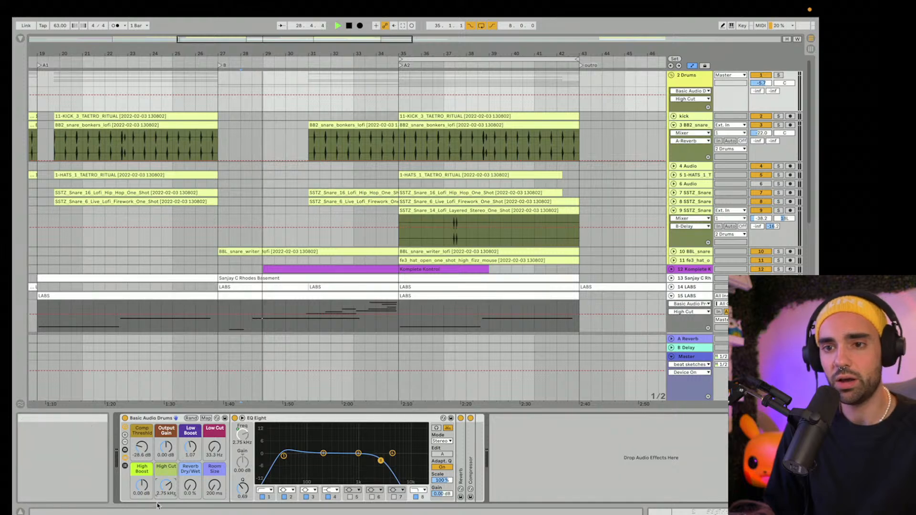
{"action": "left_click", "coordinate": [219, 107]}
{"action": "left_click_drag", "start_coordinate": [219, 107], "coordinate": [390, 107]}
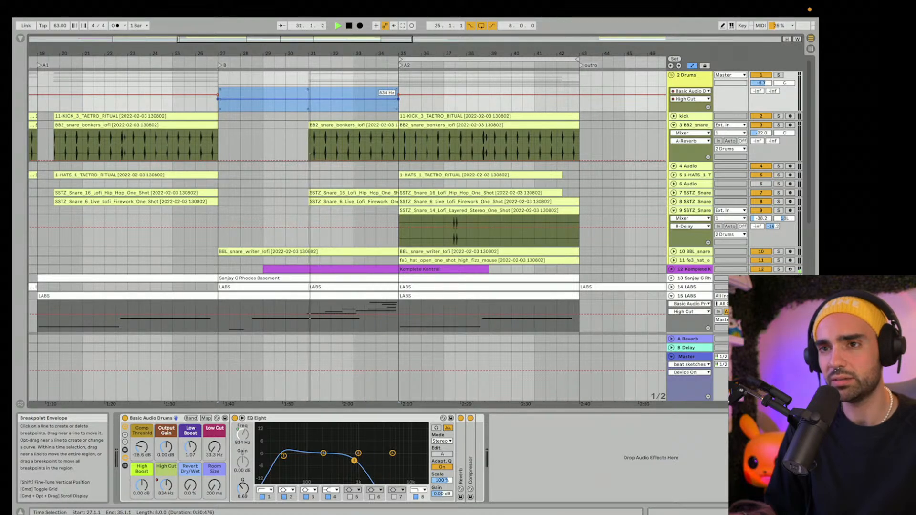
{"action": "left_click_drag", "start_coordinate": [390, 99], "coordinate": [390, 99]}
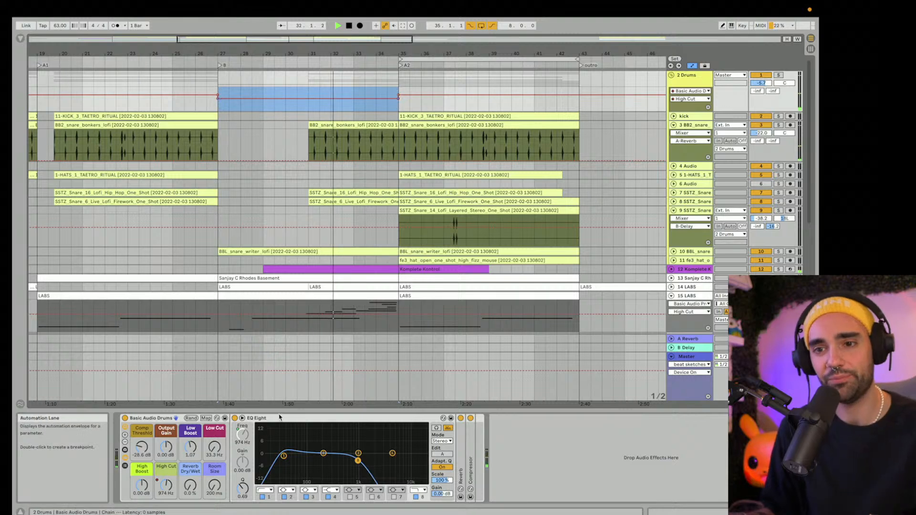
{"action": "key", "text": "space"}
Step: Automate the Drums group's reverb send at -1.6 dB across section B, from bar 27 to bar 35
{"action": "left_click", "coordinate": [192, 486]}
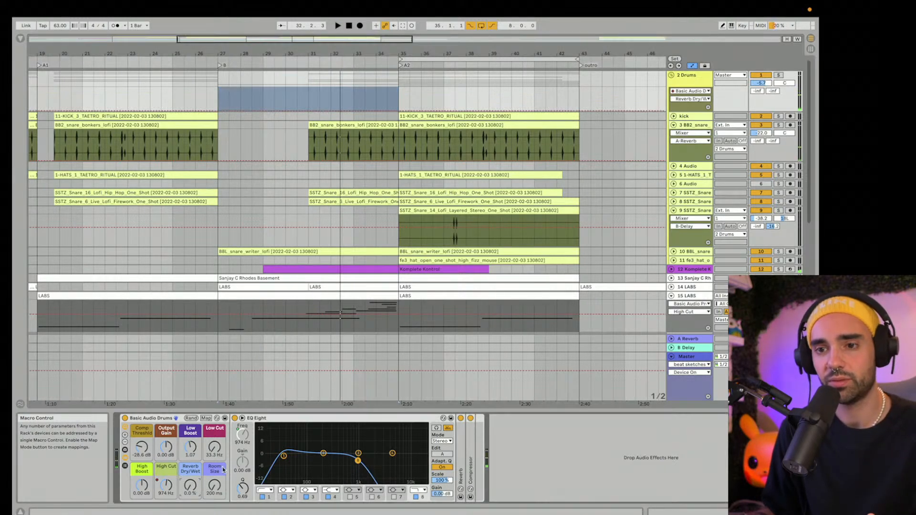
{"action": "scroll", "coordinate": [299, 135], "scroll_direction": "down", "scroll_amount": 1}
{"action": "scroll", "coordinate": [298, 135], "scroll_direction": "left", "scroll_amount": 1}
{"action": "left_click", "coordinate": [758, 91]}
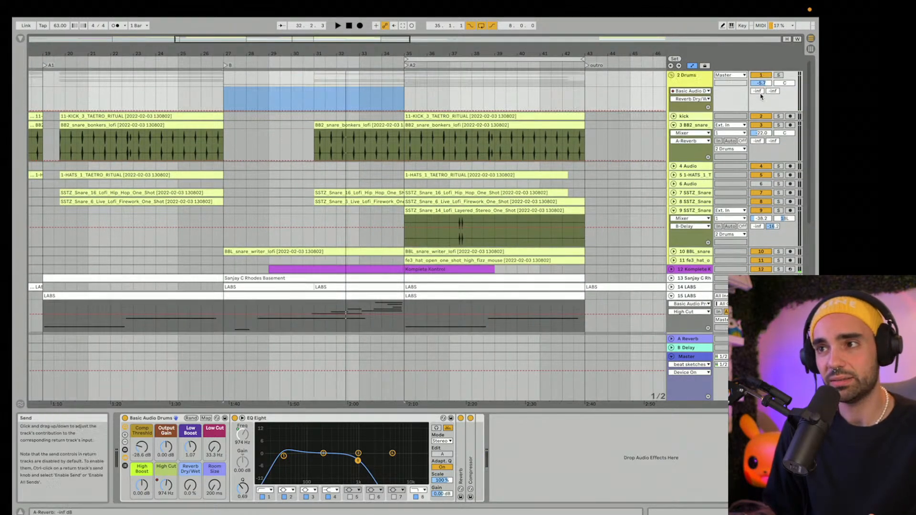
{"action": "left_click", "coordinate": [234, 103]}
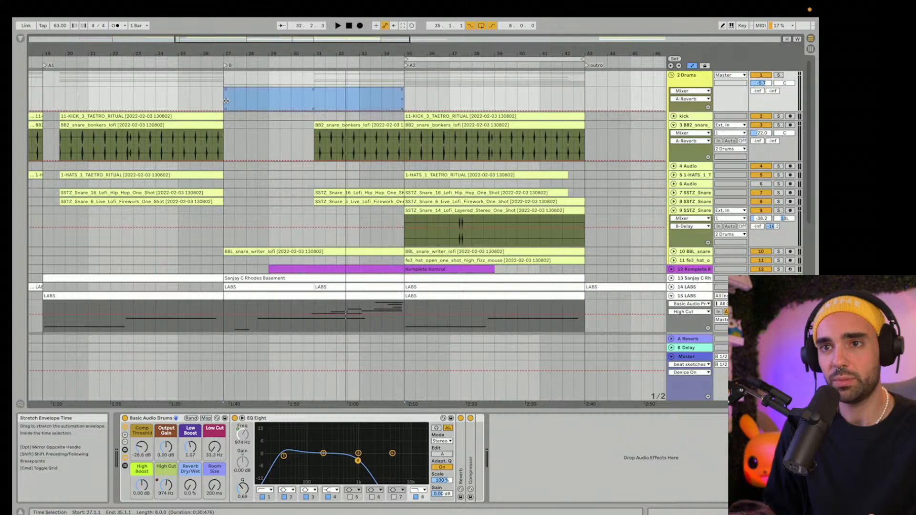
{"action": "left_click_drag", "start_coordinate": [405, 101], "coordinate": [234, 100]}
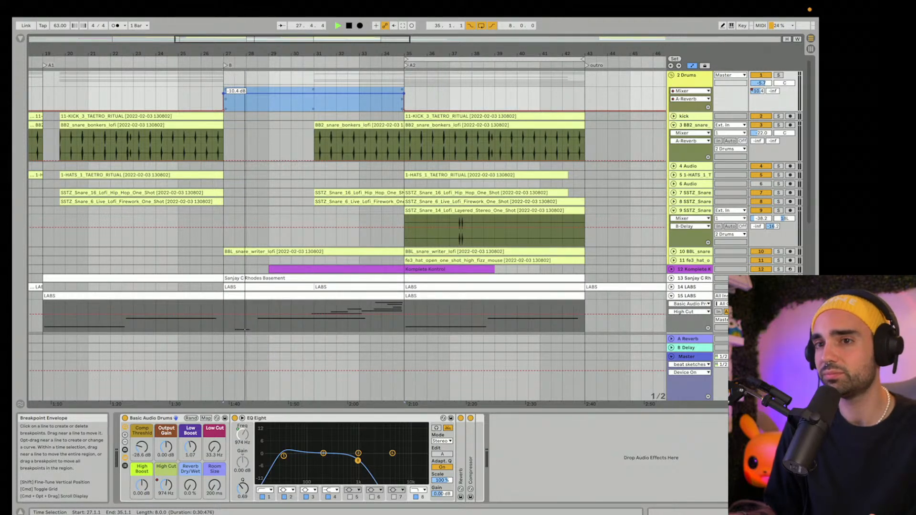
{"action": "left_click_drag", "start_coordinate": [234, 94], "coordinate": [234, 87]}
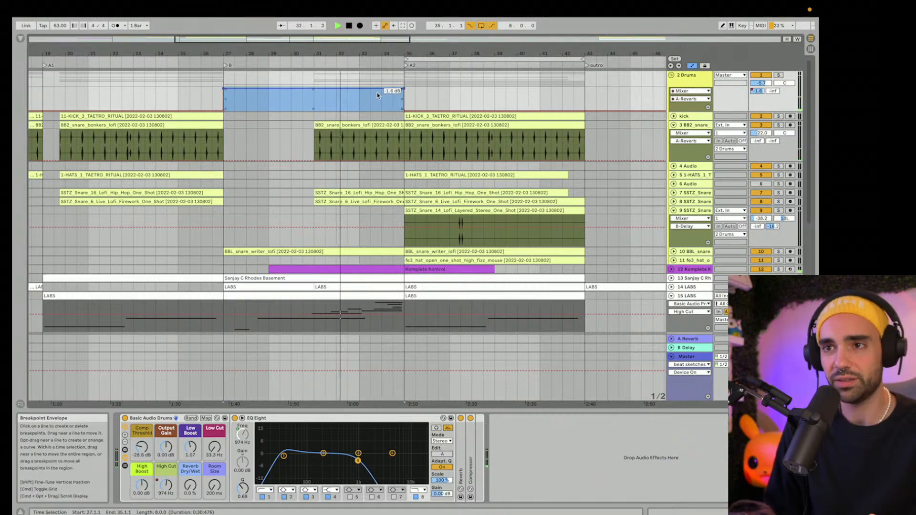
Step: Automate the Drums delay send to ramp up to about -5.0 dB late in section B and drop by bar 35, and play from bar 31
{"action": "left_click", "coordinate": [773, 91]}
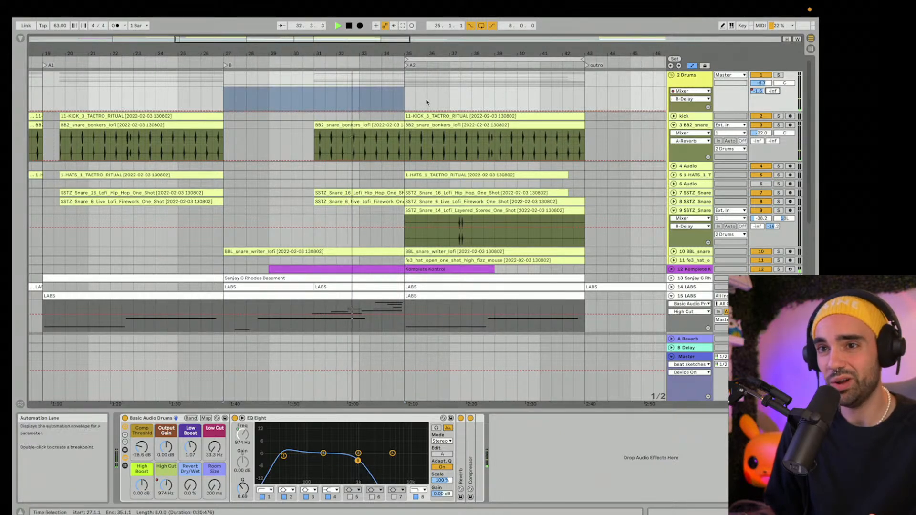
{"action": "left_click", "coordinate": [351, 110]}
{"action": "left_click_drag", "start_coordinate": [402, 112], "coordinate": [393, 94]}
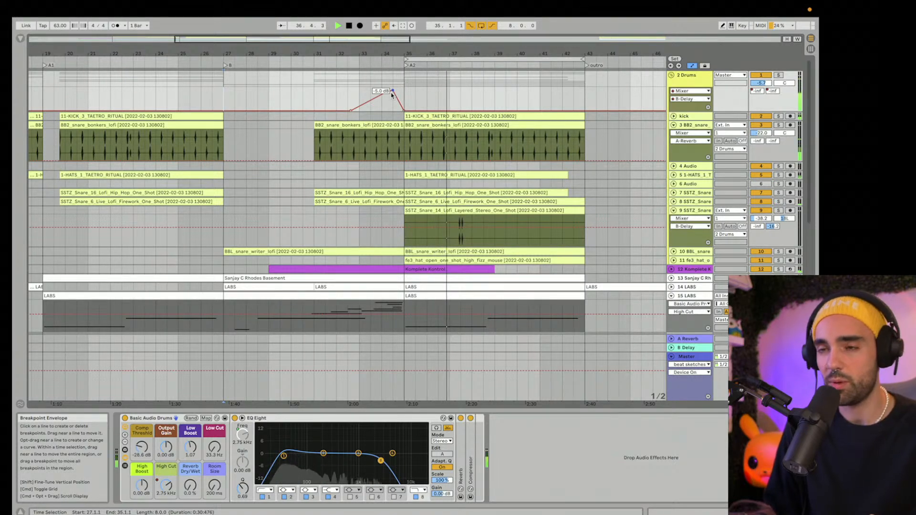
{"action": "left_click", "coordinate": [407, 149]}
{"action": "key", "text": "space"}
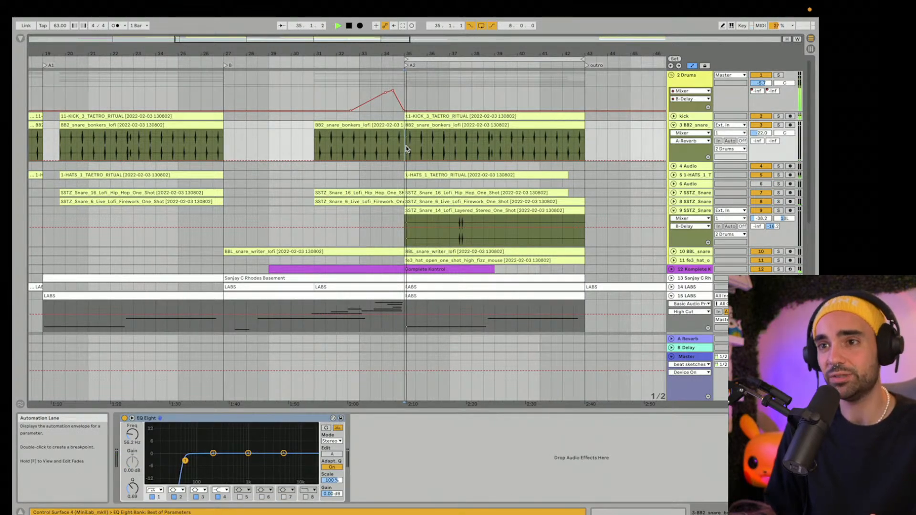
{"action": "left_click", "coordinate": [315, 148]}
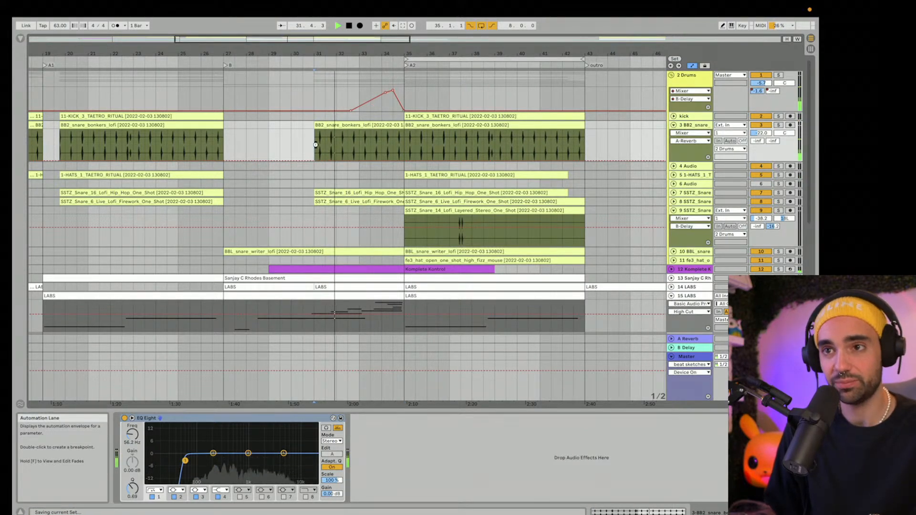
Step: Duplicate the BB2 snare track and delete the copy's clips in every section before A2
{"action": "left_click_drag", "start_coordinate": [315, 53], "coordinate": [315, 33]}
{"action": "key", "text": "space"}
{"action": "key", "text": "super+d"}
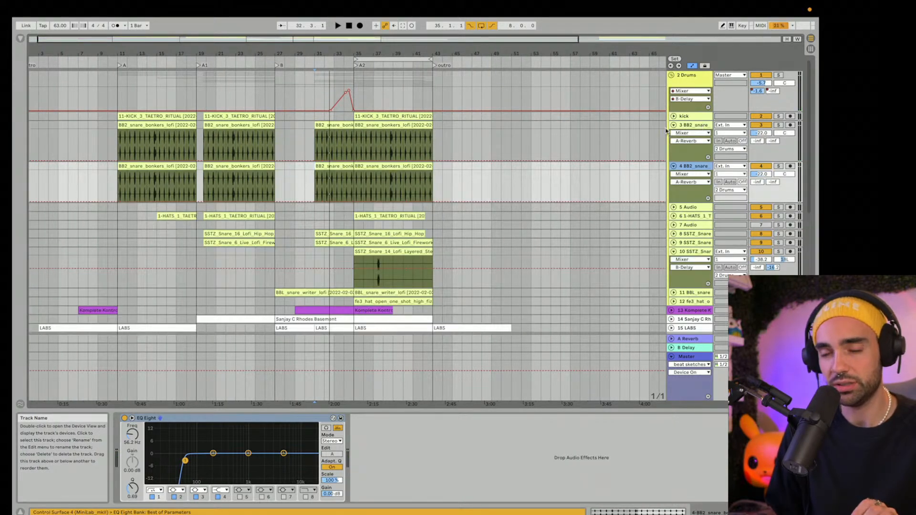
{"action": "left_click", "coordinate": [333, 168]}
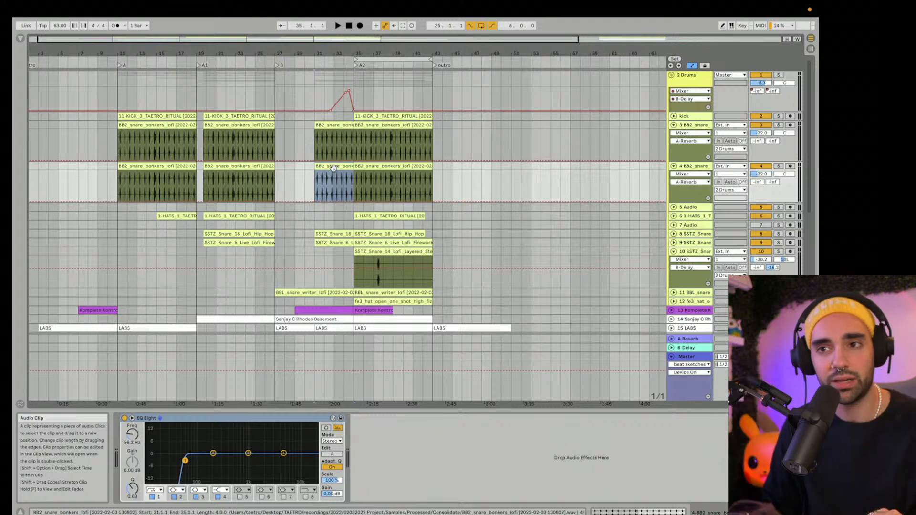
{"action": "left_click", "coordinate": [147, 167], "text": "shift"}
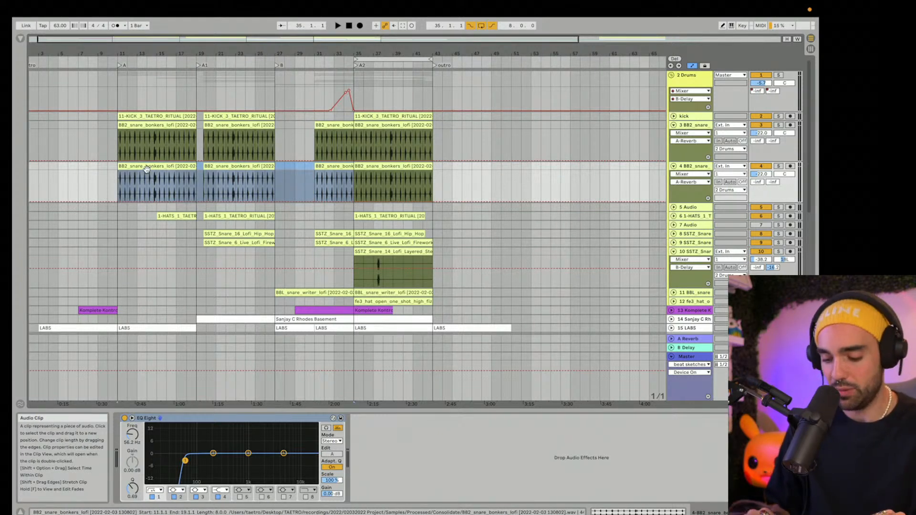
{"action": "key", "text": "Delete"}
Step: Set the duplicated snare track's EQ low cut to 215 Hz and its reverb send to -4.0 dB
{"action": "left_click", "coordinate": [389, 186]}
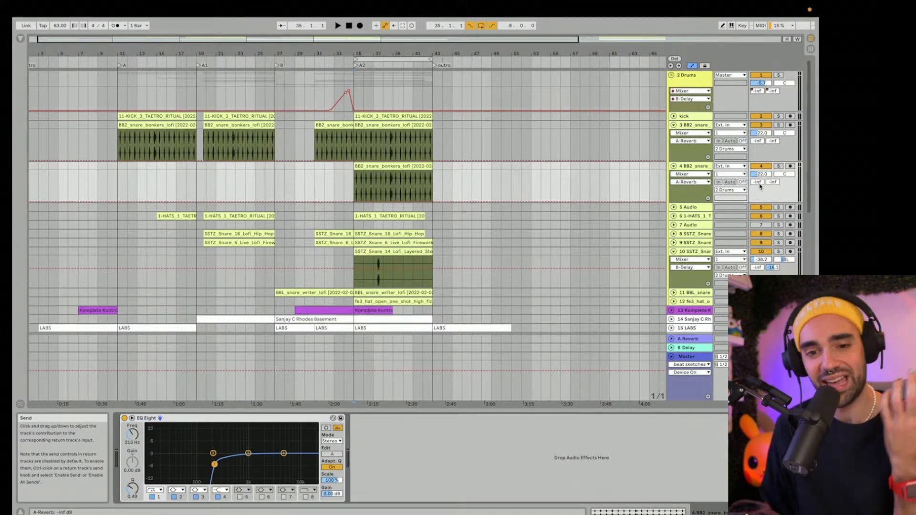
{"action": "left_click_drag", "start_coordinate": [760, 184], "coordinate": [760, 137]}
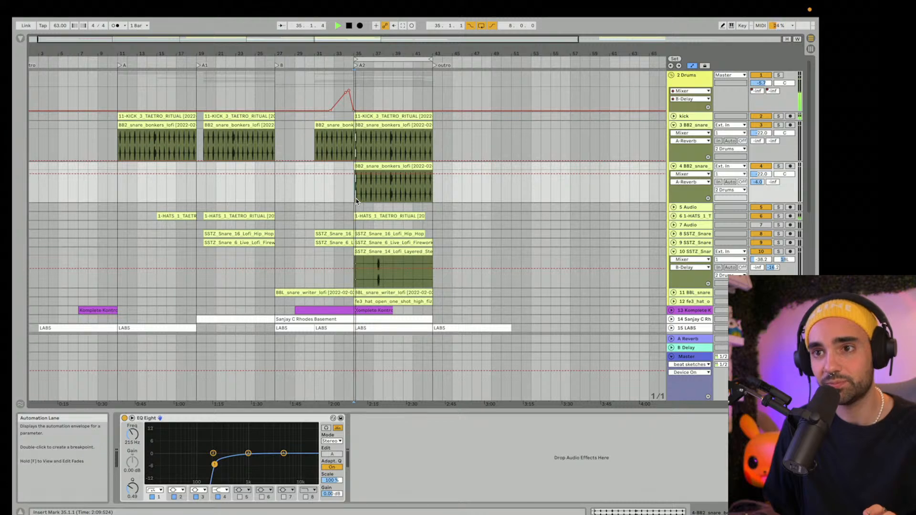
Step: Enable a high-cut band in the duplicated snare track's EQ and set it to about 2.61 kHz
{"action": "left_click_drag", "start_coordinate": [758, 182], "coordinate": [758, 189]}
{"action": "key", "text": "space"}
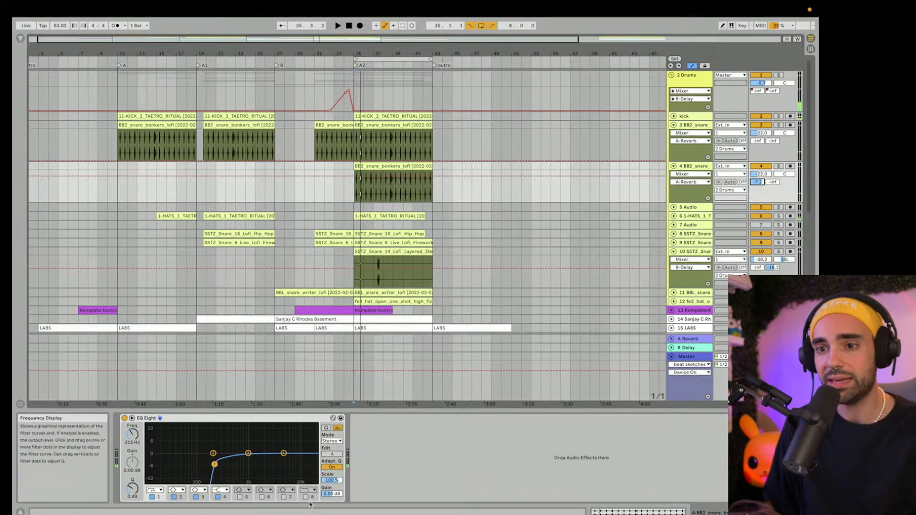
{"action": "left_click", "coordinate": [306, 497]}
{"action": "left_click_drag", "start_coordinate": [312, 459], "coordinate": [289, 459]}
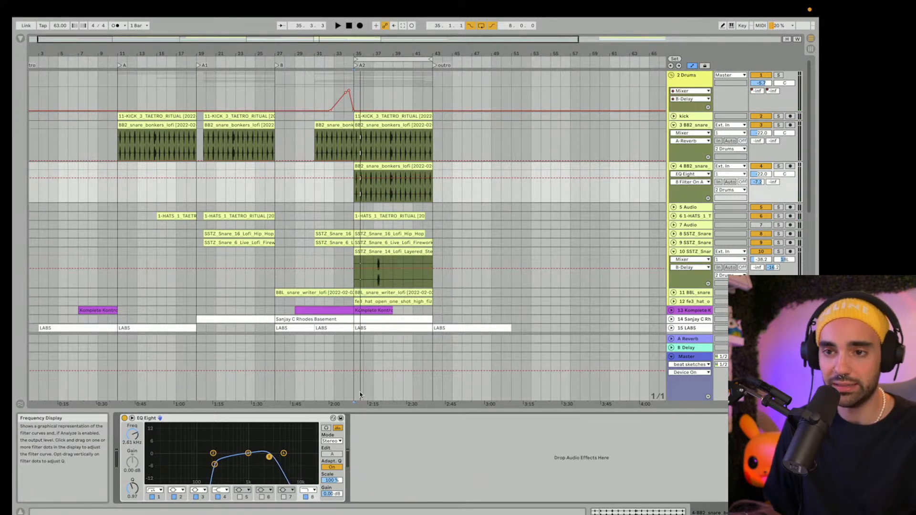
Step: Set the duplicated snare's reverb send to -4.7 dB and its EQ low cut to 255 Hz
{"action": "key", "text": "space"}
{"action": "left_click_drag", "start_coordinate": [759, 183], "coordinate": [758, 178]}
{"action": "mouse_move", "coordinate": [214, 465]}
{"action": "left_mouse_down"}
{"action": "mouse_move", "coordinate": [227, 468]}
{"action": "mouse_move", "coordinate": [219, 467]}
{"action": "left_mouse_up"}
{"action": "key", "text": "space"}
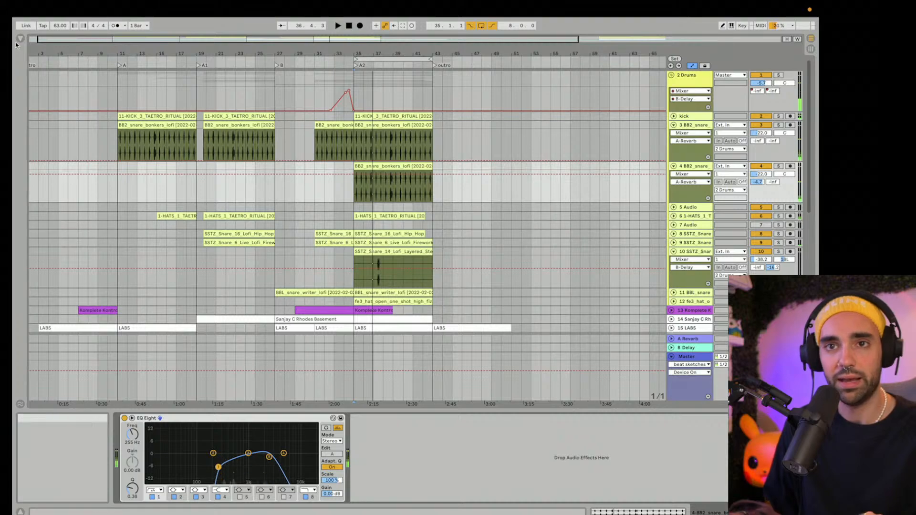
Step: Transpose the duplicated snare clip in section A2 down 6 semitones and play it back
{"action": "left_click", "coordinate": [20, 39]}
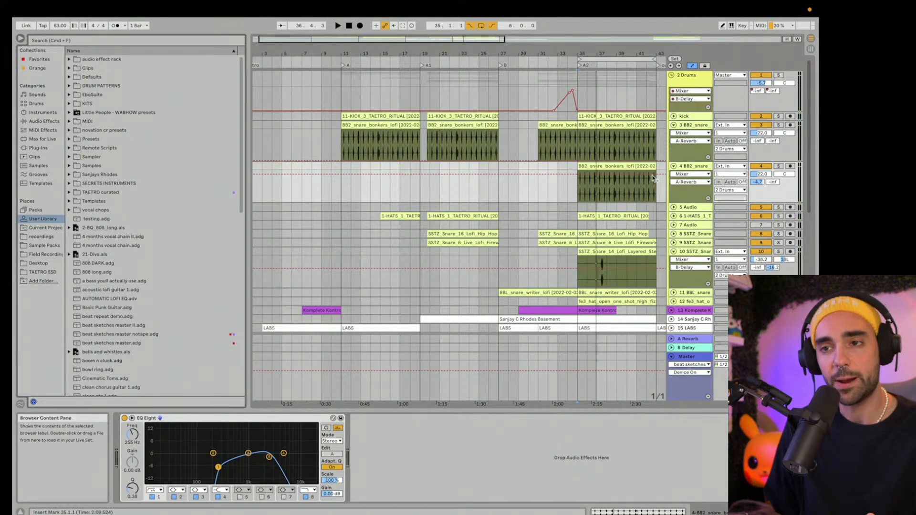
{"action": "double_click", "coordinate": [616, 179]}
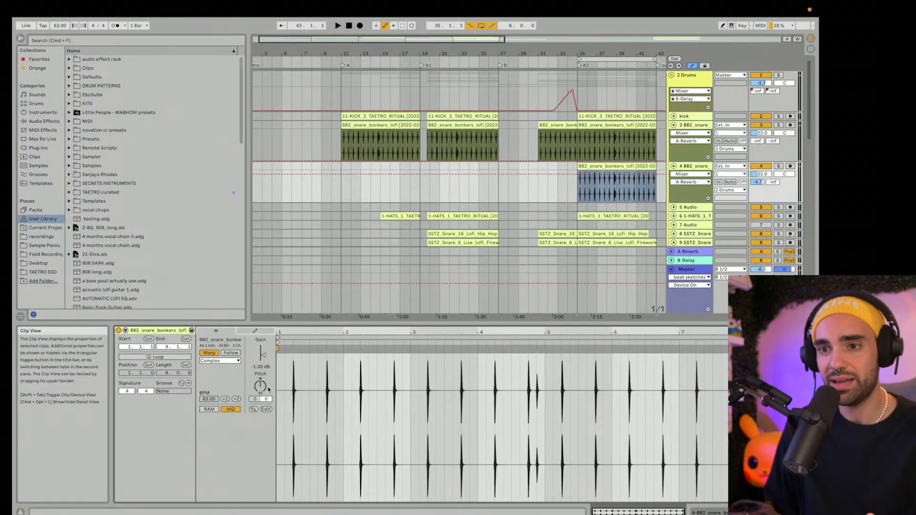
{"action": "key", "text": "space"}
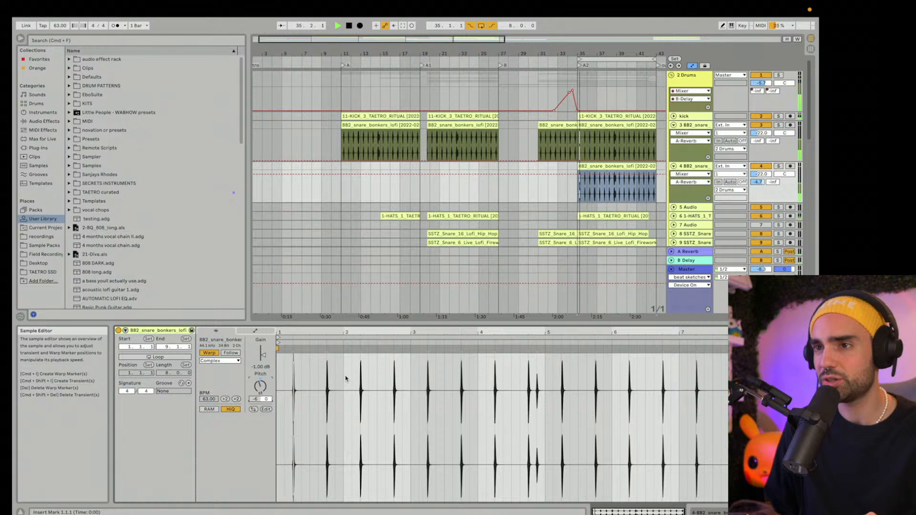
{"action": "key", "text": "space"}
Step: Find the Reverb audio effect in the browser and add it to the duplicated snare track
{"action": "key", "text": "super+f"}
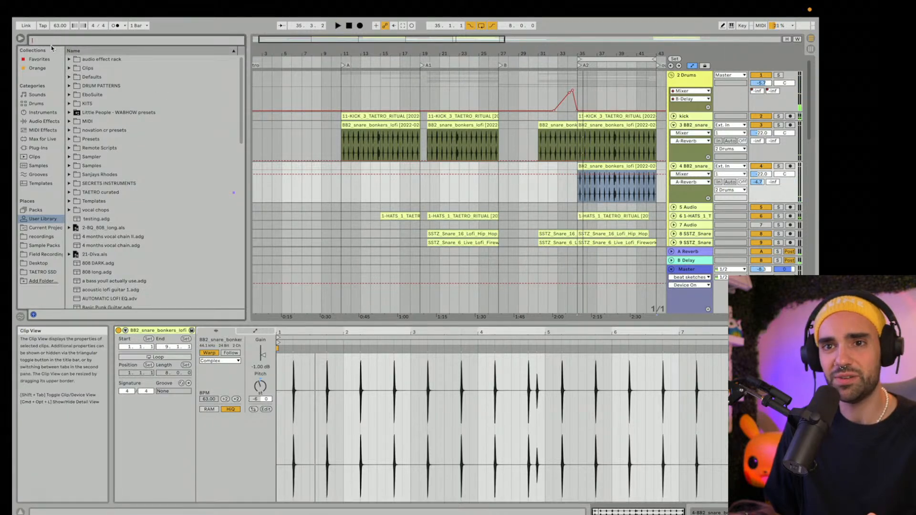
{"action": "left_click", "coordinate": [45, 122]}
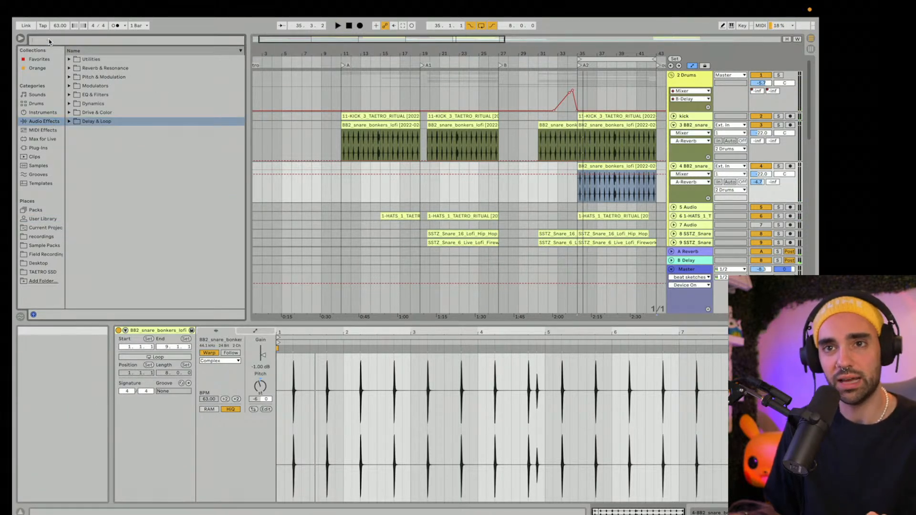
{"action": "left_click", "coordinate": [50, 41]}
{"action": "type", "text": "reverb"}
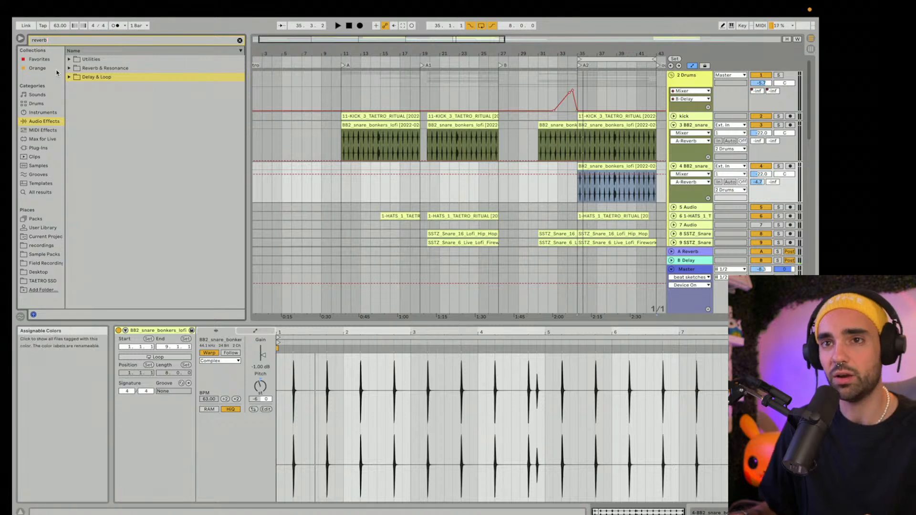
{"action": "left_click", "coordinate": [69, 68]}
{"action": "left_click_drag", "start_coordinate": [98, 94], "coordinate": [195, 100]}
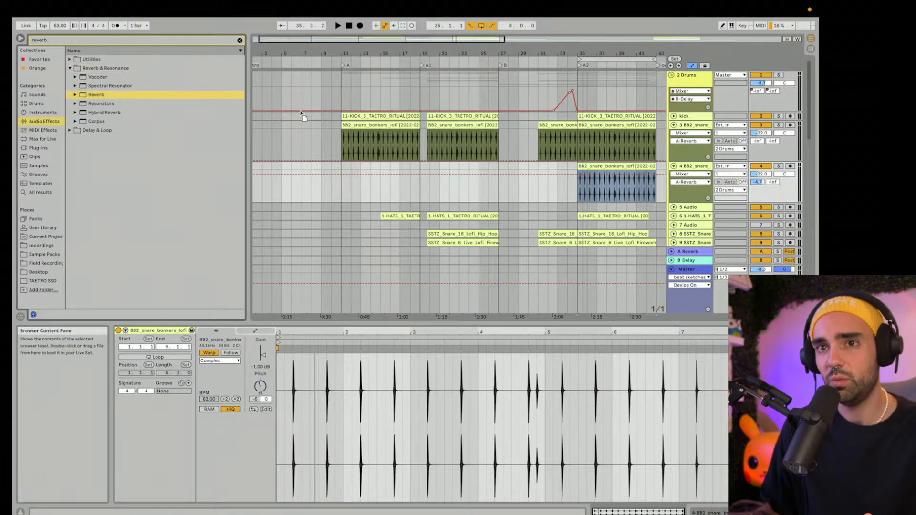
{"action": "left_click_drag", "start_coordinate": [586, 191], "coordinate": [586, 191]}
Step: Set the snare's Reverb to High quality with a 12.3 s decay, a 465 Hz input filter and 24% dry/wet
{"action": "key", "text": "space"}
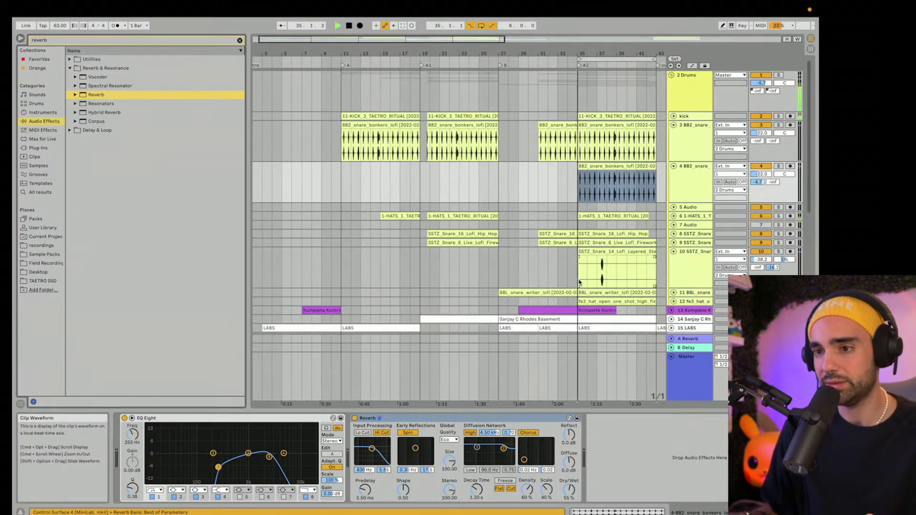
{"action": "scroll", "coordinate": [581, 289], "scroll_direction": "right", "scroll_amount": 5}
{"action": "left_click_drag", "start_coordinate": [476, 489], "coordinate": [477, 471]}
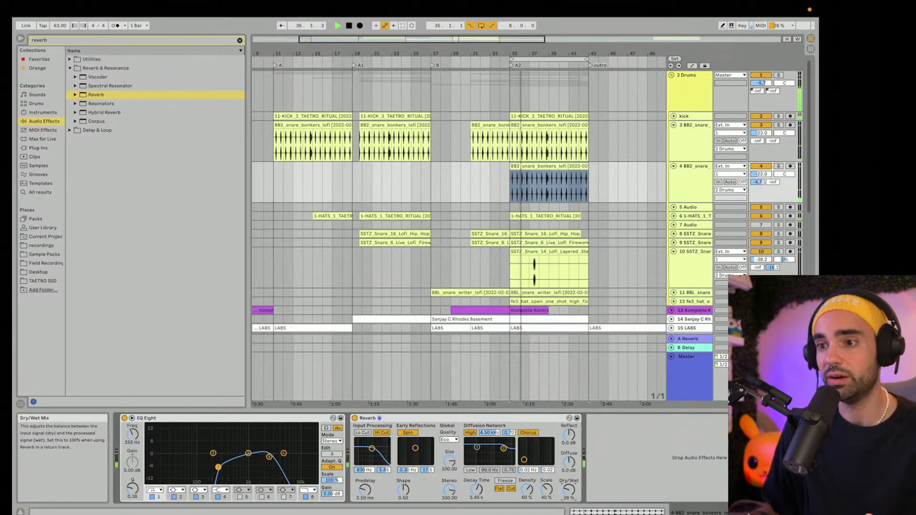
{"action": "left_click_drag", "start_coordinate": [381, 454], "coordinate": [379, 454]}
{"action": "left_click", "coordinate": [449, 441]}
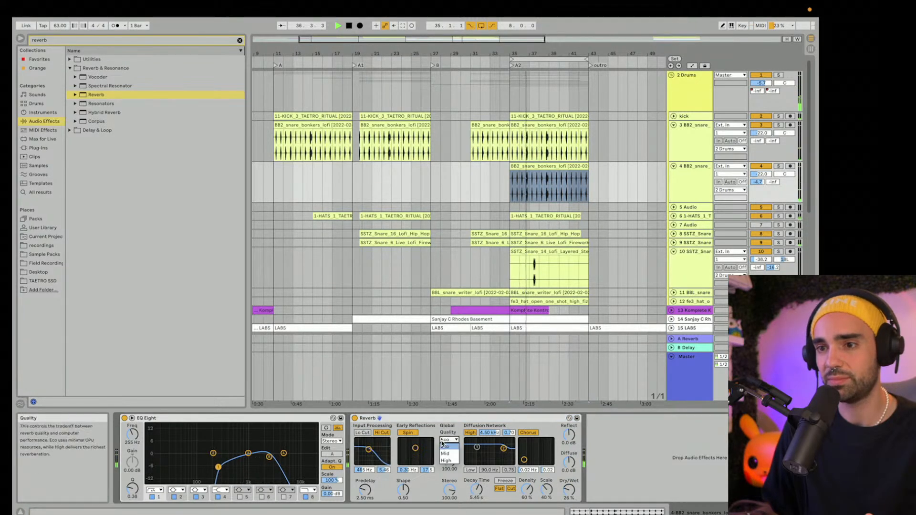
{"action": "left_click", "coordinate": [448, 462]}
{"action": "left_click_drag", "start_coordinate": [478, 490], "coordinate": [478, 486]}
{"action": "left_click", "coordinate": [569, 490]}
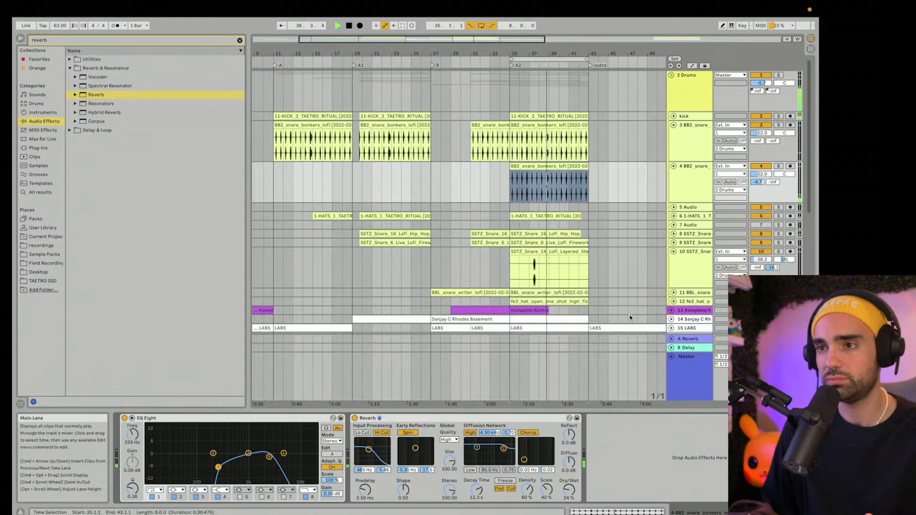
Step: Set the duplicated snare's volume to -25.7 dB and delay send to -31.0 dB, and compare playback with it muted and unmuted
{"action": "left_click_drag", "start_coordinate": [534, 53], "coordinate": [415, 65]}
{"action": "left_click_drag", "start_coordinate": [761, 174], "coordinate": [774, 181]}
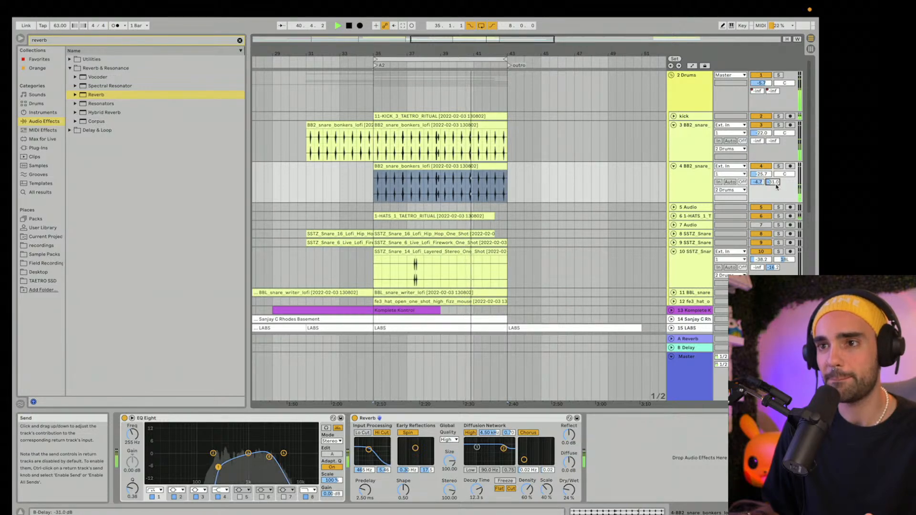
{"action": "left_click", "coordinate": [765, 167]}
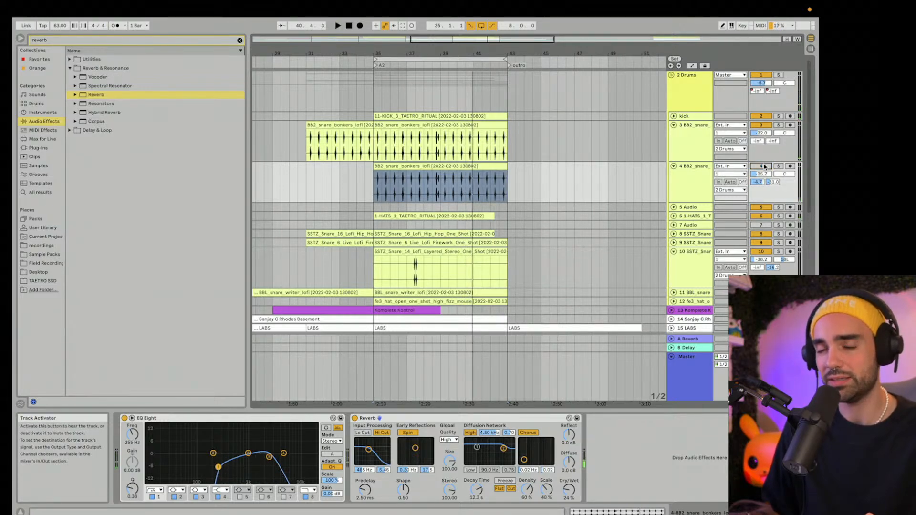
{"action": "key", "text": "space"}
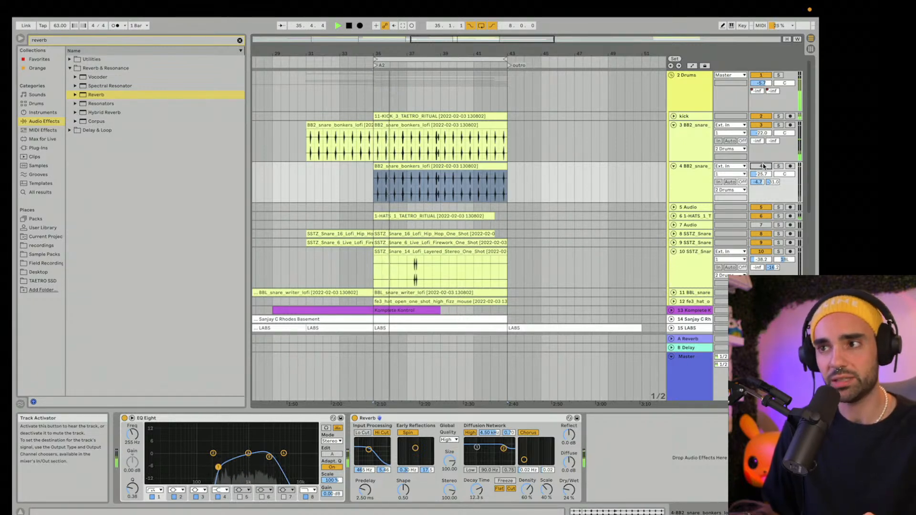
{"action": "left_click", "coordinate": [762, 167]}
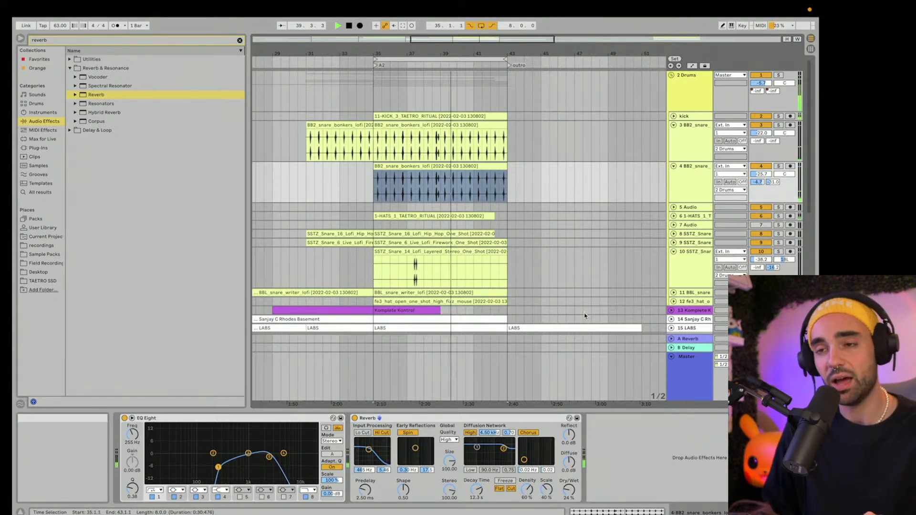
Step: Delete both clips on the 19 LABS track in section A2 and arm the track for recording
{"action": "scroll", "coordinate": [586, 315], "scroll_direction": "down", "scroll_amount": 3}
{"action": "scroll", "coordinate": [585, 315], "scroll_direction": "down", "scroll_amount": 10}
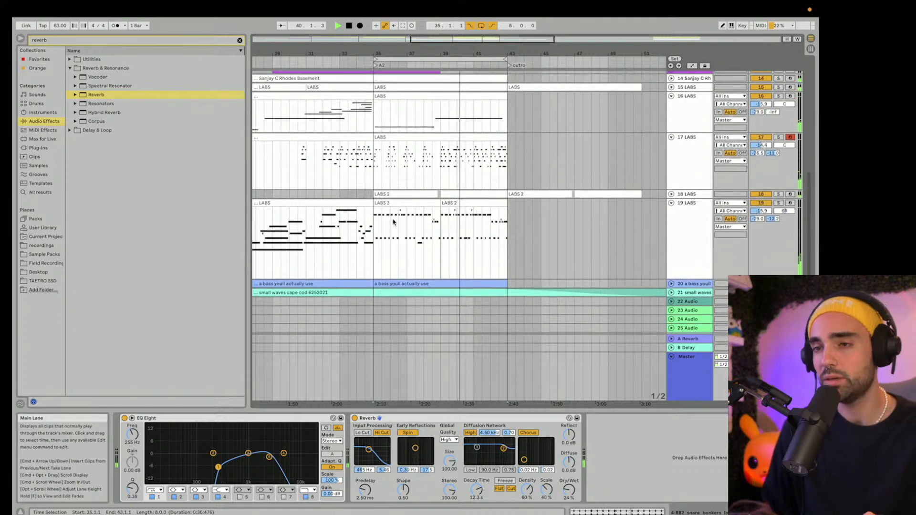
{"action": "left_click", "coordinate": [393, 204]}
{"action": "left_click", "coordinate": [480, 205], "text": "shift"}
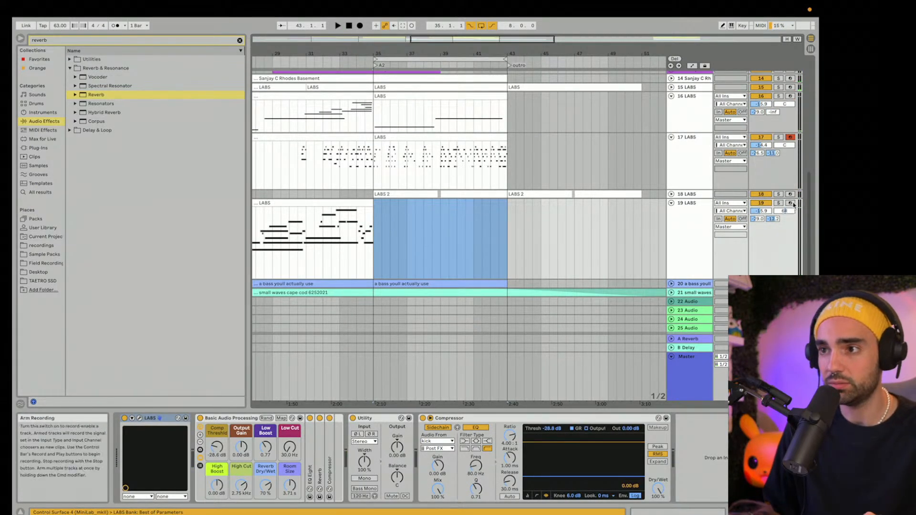
{"action": "key", "text": "Delete"}
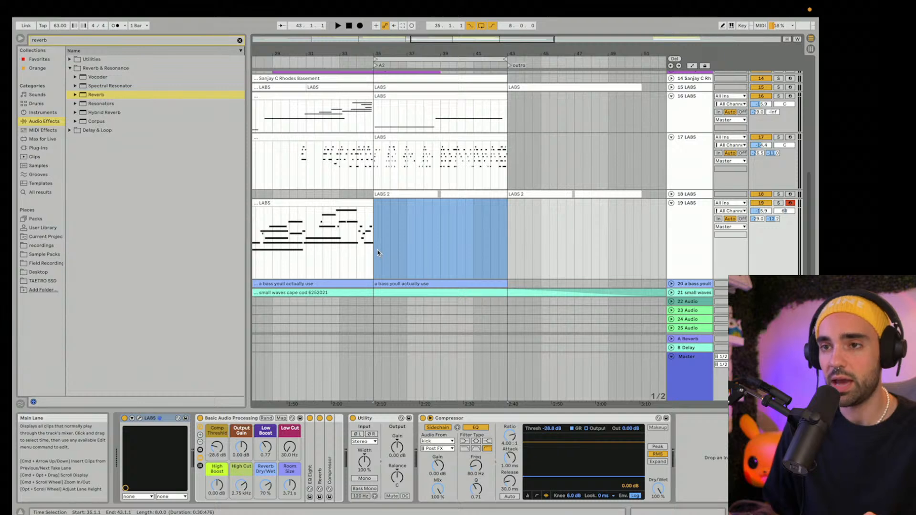
Step: Record a new eight-bar part on the 19 LABS track across section A2, from bar 35 to bar 43
{"action": "left_click", "coordinate": [362, 256]}
{"action": "key", "text": "space"}
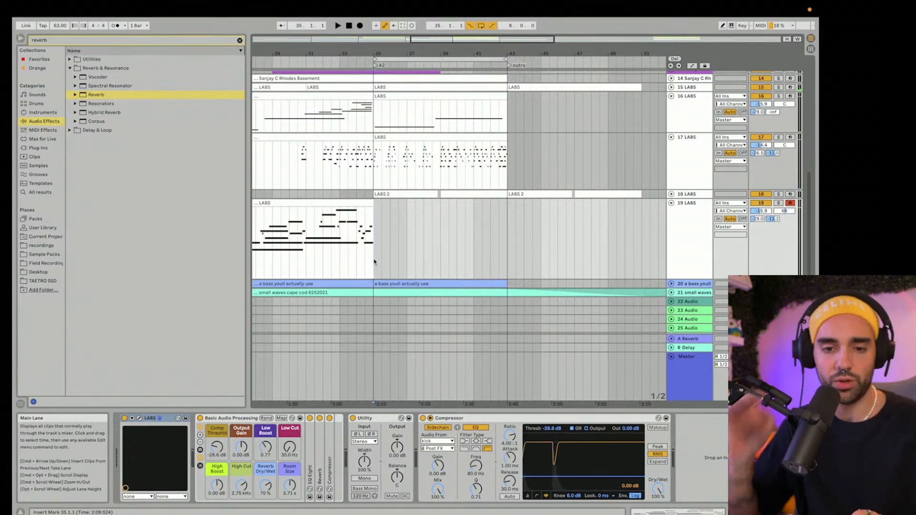
{"action": "left_click", "coordinate": [363, 269]}
{"action": "left_click", "coordinate": [355, 269]}
{"action": "key", "text": "space"}
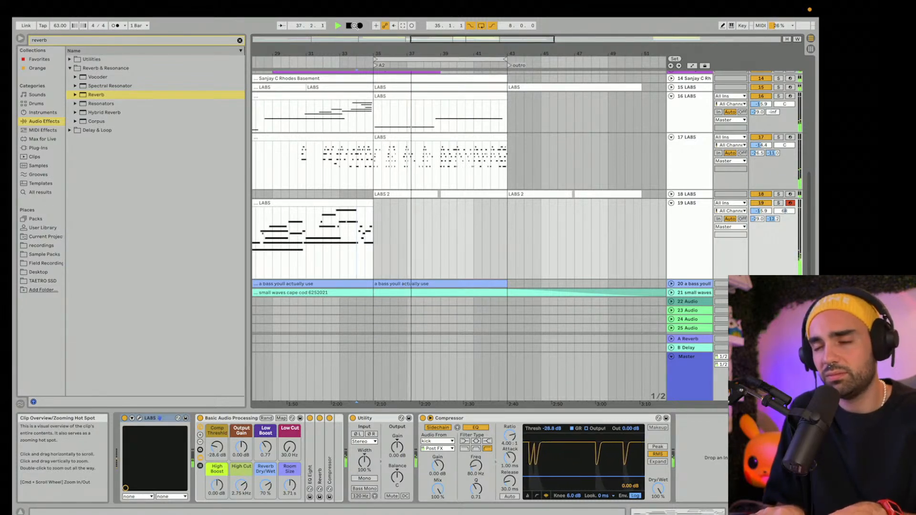
{"action": "left_click", "coordinate": [351, 26]}
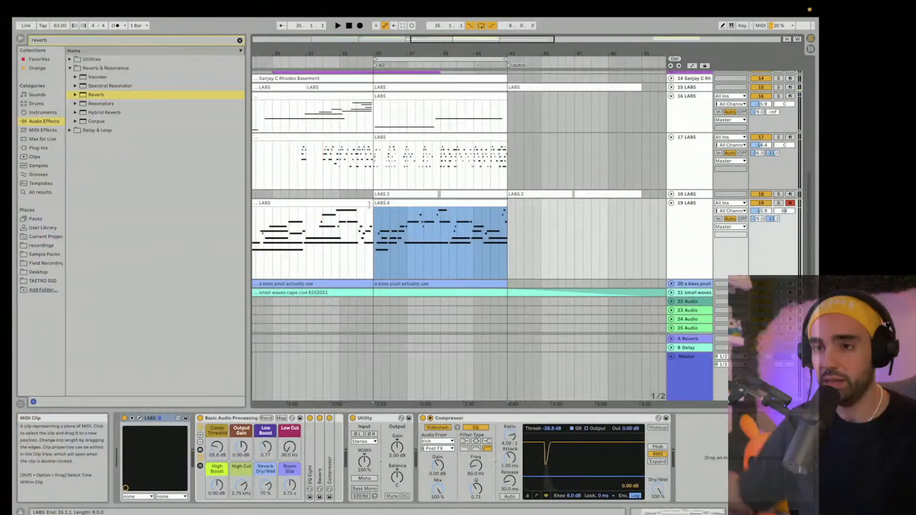
Step: Open the newly recorded LABS clip's notes and play section A2 to review the part
{"action": "double_click", "coordinate": [458, 203]}
{"action": "left_click", "coordinate": [561, 490]}
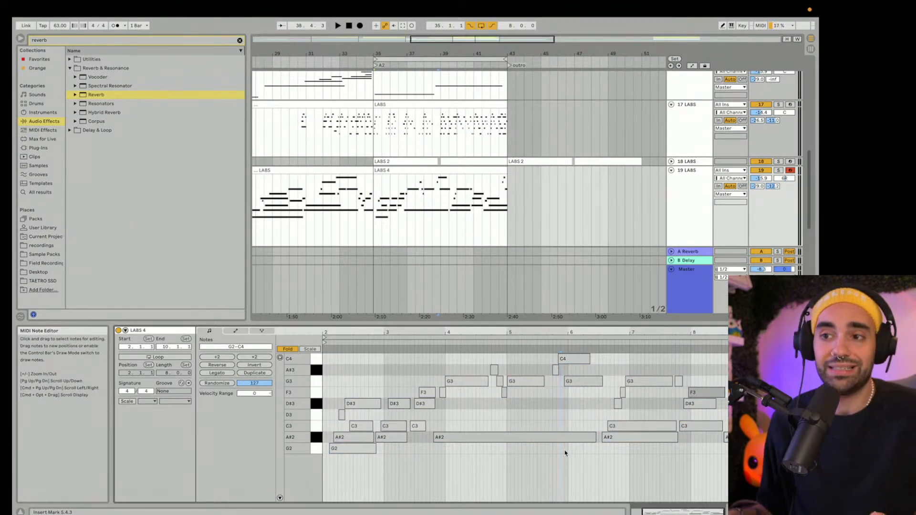
{"action": "left_click", "coordinate": [414, 234]}
{"action": "key", "text": "space"}
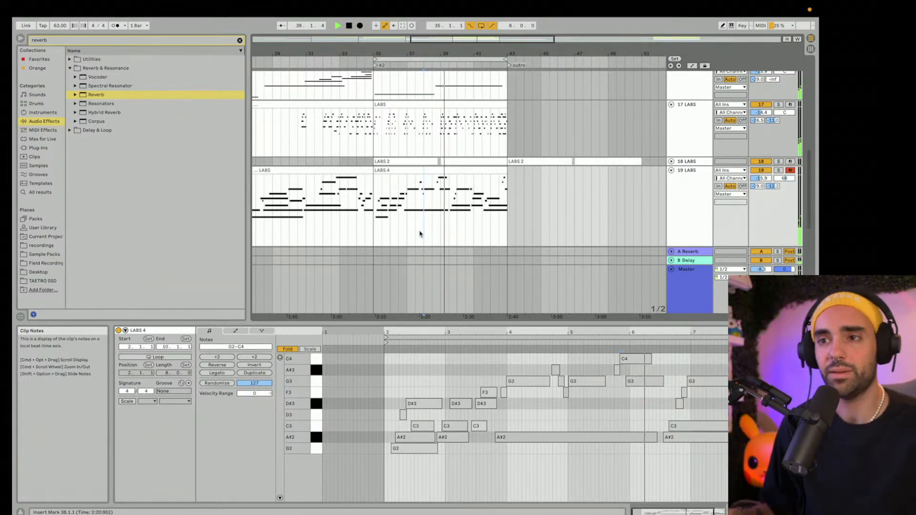
{"action": "left_click", "coordinate": [379, 167]}
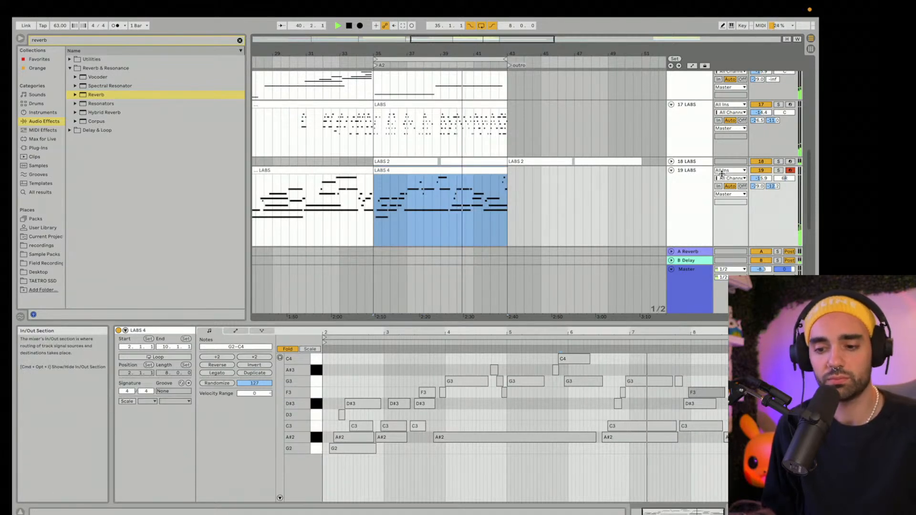
{"action": "left_click", "coordinate": [762, 178]}
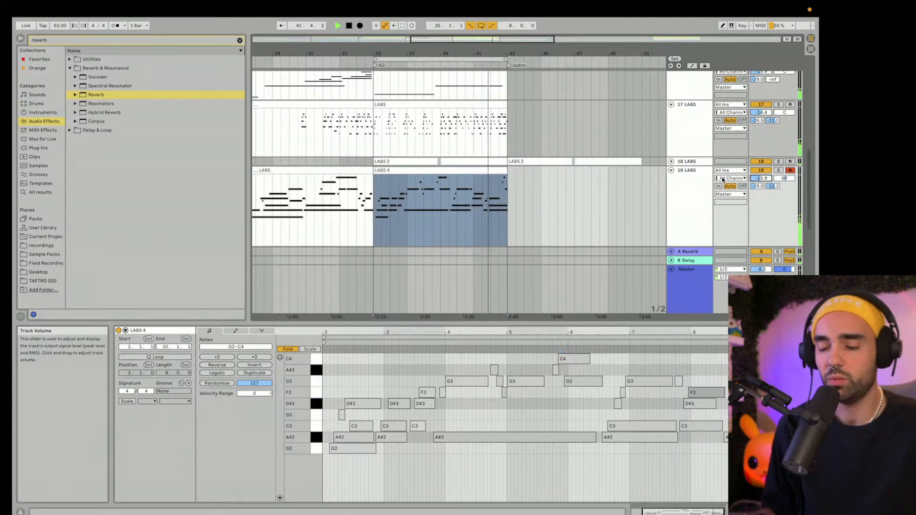
Step: Fold the 19 LABS track, the SSTZ and original BB2 snare tracks and the Drums group, and hide the note editor
{"action": "left_click", "coordinate": [672, 171]}
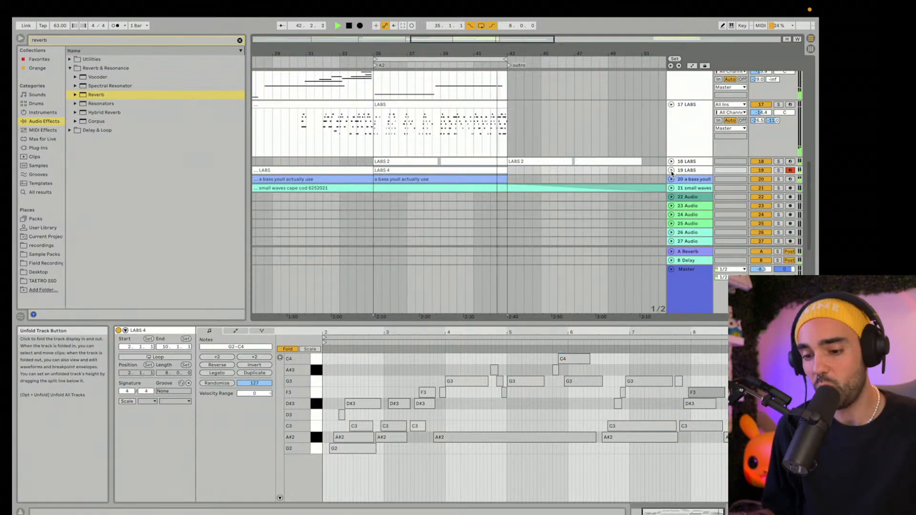
{"action": "scroll", "coordinate": [645, 200], "scroll_direction": "up", "scroll_amount": 4}
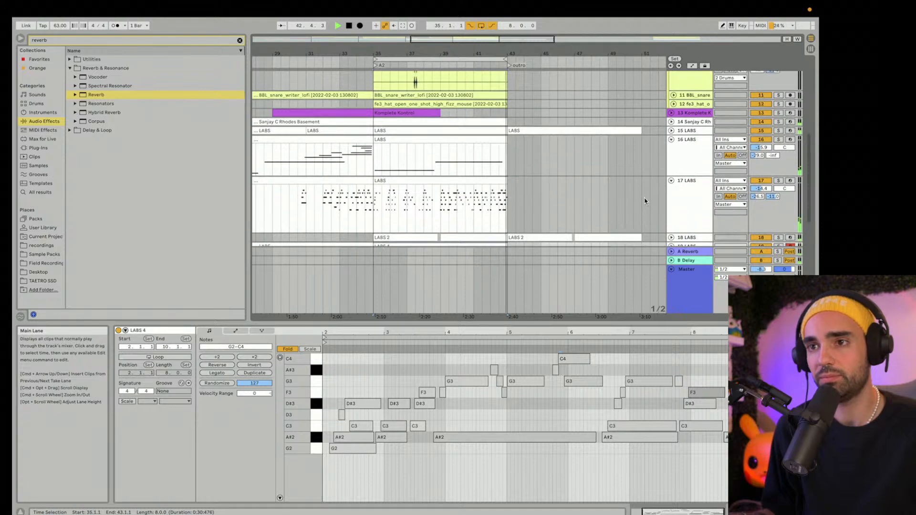
{"action": "scroll", "coordinate": [645, 201], "scroll_direction": "up", "scroll_amount": 1}
{"action": "left_click_drag", "start_coordinate": [654, 322], "coordinate": [656, 510]}
{"action": "key", "text": "space"}
{"action": "scroll", "coordinate": [480, 296], "scroll_direction": "up", "scroll_amount": 5}
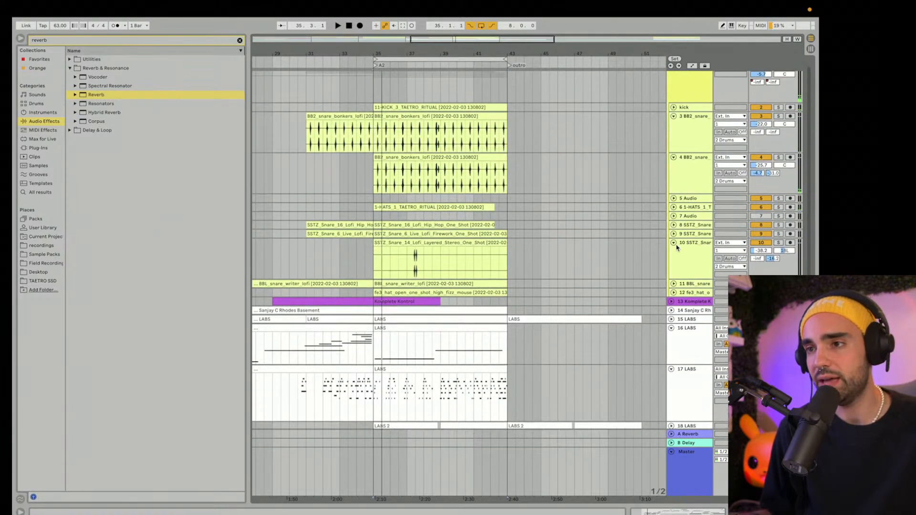
{"action": "left_click", "coordinate": [674, 243]}
{"action": "left_click", "coordinate": [674, 118]}
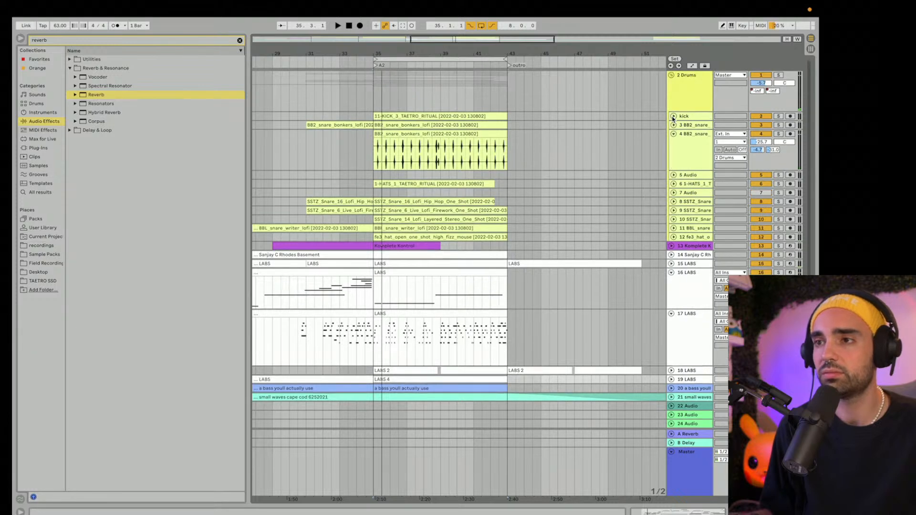
{"action": "left_click", "coordinate": [671, 76]}
Step: Loop and play section B from bar 27 to bar 35, with the browser hidden and the Drums group unfolded
{"action": "left_click_drag", "start_coordinate": [402, 54], "coordinate": [402, 38]}
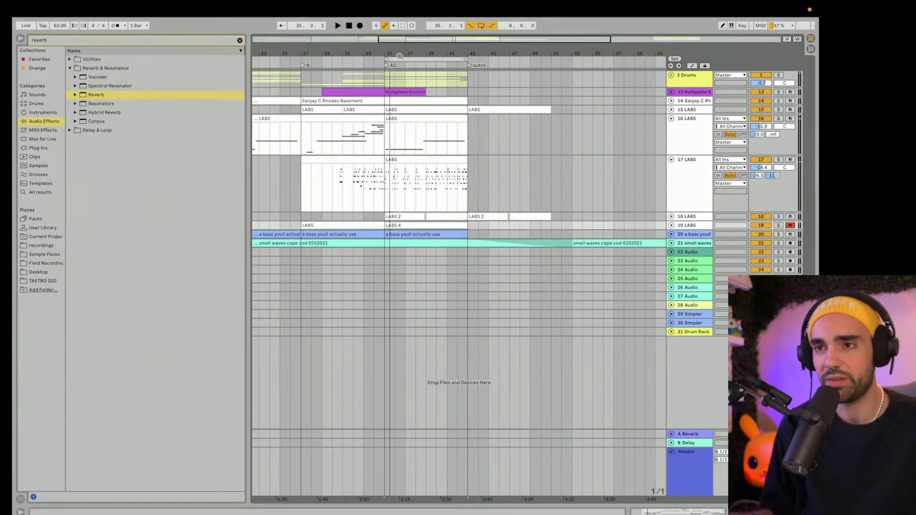
{"action": "left_click_drag", "start_coordinate": [397, 58], "coordinate": [313, 59]}
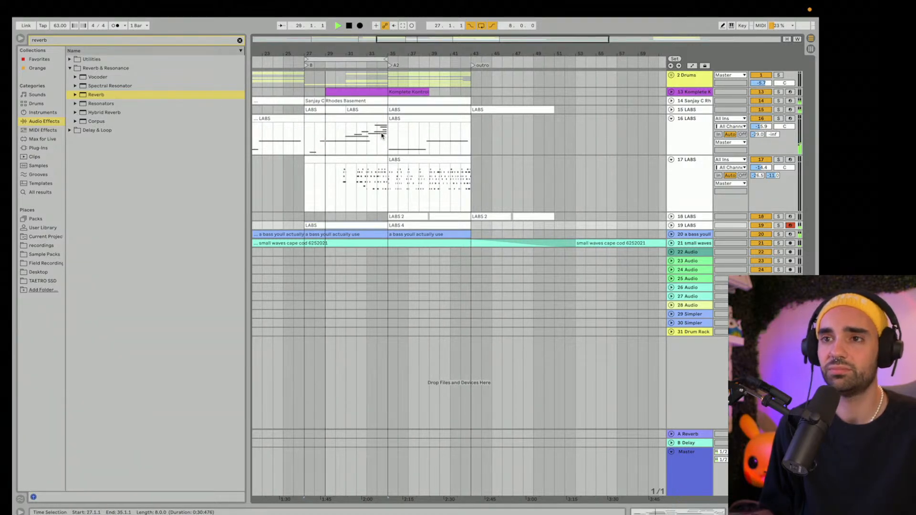
{"action": "left_click", "coordinate": [20, 38]}
{"action": "left_click_drag", "start_coordinate": [132, 55], "coordinate": [412, 64]}
{"action": "left_click", "coordinate": [671, 76]}
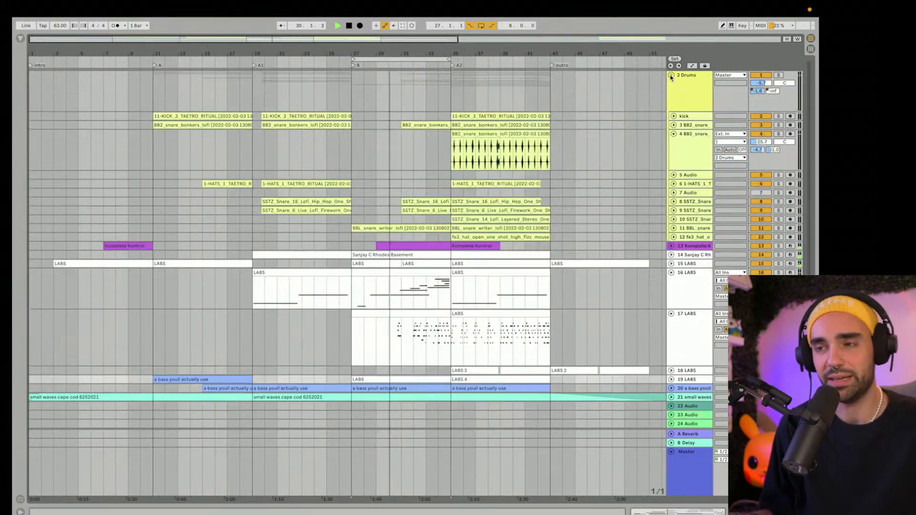
Step: Copy the first kick hit of section A2 back into section B, placing it at bars 33 and 34 on the kick track
{"action": "left_click", "coordinate": [673, 116]}
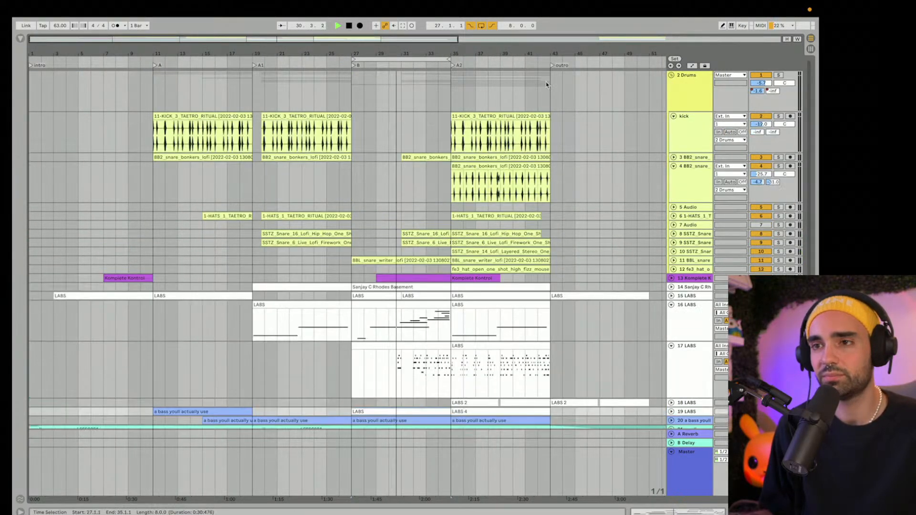
{"action": "left_click_drag", "start_coordinate": [460, 53], "coordinate": [461, 106]}
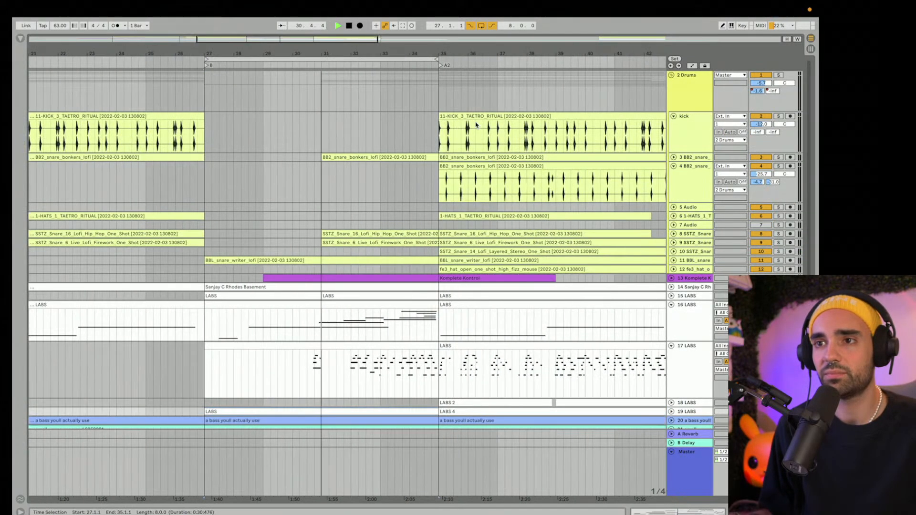
{"action": "left_click", "coordinate": [454, 139]}
{"action": "left_click", "coordinate": [442, 117]}
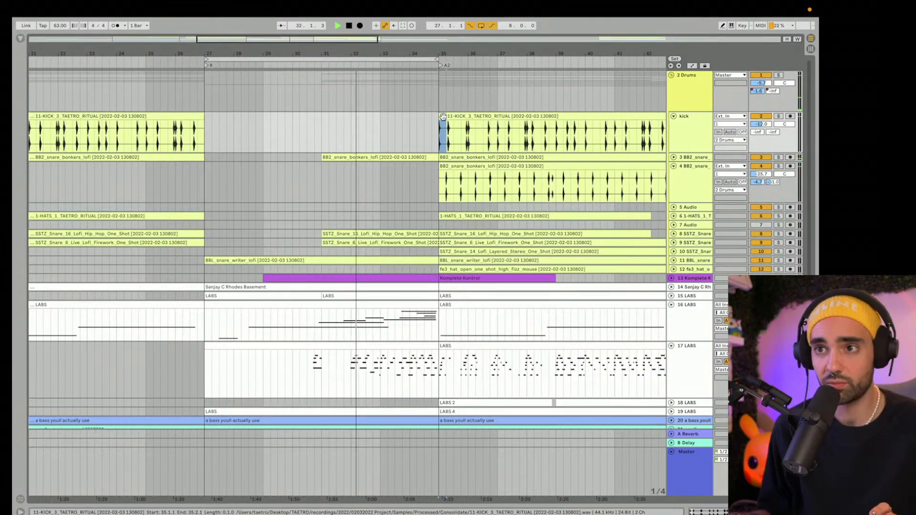
{"action": "left_click_drag", "start_coordinate": [443, 117], "coordinate": [386, 124]}
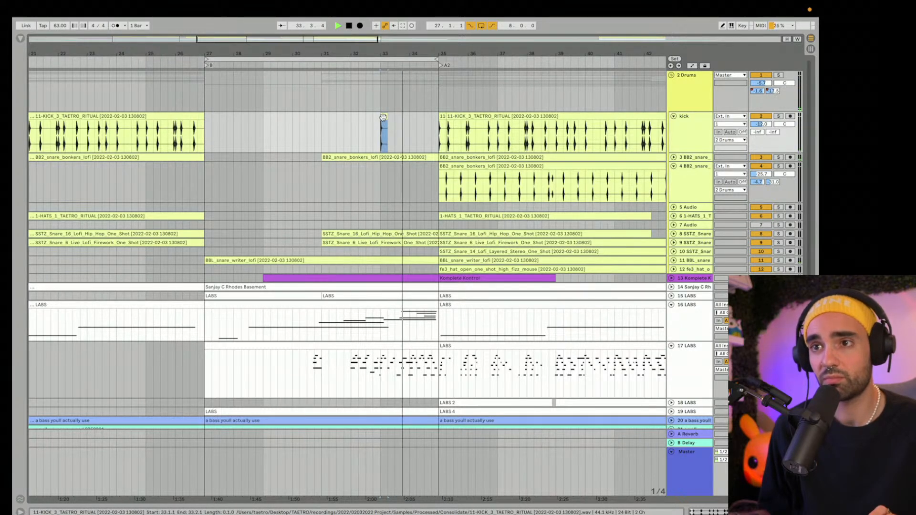
{"action": "left_click_drag", "start_coordinate": [383, 117], "coordinate": [414, 120]}
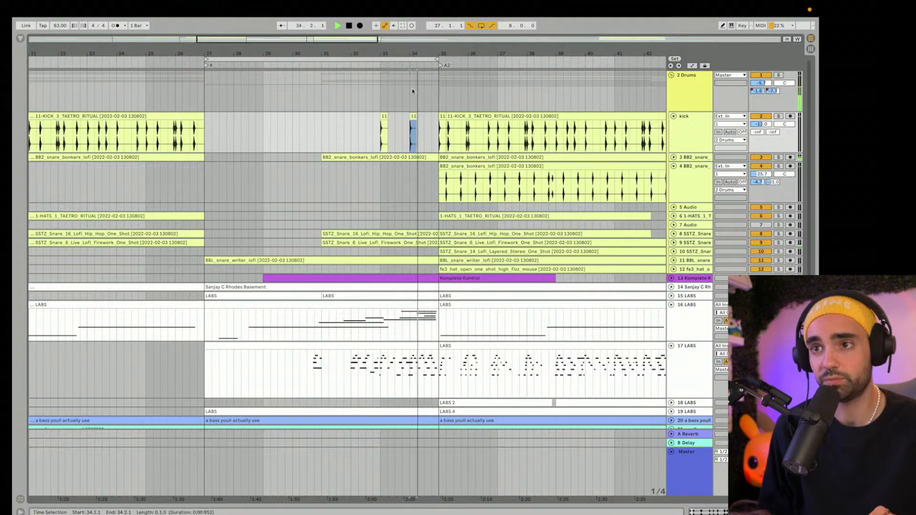
Step: Add another kick hit just before bar 34 and play the end of section B from 32.4.3
{"action": "left_click_drag", "start_coordinate": [412, 53], "coordinate": [379, 115]}
{"action": "key", "text": "Right"}
{"action": "key", "text": "Right"}
{"action": "key", "text": "Right"}
{"action": "left_click", "coordinate": [305, 138]}
{"action": "key", "text": "space"}
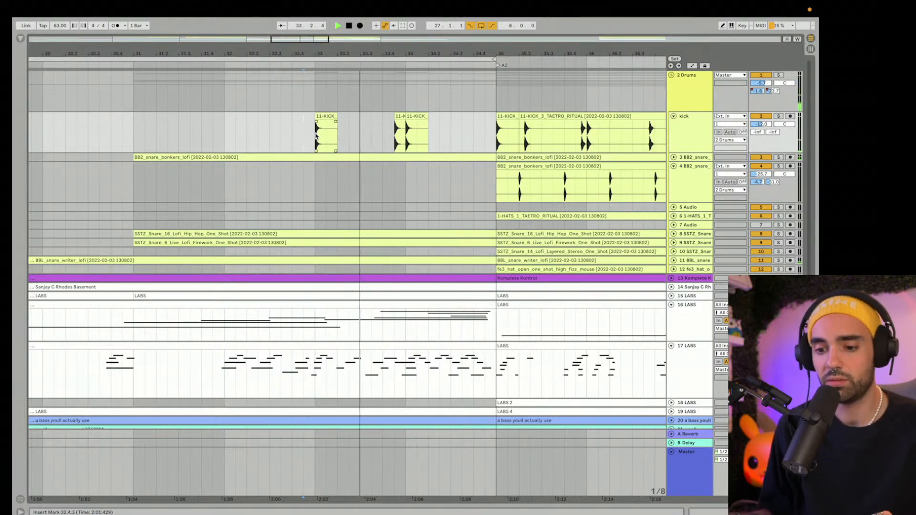
Step: Unfold the 19 LABS, 18 LABS and 14 Rhodes tracks to compare their notes across section A2
{"action": "scroll", "coordinate": [304, 139], "scroll_direction": "down", "scroll_amount": 10}
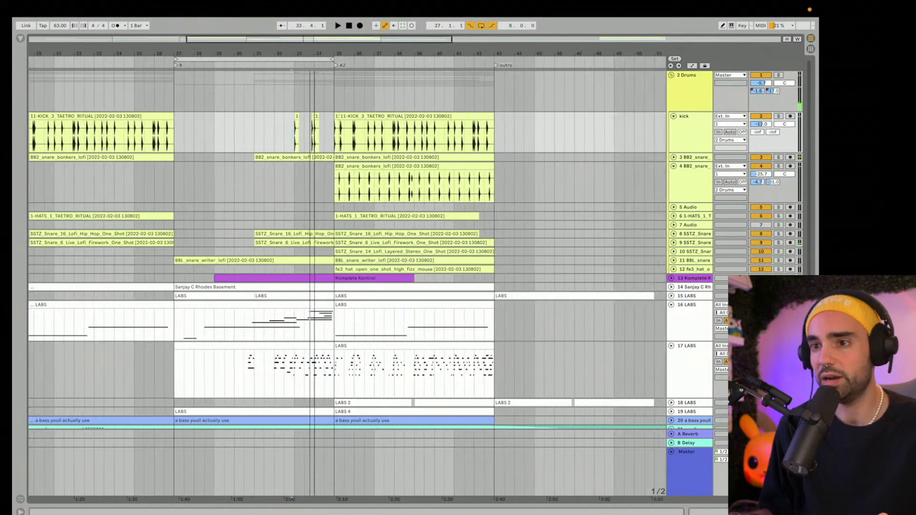
{"action": "scroll", "coordinate": [470, 286], "scroll_direction": "down", "scroll_amount": 5}
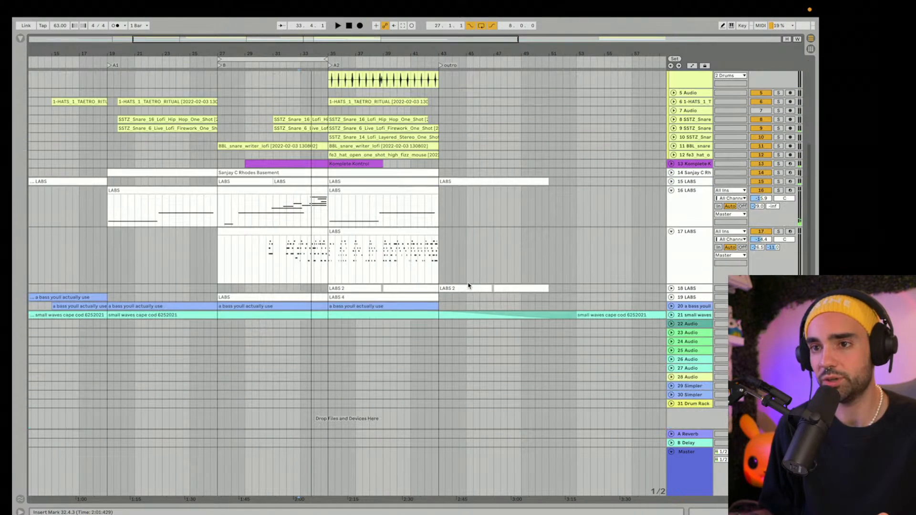
{"action": "left_click", "coordinate": [672, 297]}
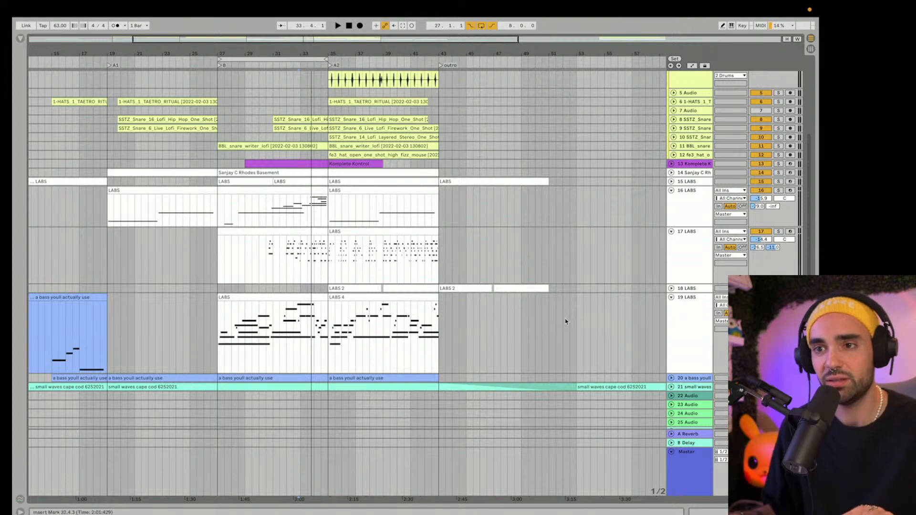
{"action": "scroll", "coordinate": [382, 349], "scroll_direction": "down", "scroll_amount": 3}
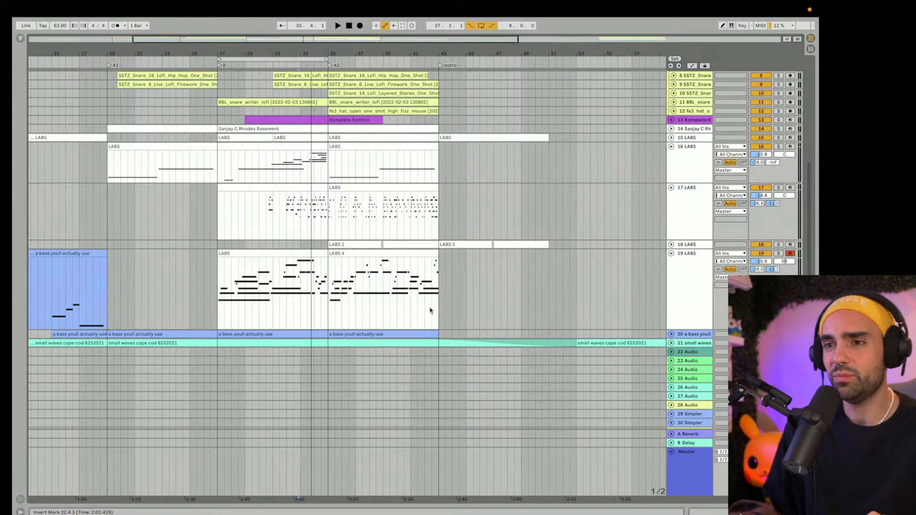
{"action": "mouse_move", "coordinate": [371, 54]}
{"action": "left_mouse_down"}
{"action": "mouse_move", "coordinate": [371, 102]}
{"action": "mouse_move", "coordinate": [368, 58]}
{"action": "left_mouse_up"}
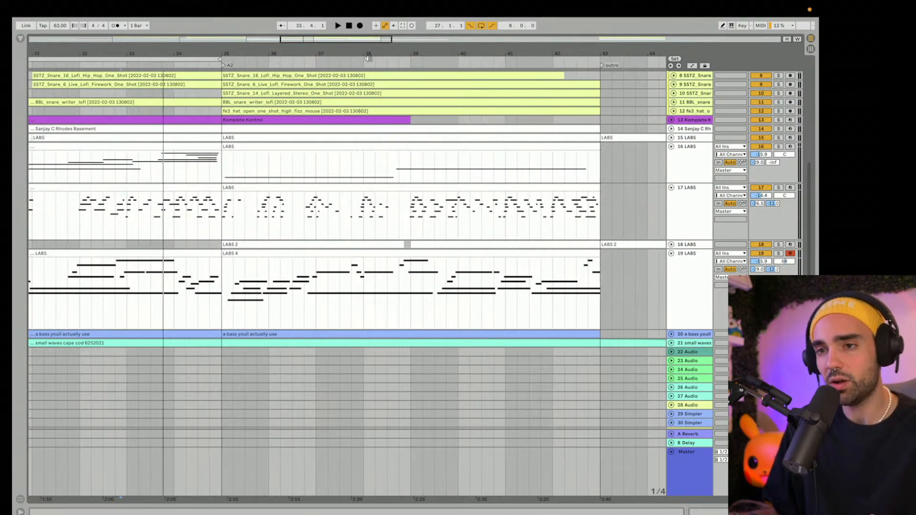
{"action": "left_click", "coordinate": [672, 245]}
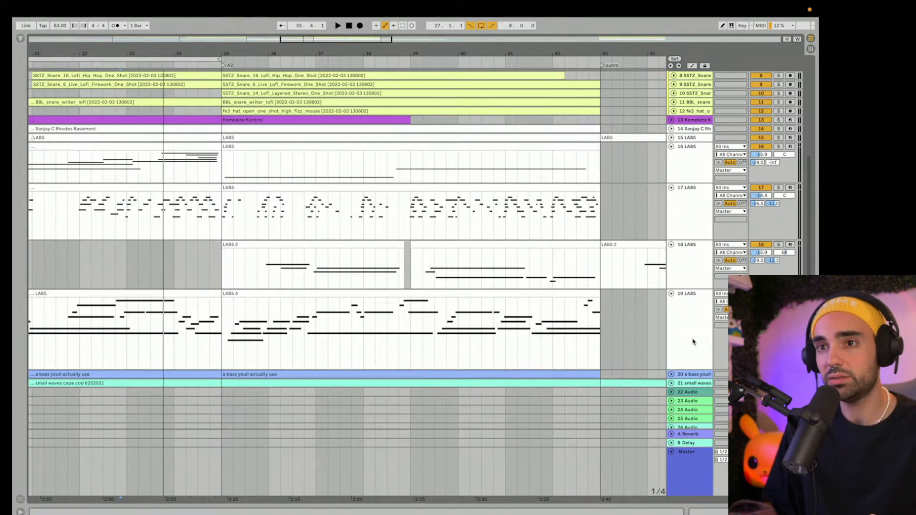
{"action": "left_click", "coordinate": [671, 130]}
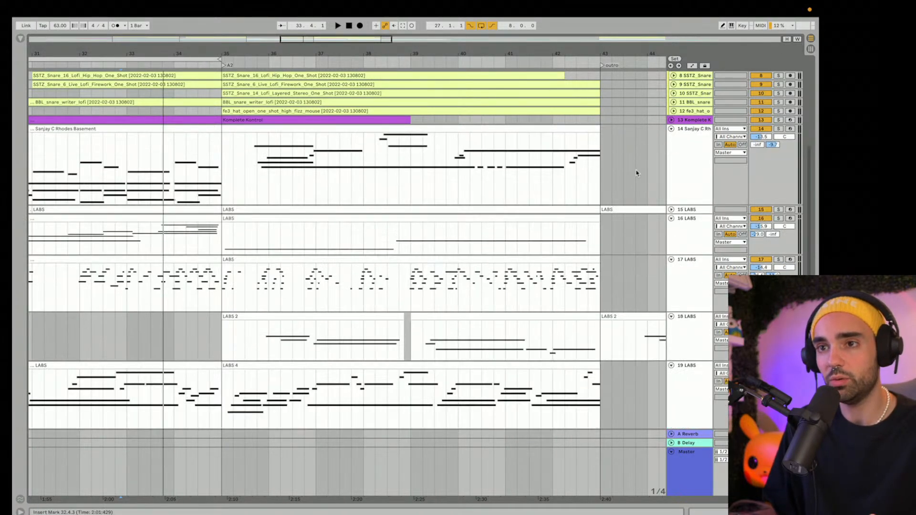
Step: Play section A2 from bar 38 while toggling solo on the 14 Rhodes track, leaving it unsoloed
{"action": "left_click", "coordinate": [365, 185]}
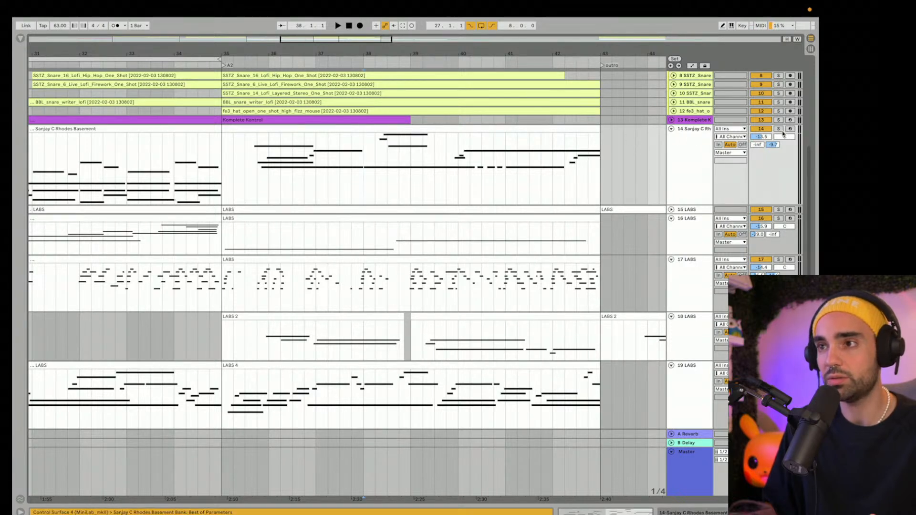
{"action": "left_click", "coordinate": [782, 130]}
{"action": "key", "text": "space"}
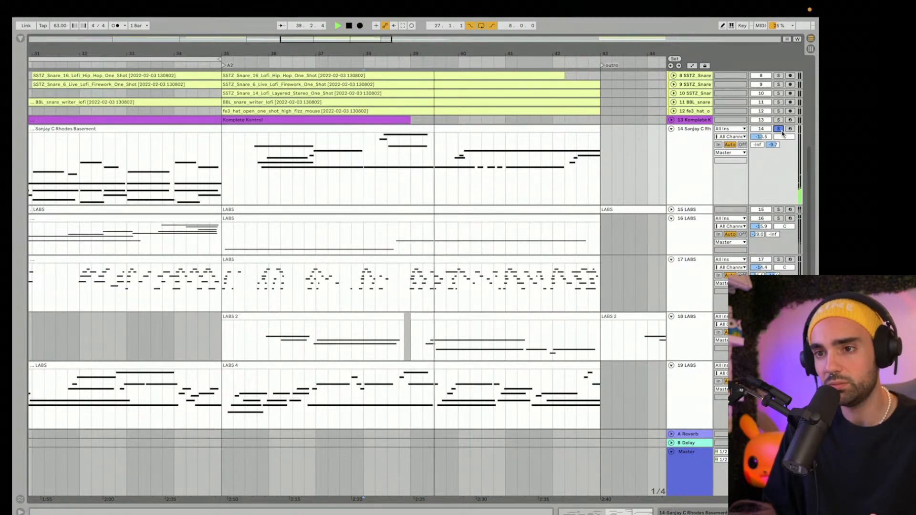
{"action": "left_click", "coordinate": [780, 130]}
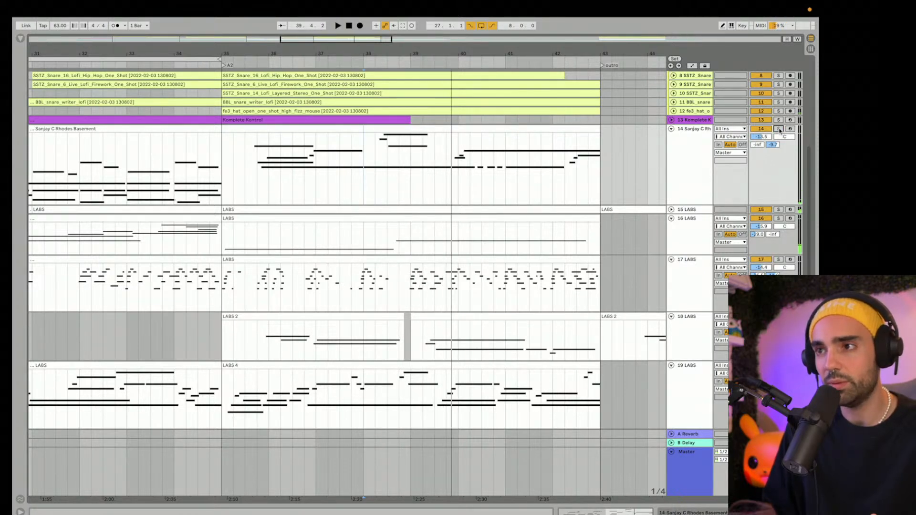
{"action": "left_click", "coordinate": [779, 130]}
{"action": "key", "text": "space"}
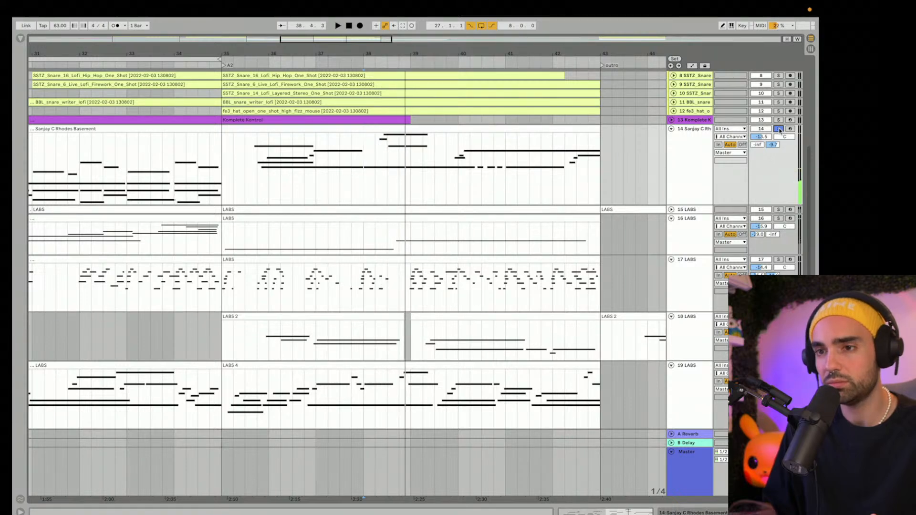
{"action": "left_click", "coordinate": [780, 130]}
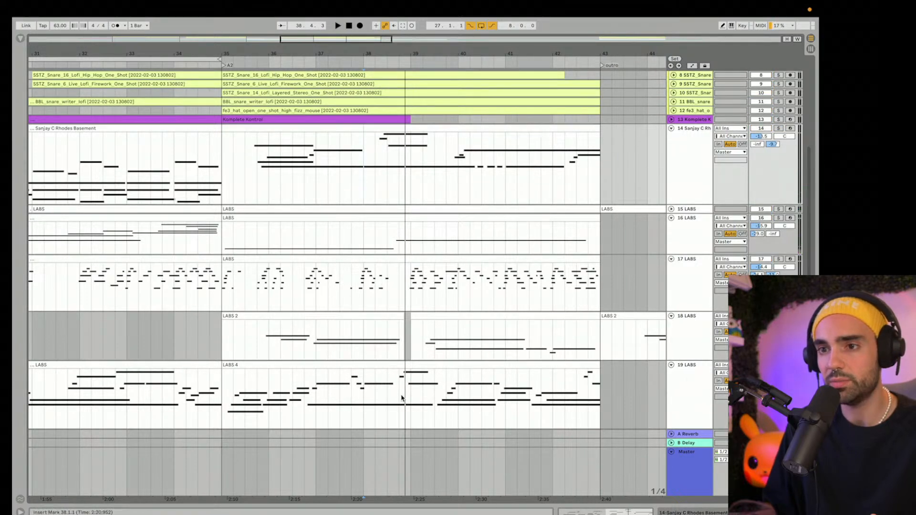
Step: Play the second half of section A2 in the full mix, comparing it with the Rhodes track soloed
{"action": "left_click", "coordinate": [400, 398]}
{"action": "key", "text": "space"}
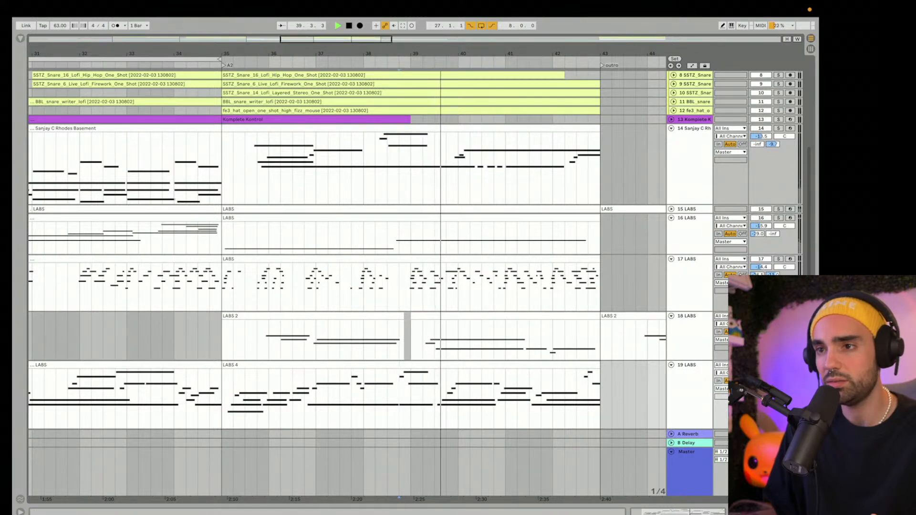
{"action": "key", "text": "space"}
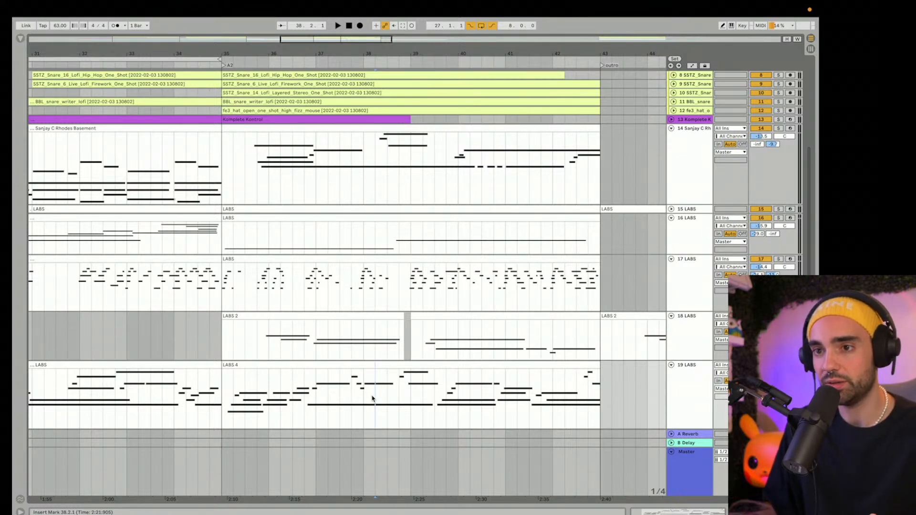
{"action": "key", "text": "0"}
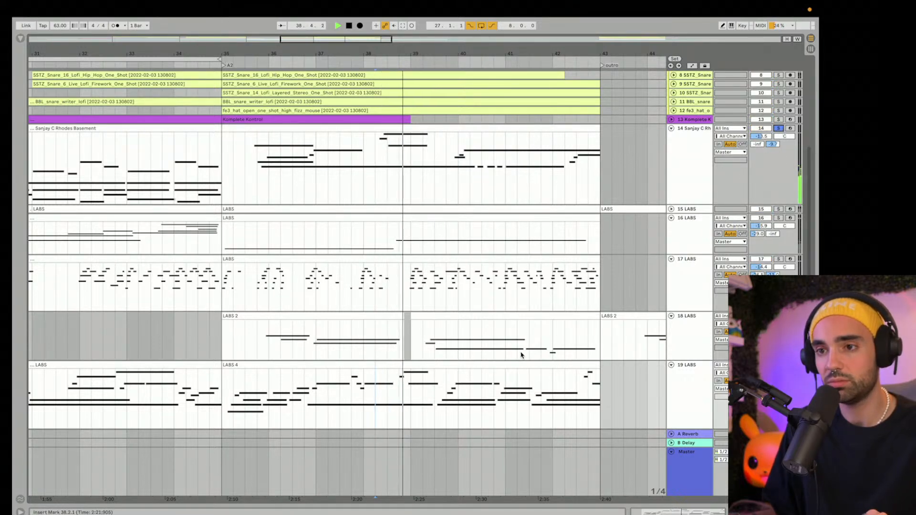
{"action": "key", "text": "0"}
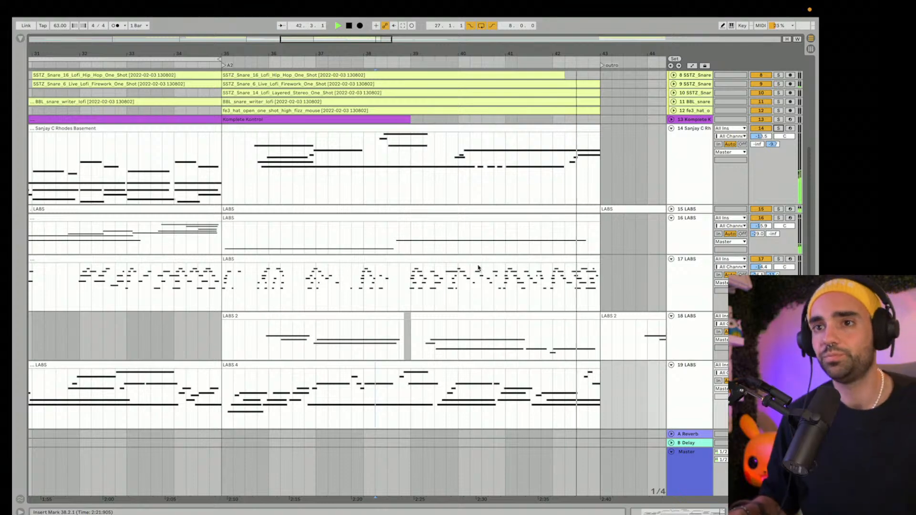
Step: Play section B from bar 33 to check the added kick hits
{"action": "scroll", "coordinate": [496, 287], "scroll_direction": "down", "scroll_amount": 1}
{"action": "left_click_drag", "start_coordinate": [247, 52], "coordinate": [329, 52]}
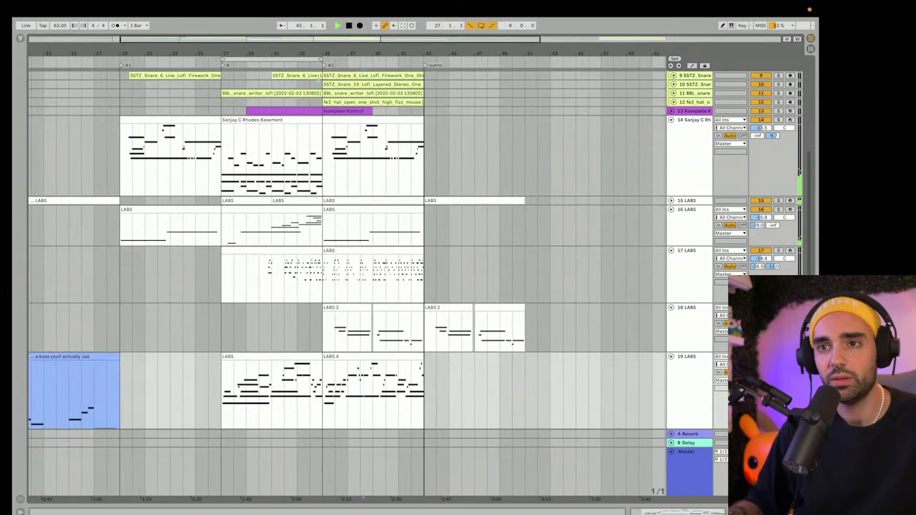
{"action": "key", "text": "space"}
{"action": "scroll", "coordinate": [308, 209], "scroll_direction": "up", "scroll_amount": 5}
{"action": "left_click", "coordinate": [294, 141]}
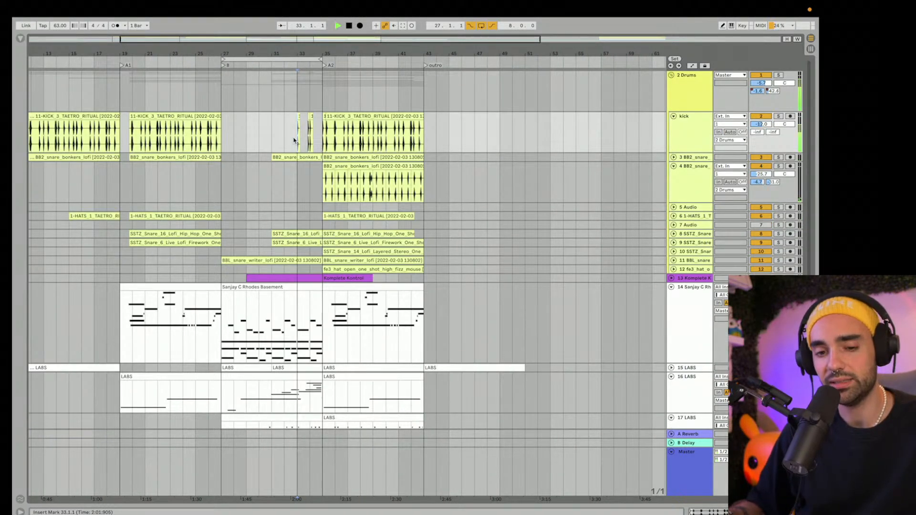
Step: Fold the 14 Rhodes, 16 LABS, 17 LABS and 18 LABS tracks
{"action": "scroll", "coordinate": [301, 198], "scroll_direction": "down", "scroll_amount": 3}
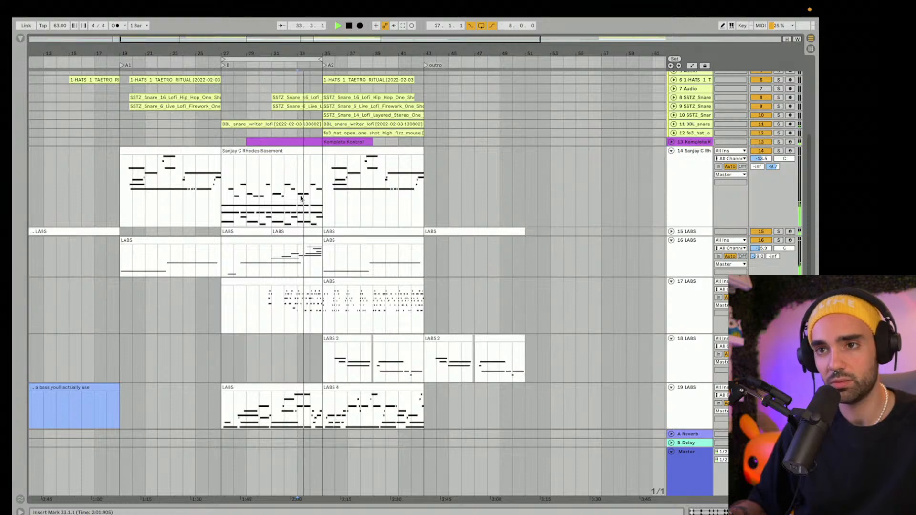
{"action": "left_click", "coordinate": [672, 150]}
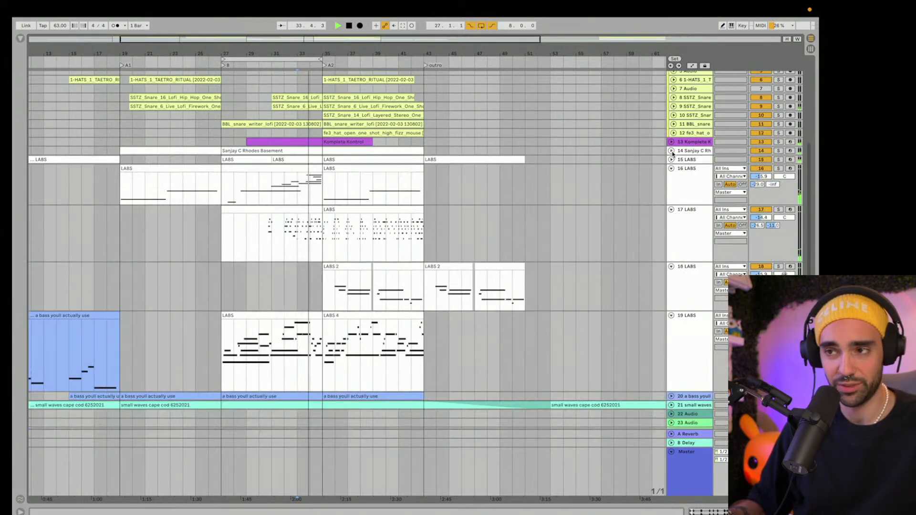
{"action": "left_click", "coordinate": [671, 211]}
{"action": "left_click", "coordinate": [672, 218]}
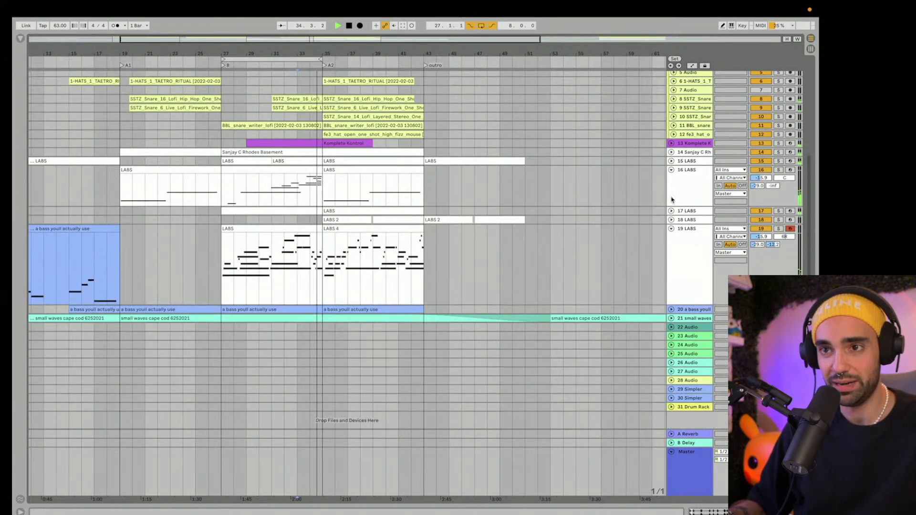
{"action": "left_click", "coordinate": [672, 169]}
{"action": "key", "text": "space"}
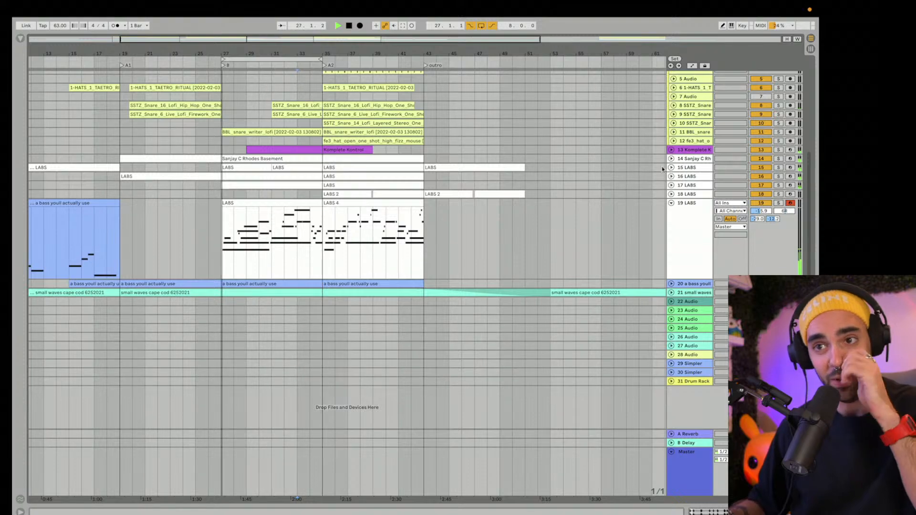
Step: Unfold the 20 bass track and trim the last two beats off section B's bass clip, just before section A2
{"action": "left_click_drag", "start_coordinate": [312, 56], "coordinate": [312, 86]}
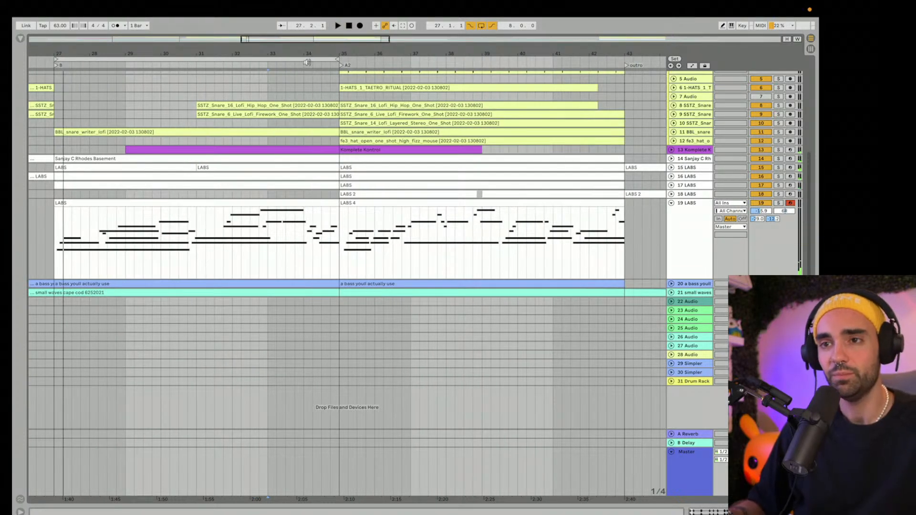
{"action": "left_click", "coordinate": [672, 284]}
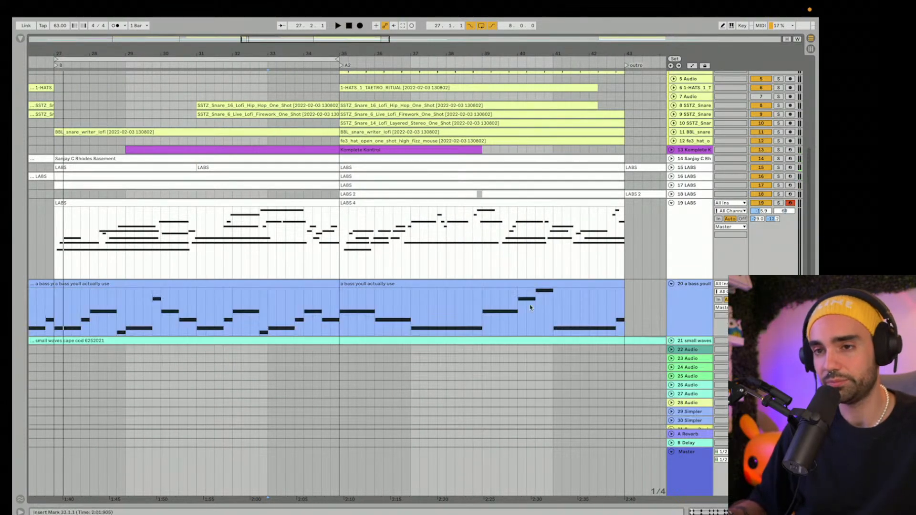
{"action": "left_click_drag", "start_coordinate": [308, 56], "coordinate": [308, 64]}
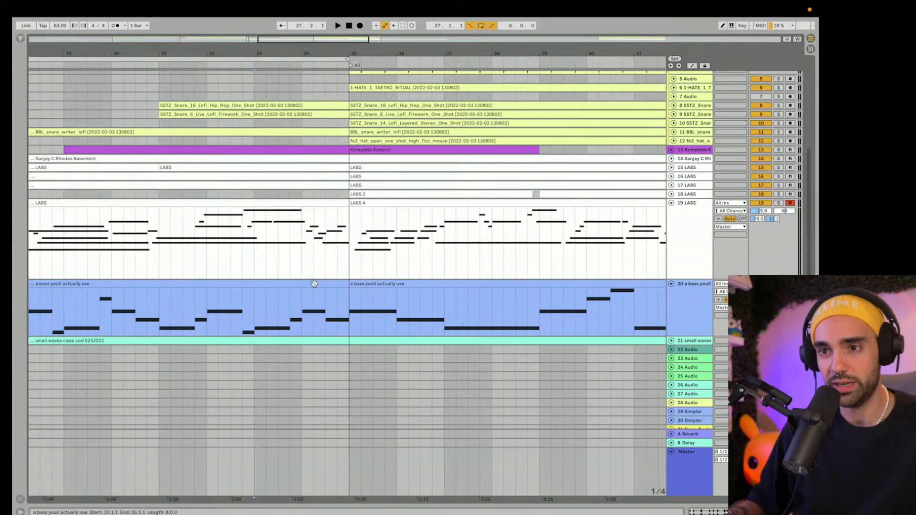
{"action": "left_click_drag", "start_coordinate": [345, 284], "coordinate": [325, 285]}
Step: Play from bar 33 into section A2 with the loop off to review the transition with the bass gap
{"action": "left_click", "coordinate": [272, 308]}
{"action": "key", "text": "space"}
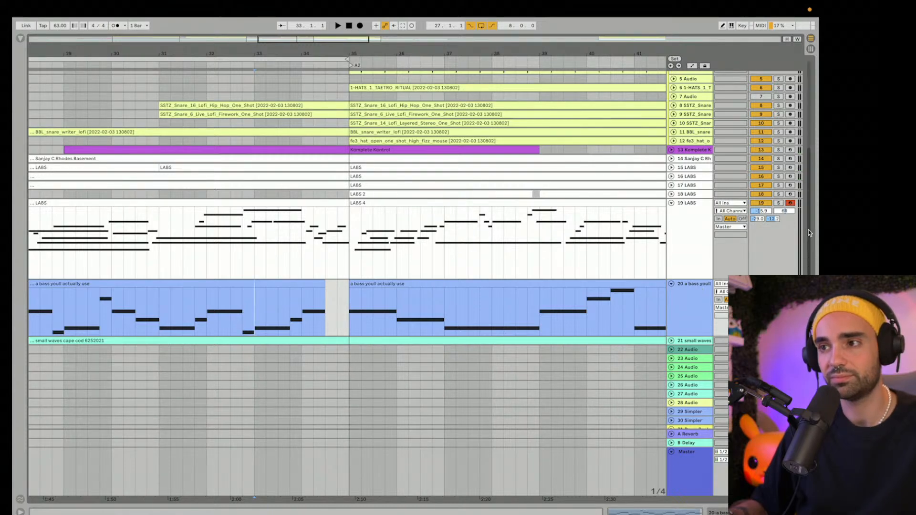
{"action": "key", "text": "space"}
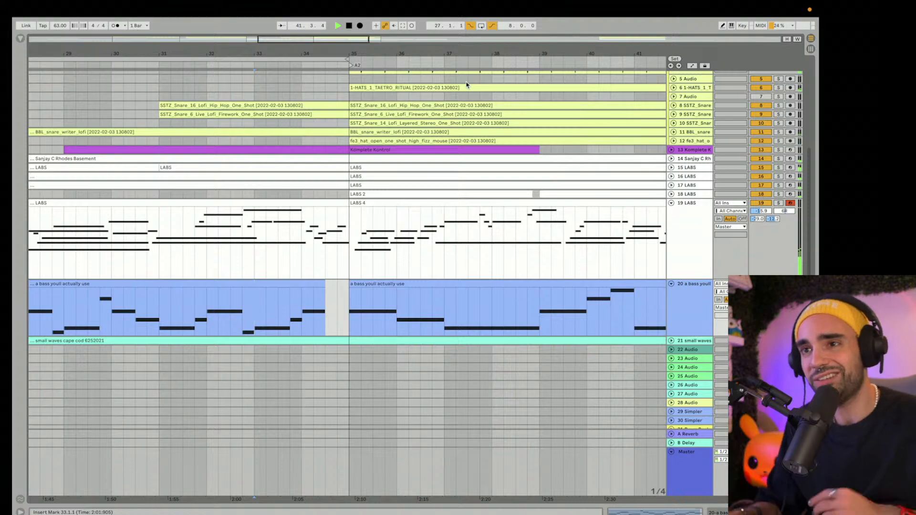
{"action": "mouse_move", "coordinate": [16, 6]}
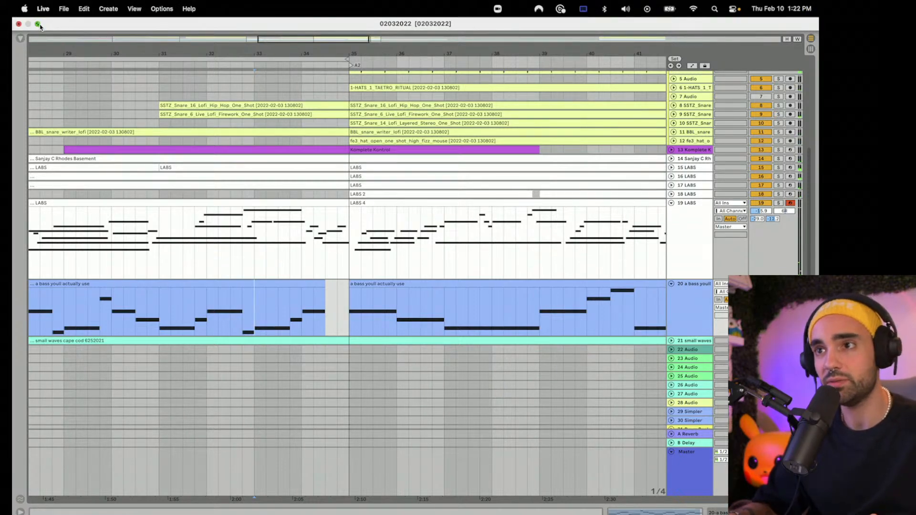
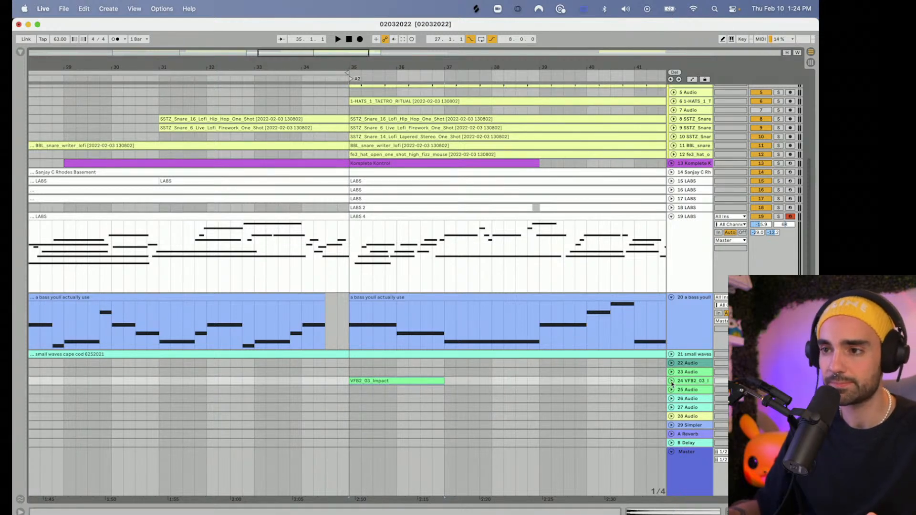
Step: Unfold the 24 VFB2_03_Impact track and low-pass it with EQ Eight's eighth band at about 3.09 kHz
{"action": "left_click", "coordinate": [672, 383]}
{"action": "scroll", "coordinate": [673, 384], "scroll_direction": "down", "scroll_amount": 3}
{"action": "double_click", "coordinate": [686, 361]}
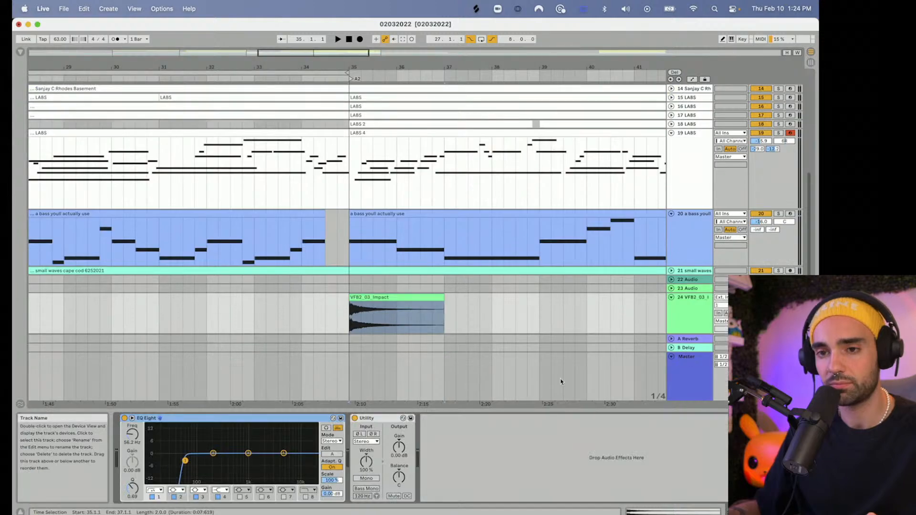
{"action": "left_click", "coordinate": [306, 498]}
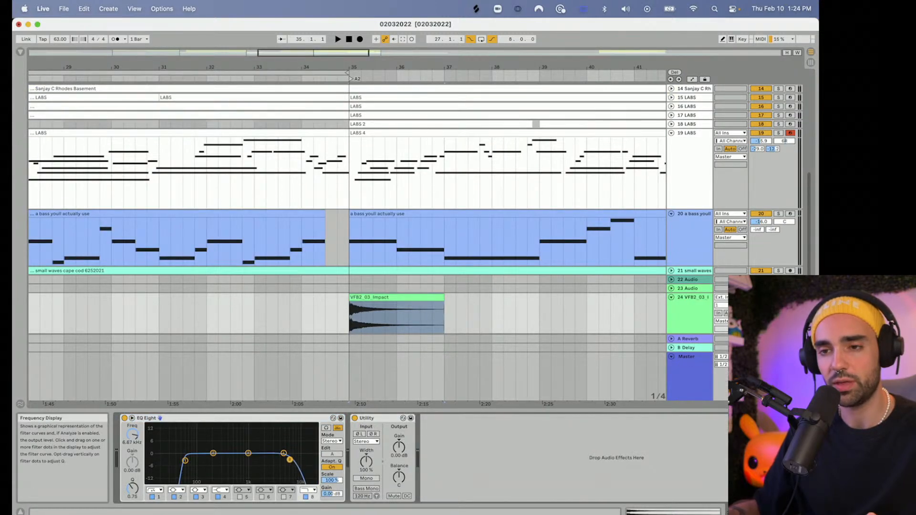
Step: Add a Reverb to the impact track, with its quality set to High and Dry/Wet at 59 %
{"action": "left_click", "coordinate": [19, 55]}
{"action": "left_click_drag", "start_coordinate": [444, 487], "coordinate": [442, 476]}
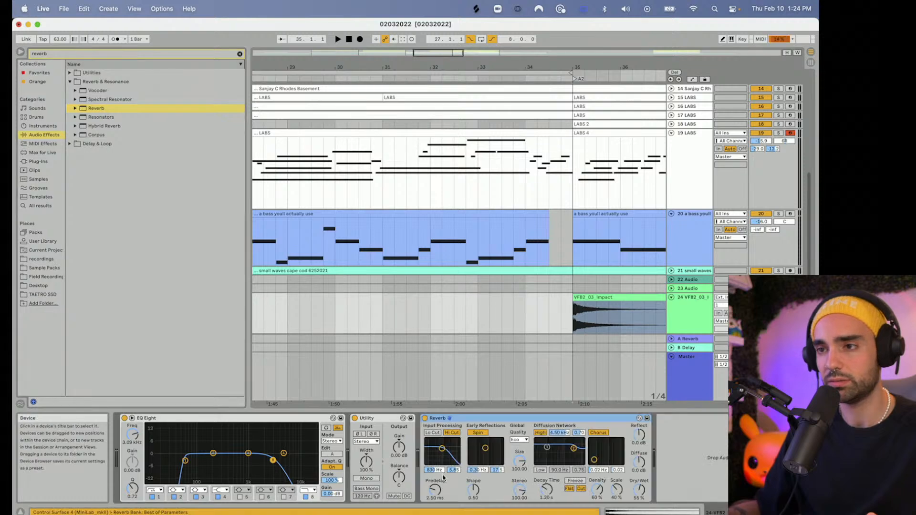
{"action": "left_click", "coordinate": [518, 441]}
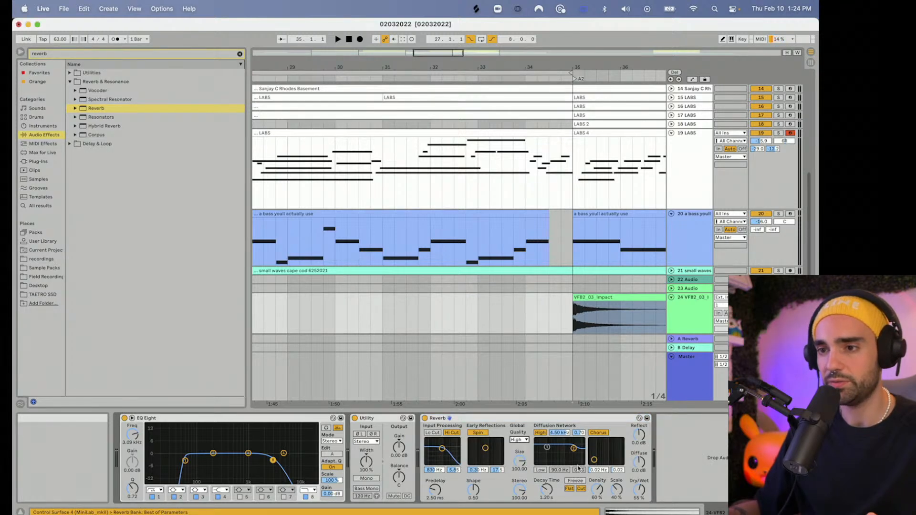
{"action": "scroll", "coordinate": [562, 333], "scroll_direction": "right", "scroll_amount": 5}
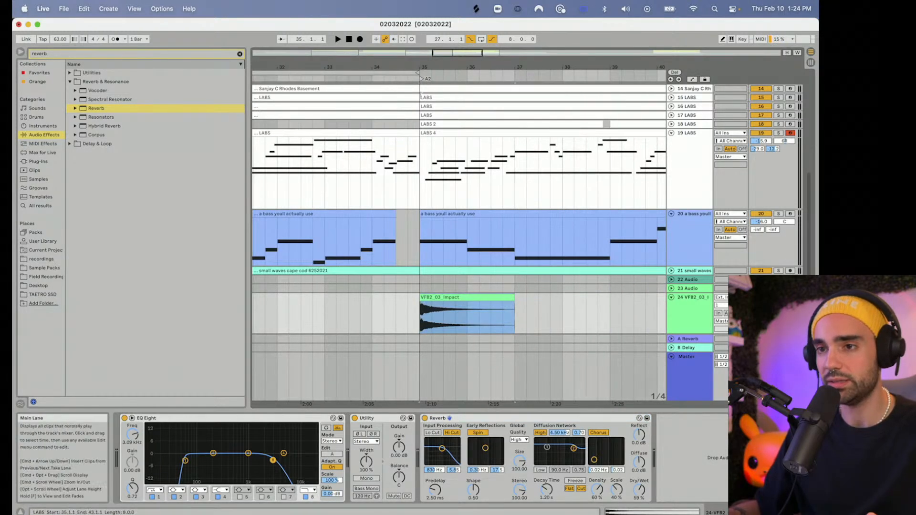
Step: Play from bar 34.3 into section A2 and turn down the impact track's volume
{"action": "left_click", "coordinate": [379, 326]}
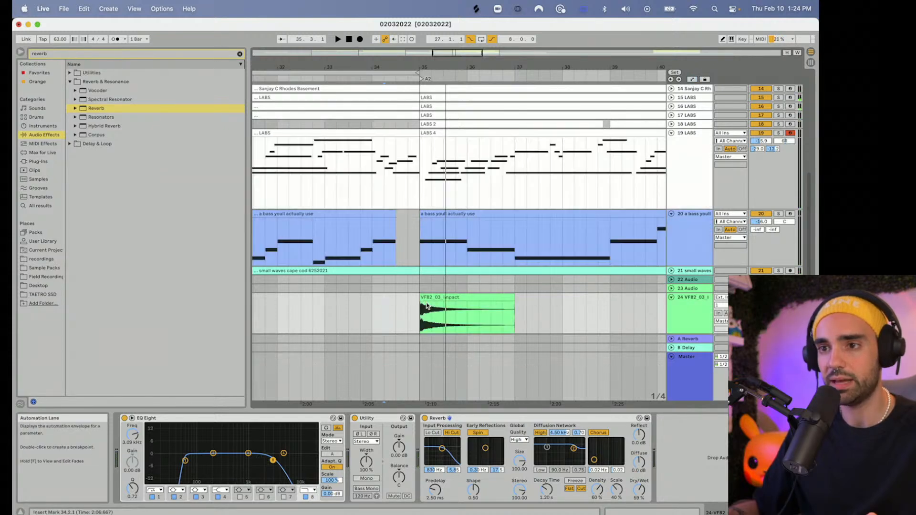
{"action": "left_click", "coordinate": [397, 312]}
{"action": "key", "text": "space"}
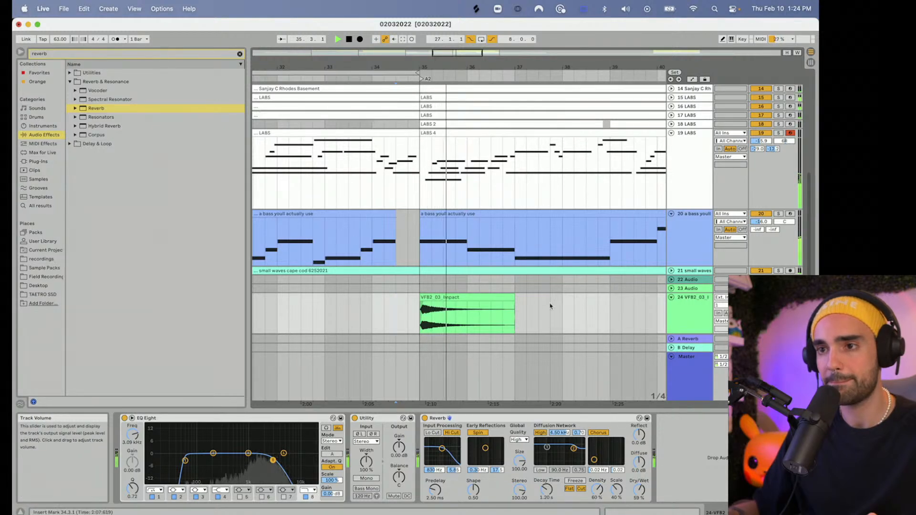
{"action": "key", "text": "space"}
Step: Transpose the VFB2_03_Impact clip down 8 semitones and set its track volume to -34.7 dB while playing it back
{"action": "double_click", "coordinate": [453, 297]}
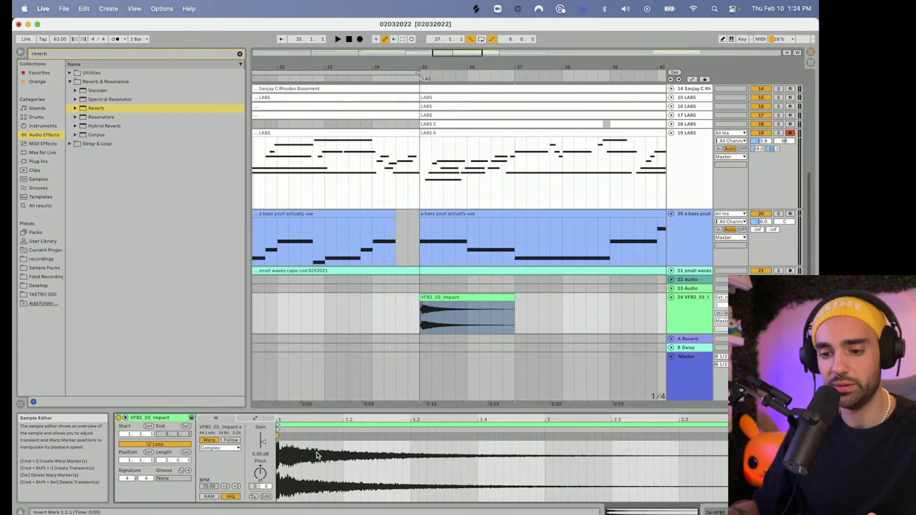
{"action": "left_click_drag", "start_coordinate": [256, 486], "coordinate": [255, 494]}
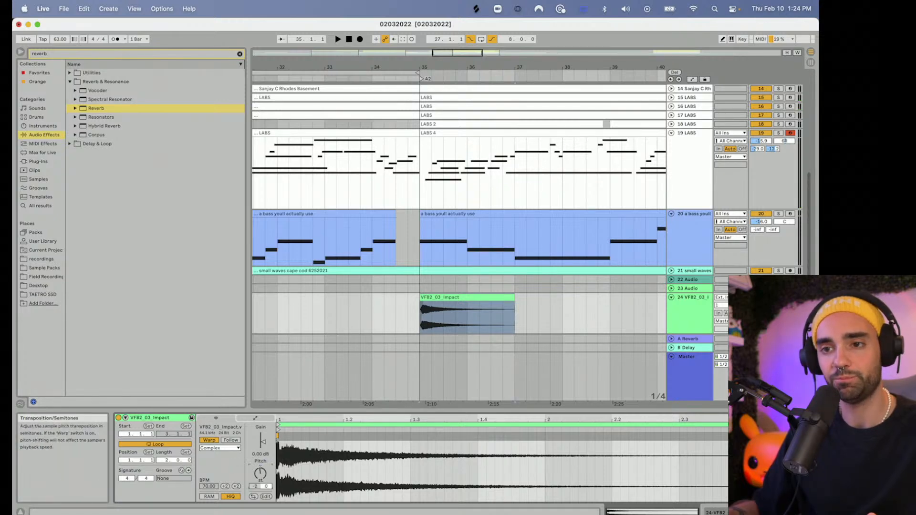
{"action": "key", "text": "space"}
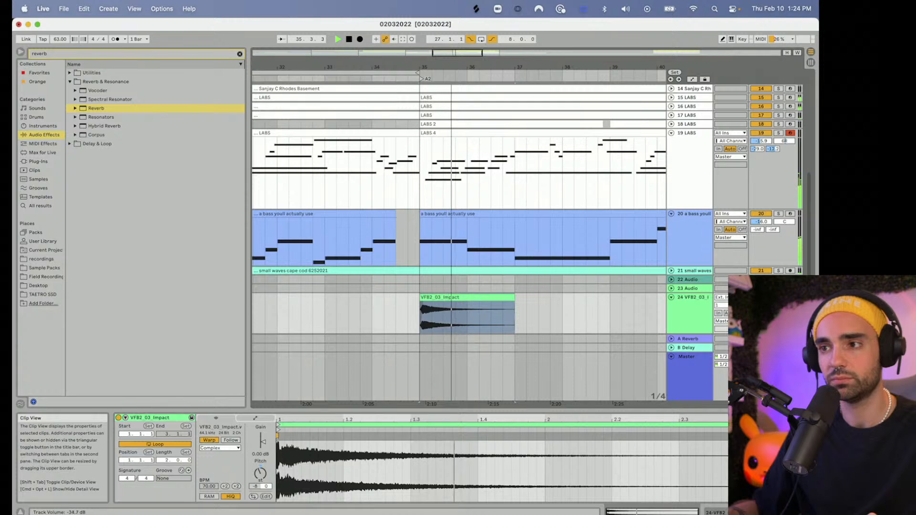
{"action": "key", "text": "space"}
Step: Play the transition from bar 34 into section A2 to review the softened, pitched-down impact
{"action": "left_click", "coordinate": [373, 314]}
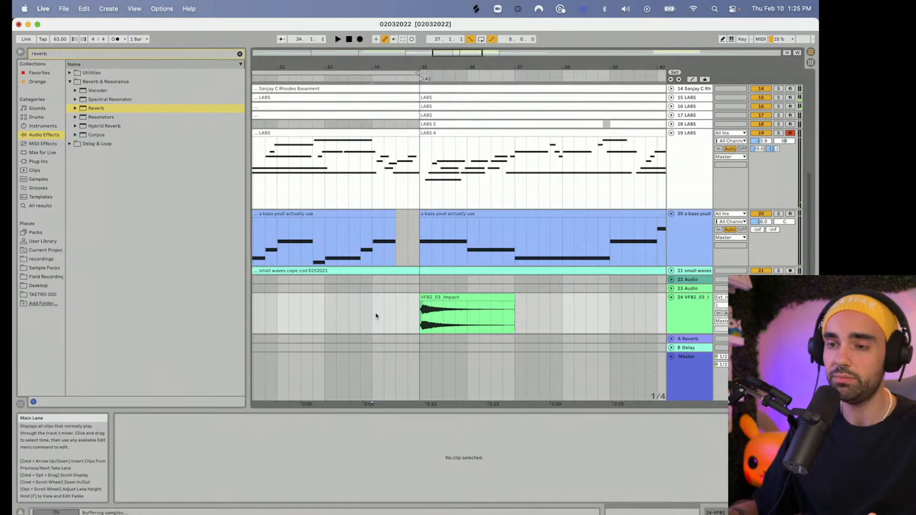
{"action": "key", "text": "space"}
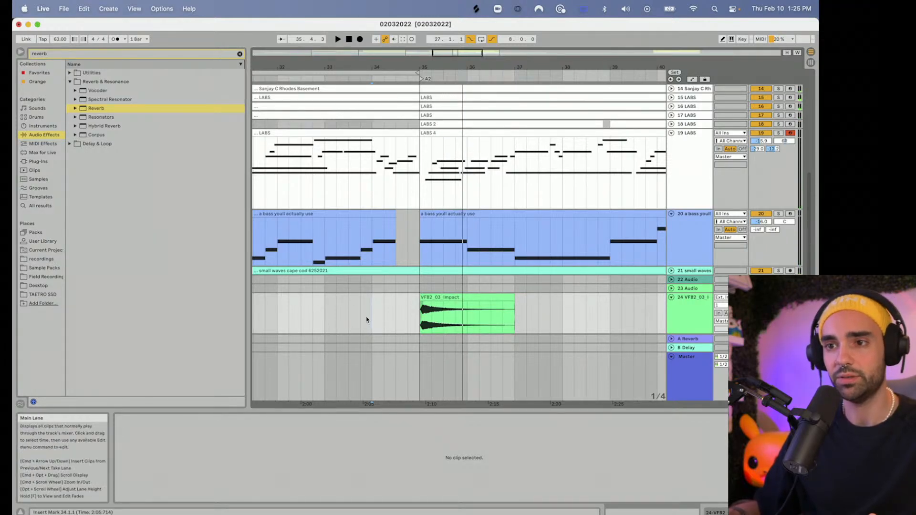
{"action": "key", "text": "space"}
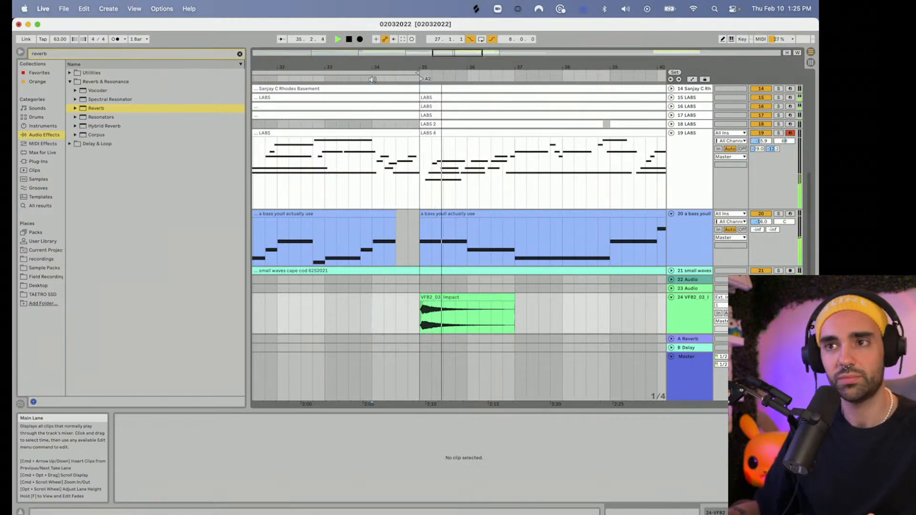
{"action": "left_click_drag", "start_coordinate": [377, 67], "coordinate": [460, 80]}
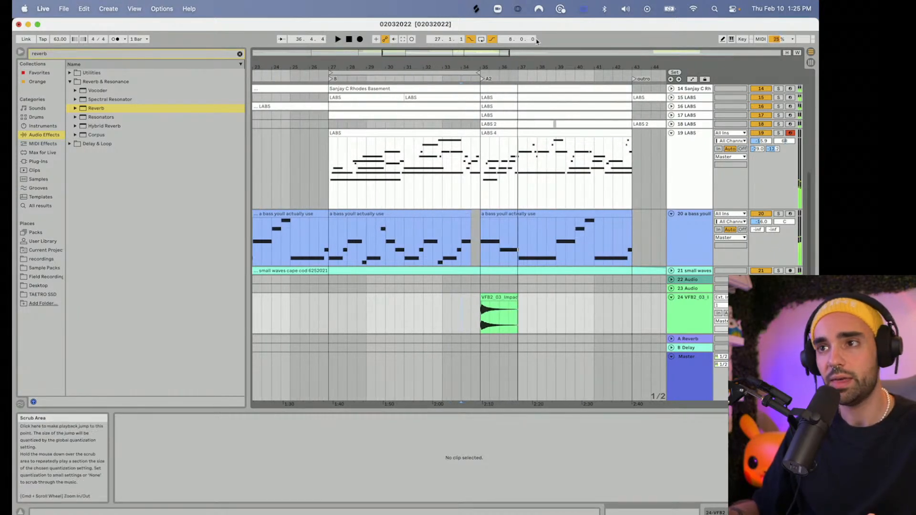
Step: Switch to Splice and audition the impact samples below VFB2_03_Impact.wav, down to sm101_imp_exp_subdrop_09.wav
{"action": "left_click", "coordinate": [476, 8]}
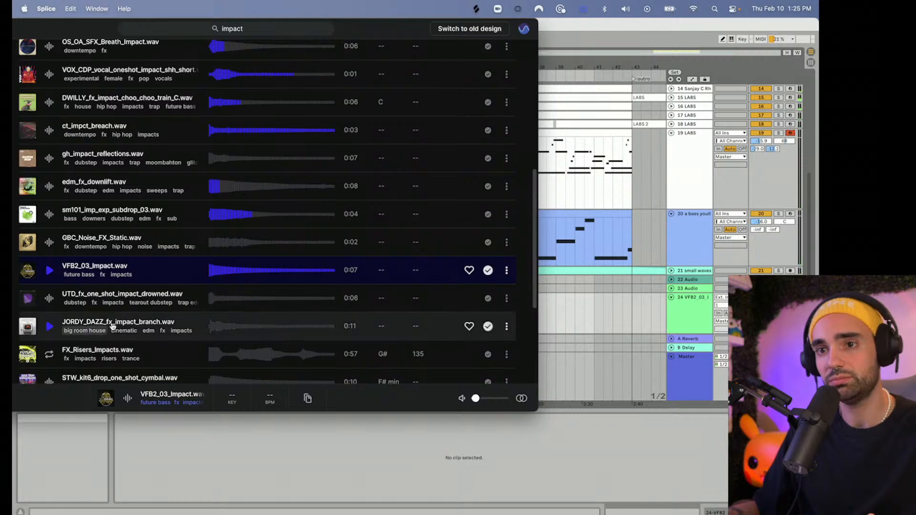
{"action": "scroll", "coordinate": [53, 315], "scroll_direction": "down", "scroll_amount": 2}
{"action": "left_click", "coordinate": [50, 293]}
{"action": "scroll", "coordinate": [52, 308], "scroll_direction": "down", "scroll_amount": 2}
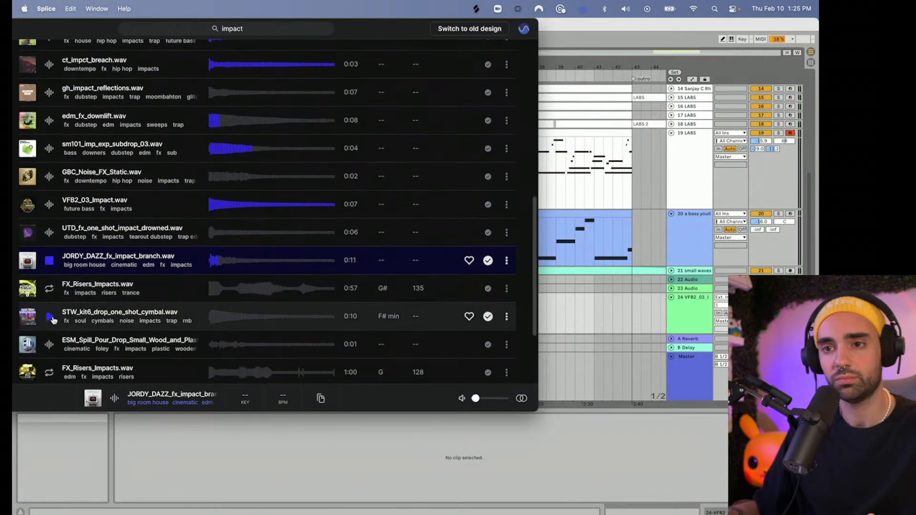
{"action": "left_click", "coordinate": [51, 317]}
{"action": "scroll", "coordinate": [51, 315], "scroll_direction": "down", "scroll_amount": 1}
{"action": "scroll", "coordinate": [51, 305], "scroll_direction": "up", "scroll_amount": 1}
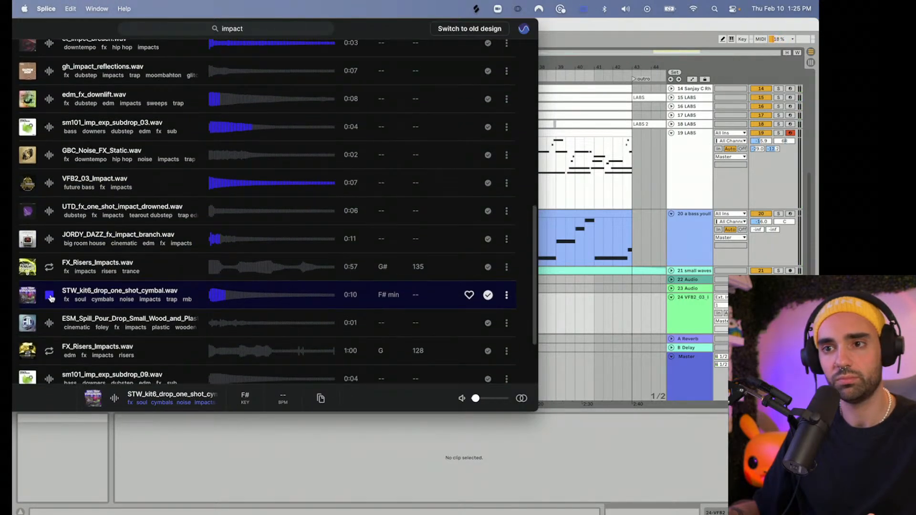
{"action": "left_click", "coordinate": [50, 322]}
{"action": "scroll", "coordinate": [49, 322], "scroll_direction": "down", "scroll_amount": 1}
{"action": "left_click", "coordinate": [50, 326]}
{"action": "left_click", "coordinate": [50, 355]}
{"action": "scroll", "coordinate": [50, 355], "scroll_direction": "down", "scroll_amount": 2}
{"action": "scroll", "coordinate": [49, 356], "scroll_direction": "down", "scroll_amount": 1}
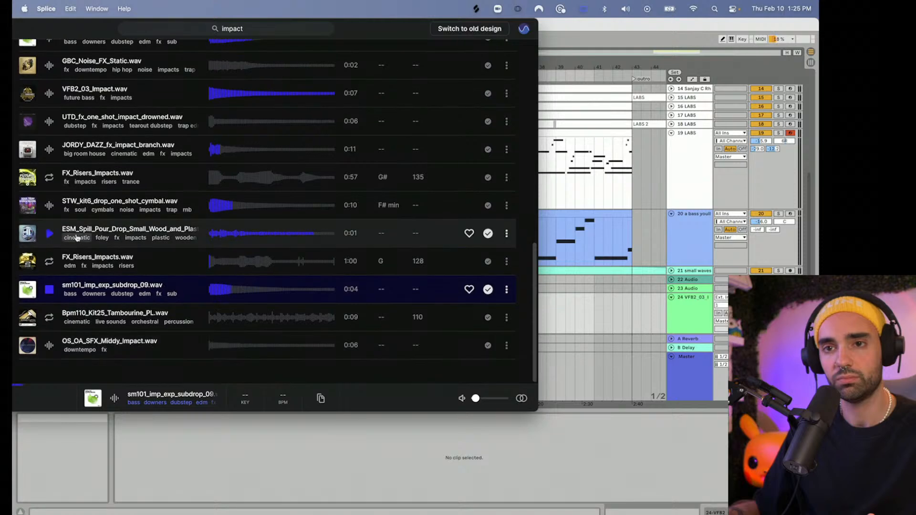
Step: Add STW_kit6_drop_one_shot_cymbal.wav to Live on a new track at bars 31 to 35, and move that track directly below the impact track
{"action": "left_click", "coordinate": [53, 209]}
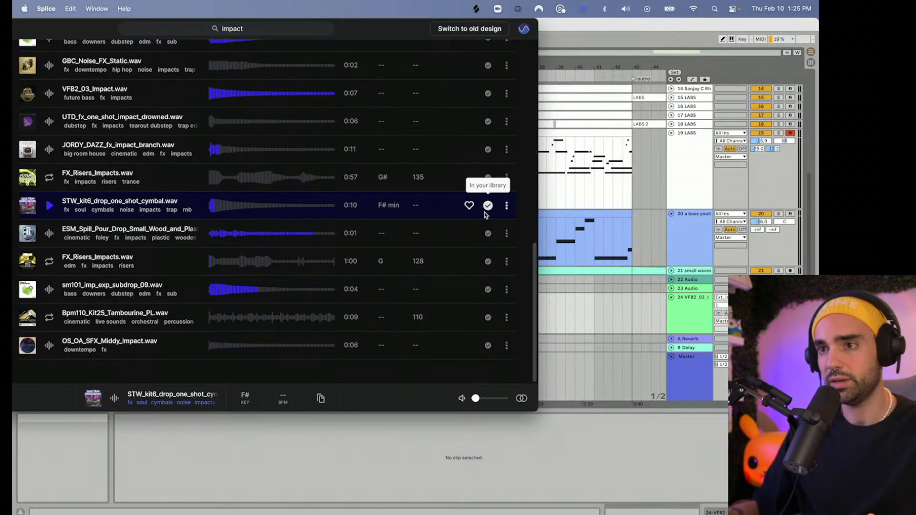
{"action": "left_click_drag", "start_coordinate": [485, 215], "coordinate": [420, 329]}
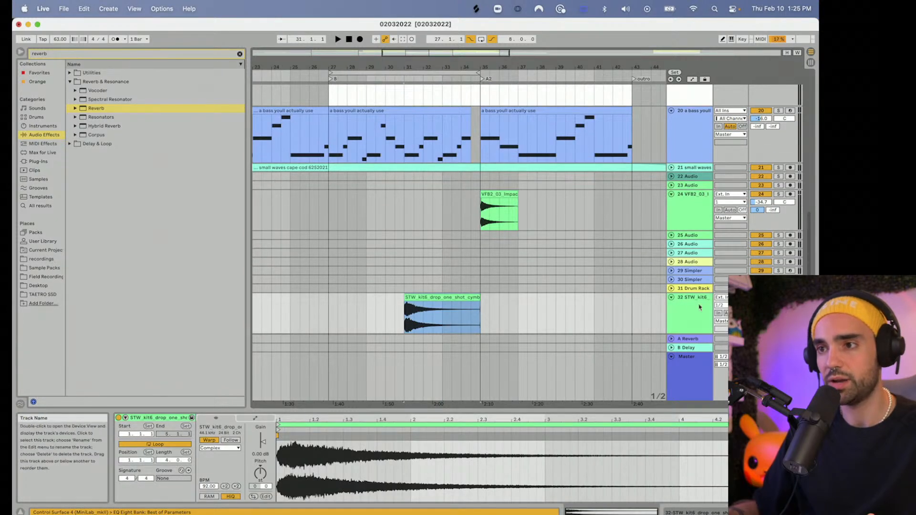
{"action": "left_click_drag", "start_coordinate": [700, 307], "coordinate": [694, 221]}
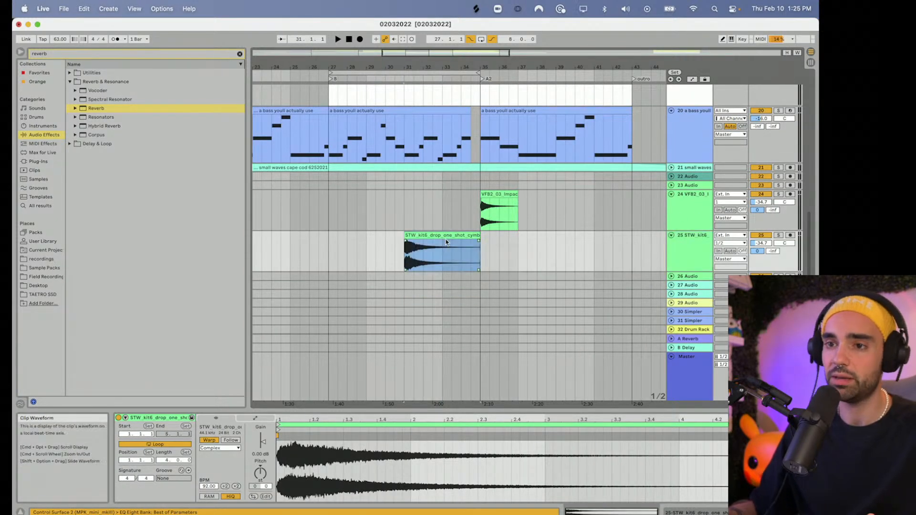
{"action": "scroll", "coordinate": [444, 236], "scroll_direction": "up", "scroll_amount": 2}
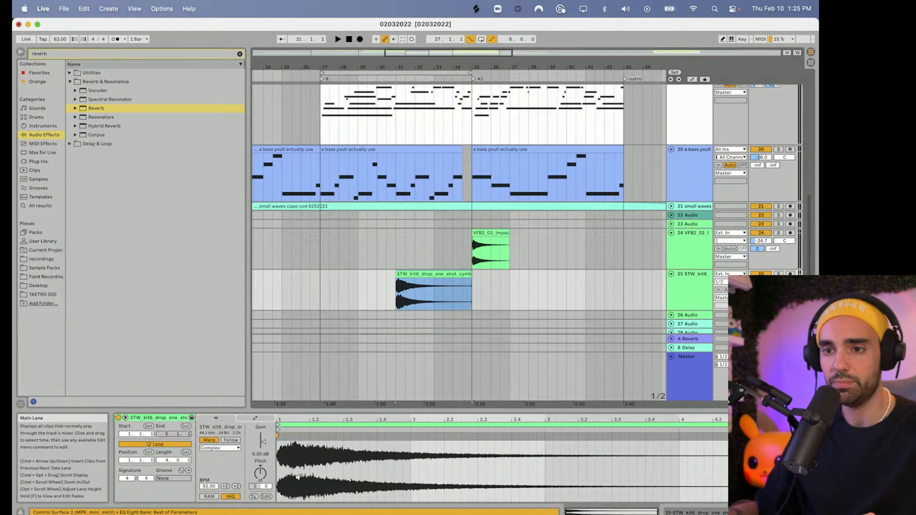
Step: Reverse the cymbal clip, end it at the bass gap at bar 34.3, and shorten it to two bars with a fade-in
{"action": "left_click", "coordinate": [253, 497]}
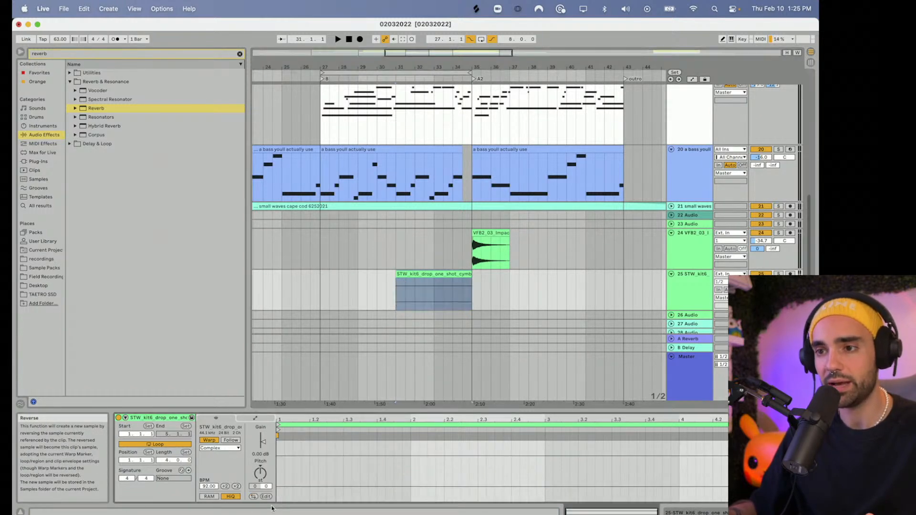
{"action": "left_click_drag", "start_coordinate": [448, 273], "coordinate": [424, 281]}
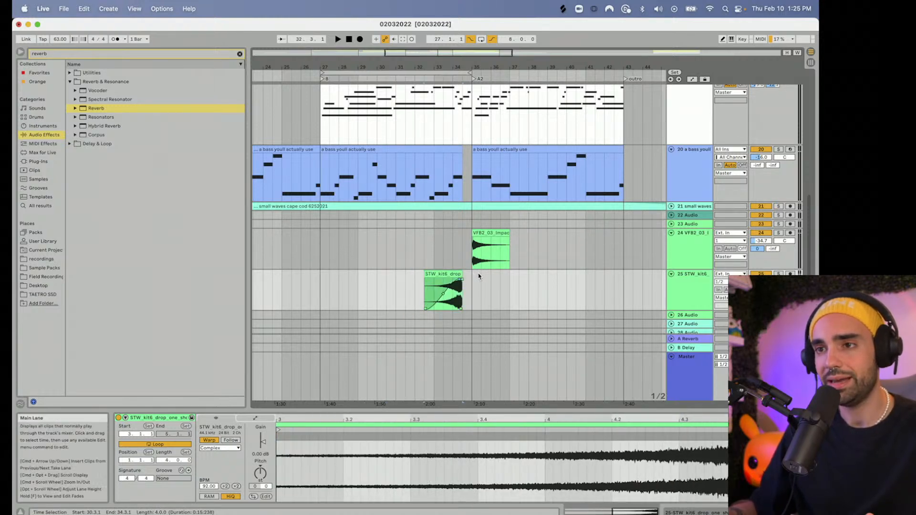
Step: On the 25 STW_kit6 track, set EQ Eight's low-pass to 1.56 kHz and the volume to -24.8 dB while playing into A2
{"action": "left_click", "coordinate": [701, 292]}
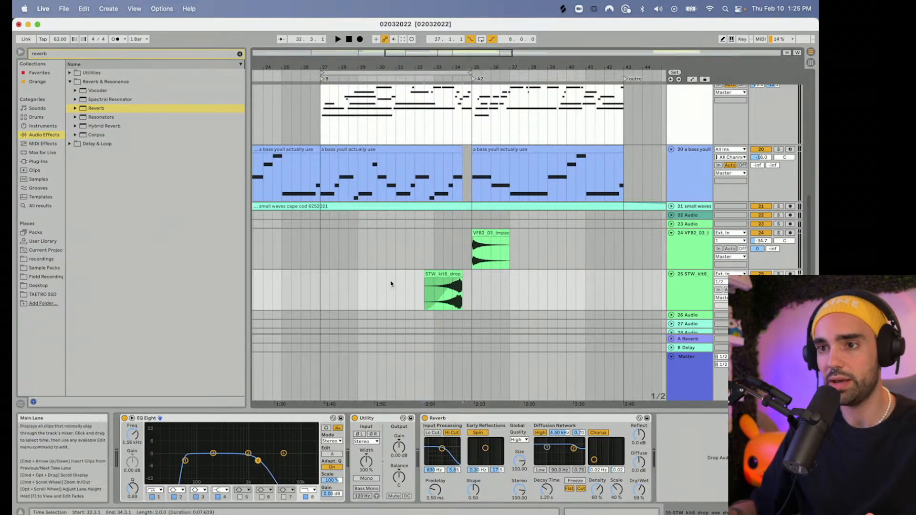
{"action": "left_click", "coordinate": [423, 293]}
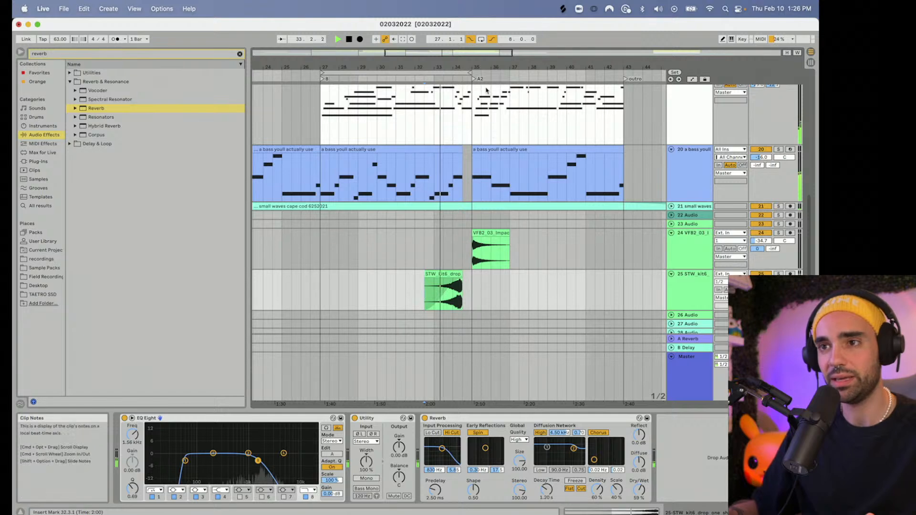
{"action": "left_click_drag", "start_coordinate": [473, 68], "coordinate": [473, 91]}
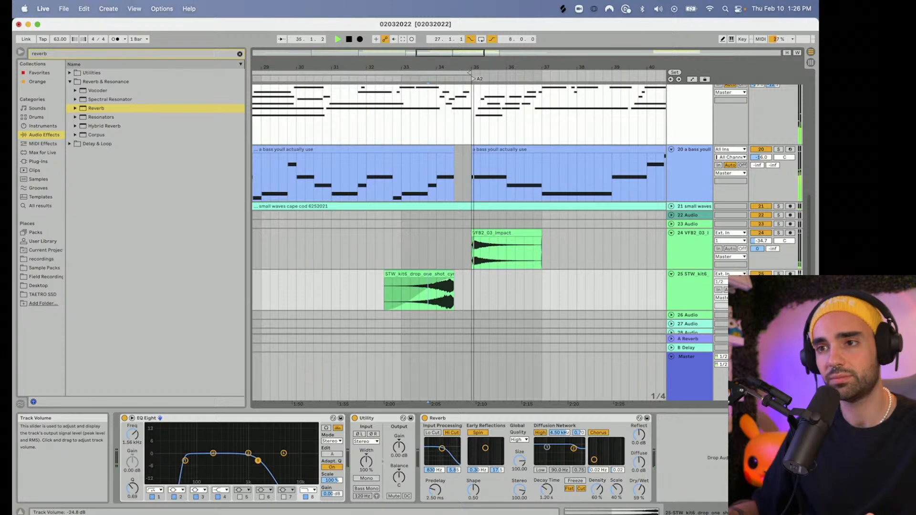
{"action": "key", "text": "space"}
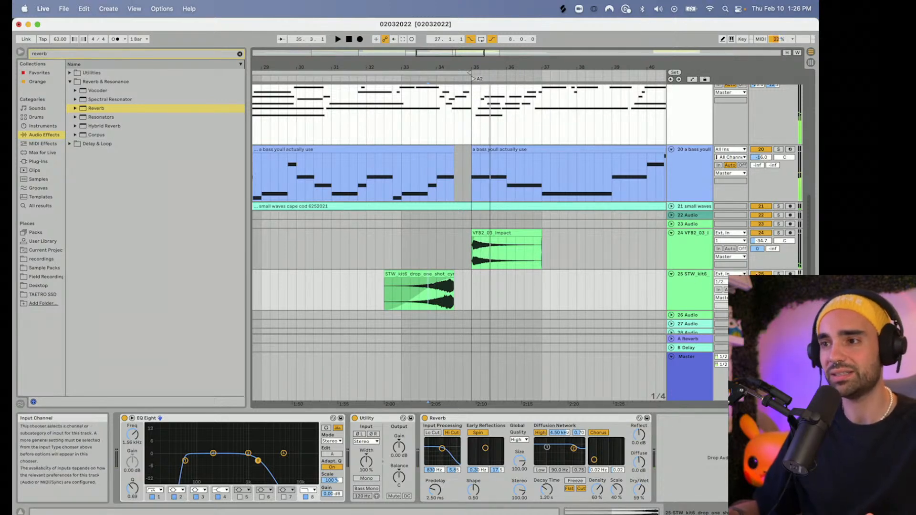
Step: Automate the 25 STW_kit6 track's speaker to switch off at bar 34.3 where the reversed cymbal ends, and adjust its volume during playback
{"action": "key", "text": "a"}
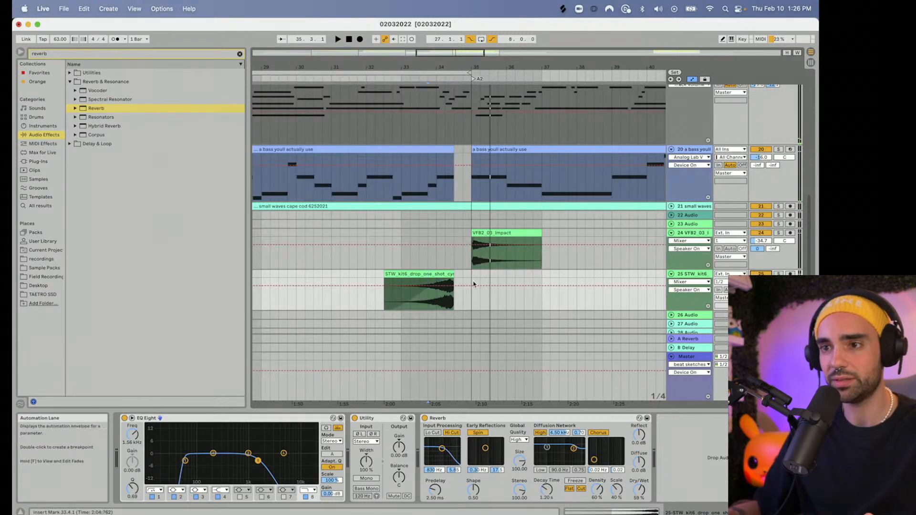
{"action": "left_click_drag", "start_coordinate": [456, 300], "coordinate": [470, 299]}
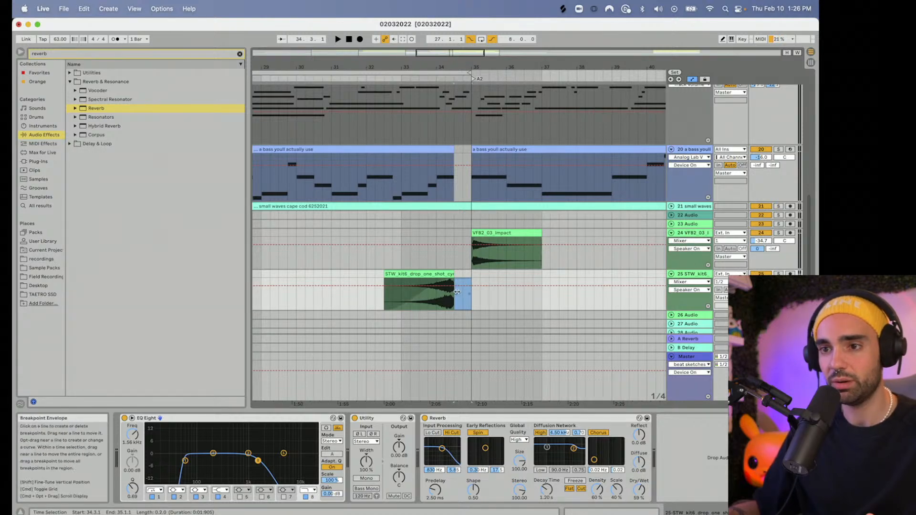
{"action": "left_click", "coordinate": [387, 310]}
{"action": "left_click", "coordinate": [471, 288]}
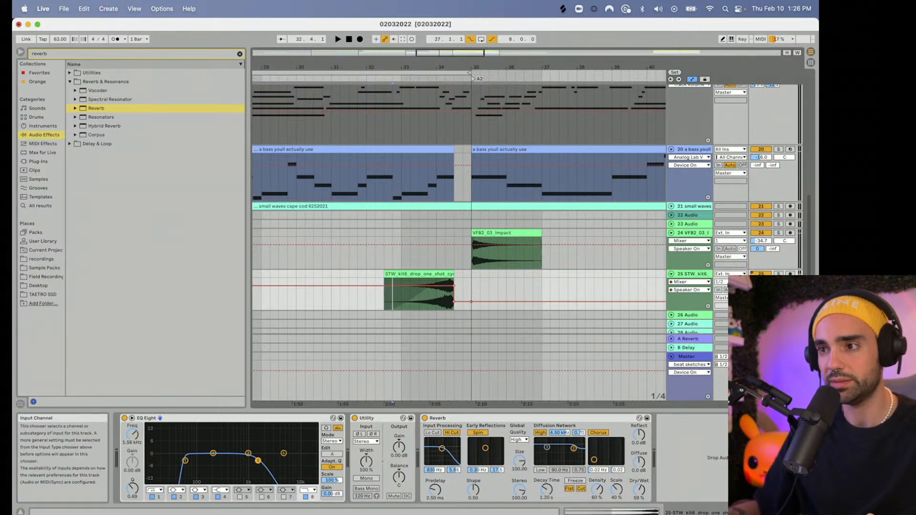
{"action": "left_click", "coordinate": [761, 282]}
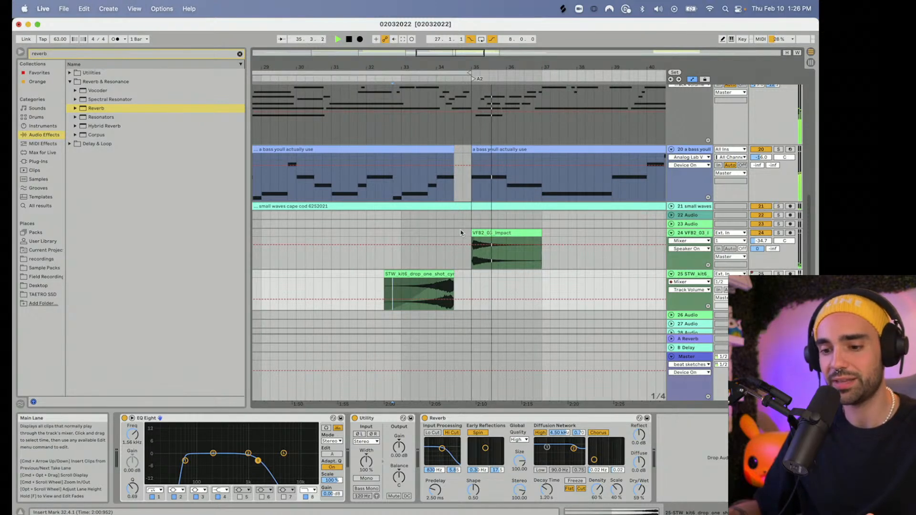
Step: Stop playback, set the loop to the whole song from bar 1 to 51, and hide the detail view
{"action": "left_click_drag", "start_coordinate": [433, 65], "coordinate": [432, 40]}
{"action": "scroll", "coordinate": [378, 171], "scroll_direction": "up", "scroll_amount": 10}
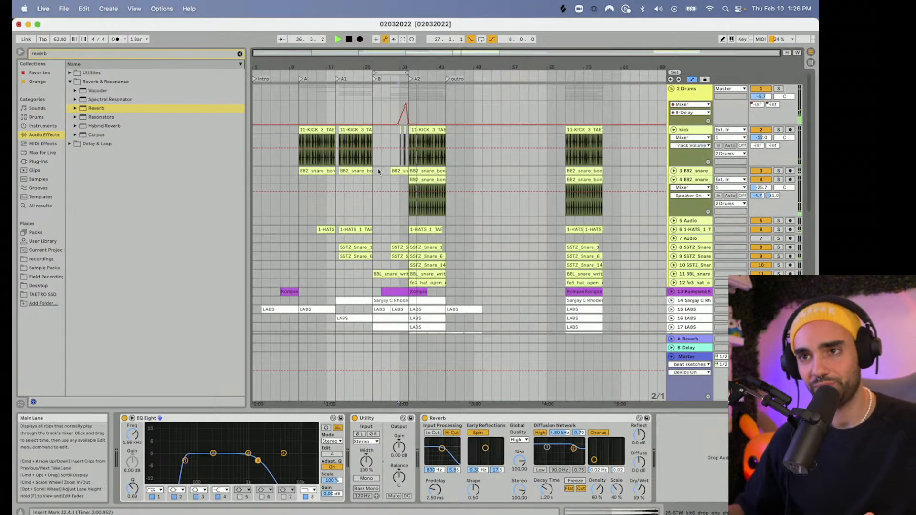
{"action": "key", "text": "space"}
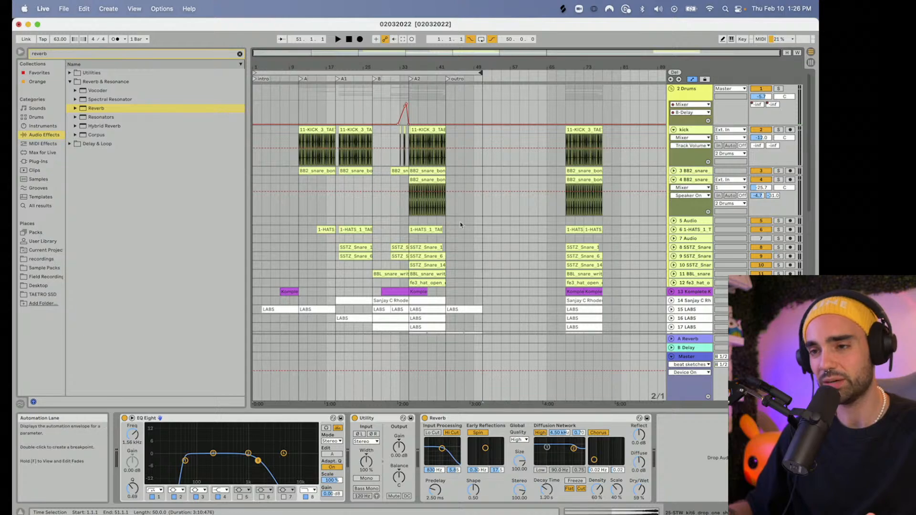
{"action": "key", "text": "super+alt+l"}
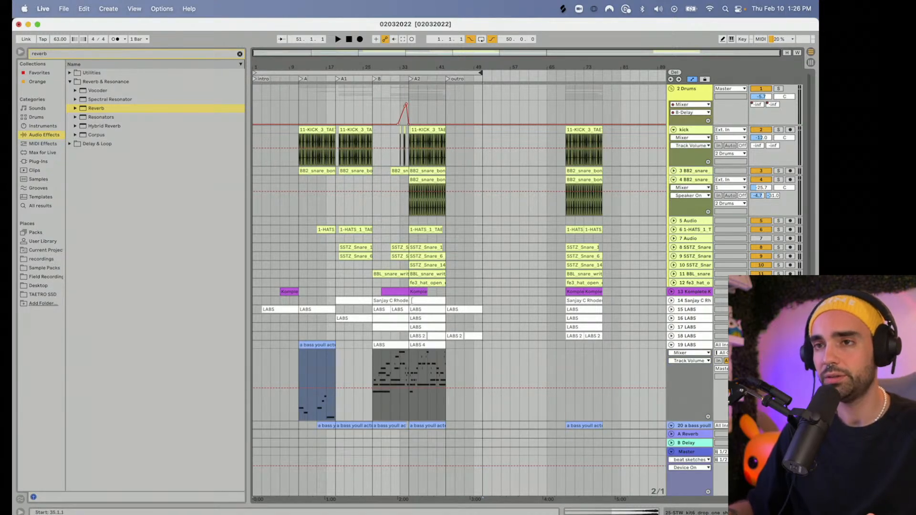
Step: Look over the whole arrangement and play it from bar 25 to review the move from B into A2
{"action": "scroll", "coordinate": [412, 301], "scroll_direction": "down", "scroll_amount": 5}
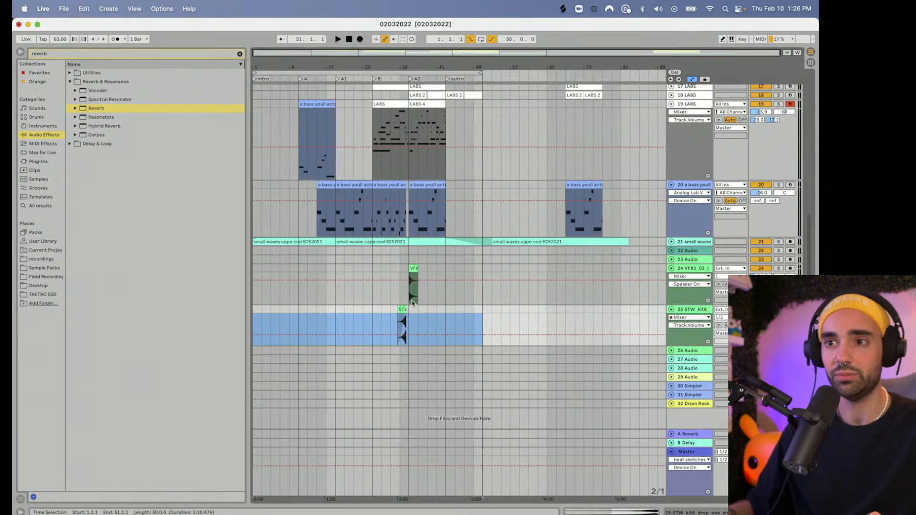
{"action": "scroll", "coordinate": [413, 302], "scroll_direction": "up", "scroll_amount": 5}
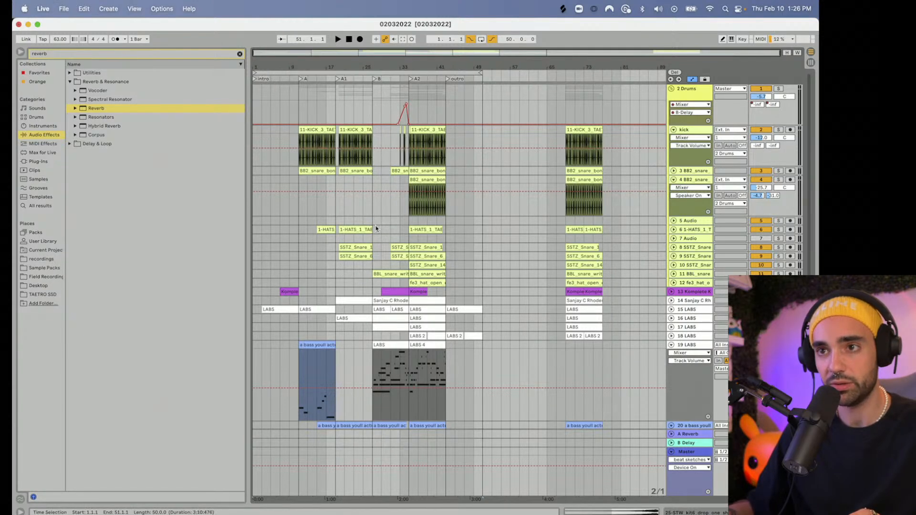
{"action": "scroll", "coordinate": [307, 67], "scroll_direction": "up", "scroll_amount": 3}
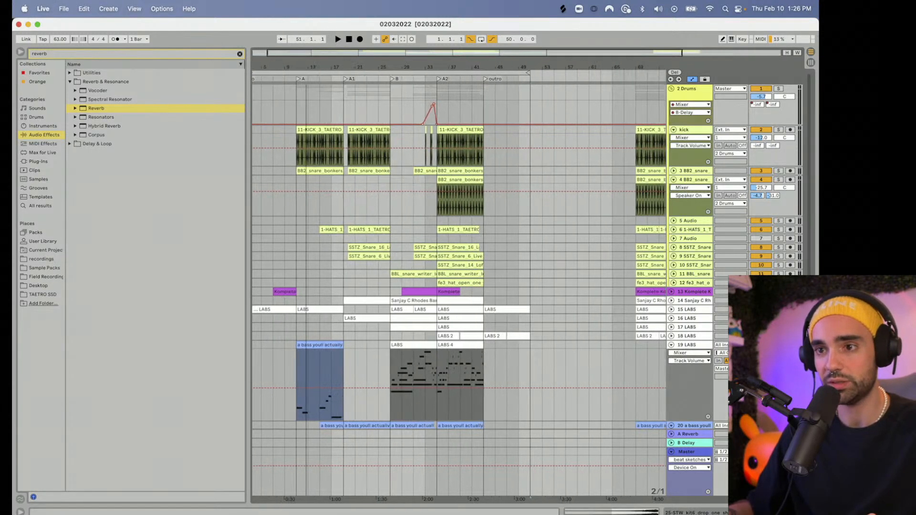
{"action": "key", "text": "space"}
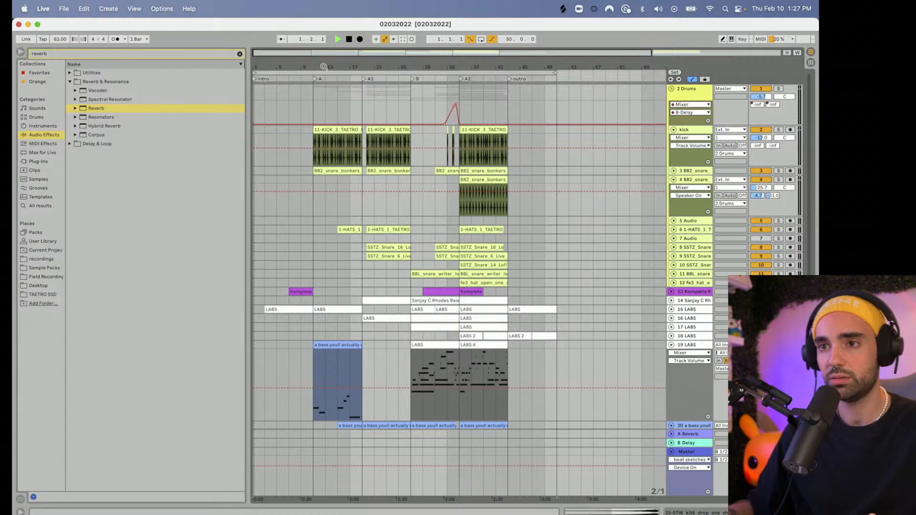
{"action": "key", "text": "space"}
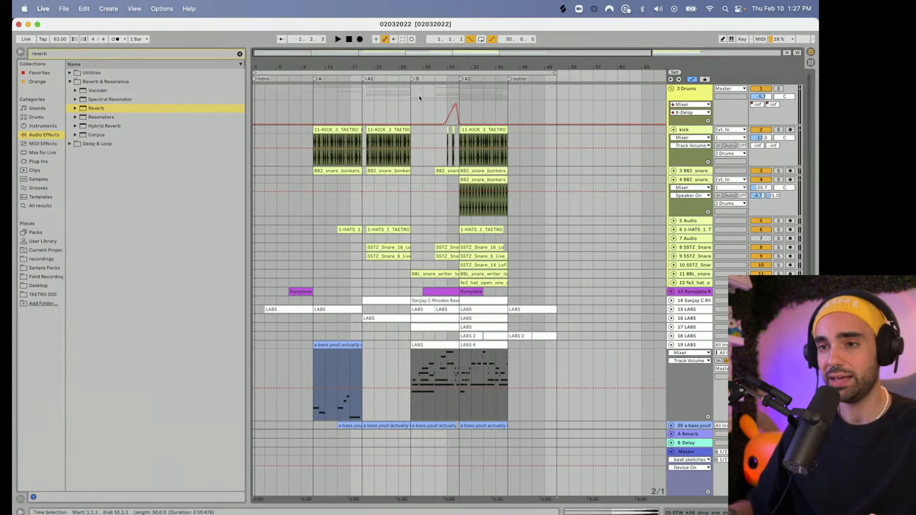
{"action": "scroll", "coordinate": [419, 98], "scroll_direction": "down", "scroll_amount": 10}
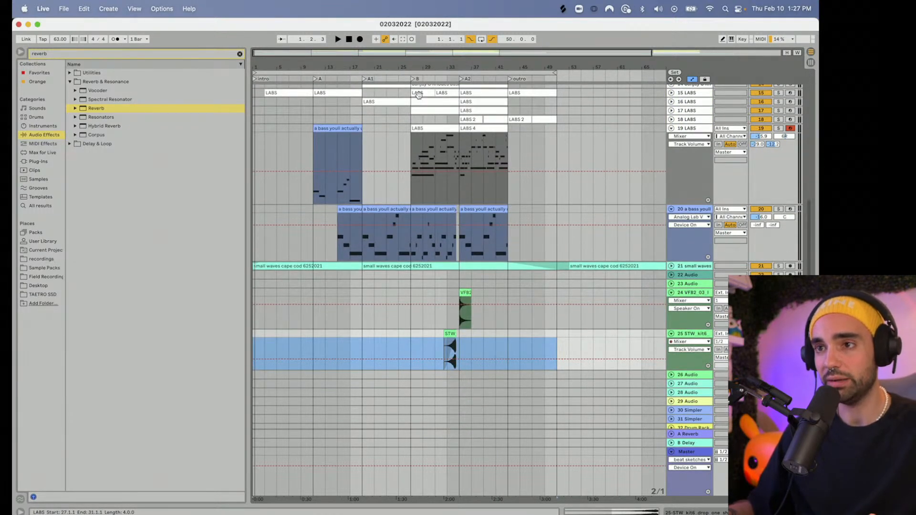
{"action": "scroll", "coordinate": [419, 96], "scroll_direction": "up", "scroll_amount": 10}
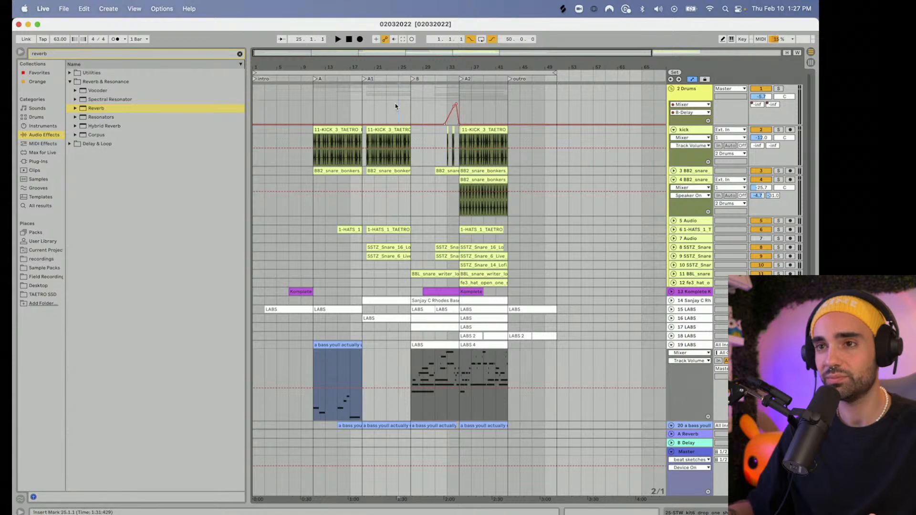
{"action": "left_click", "coordinate": [395, 107]}
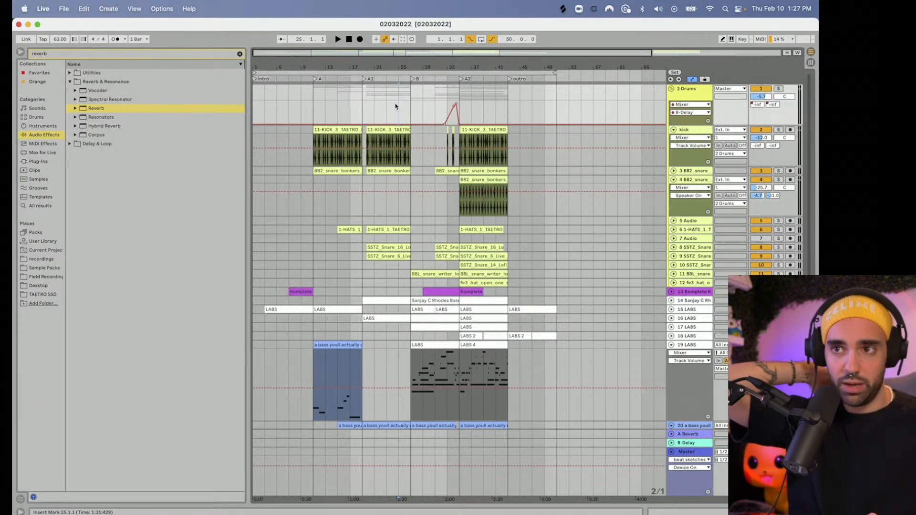
{"action": "key", "text": "space"}
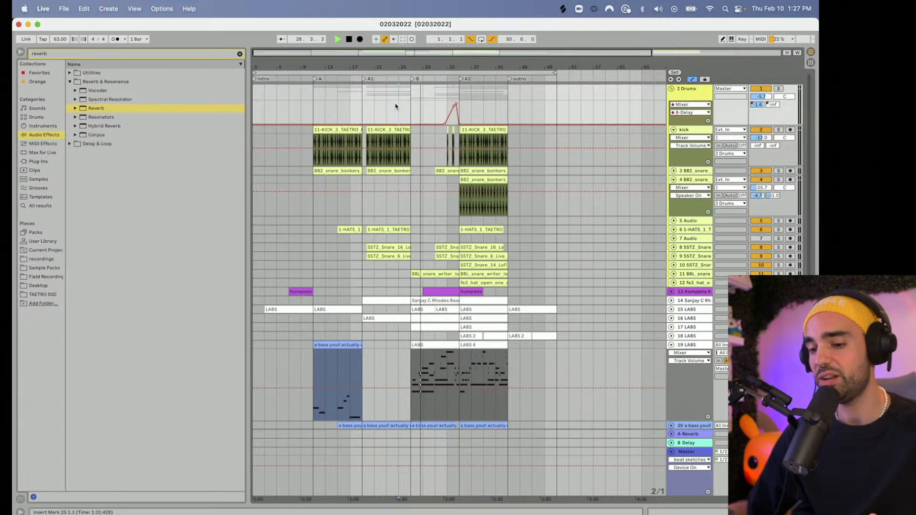
Step: Hide the automation lanes and fold the 19 LABS, 20 bass, 24 VFB2 and 25 STW_kit6 tracks during playback
{"action": "scroll", "coordinate": [415, 178], "scroll_direction": "down", "scroll_amount": 5}
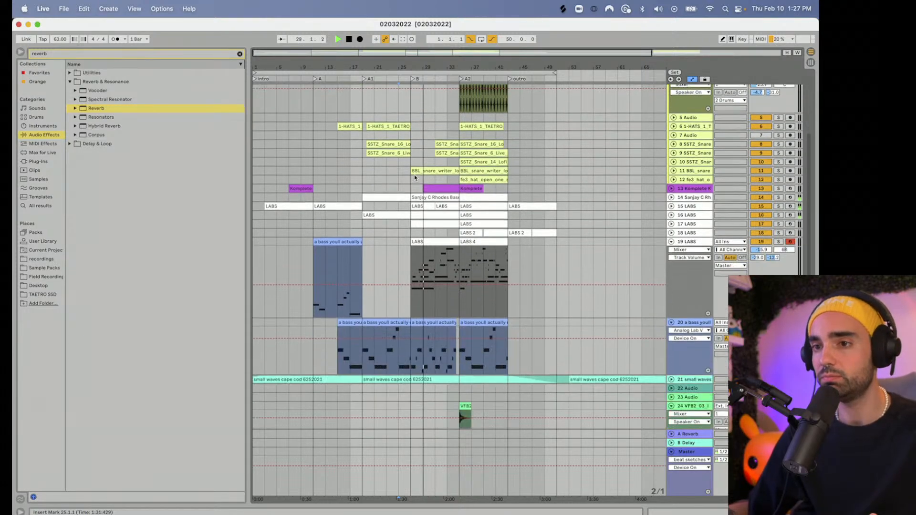
{"action": "key", "text": "a"}
{"action": "scroll", "coordinate": [415, 178], "scroll_direction": "down", "scroll_amount": 3}
{"action": "scroll", "coordinate": [674, 233], "scroll_direction": "up", "scroll_amount": 8}
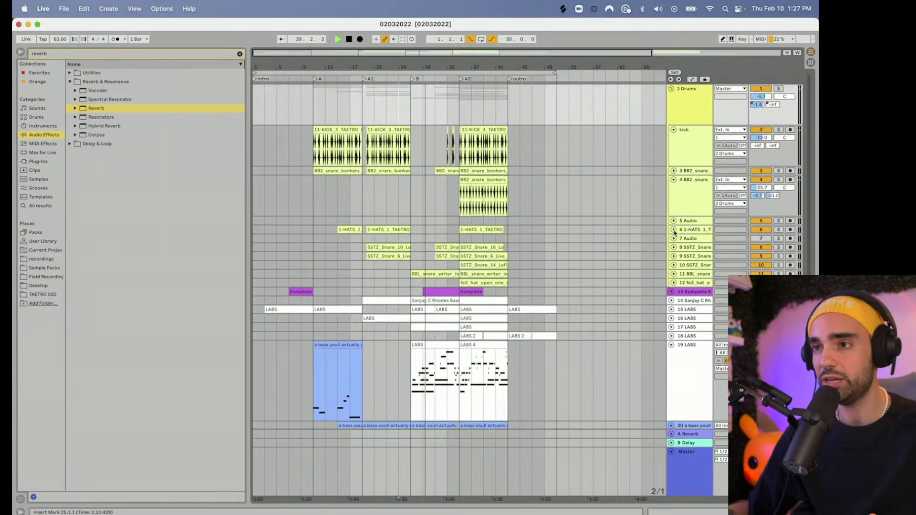
{"action": "left_click", "coordinate": [671, 345]}
{"action": "scroll", "coordinate": [673, 360], "scroll_direction": "down", "scroll_amount": 1}
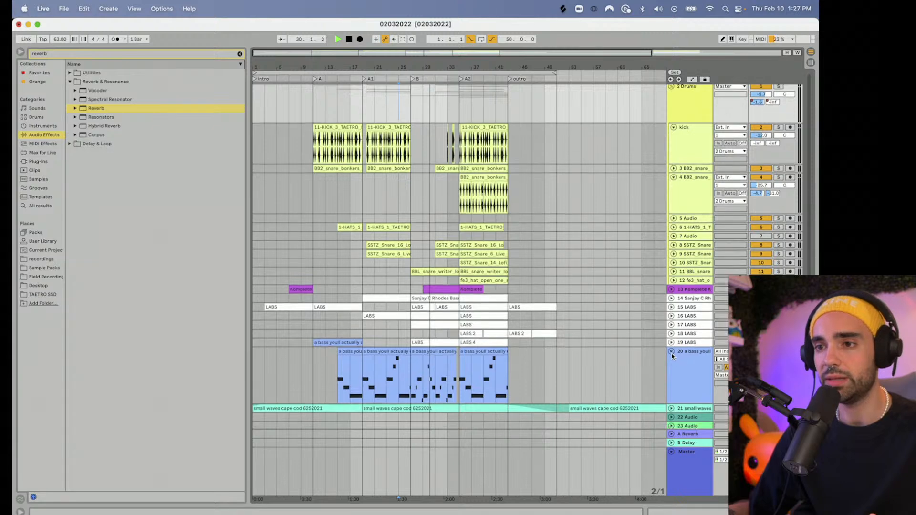
{"action": "left_click", "coordinate": [672, 354]}
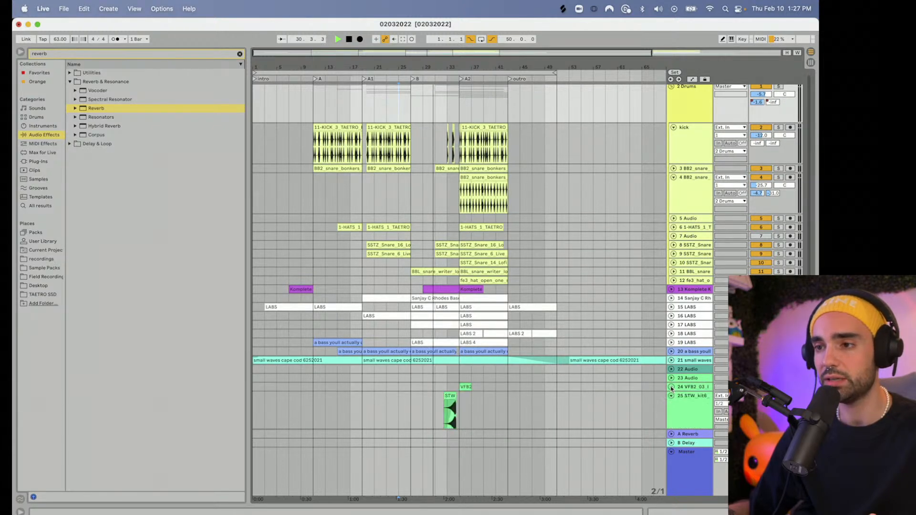
{"action": "scroll", "coordinate": [672, 394], "scroll_direction": "down", "scroll_amount": 1}
{"action": "left_click", "coordinate": [672, 376]}
{"action": "scroll", "coordinate": [673, 385], "scroll_direction": "up", "scroll_amount": 1}
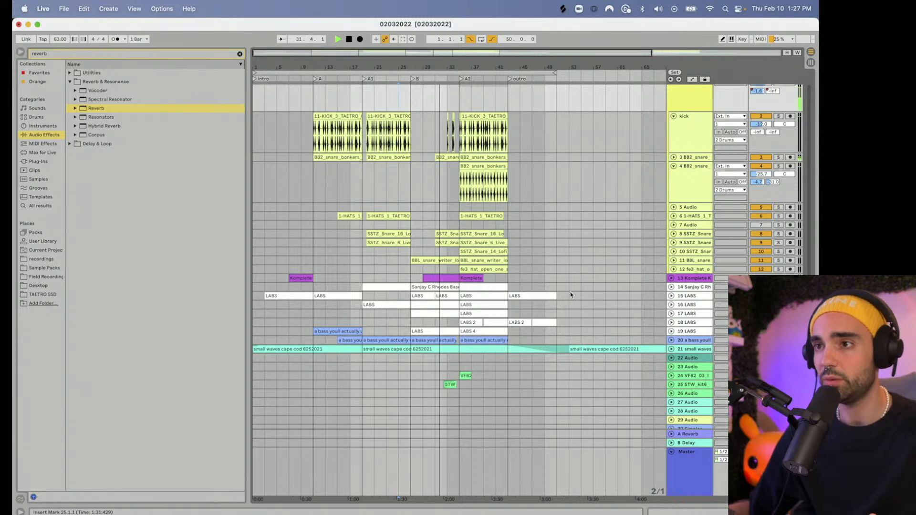
Step: Fold the kick and 4 BB2_snare tracks and follow the playback through section A2
{"action": "scroll", "coordinate": [668, 132], "scroll_direction": "up", "scroll_amount": 1}
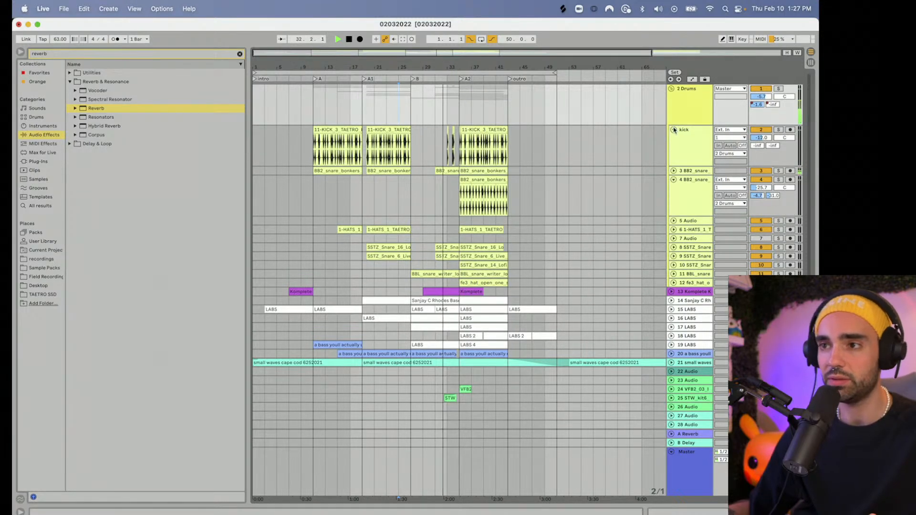
{"action": "left_click", "coordinate": [674, 130]}
{"action": "left_click", "coordinate": [674, 148]}
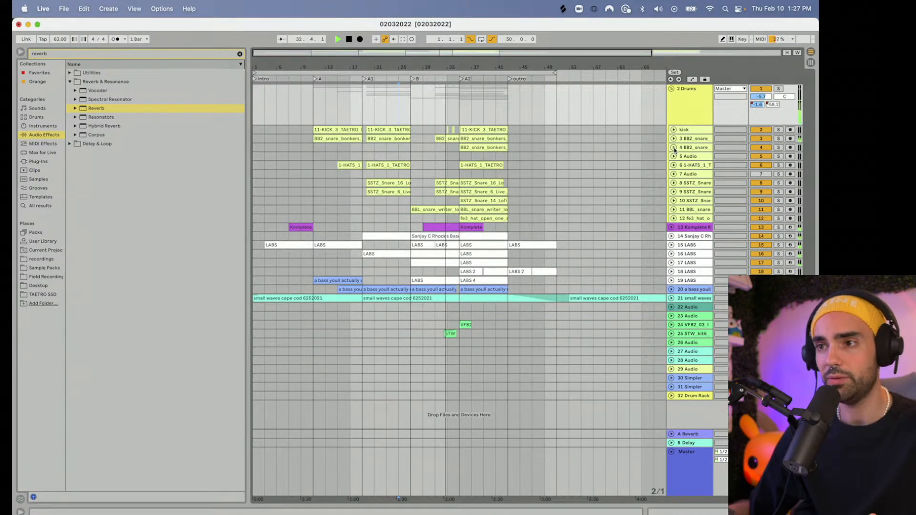
{"action": "left_click_drag", "start_coordinate": [490, 64], "coordinate": [474, 91]}
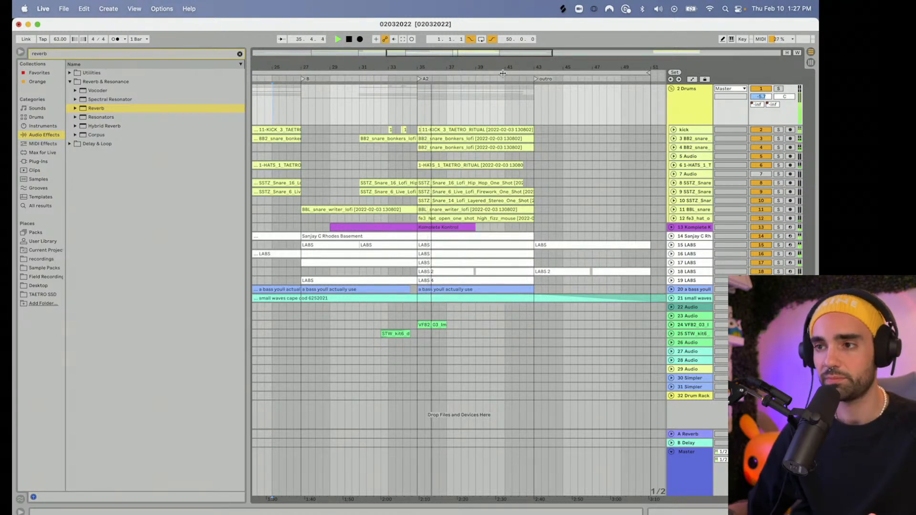
{"action": "scroll", "coordinate": [546, 131], "scroll_direction": "right", "scroll_amount": 1}
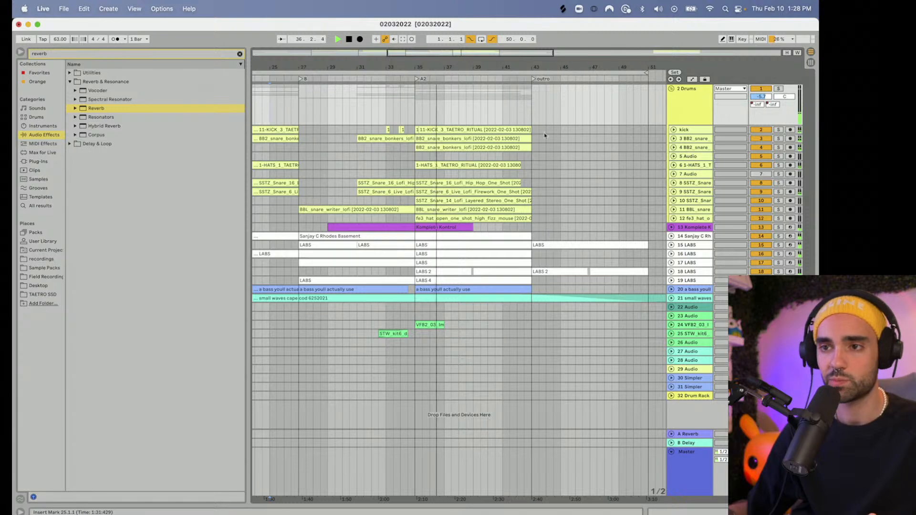
Step: Duplicate the 19 LABS track, stop playback, and delete all clips from the copy between bars 11 and 43
{"action": "left_click", "coordinate": [694, 282]}
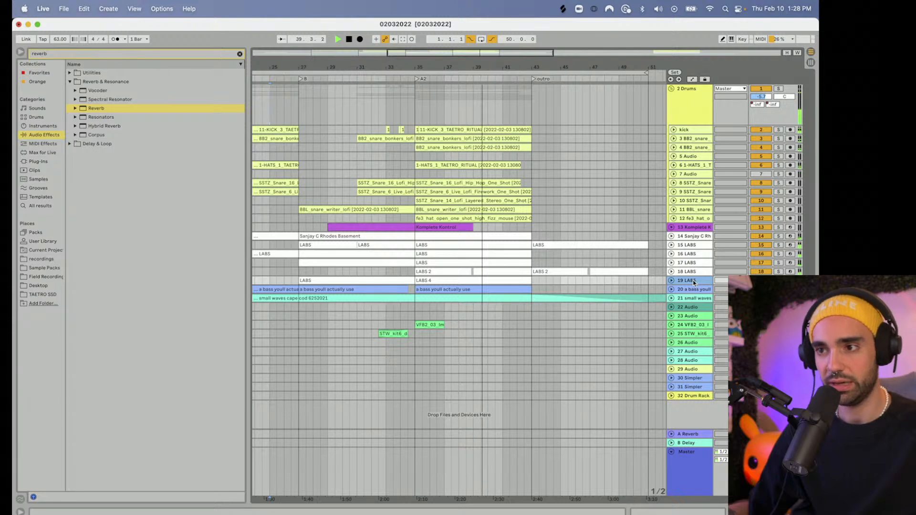
{"action": "key", "text": "super+d"}
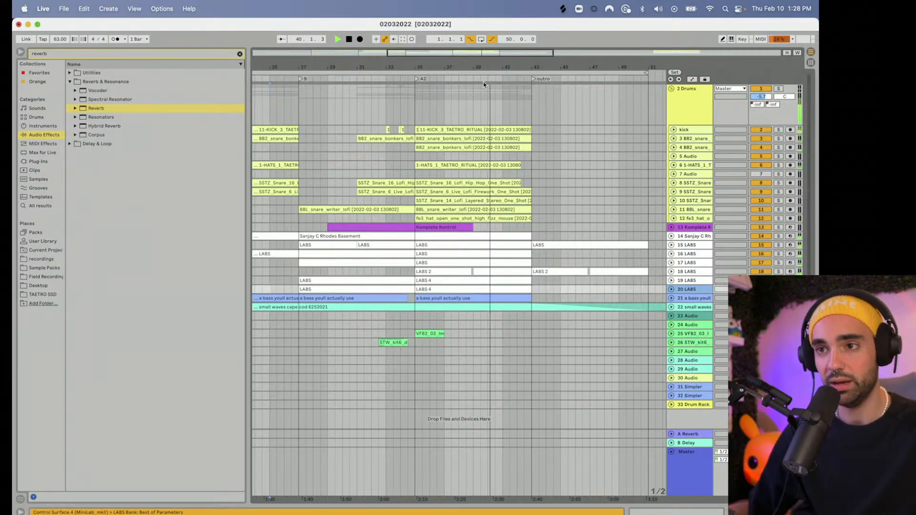
{"action": "scroll", "coordinate": [496, 136], "scroll_direction": "down", "scroll_amount": 5}
{"action": "key", "text": "space"}
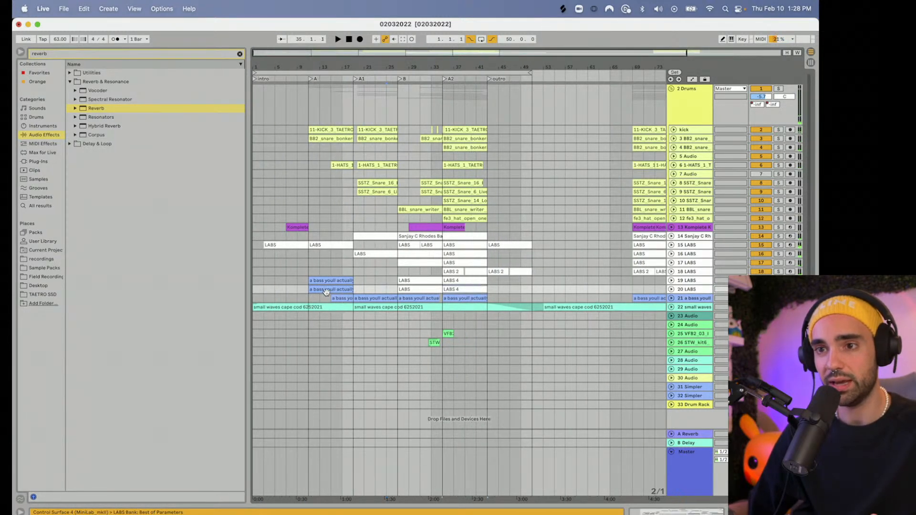
{"action": "key", "text": "Delete"}
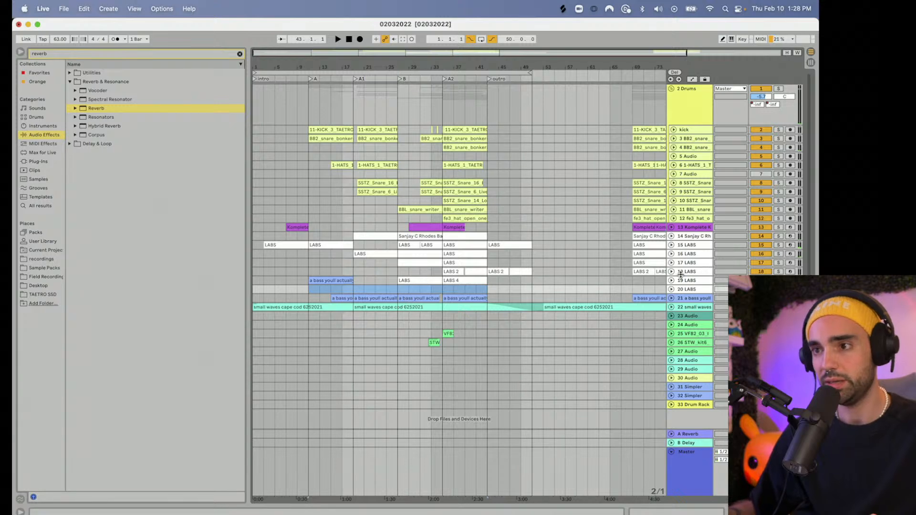
Step: Unfold the empty 20 LABS track and load the Soft Piano preset from the Piano category in its LABS instrument
{"action": "left_click", "coordinate": [671, 289]}
{"action": "double_click", "coordinate": [687, 289]}
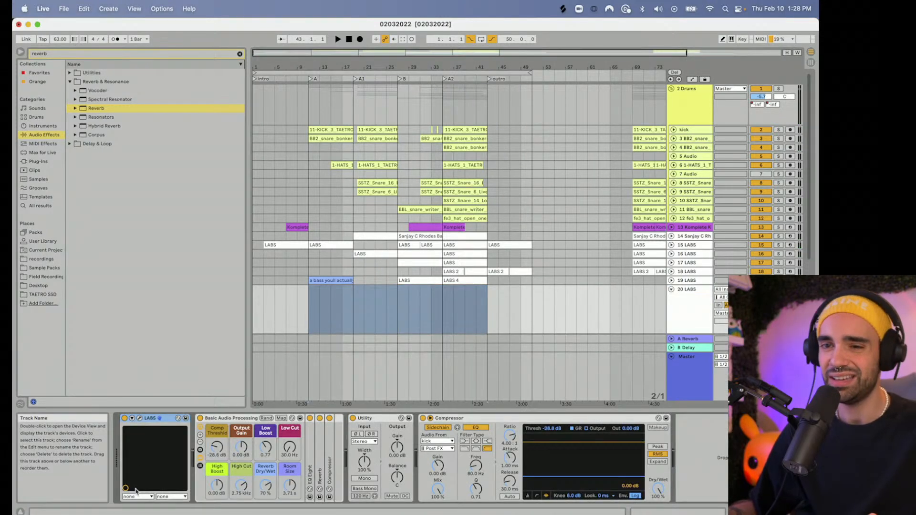
{"action": "left_click", "coordinate": [139, 421]}
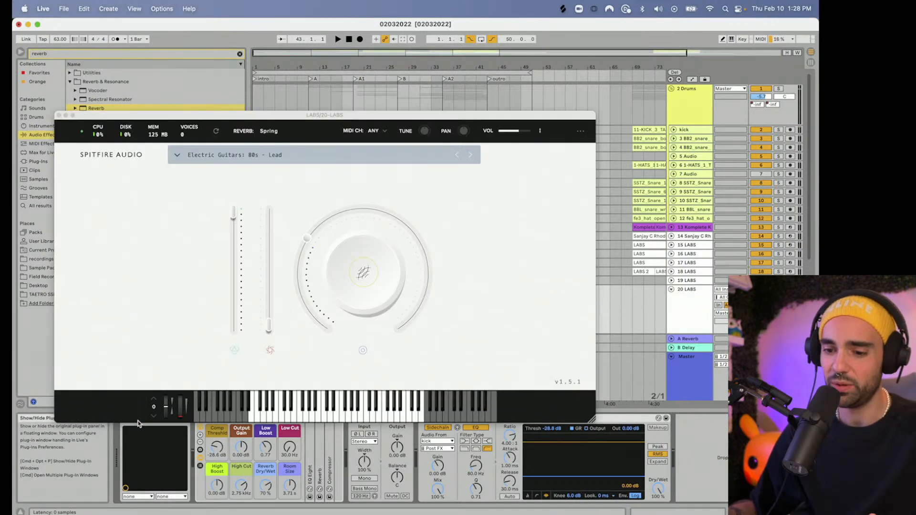
{"action": "left_click", "coordinate": [178, 155]}
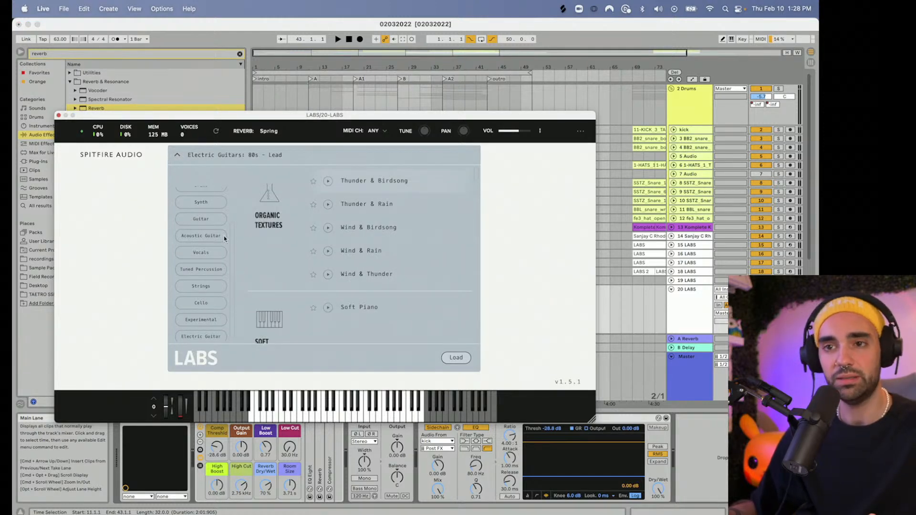
{"action": "scroll", "coordinate": [216, 241], "scroll_direction": "up", "scroll_amount": 3}
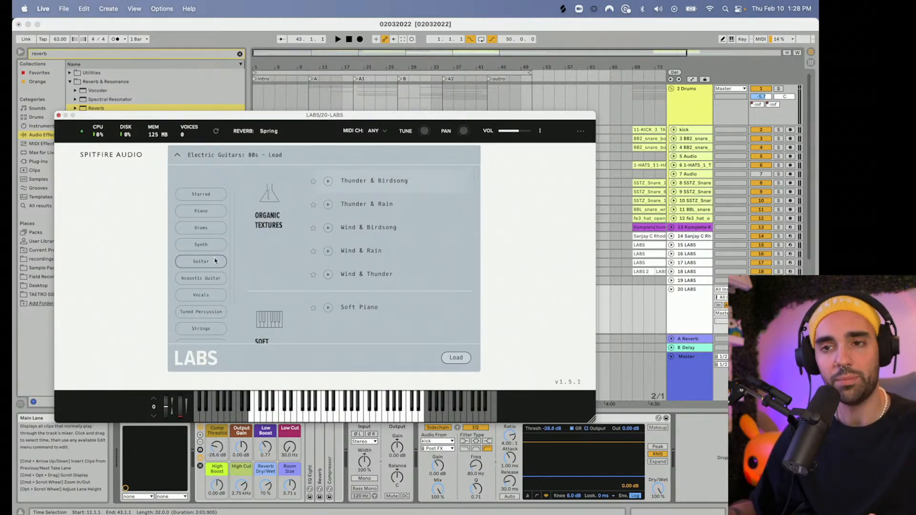
{"action": "left_click", "coordinate": [201, 212]}
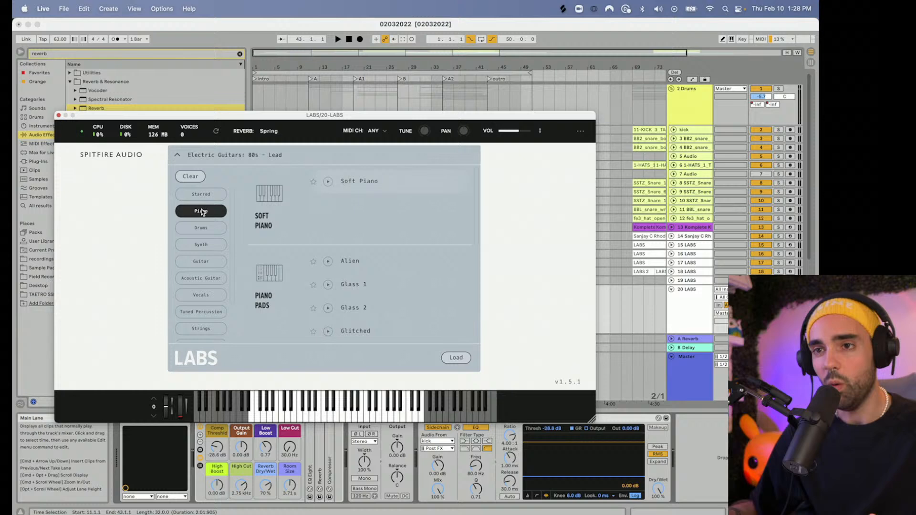
{"action": "left_click", "coordinate": [353, 188]}
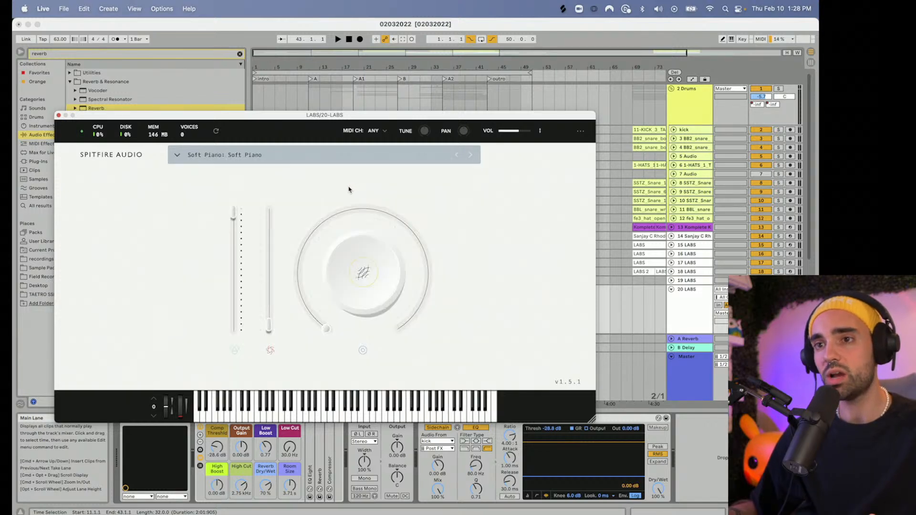
{"action": "left_click", "coordinate": [58, 115]}
Step: Set the loop to cover sections B and A2, from bar 27 to bar 43
{"action": "scroll", "coordinate": [610, 288], "scroll_direction": "down", "scroll_amount": 5}
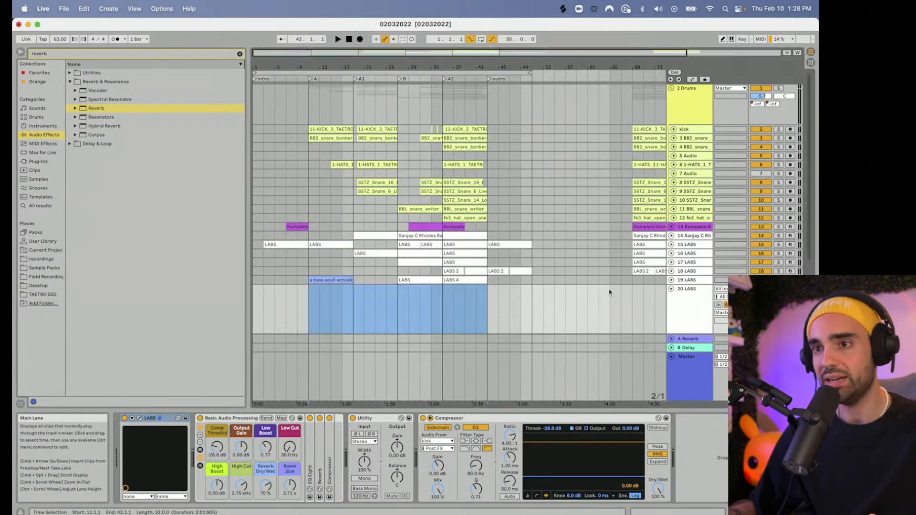
{"action": "scroll", "coordinate": [611, 297], "scroll_direction": "down", "scroll_amount": 1}
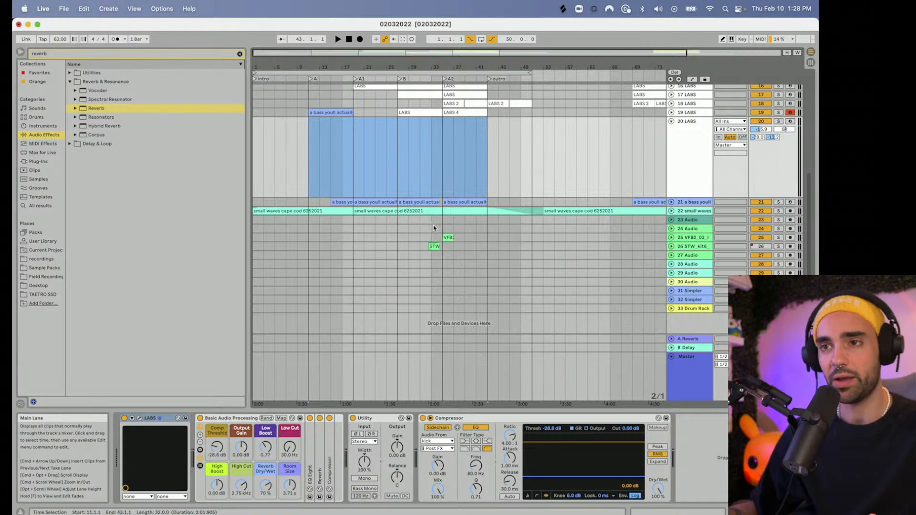
{"action": "left_click_drag", "start_coordinate": [253, 75], "coordinate": [400, 82]}
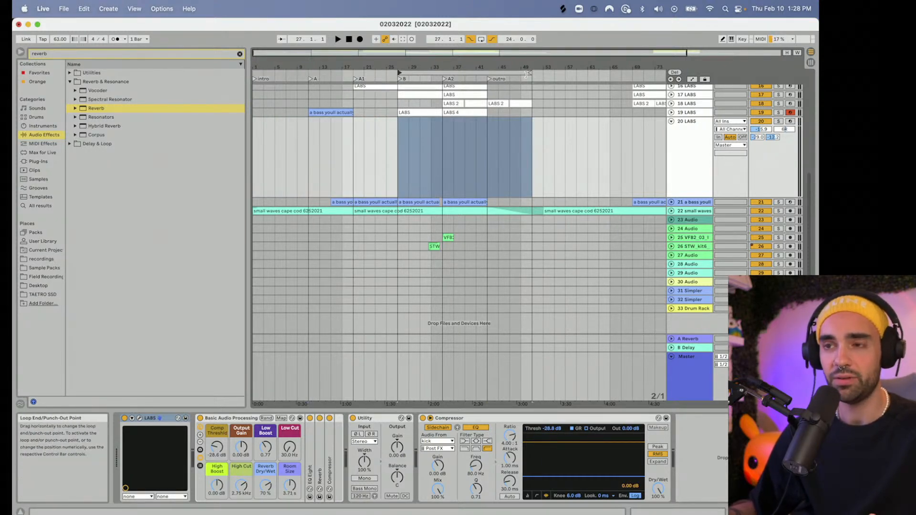
{"action": "left_click_drag", "start_coordinate": [529, 72], "coordinate": [488, 73]}
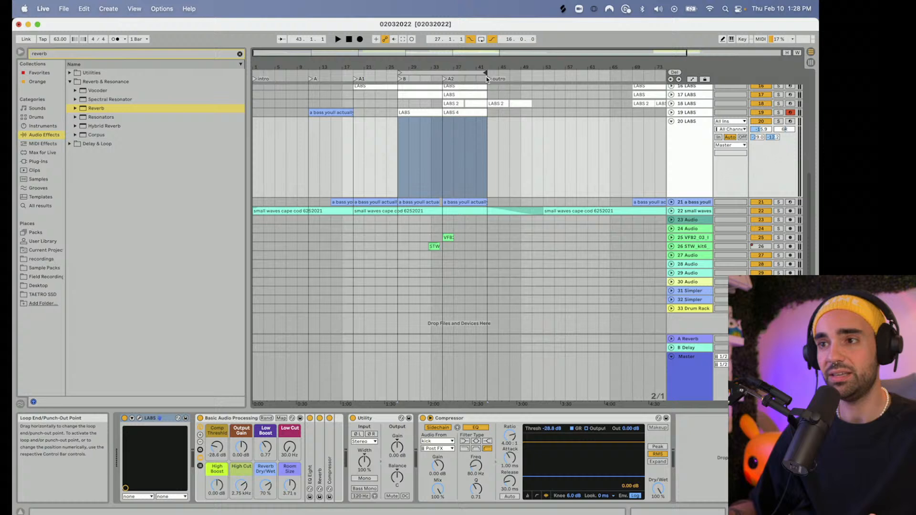
Step: Arm the 20 LABS track for recording and keep it selected
{"action": "left_click", "coordinate": [687, 164]}
{"action": "left_click", "coordinate": [790, 122]}
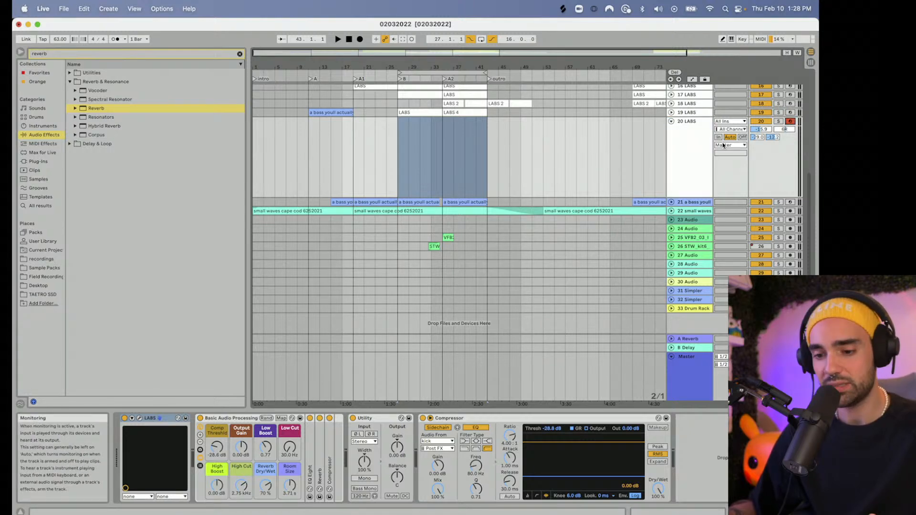
{"action": "left_click", "coordinate": [700, 158]}
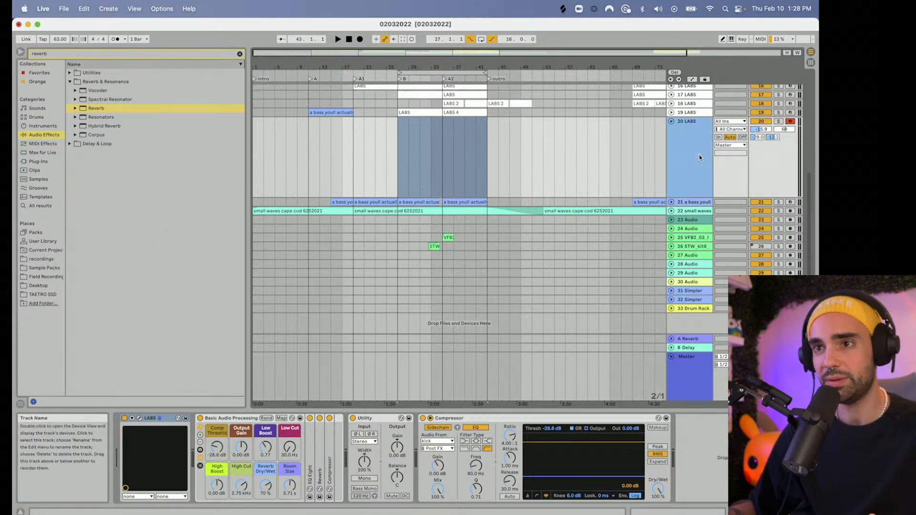
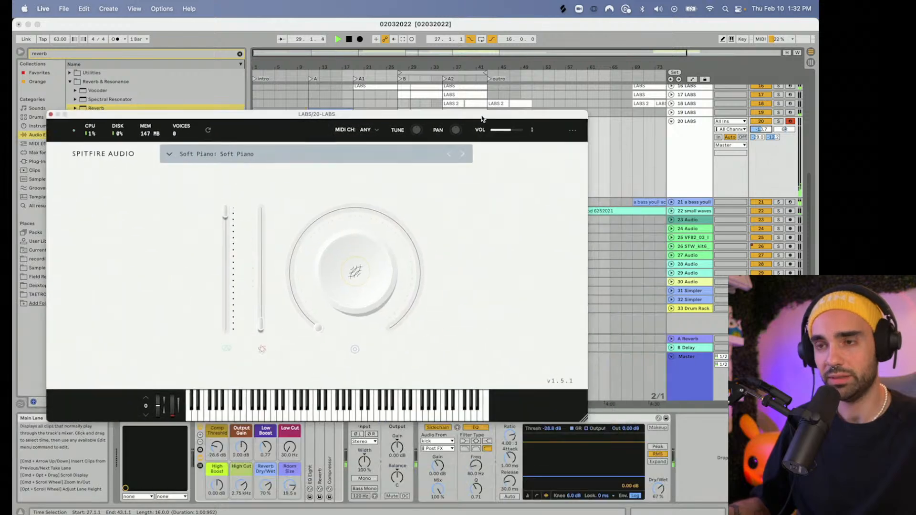
Step: Capture the played Soft Piano phrase as a clip in section B and set the loop to section A2, bars 35 to 43
{"action": "left_click_drag", "start_coordinate": [576, 110], "coordinate": [419, 55]}
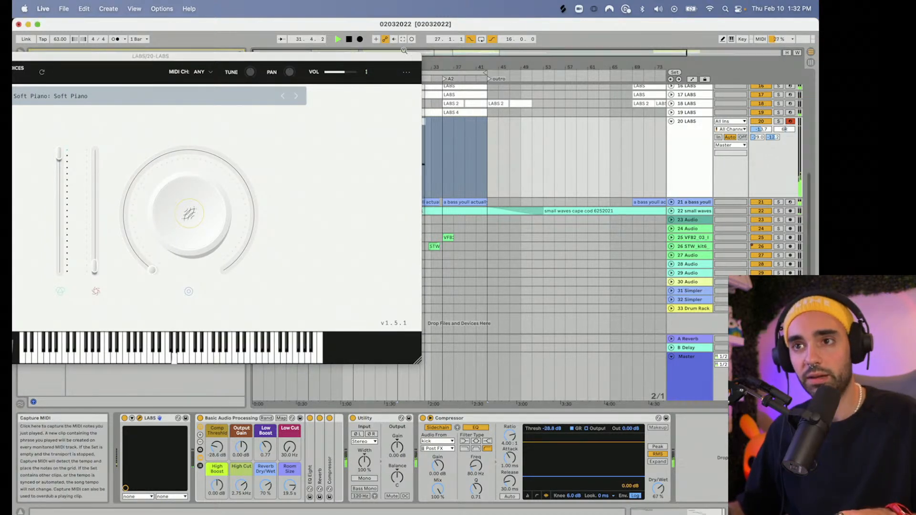
{"action": "left_click_drag", "start_coordinate": [419, 56], "coordinate": [461, 273]}
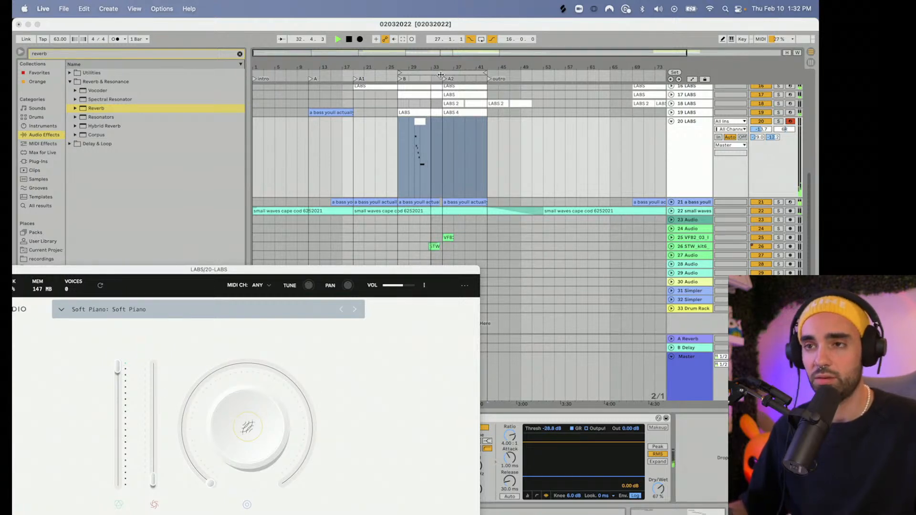
{"action": "left_click", "coordinate": [398, 74]}
{"action": "left_click", "coordinate": [444, 74]}
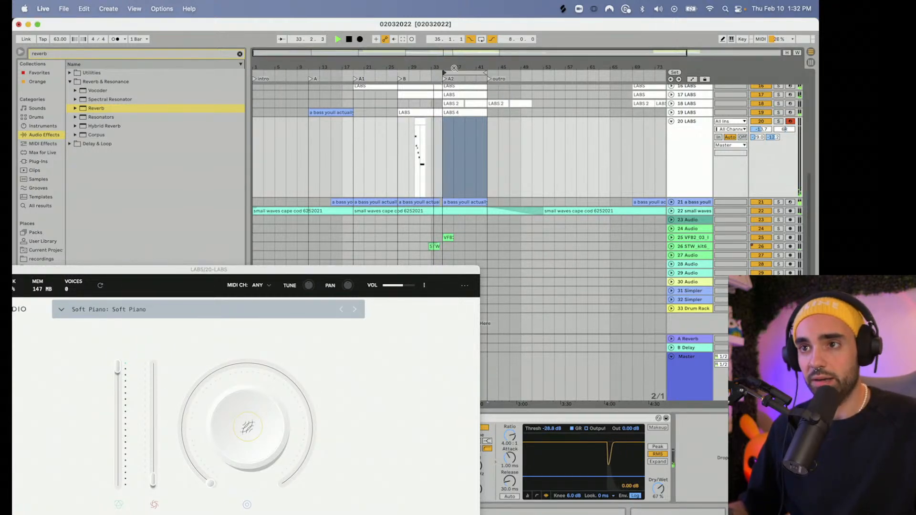
{"action": "left_click_drag", "start_coordinate": [455, 68], "coordinate": [453, 105]}
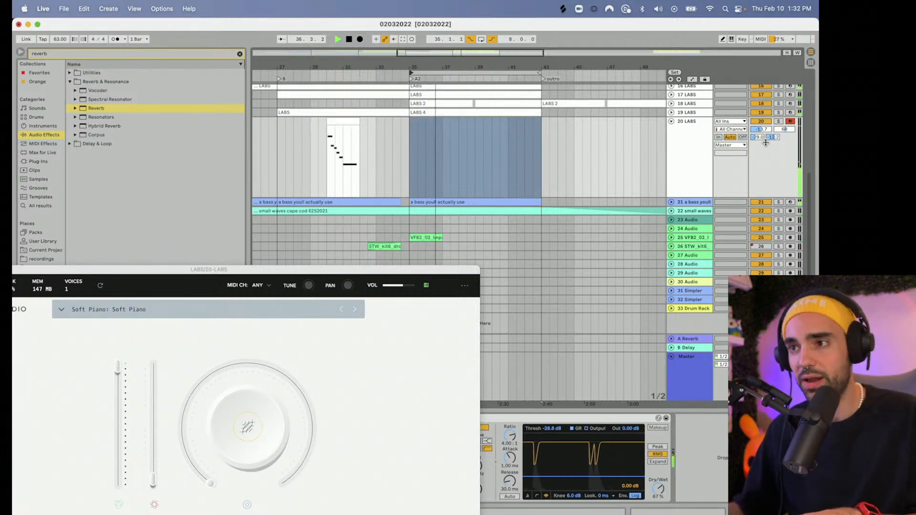
Step: Set the 20 LABS track volume to -13.3 dB and its Low Cut macro to 240 Hz, and close the LABS instrument window
{"action": "left_click_drag", "start_coordinate": [762, 130], "coordinate": [761, 121]}
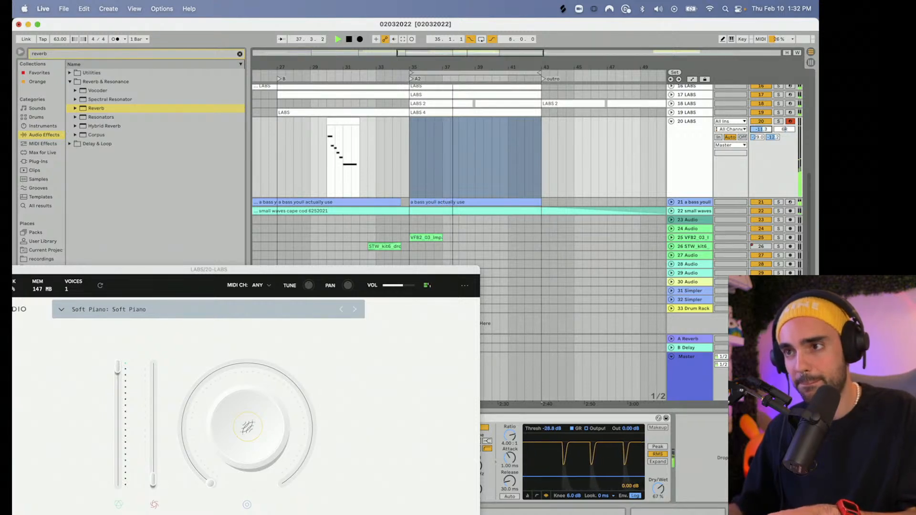
{"action": "left_click_drag", "start_coordinate": [36, 274], "coordinate": [394, 241]}
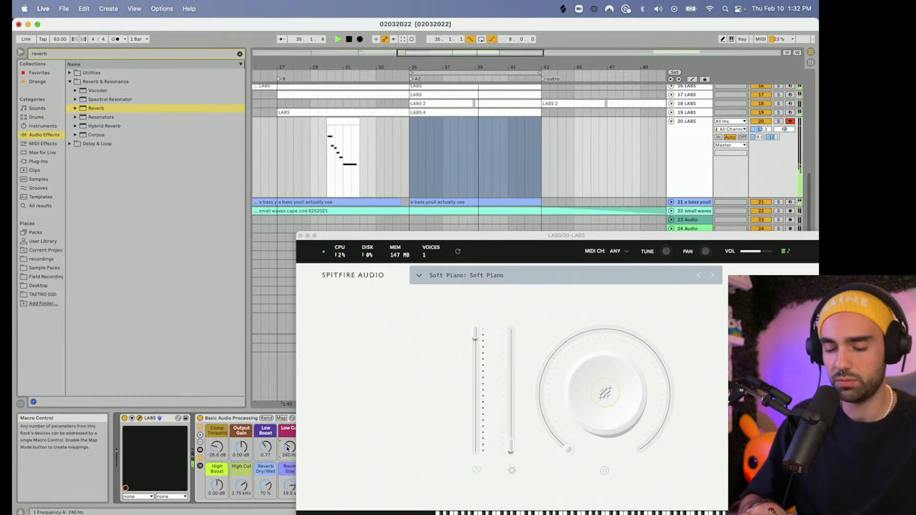
{"action": "left_click", "coordinate": [300, 235]}
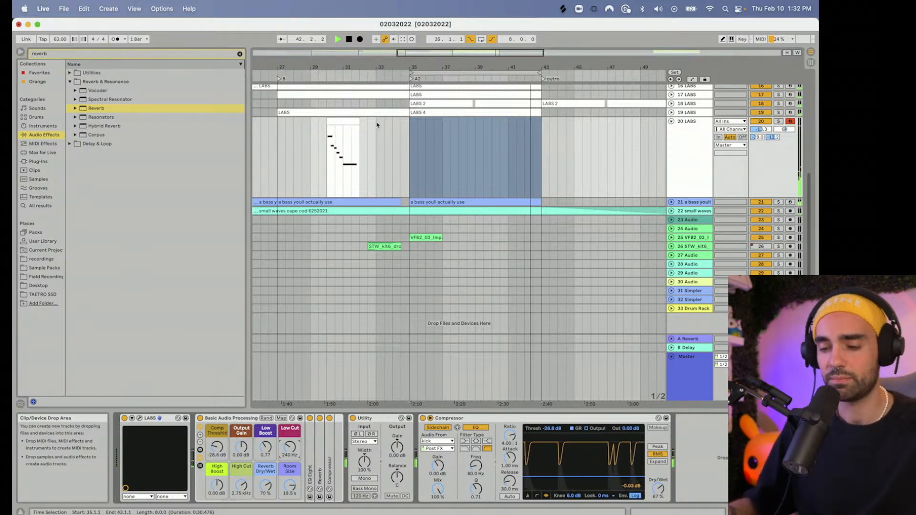
Step: Capture the newly played notes as a clip in section A2 and trim the clip's start to bar 40
{"action": "left_click", "coordinate": [412, 39]}
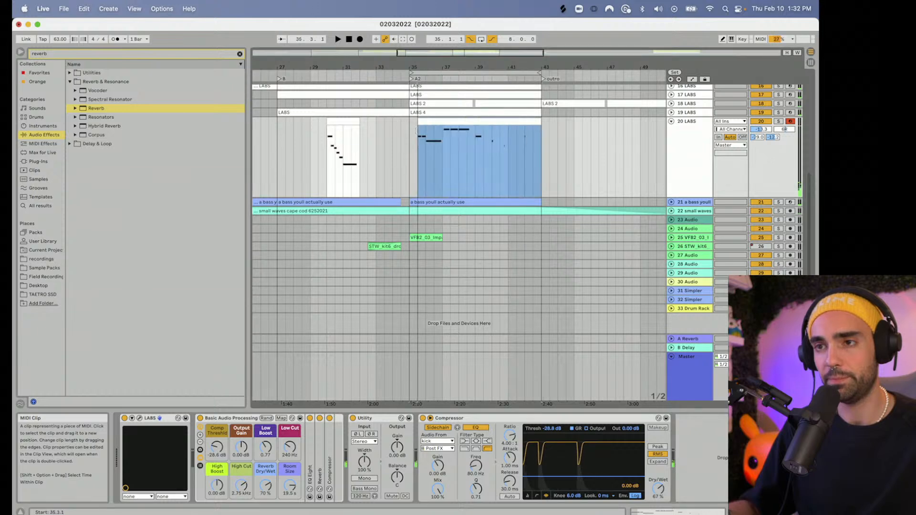
{"action": "left_click_drag", "start_coordinate": [410, 131], "coordinate": [491, 132]}
{"action": "key", "text": "space"}
{"action": "key", "text": "space"}
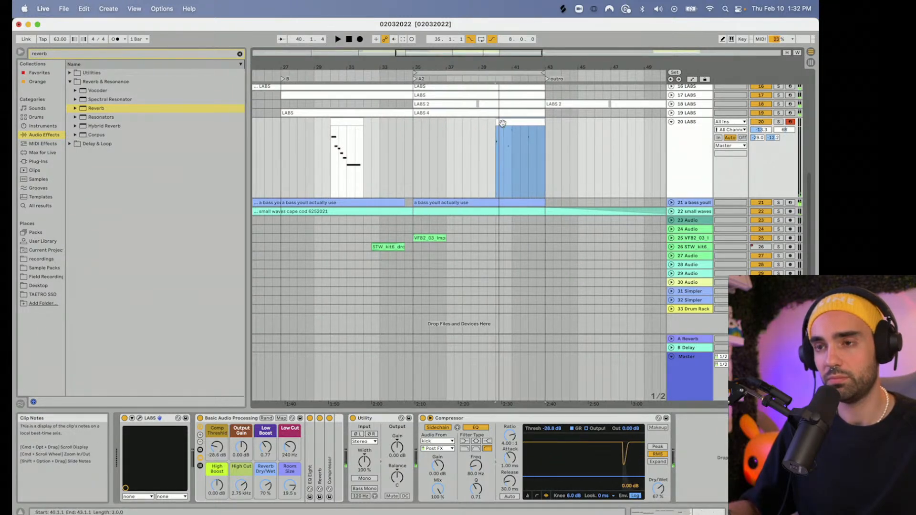
Step: Open the trimmed clip's notes, select the F4 note, extend the clip's start back to bar 39, and play it
{"action": "double_click", "coordinate": [505, 123]}
{"action": "key", "text": "super+a"}
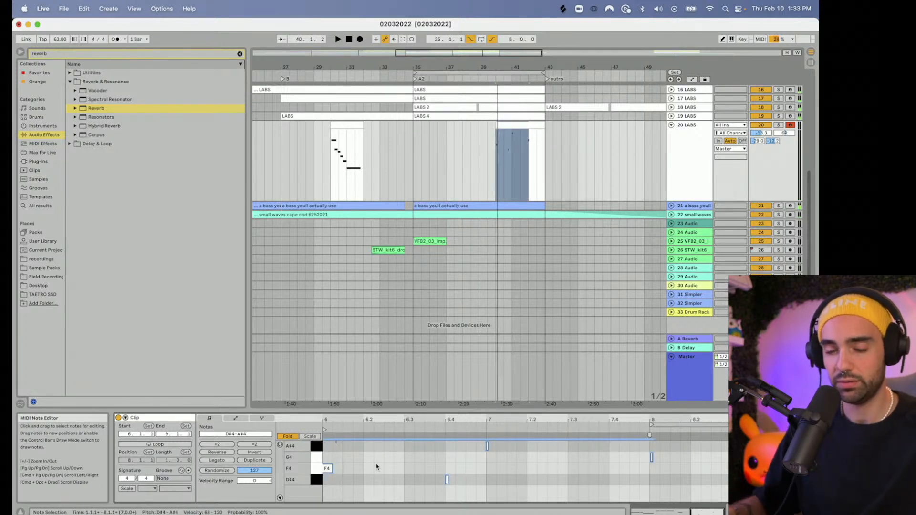
{"action": "left_click_drag", "start_coordinate": [362, 452], "coordinate": [327, 475]}
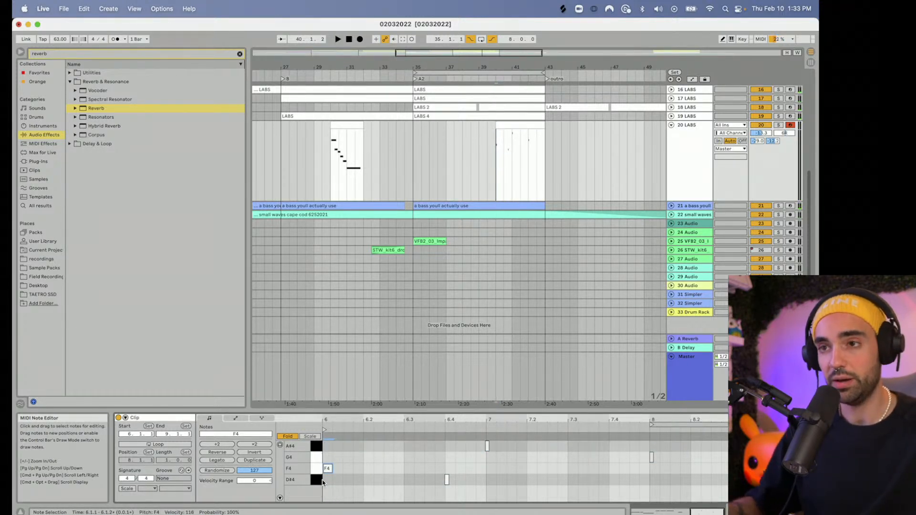
{"action": "left_click", "coordinate": [494, 125]}
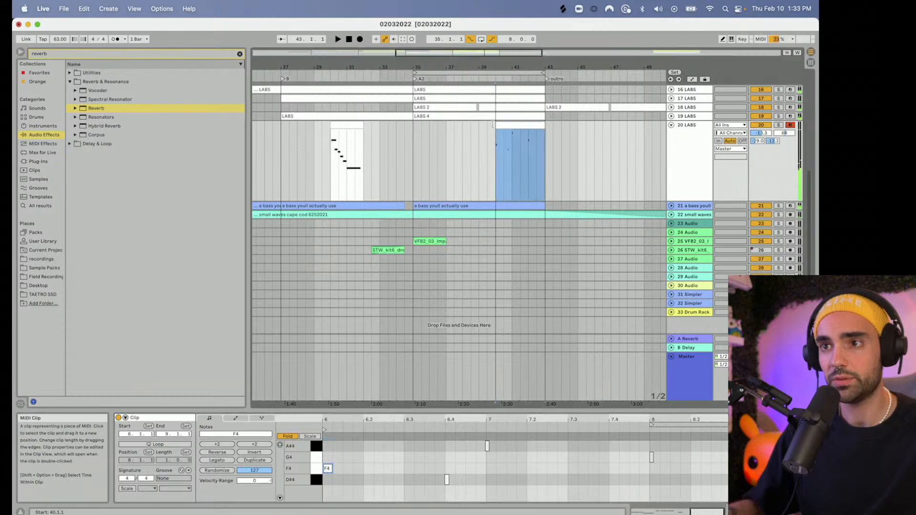
{"action": "left_click_drag", "start_coordinate": [493, 125], "coordinate": [477, 131]}
{"action": "key", "text": "space"}
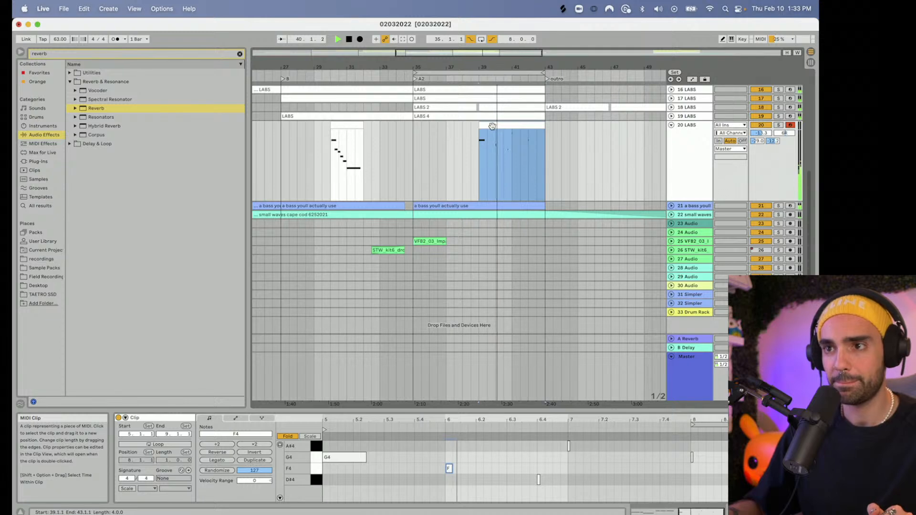
Step: Copy the four-bar piano clip to bar 35 and set the 20 LABS track volume to -15.1 dB
{"action": "left_click_drag", "start_coordinate": [492, 126], "coordinate": [426, 126]}
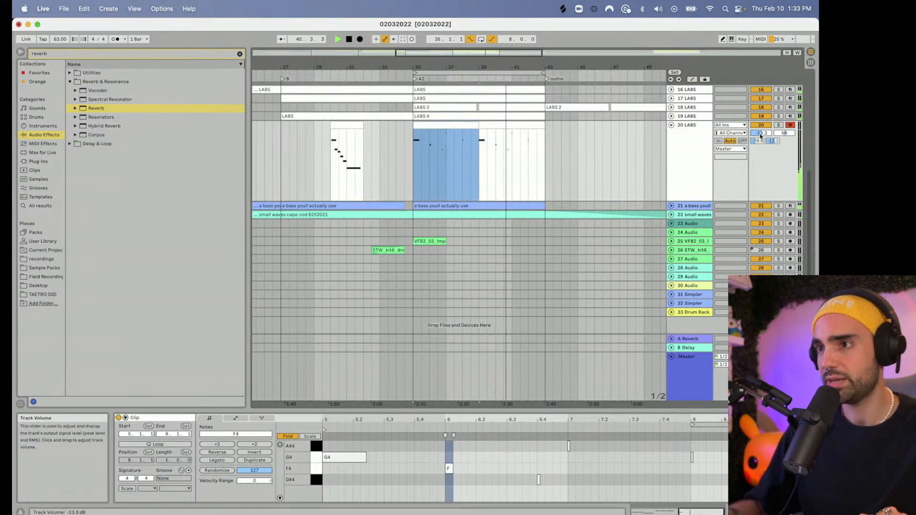
{"action": "left_click_drag", "start_coordinate": [760, 135], "coordinate": [761, 142]}
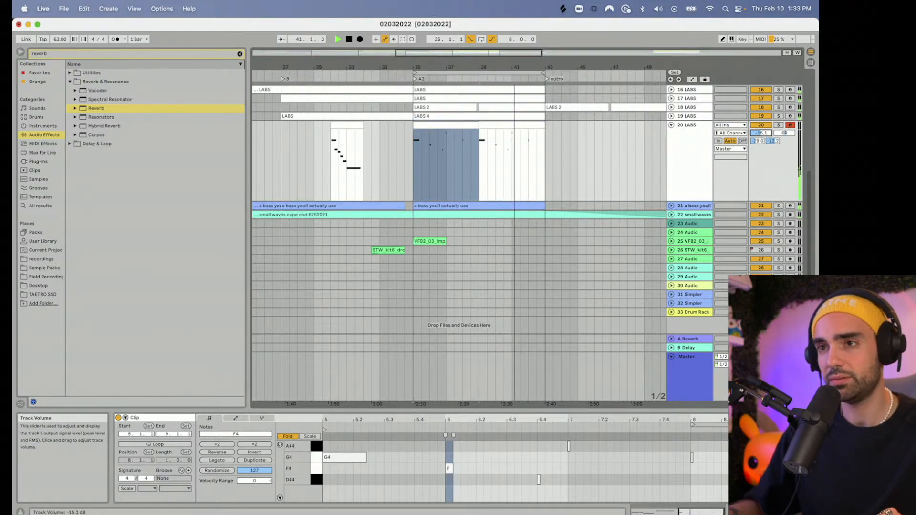
Step: Fold the 20 LABS track, repeat its four-bar clip through bar 47, and shift the eight-bar loop to start at 37.3
{"action": "left_click", "coordinate": [672, 125]}
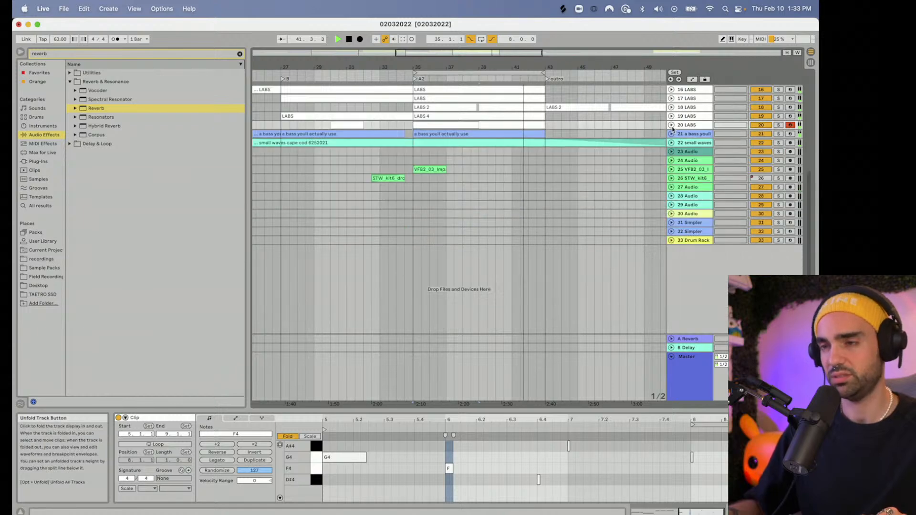
{"action": "scroll", "coordinate": [677, 144], "scroll_direction": "up", "scroll_amount": 5}
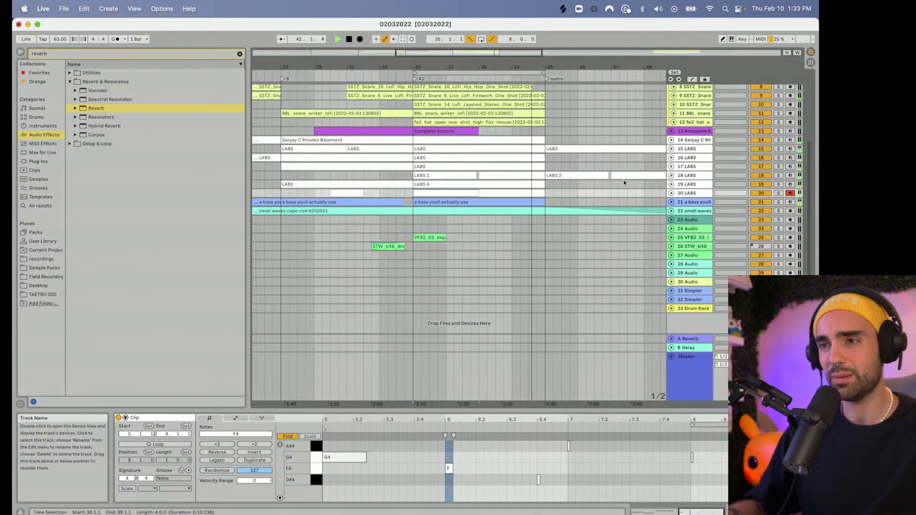
{"action": "key", "text": "super+d"}
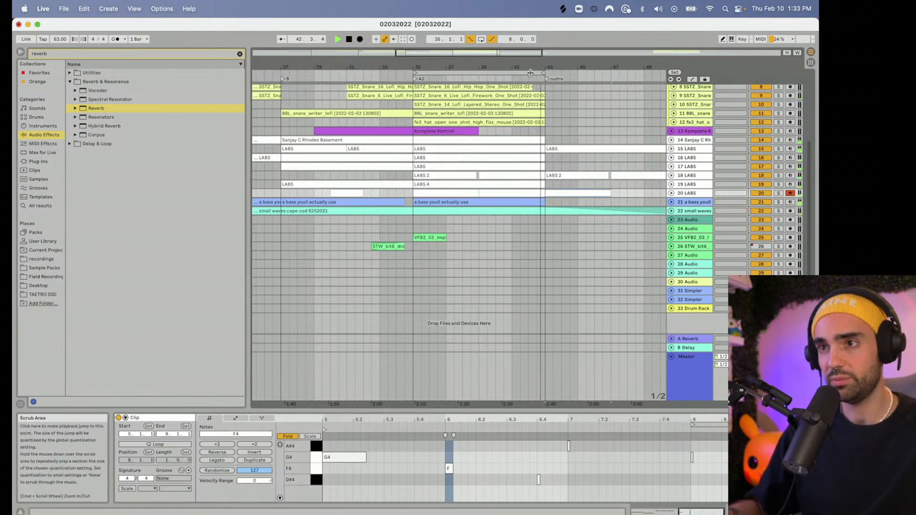
{"action": "left_click_drag", "start_coordinate": [523, 72], "coordinate": [563, 70]}
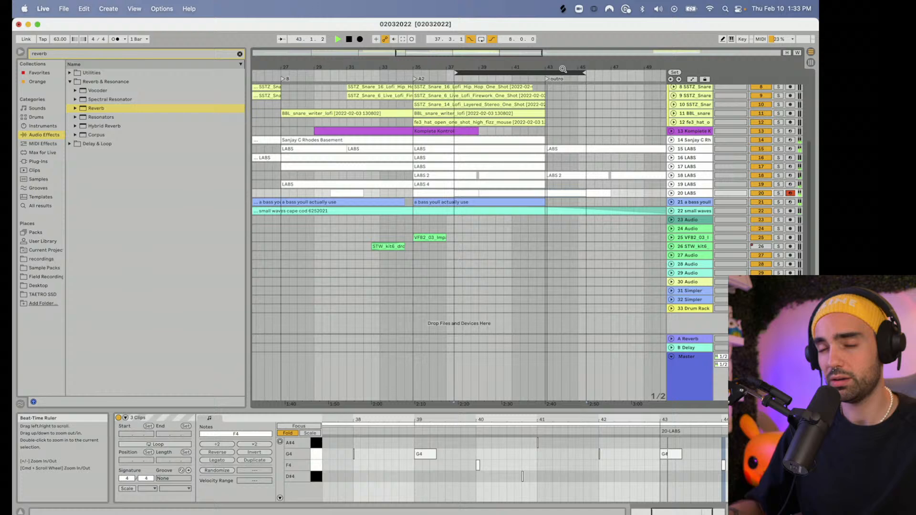
Step: Lower all note velocities in the 20 LABS clip at bar 43 to the 16–31 range and play from there
{"action": "left_click", "coordinate": [672, 194]}
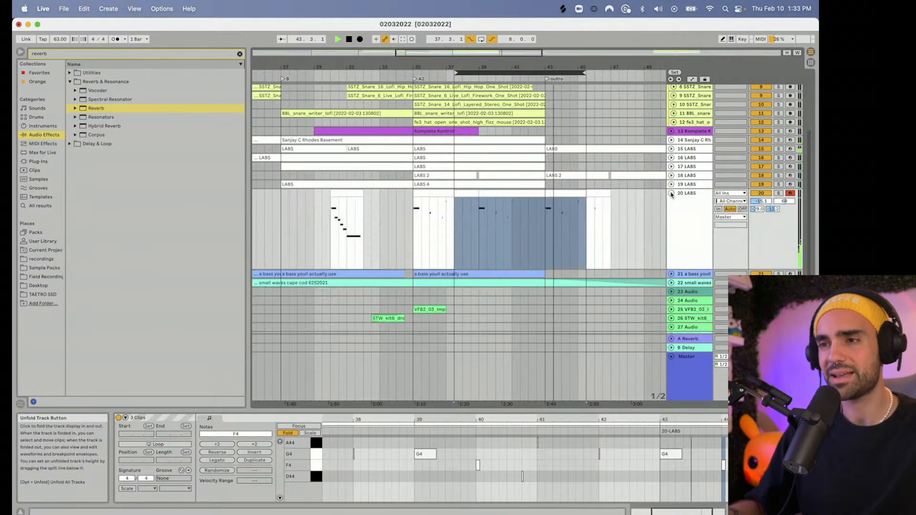
{"action": "left_click", "coordinate": [580, 193]}
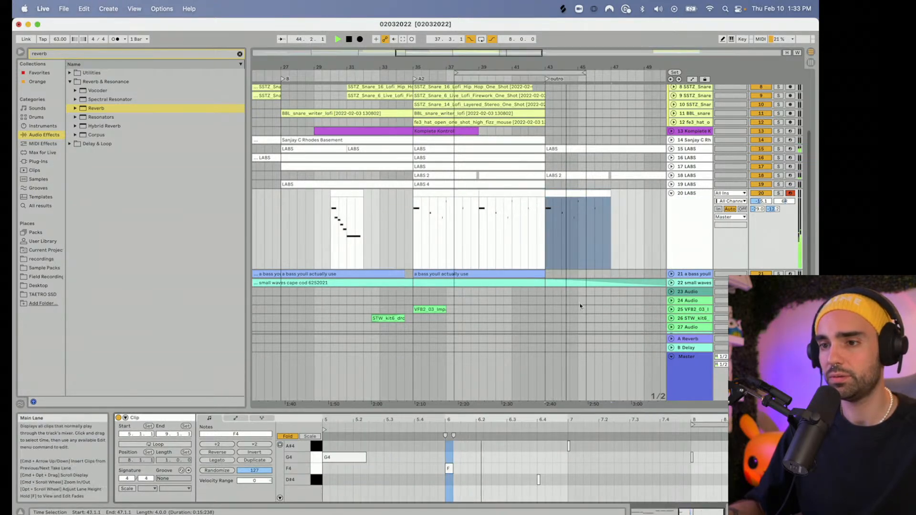
{"action": "left_click_drag", "start_coordinate": [482, 410], "coordinate": [482, 305]}
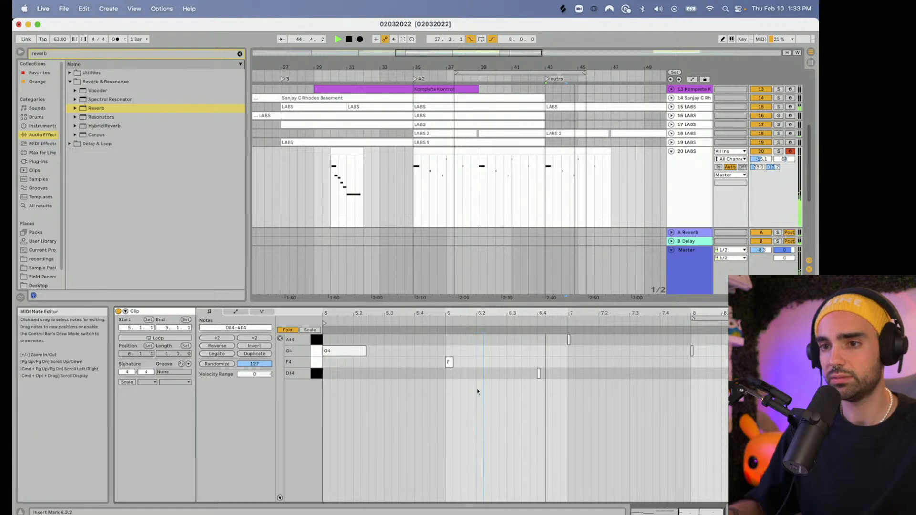
{"action": "left_click", "coordinate": [280, 498]}
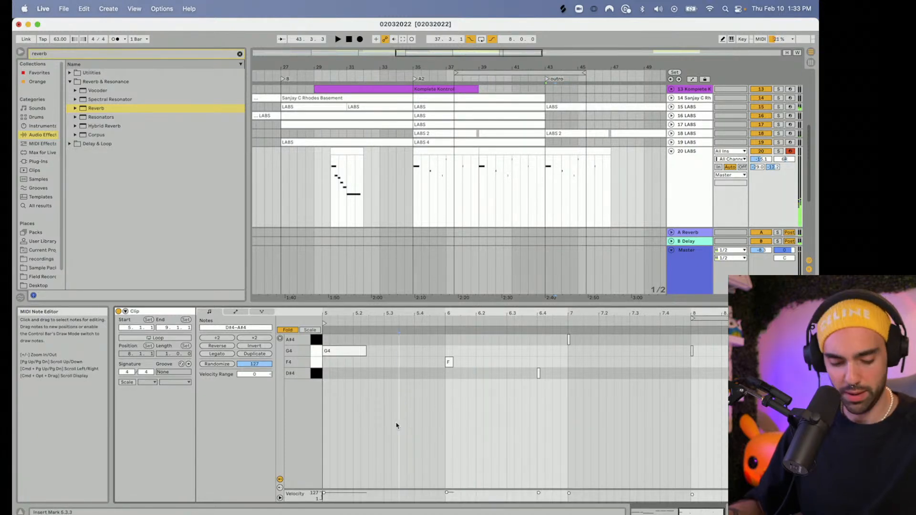
{"action": "key", "text": "super+a"}
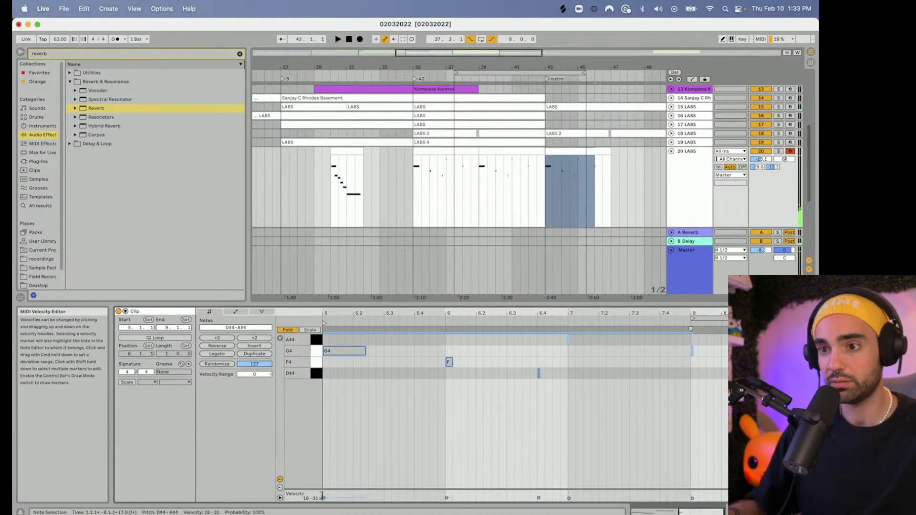
{"action": "left_click", "coordinate": [544, 213]}
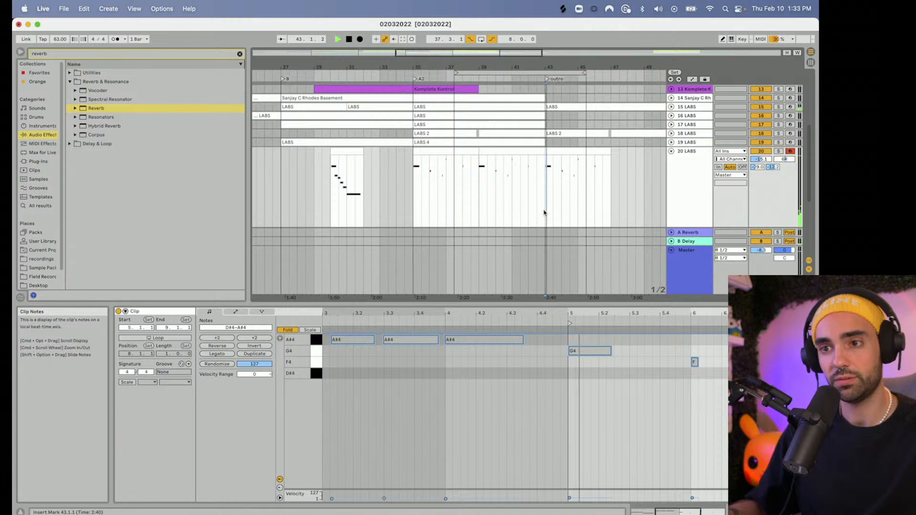
Step: Set the loop from bar 19 to bar 47 and play the arrangement from the start of section A1
{"action": "left_click_drag", "start_coordinate": [498, 67], "coordinate": [316, 74]}
{"action": "key", "text": "space"}
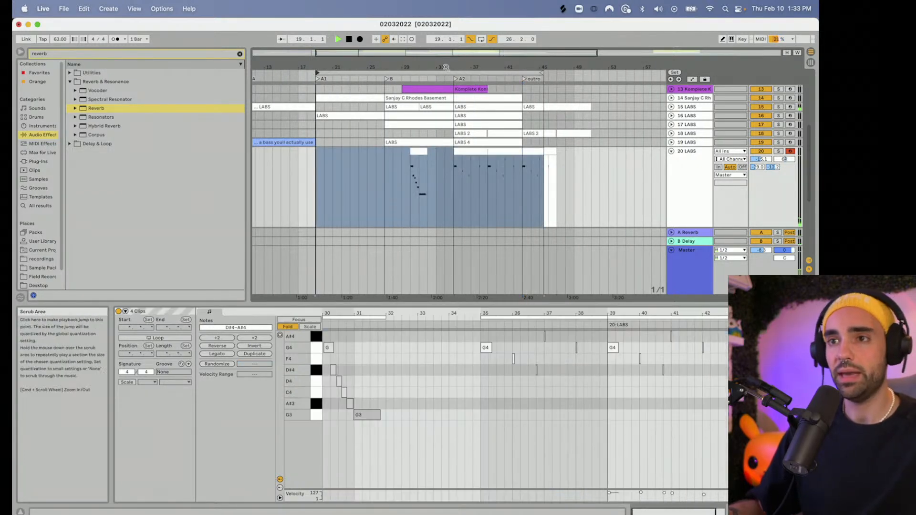
{"action": "key", "text": "space"}
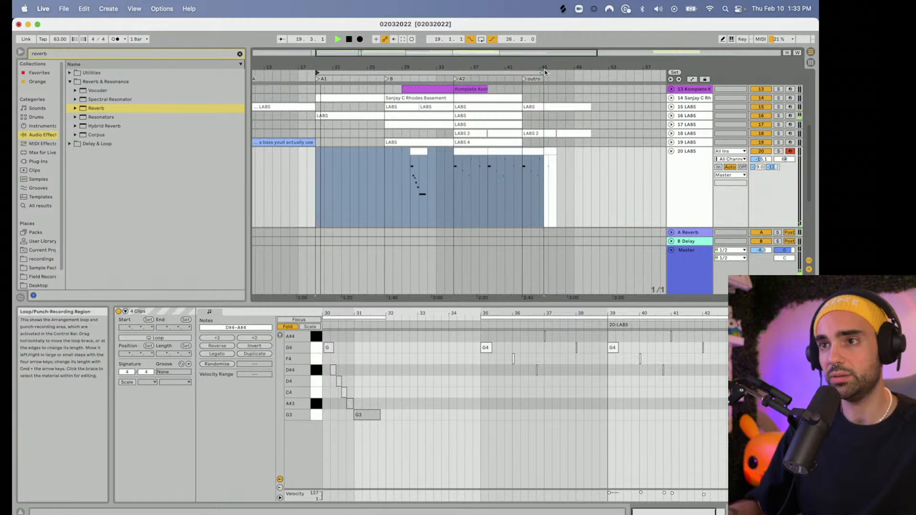
{"action": "left_click_drag", "start_coordinate": [547, 70], "coordinate": [557, 70]}
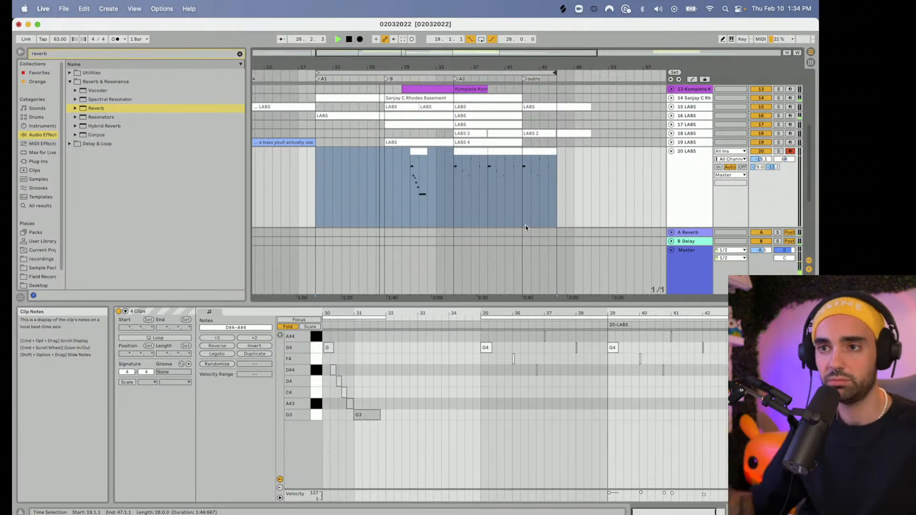
Step: Unfold track 26 and copy its STW_kit6 drop clip to bars 25 to 27, ending where section B begins
{"action": "left_click_drag", "start_coordinate": [521, 304], "coordinate": [499, 425]}
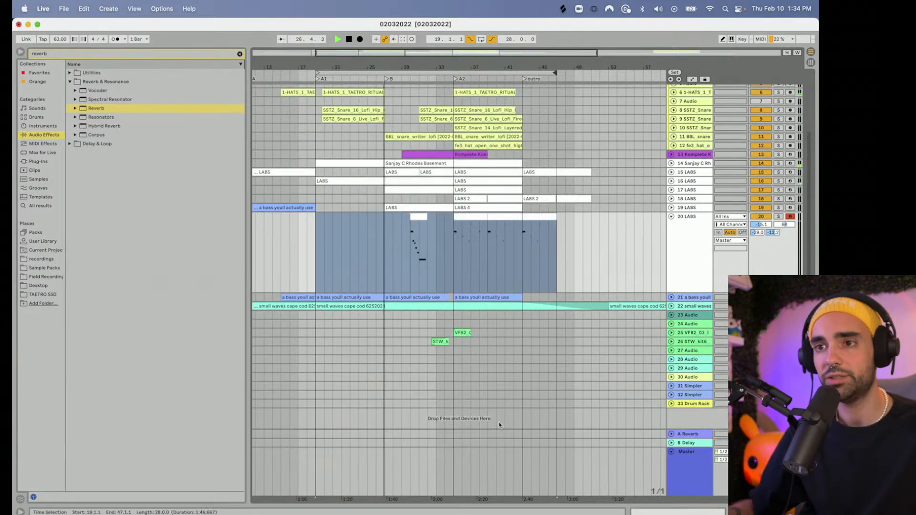
{"action": "left_click", "coordinate": [671, 342]}
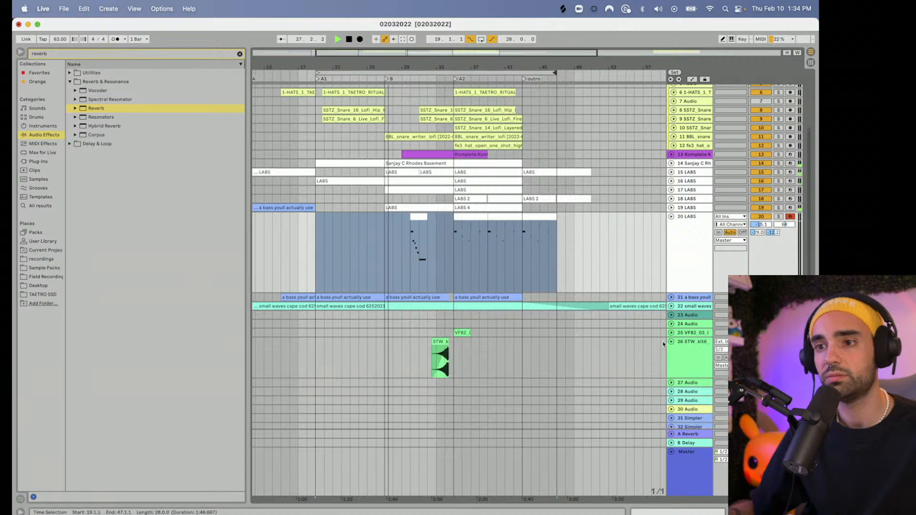
{"action": "scroll", "coordinate": [572, 348], "scroll_direction": "down", "scroll_amount": 1}
{"action": "left_click", "coordinate": [442, 335]}
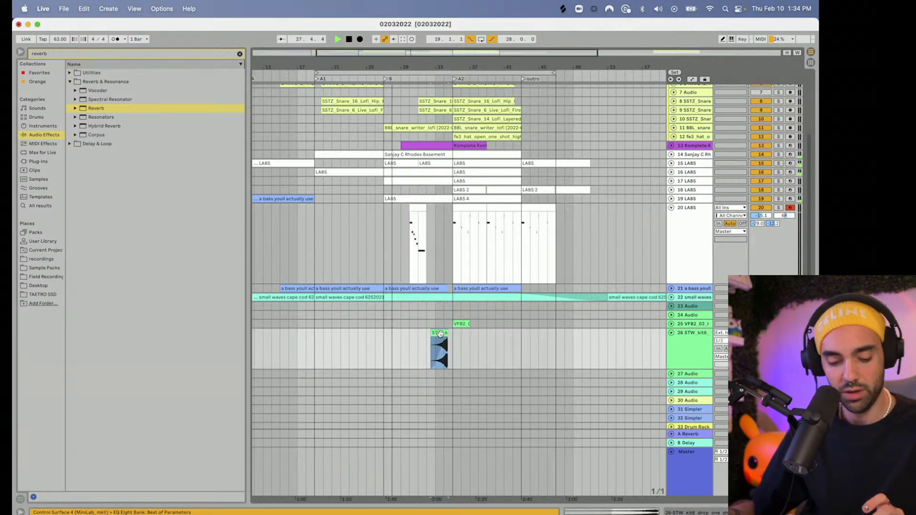
{"action": "left_click_drag", "start_coordinate": [441, 336], "coordinate": [377, 336]}
{"action": "key", "text": "space"}
{"action": "left_click_drag", "start_coordinate": [384, 66], "coordinate": [389, 142]}
{"action": "left_click", "coordinate": [375, 353]}
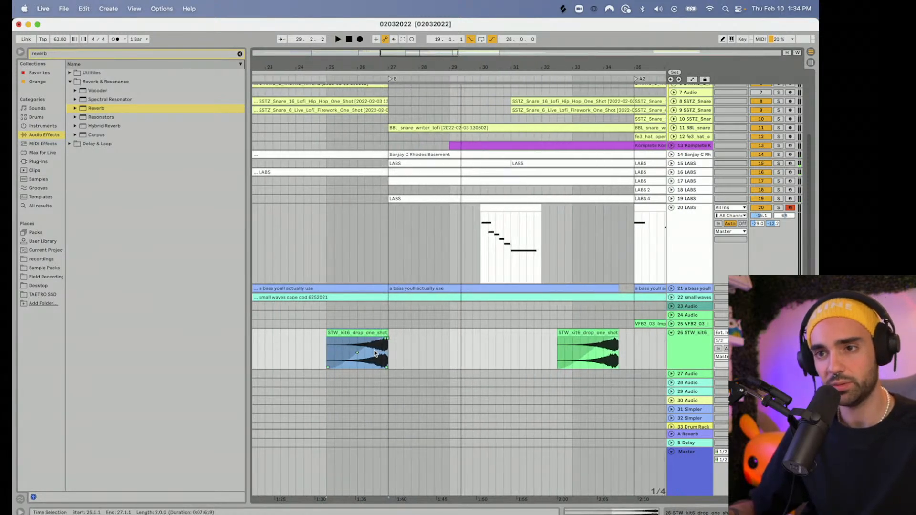
Step: Play the copied drop clip from bar 25 into section B and check its clip settings
{"action": "left_click", "coordinate": [325, 347]}
{"action": "key", "text": "space"}
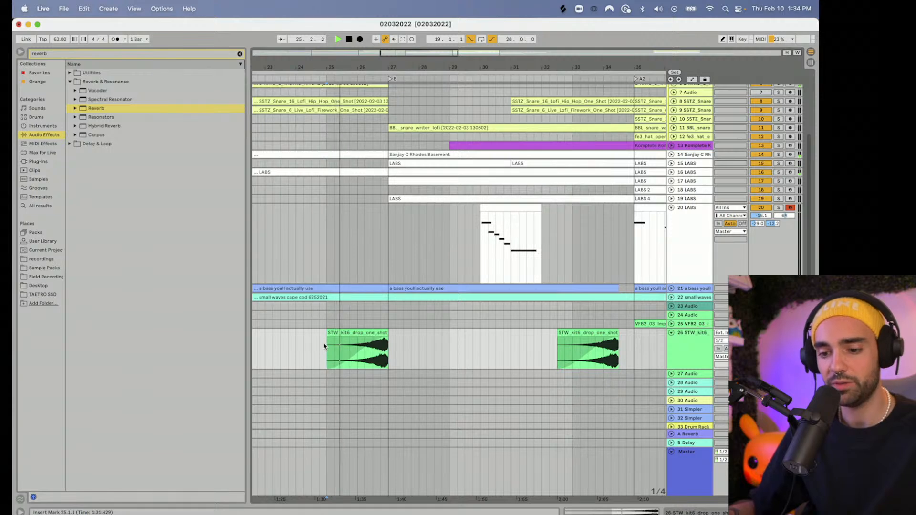
{"action": "double_click", "coordinate": [330, 351]}
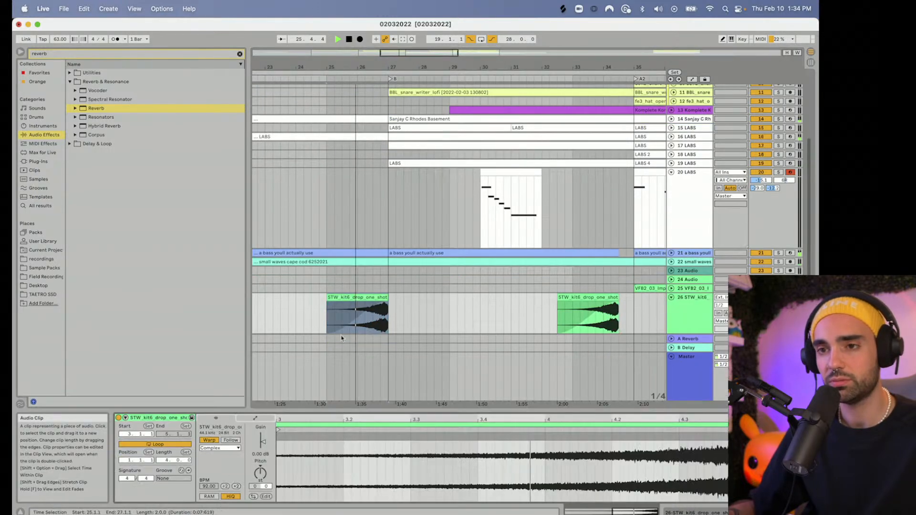
{"action": "left_click_drag", "start_coordinate": [260, 473], "coordinate": [261, 470]}
{"action": "scroll", "coordinate": [361, 213], "scroll_direction": "down", "scroll_amount": 5}
{"action": "key", "text": "space"}
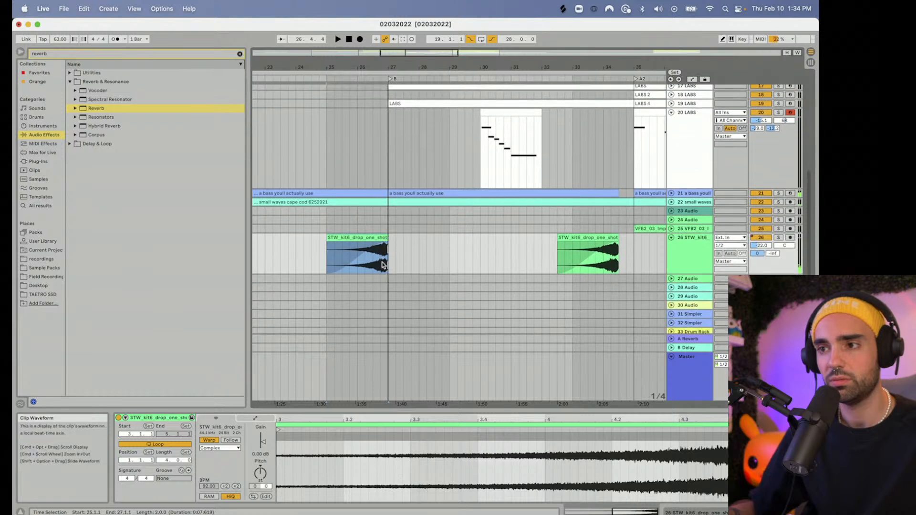
Step: Move the drop clip before section B onto its own new track and lower its EQ Eight high cut to 550 Hz
{"action": "left_click_drag", "start_coordinate": [360, 213], "coordinate": [359, 324]}
{"action": "left_click", "coordinate": [672, 299]}
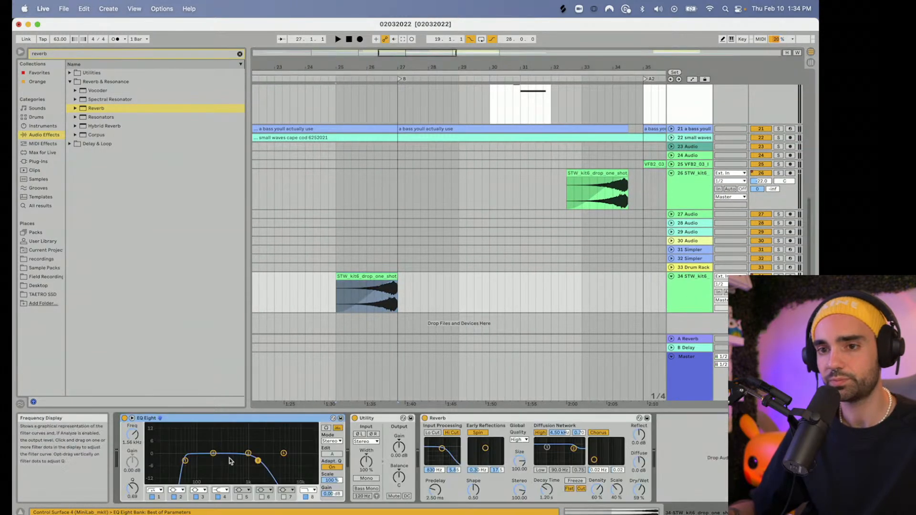
{"action": "left_click_drag", "start_coordinate": [258, 460], "coordinate": [235, 460]}
{"action": "left_click", "coordinate": [382, 293]}
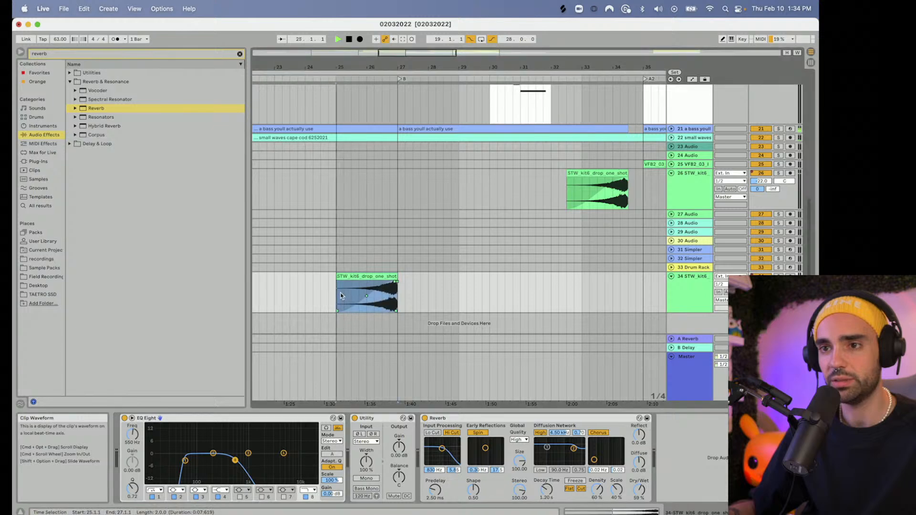
{"action": "key", "text": "space"}
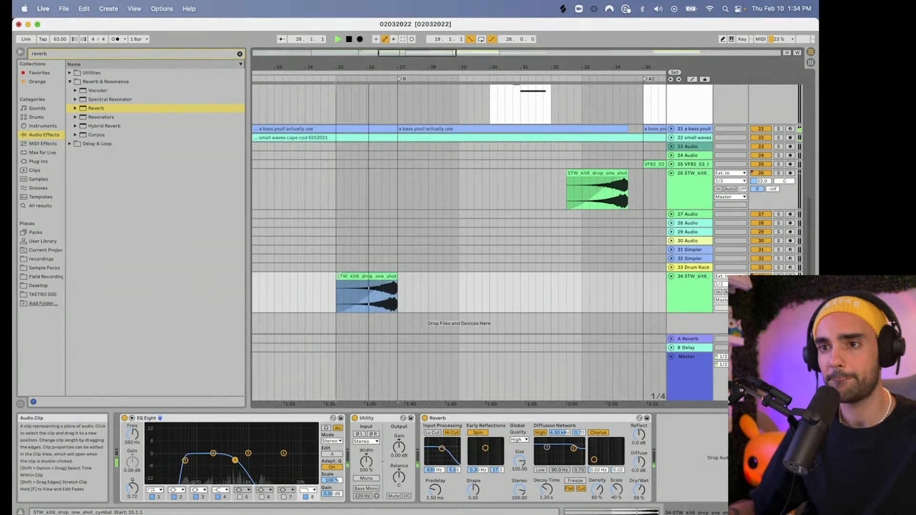
Step: Trim the start of the drop clip before section B to bar 26, and fold both STW_kit6 tracks
{"action": "left_click_drag", "start_coordinate": [338, 276], "coordinate": [367, 276]}
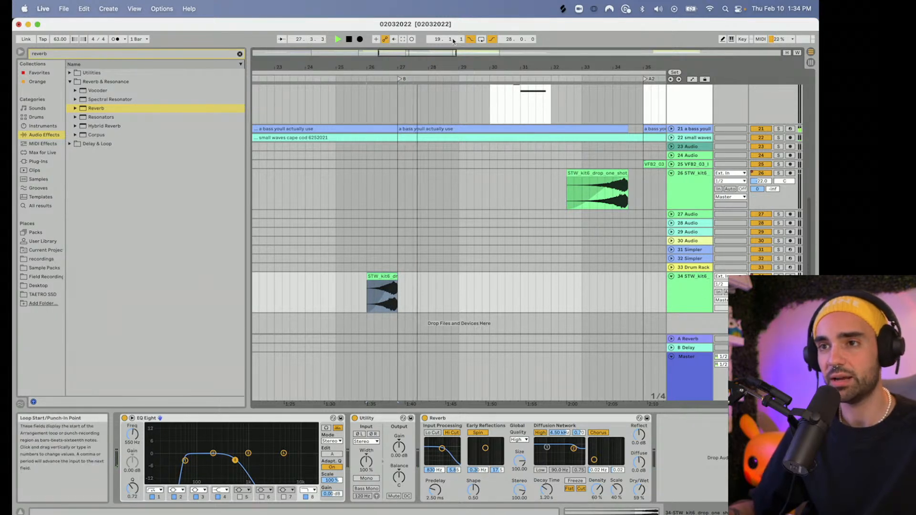
{"action": "left_click_drag", "start_coordinate": [446, 67], "coordinate": [420, 30]}
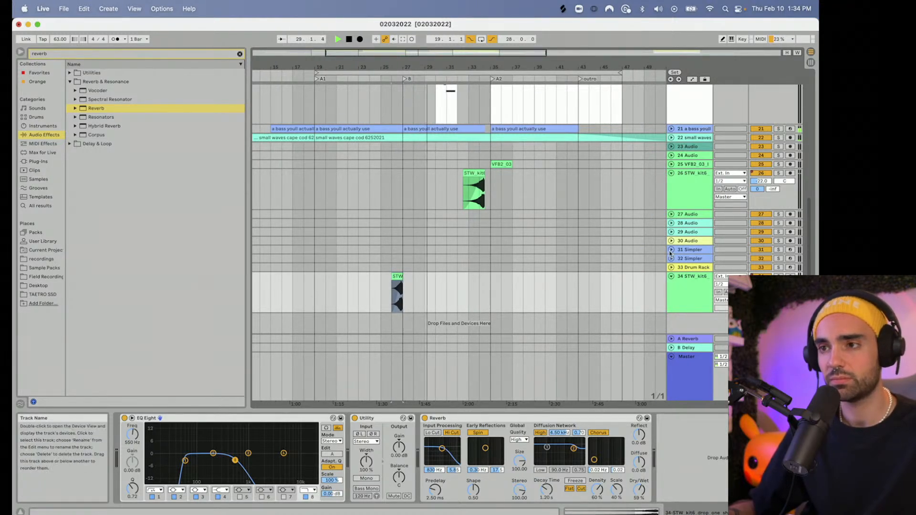
{"action": "left_click", "coordinate": [672, 277]}
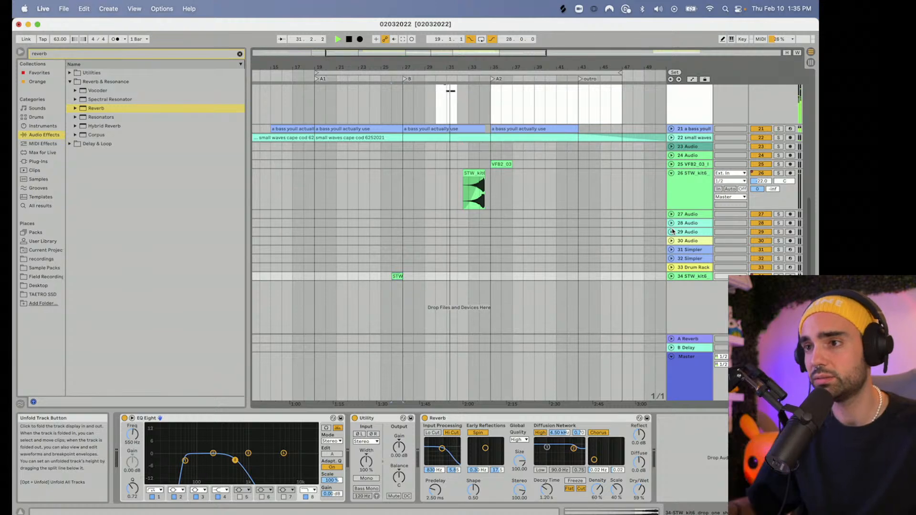
{"action": "left_click", "coordinate": [672, 173]}
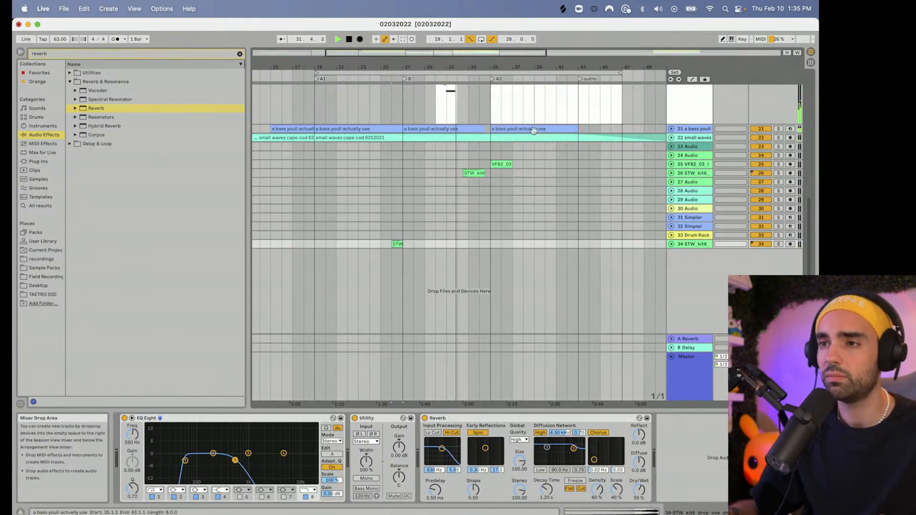
Step: Lower the volume of STW_kit6 track 26 to -24.8 dB, leaving that track and the Drums group folded
{"action": "scroll", "coordinate": [597, 143], "scroll_direction": "up", "scroll_amount": 10}
{"action": "left_click_drag", "start_coordinate": [541, 66], "coordinate": [541, 101]}
{"action": "left_click", "coordinate": [672, 290]}
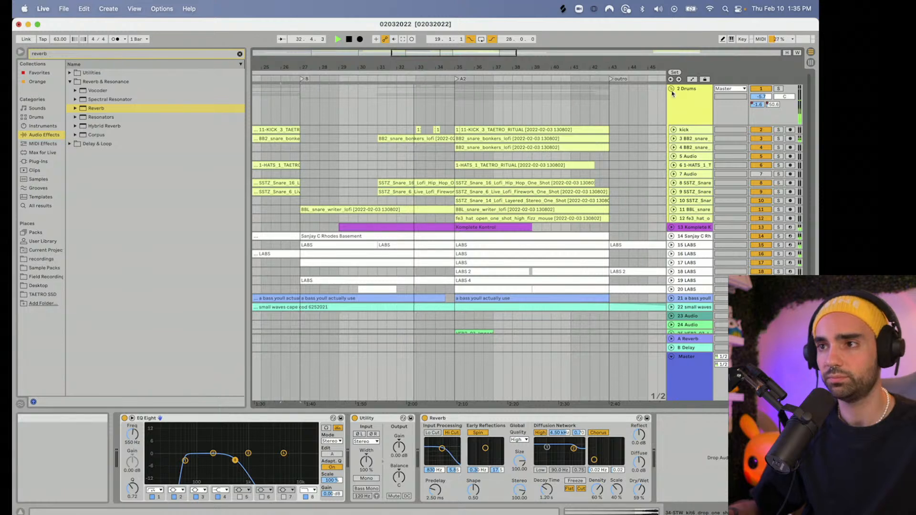
{"action": "scroll", "coordinate": [640, 91], "scroll_direction": "down", "scroll_amount": 5}
{"action": "left_click_drag", "start_coordinate": [547, 68], "coordinate": [489, 31]}
{"action": "left_click", "coordinate": [672, 220]}
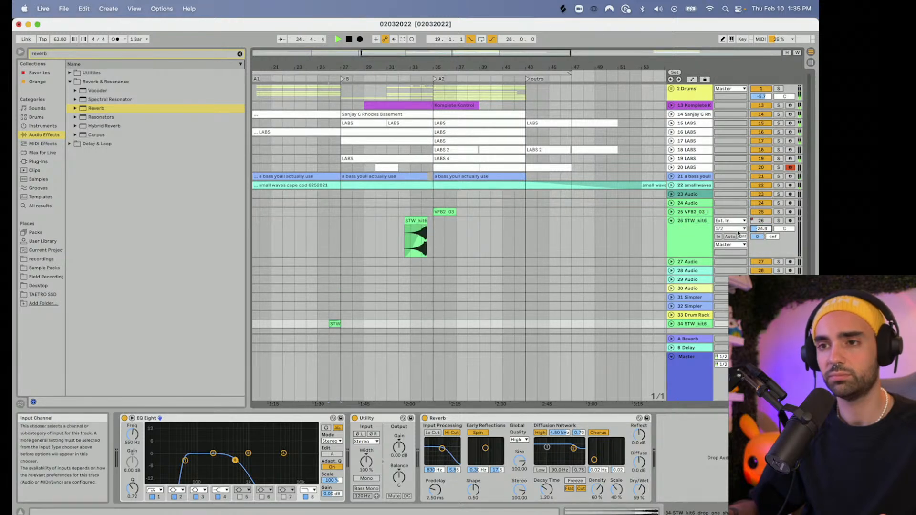
{"action": "left_click", "coordinate": [672, 221]}
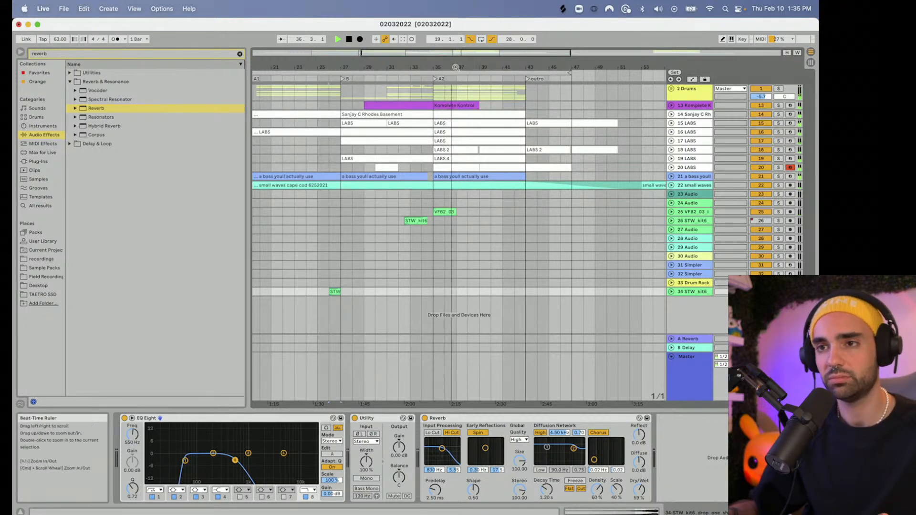
Step: Set the arrangement loop from bar 1 to bar 53 and restart playback from the beginning
{"action": "scroll", "coordinate": [468, 150], "scroll_direction": "down", "scroll_amount": 5}
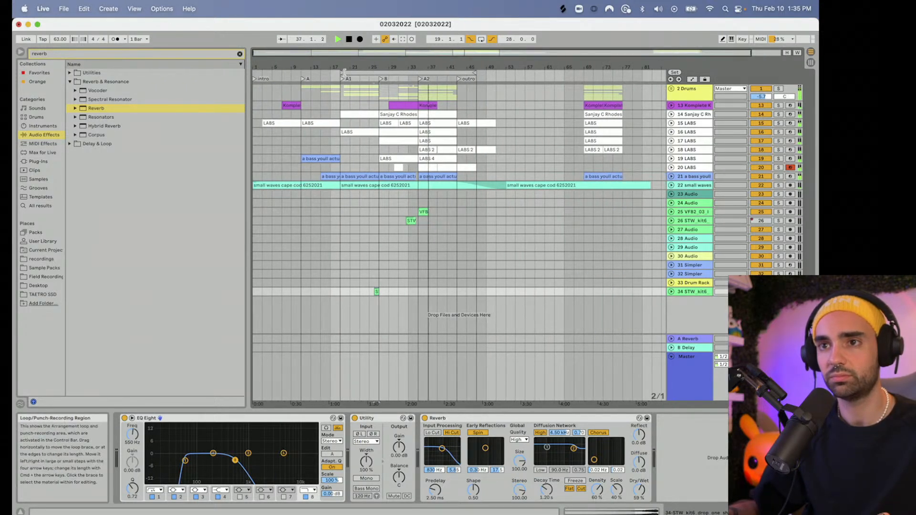
{"action": "left_click_drag", "start_coordinate": [475, 292], "coordinate": [254, 291]}
{"action": "key", "text": "super+l"}
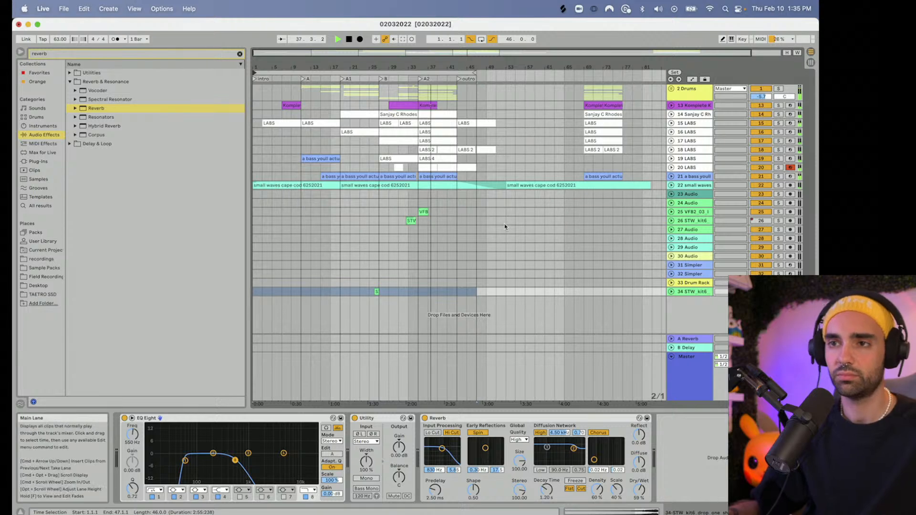
{"action": "mouse_move", "coordinate": [477, 70]}
{"action": "left_mouse_down"}
{"action": "mouse_move", "coordinate": [477, 95]}
{"action": "mouse_move", "coordinate": [466, 69]}
{"action": "left_mouse_up"}
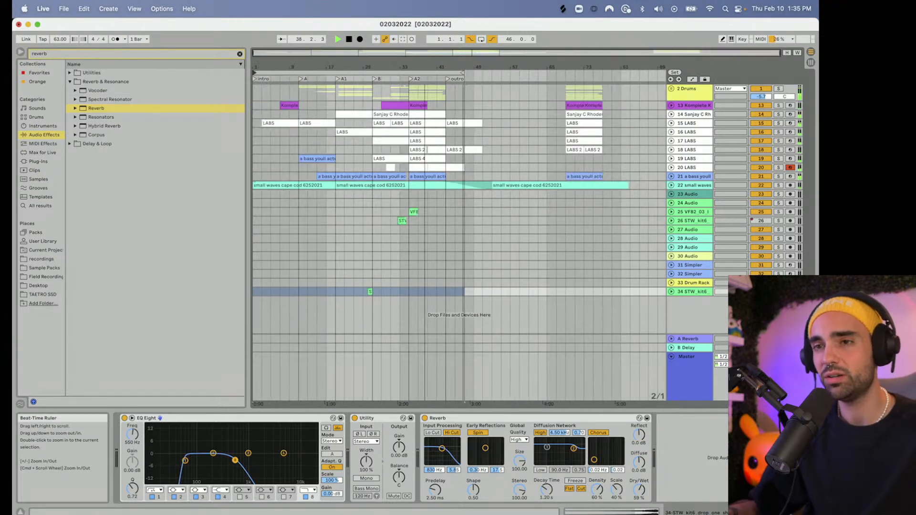
{"action": "left_click", "coordinate": [446, 70]}
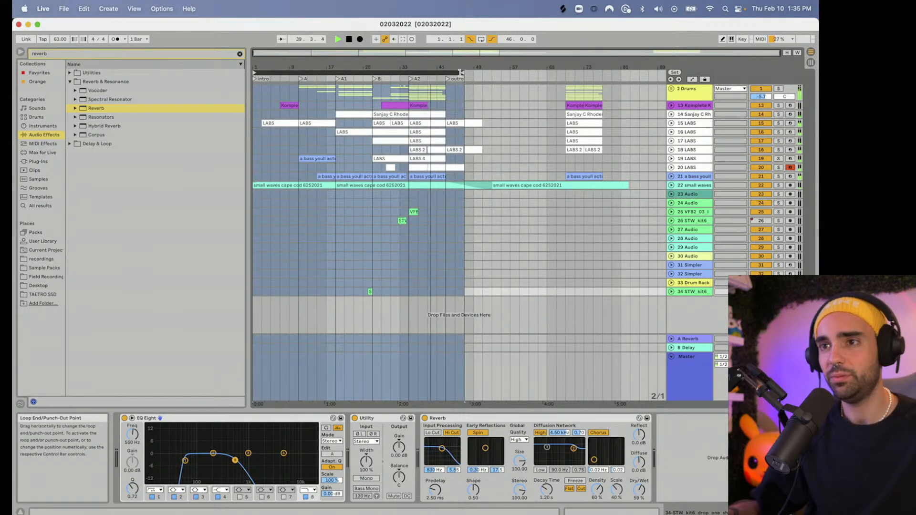
{"action": "left_click_drag", "start_coordinate": [463, 73], "coordinate": [492, 78]}
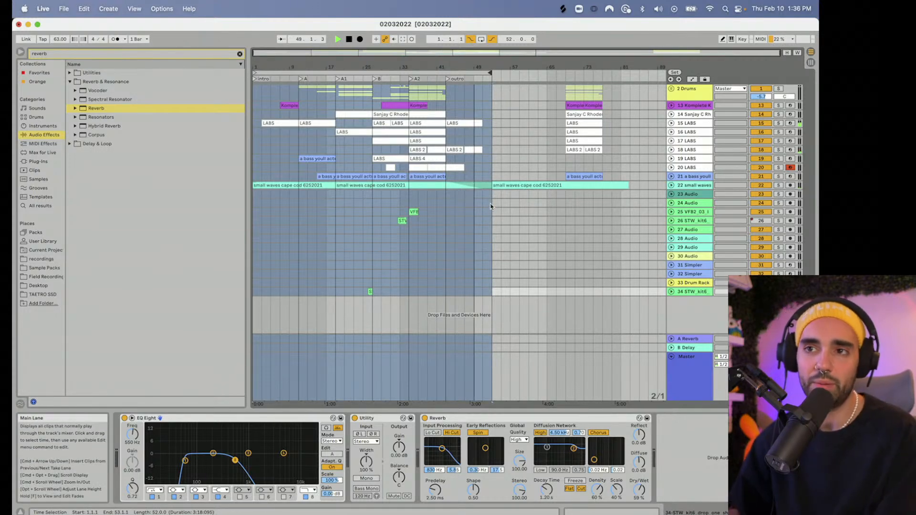
{"action": "left_click", "coordinate": [349, 39]}
{"action": "left_click", "coordinate": [349, 39]}
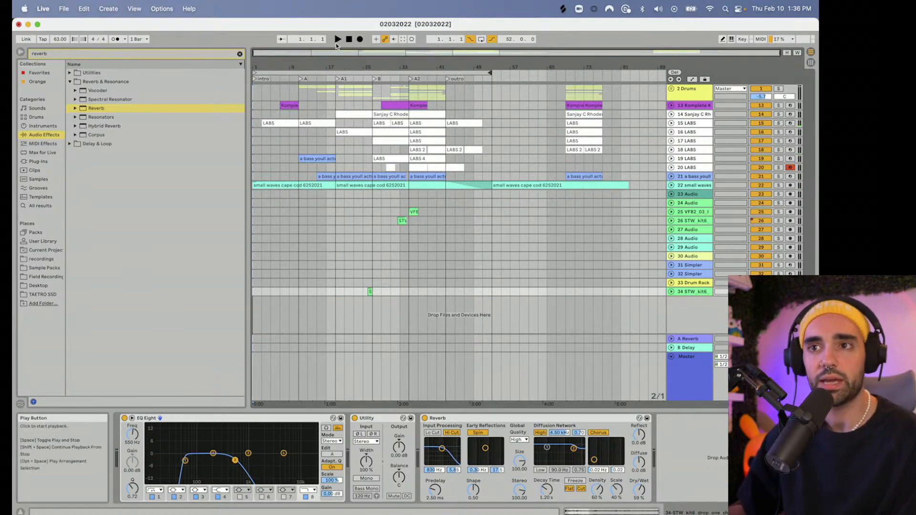
{"action": "left_click", "coordinate": [336, 43]}
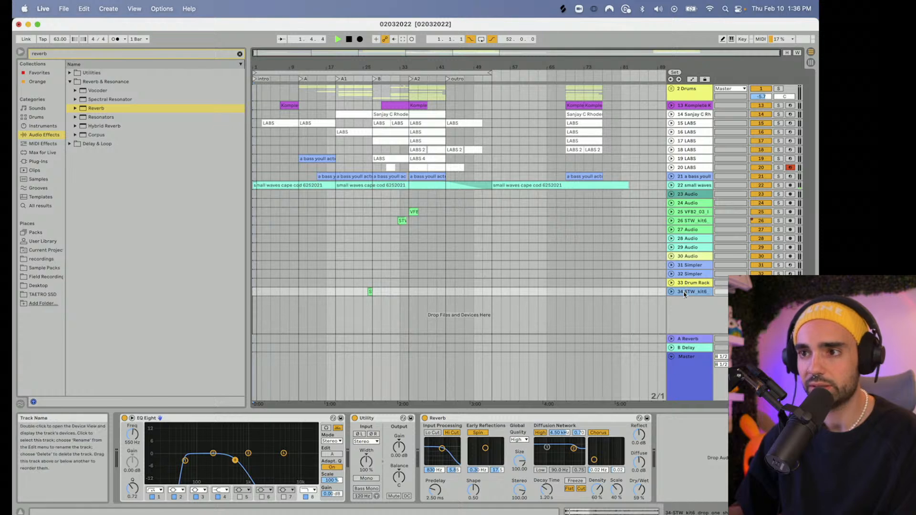
Step: Move the new STW_kit6 track directly below the original one, and delete the empty audio tracks 23 and 24
{"action": "left_click_drag", "start_coordinate": [684, 295], "coordinate": [680, 230]}
{"action": "left_click", "coordinate": [679, 206]}
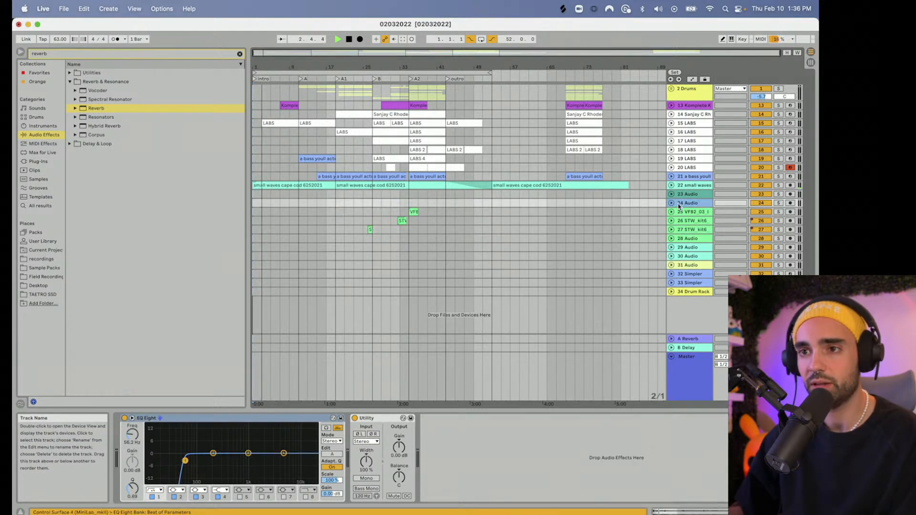
{"action": "key", "text": "Delete"}
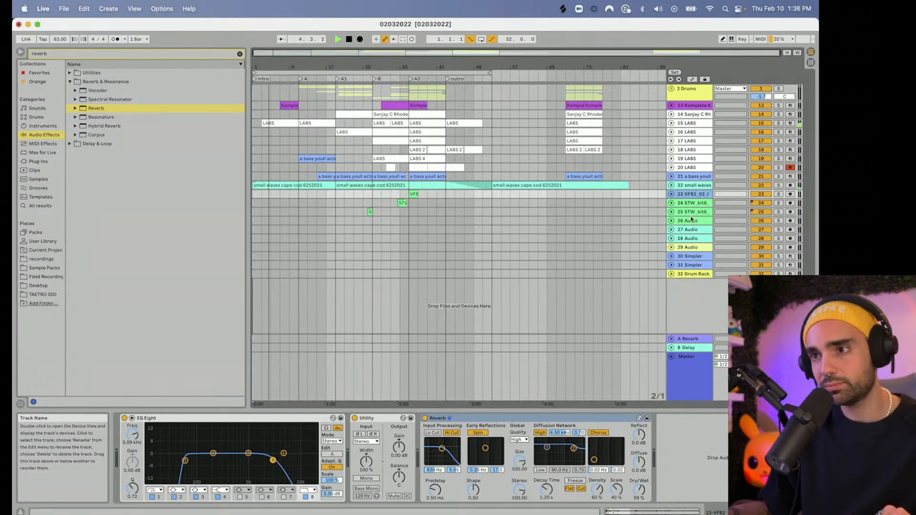
Step: Delete the unused tracks 26 to 32 below the drop tracks, including the empty audio, Simpler and Drum Rack tracks
{"action": "left_click", "coordinate": [692, 205]}
{"action": "left_click", "coordinate": [690, 213]}
{"action": "left_click", "coordinate": [689, 222]}
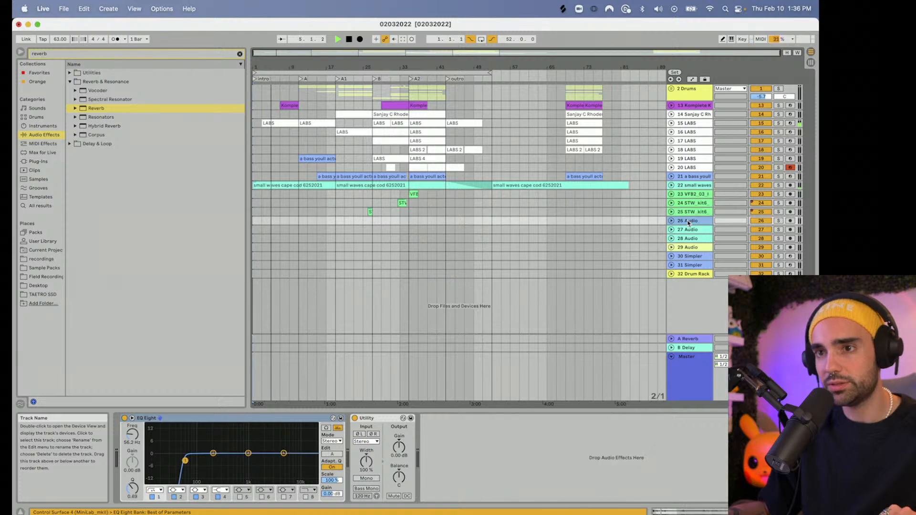
{"action": "left_click", "coordinate": [691, 274], "text": "shift"}
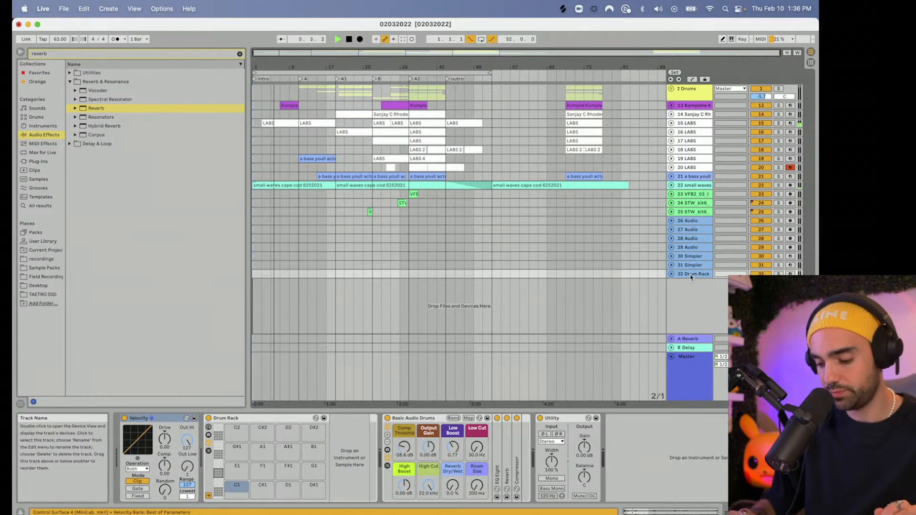
{"action": "key", "text": "Delete"}
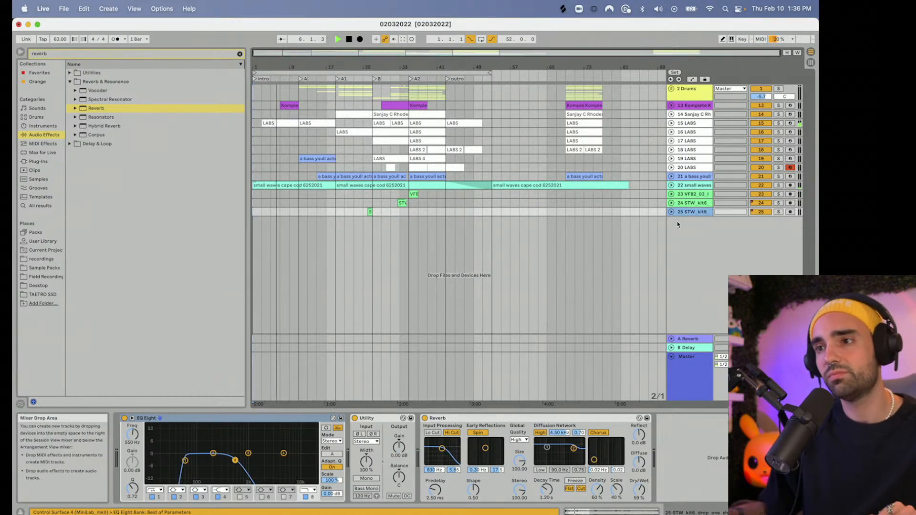
Step: Group the VFB2_03 track and the two STW_kit6 tracks
{"action": "right_click", "coordinate": [687, 196]}
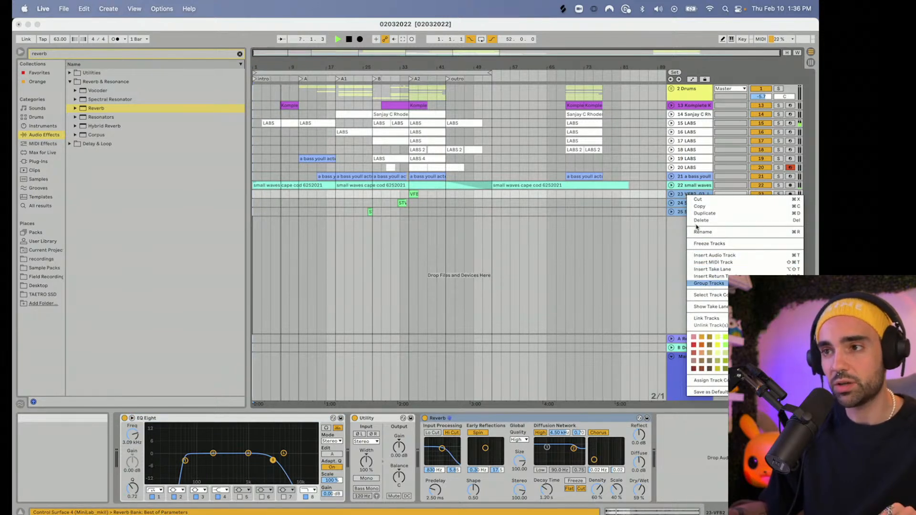
{"action": "key", "text": "super+g"}
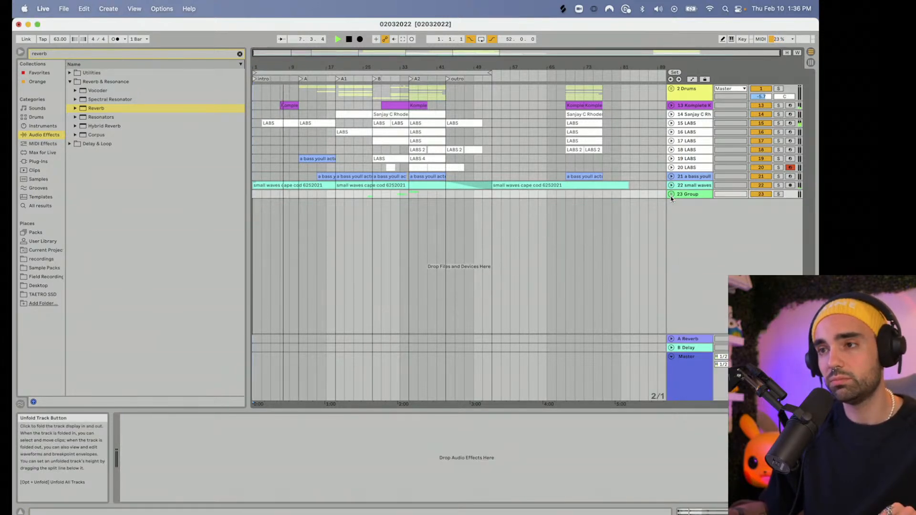
Step: Examine the Drums group's contents and the device chains of the tracks from Drums down to small waves
{"action": "left_click", "coordinate": [671, 90]}
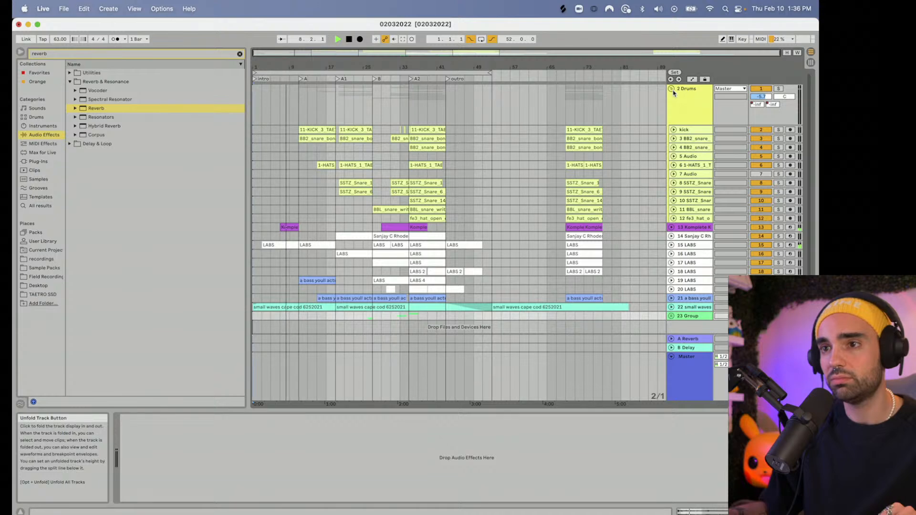
{"action": "left_click", "coordinate": [672, 90]}
{"action": "left_click", "coordinate": [686, 90]}
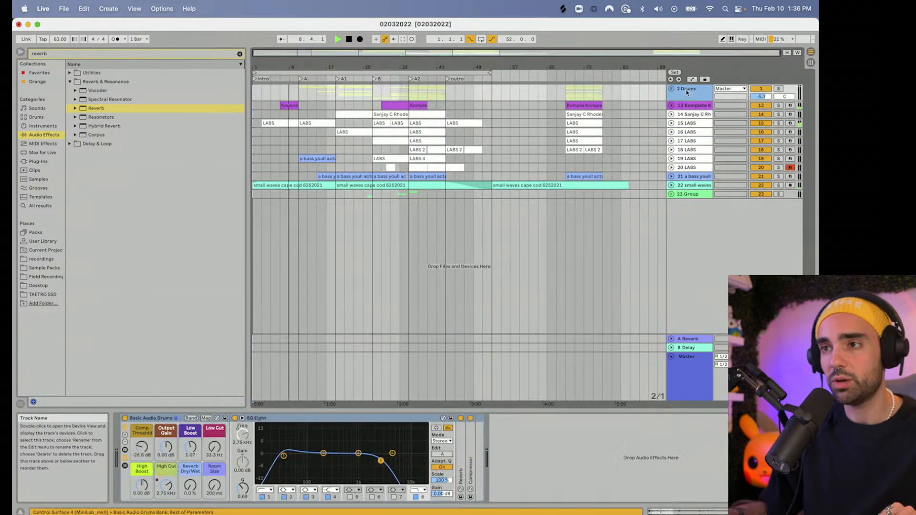
{"action": "left_click", "coordinate": [681, 107]}
{"action": "left_click", "coordinate": [681, 115]}
{"action": "left_click", "coordinate": [681, 124]}
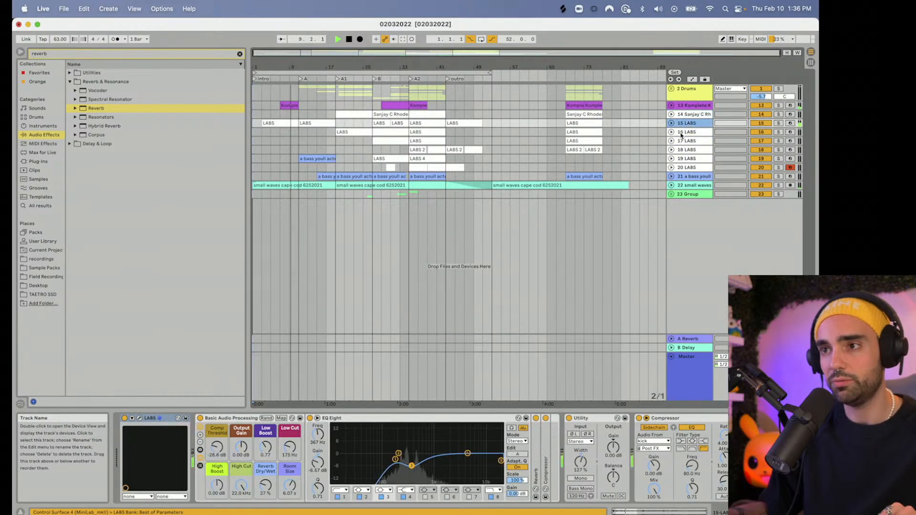
{"action": "left_click", "coordinate": [682, 134]}
{"action": "left_click", "coordinate": [681, 143]}
{"action": "left_click", "coordinate": [682, 151]}
{"action": "left_click", "coordinate": [681, 161]}
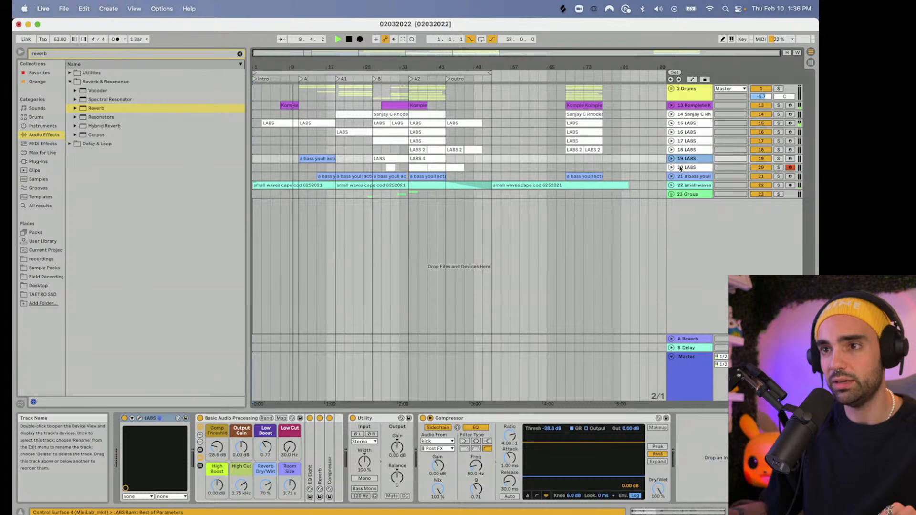
{"action": "left_click", "coordinate": [681, 169]}
{"action": "left_click", "coordinate": [684, 177]}
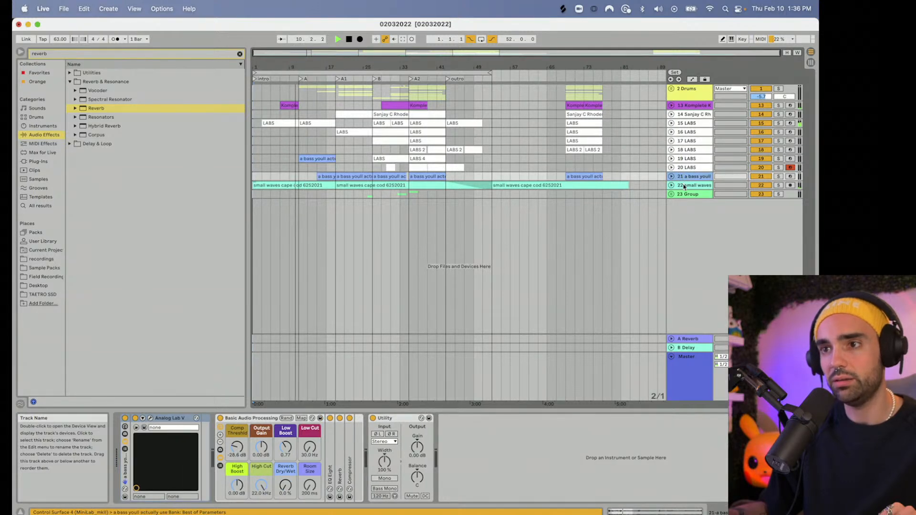
{"action": "left_click", "coordinate": [684, 186]}
Step: Move the effects group above the small waves track, and select the small waves track
{"action": "left_click", "coordinate": [684, 194]}
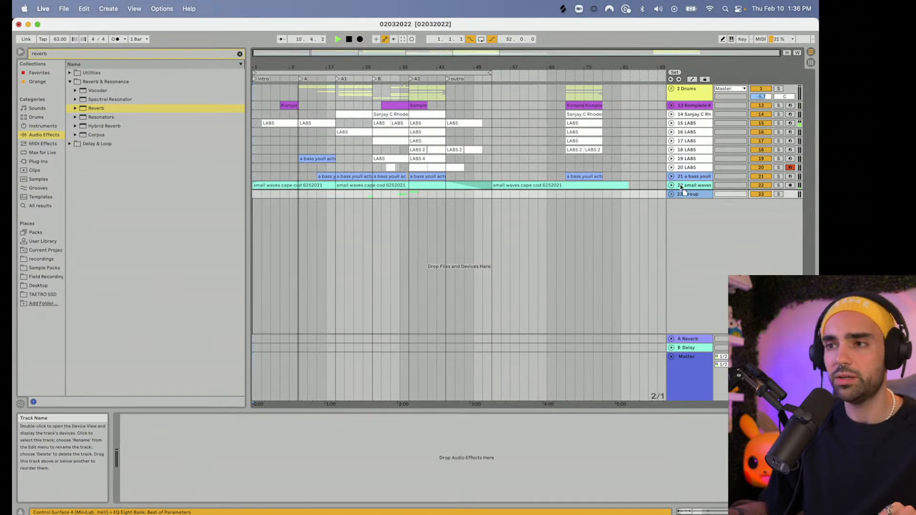
{"action": "left_click_drag", "start_coordinate": [684, 192], "coordinate": [679, 178]}
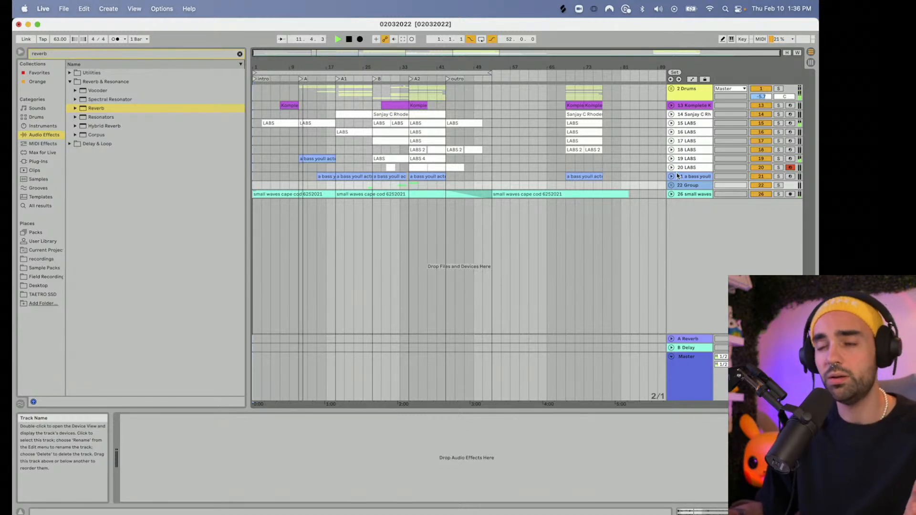
{"action": "left_click", "coordinate": [682, 194]}
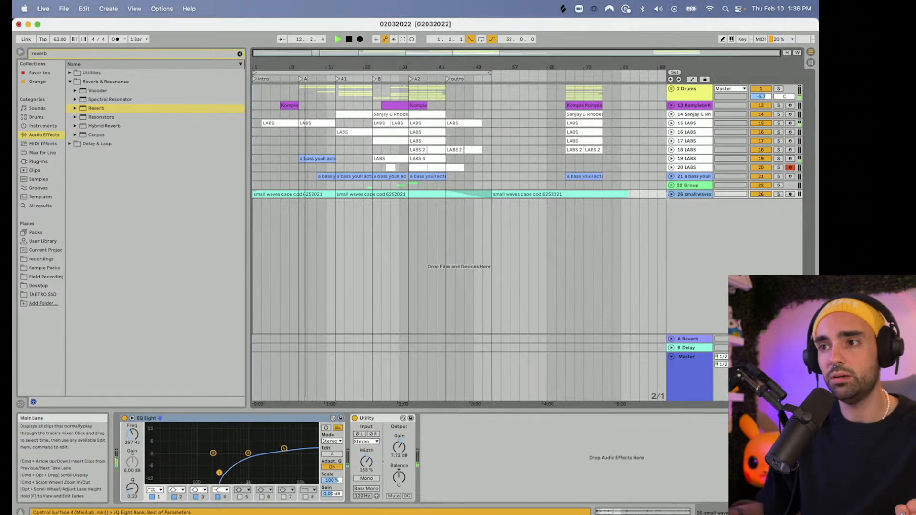
{"action": "left_click", "coordinate": [672, 195]}
{"action": "left_click", "coordinate": [671, 195]}
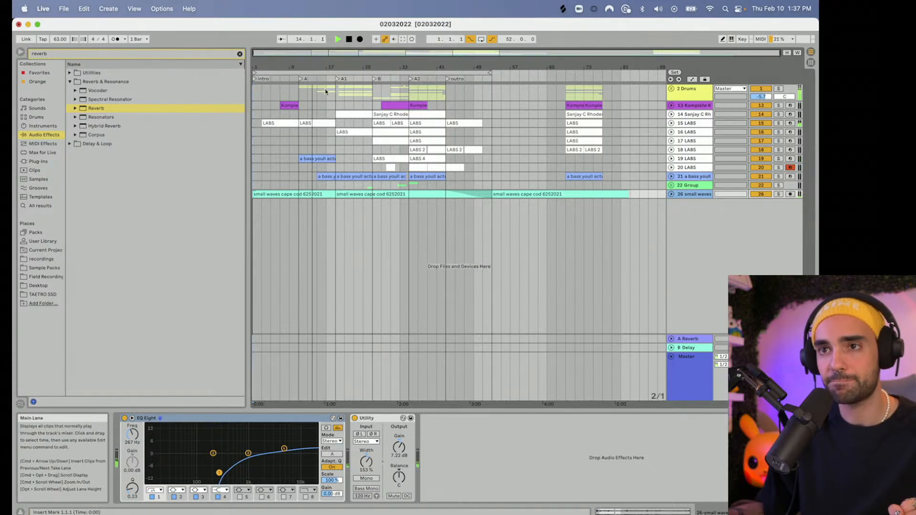
Step: Hide the browser and enlarge the looped section from bar 1 to bar 53 in the arrangement during playback
{"action": "left_click", "coordinate": [20, 52]}
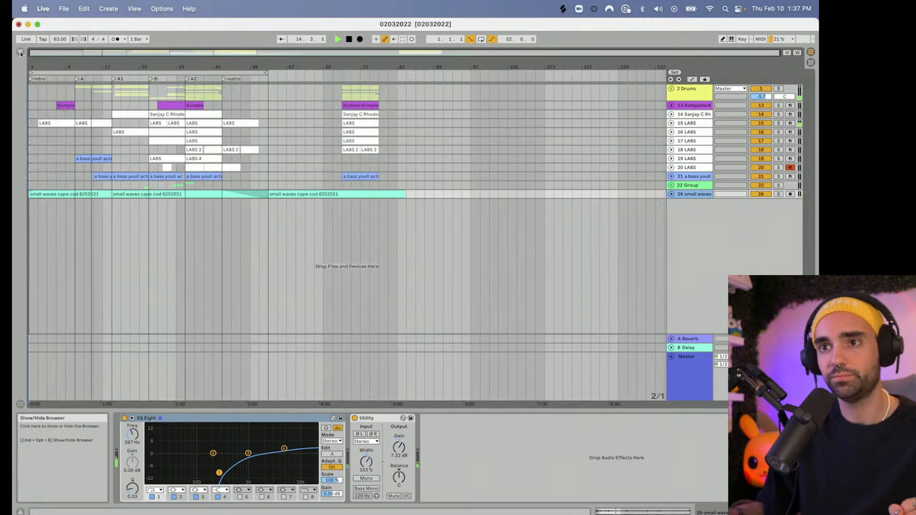
{"action": "left_click_drag", "start_coordinate": [46, 68], "coordinate": [68, 102]}
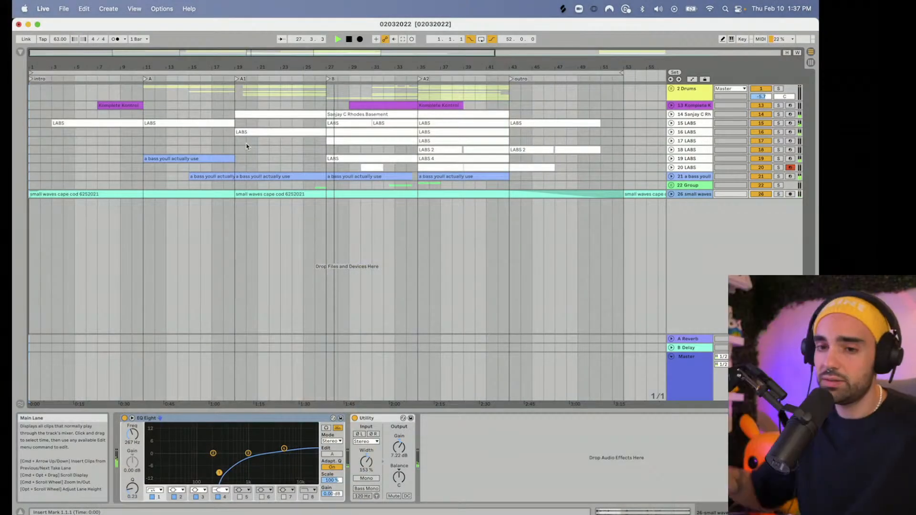
Step: Examine the notes of LABS tracks 18 and 17 and of the bass track 21, leaving tracks 17 and 21 unfolded
{"action": "left_click", "coordinate": [672, 151]}
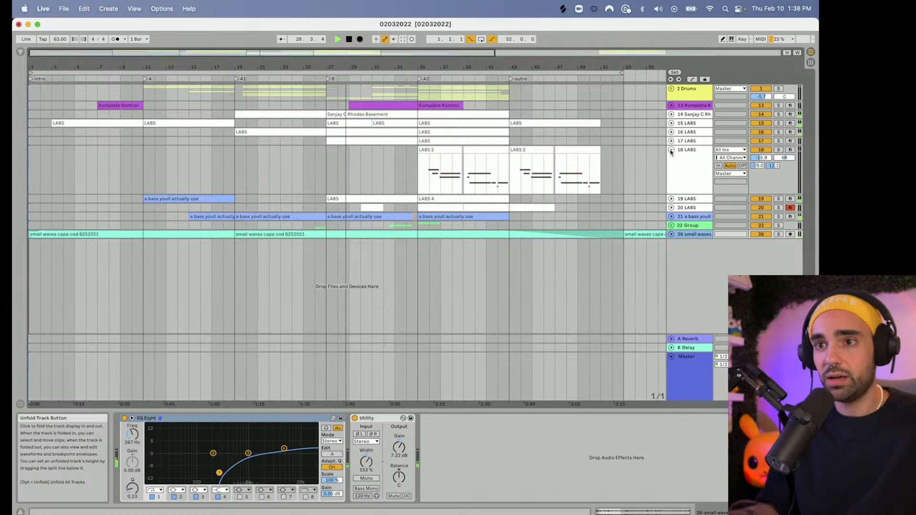
{"action": "left_click", "coordinate": [672, 151]}
{"action": "left_click", "coordinate": [671, 142]}
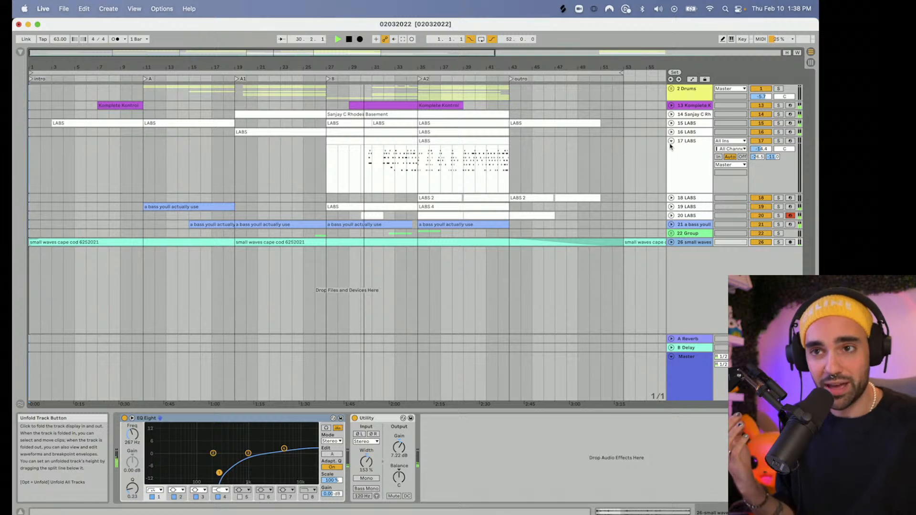
{"action": "left_click", "coordinate": [435, 224]}
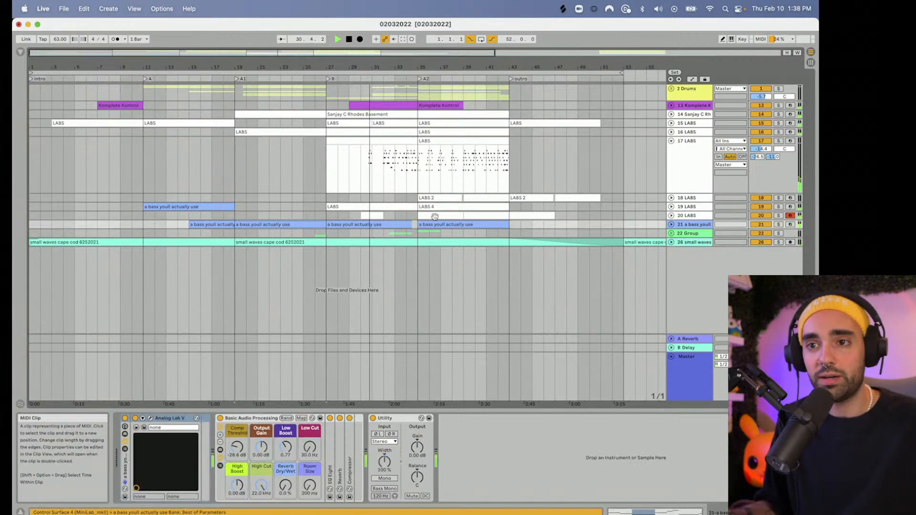
{"action": "left_click", "coordinate": [671, 225]}
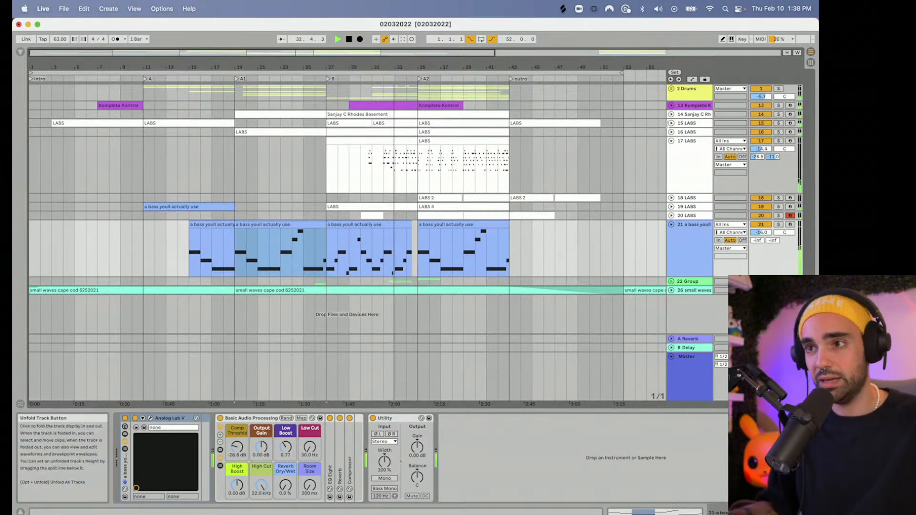
Step: Compare the notes on LABS tracks 15 and 16 with the unfolded parts, and fold LABS tracks 15 to 17
{"action": "left_click", "coordinate": [672, 123]}
{"action": "left_click", "coordinate": [672, 123]}
{"action": "left_click", "coordinate": [672, 132]}
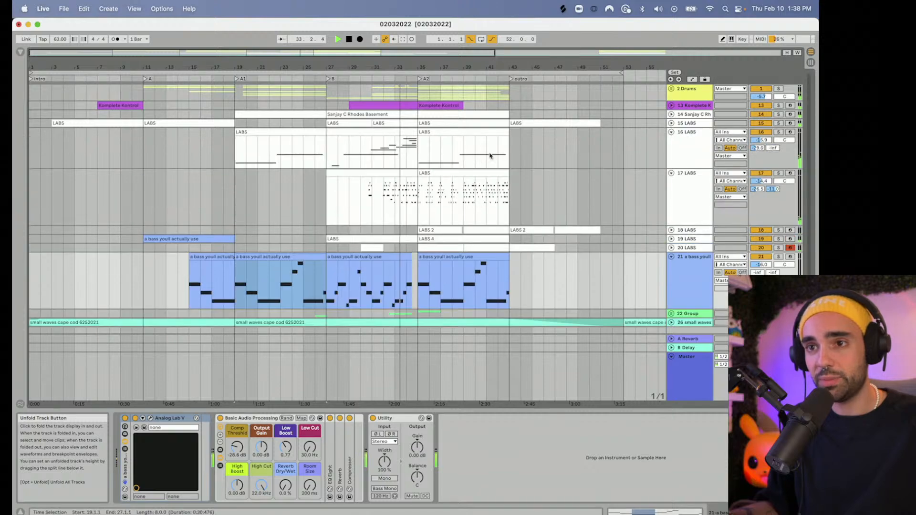
{"action": "left_click", "coordinate": [671, 123]}
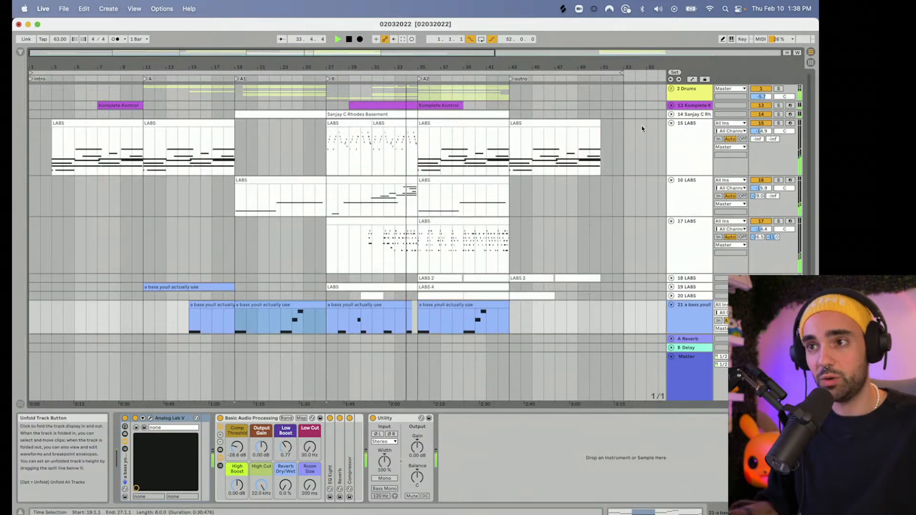
{"action": "left_click", "coordinate": [671, 123]}
{"action": "left_click", "coordinate": [671, 132]}
{"action": "left_click", "coordinate": [672, 141]}
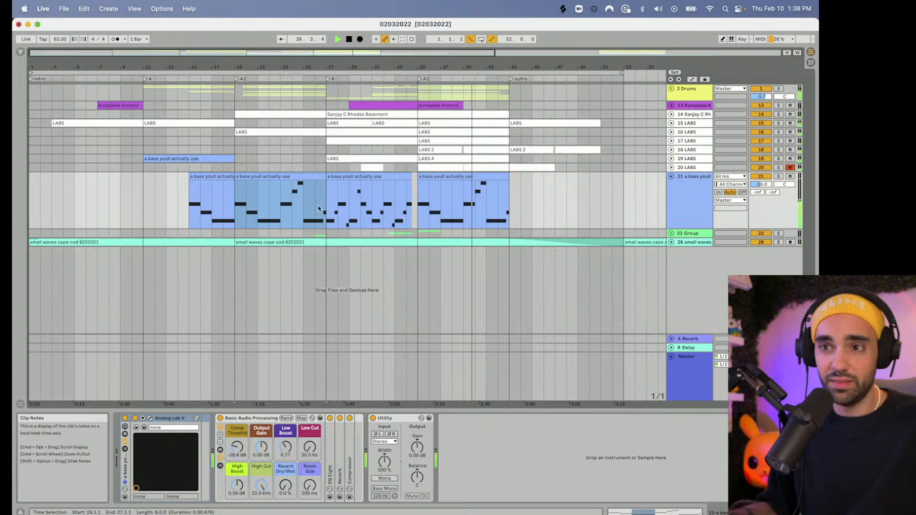
Step: Inspect the bass part from bar 27 to 35 and the notes of LABS track 18, and fold both tracks
{"action": "left_click_drag", "start_coordinate": [330, 208], "coordinate": [418, 211]}
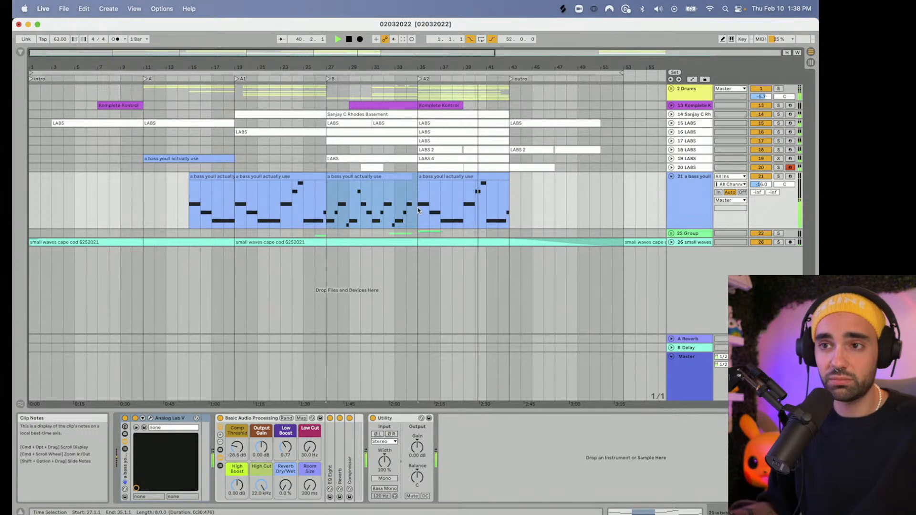
{"action": "left_click", "coordinate": [401, 243]}
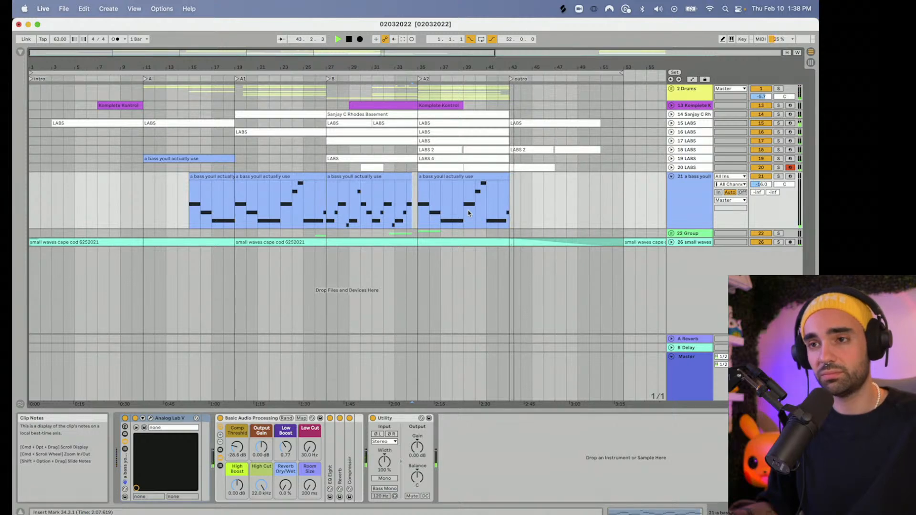
{"action": "left_click_drag", "start_coordinate": [203, 67], "coordinate": [203, 58]}
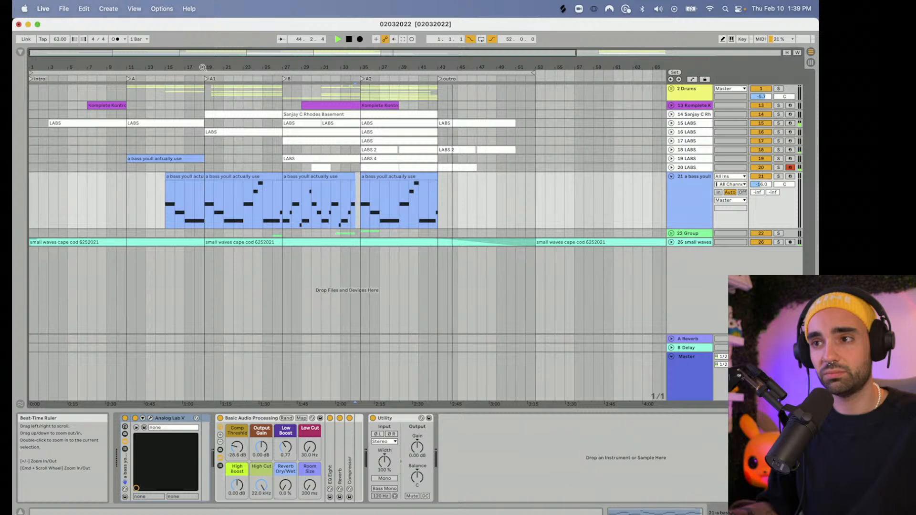
{"action": "left_click", "coordinate": [672, 150]}
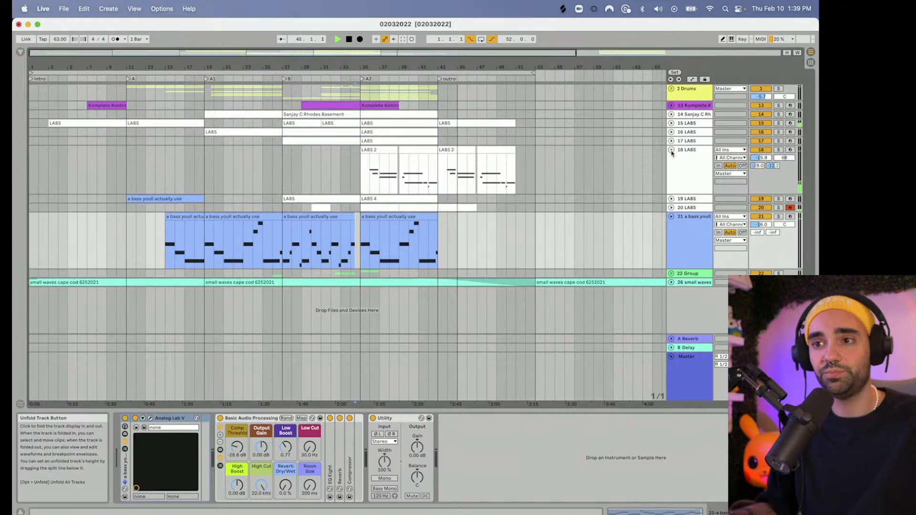
{"action": "left_click", "coordinate": [671, 150]}
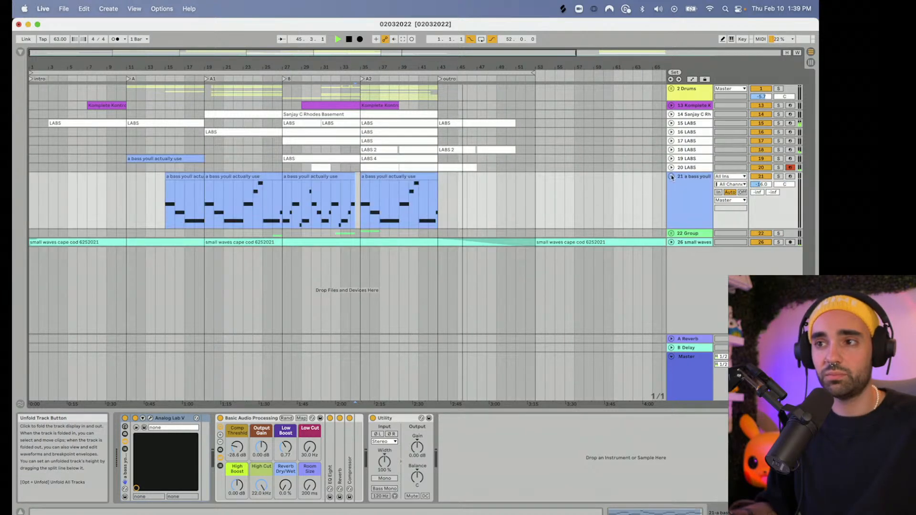
{"action": "left_click", "coordinate": [672, 177]}
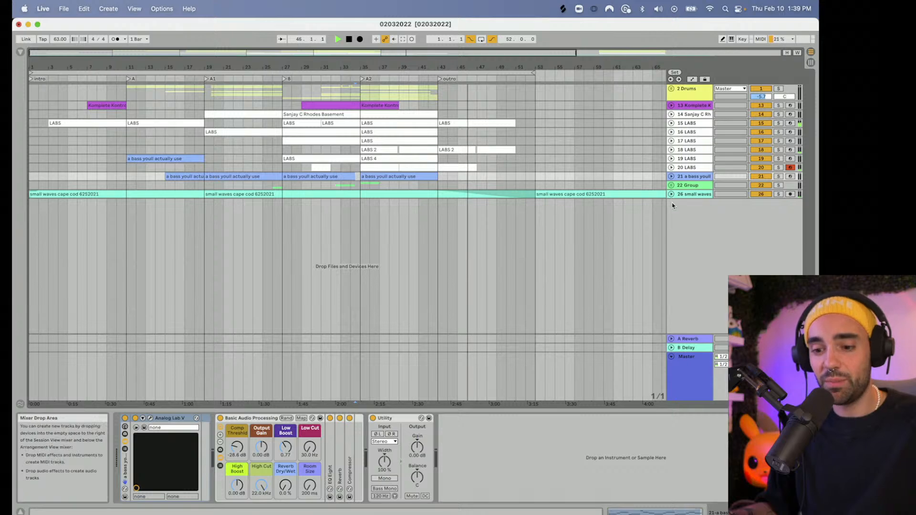